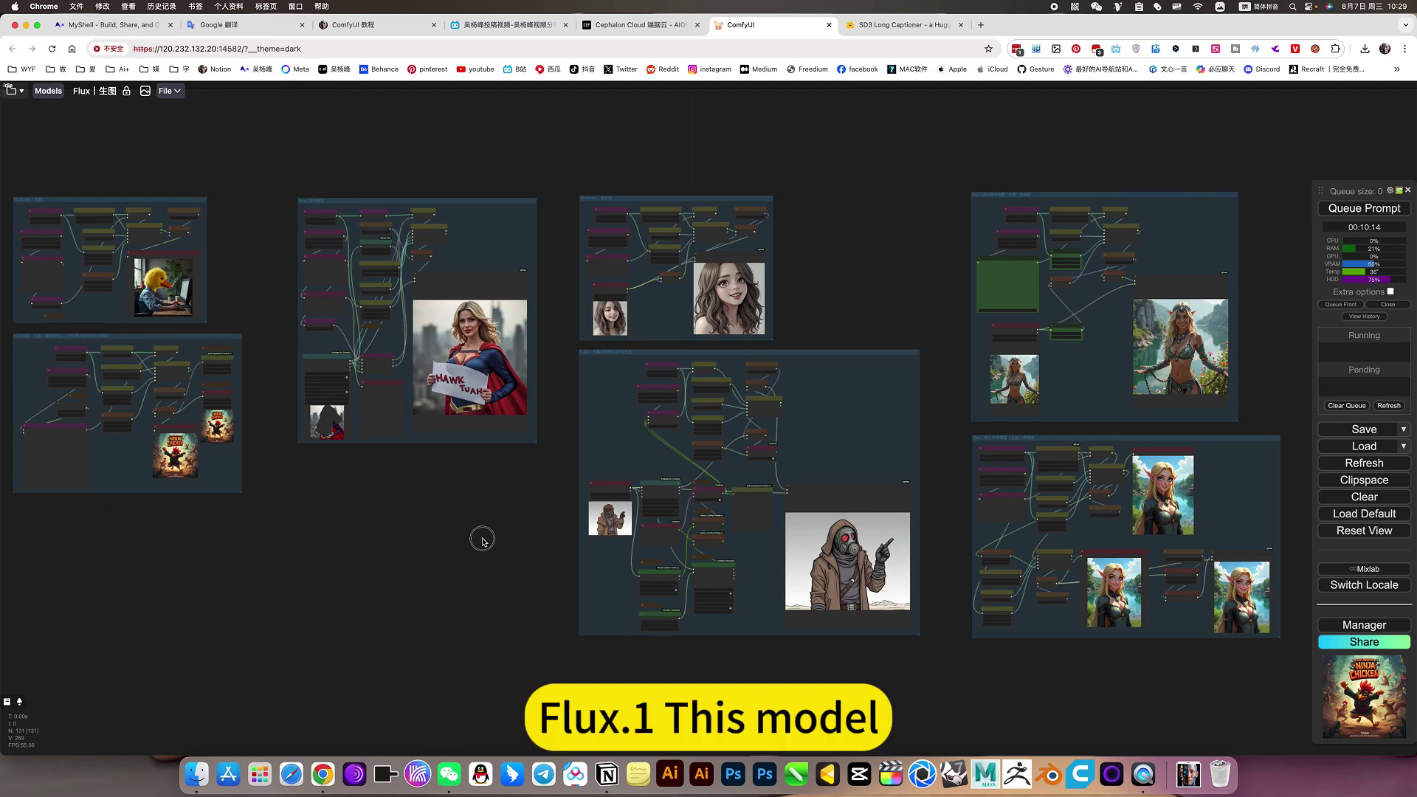
# Survey the complete set of Flux workflow groups on the canvas
pyautogui.moveTo(482, 539); pyautogui.dragTo(502, 533)
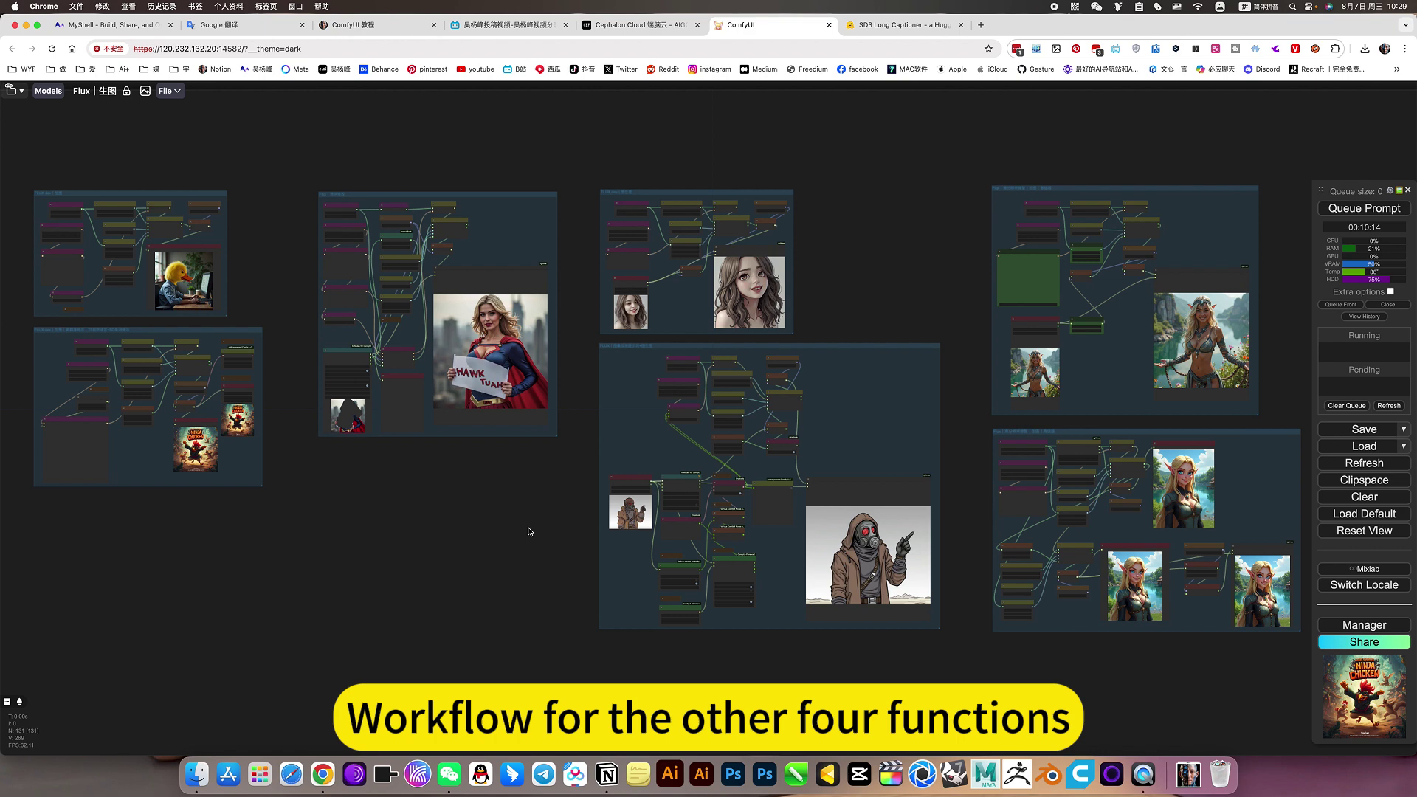
pyautogui.scroll(-4, 528, 531)
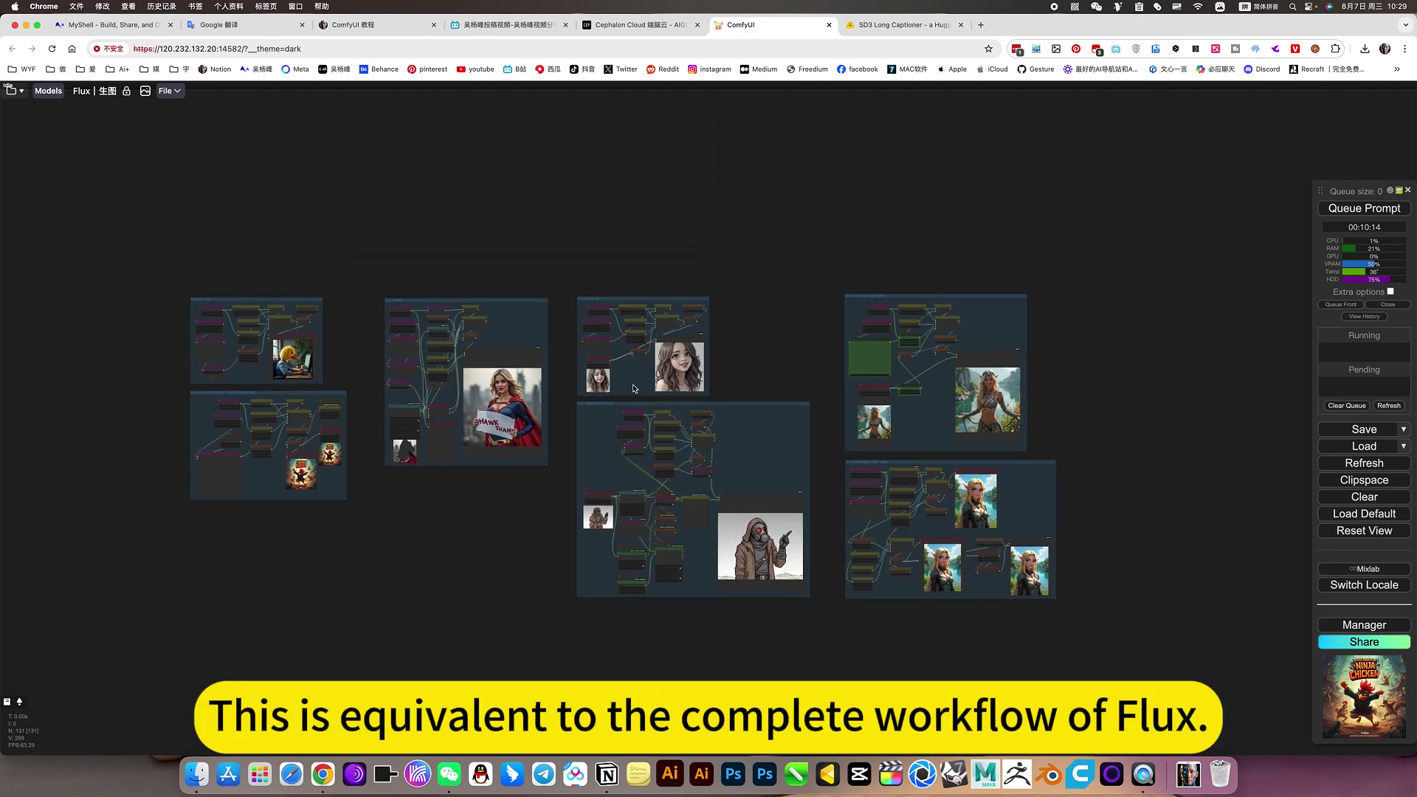
pyautogui.scroll(3, 406, 437)
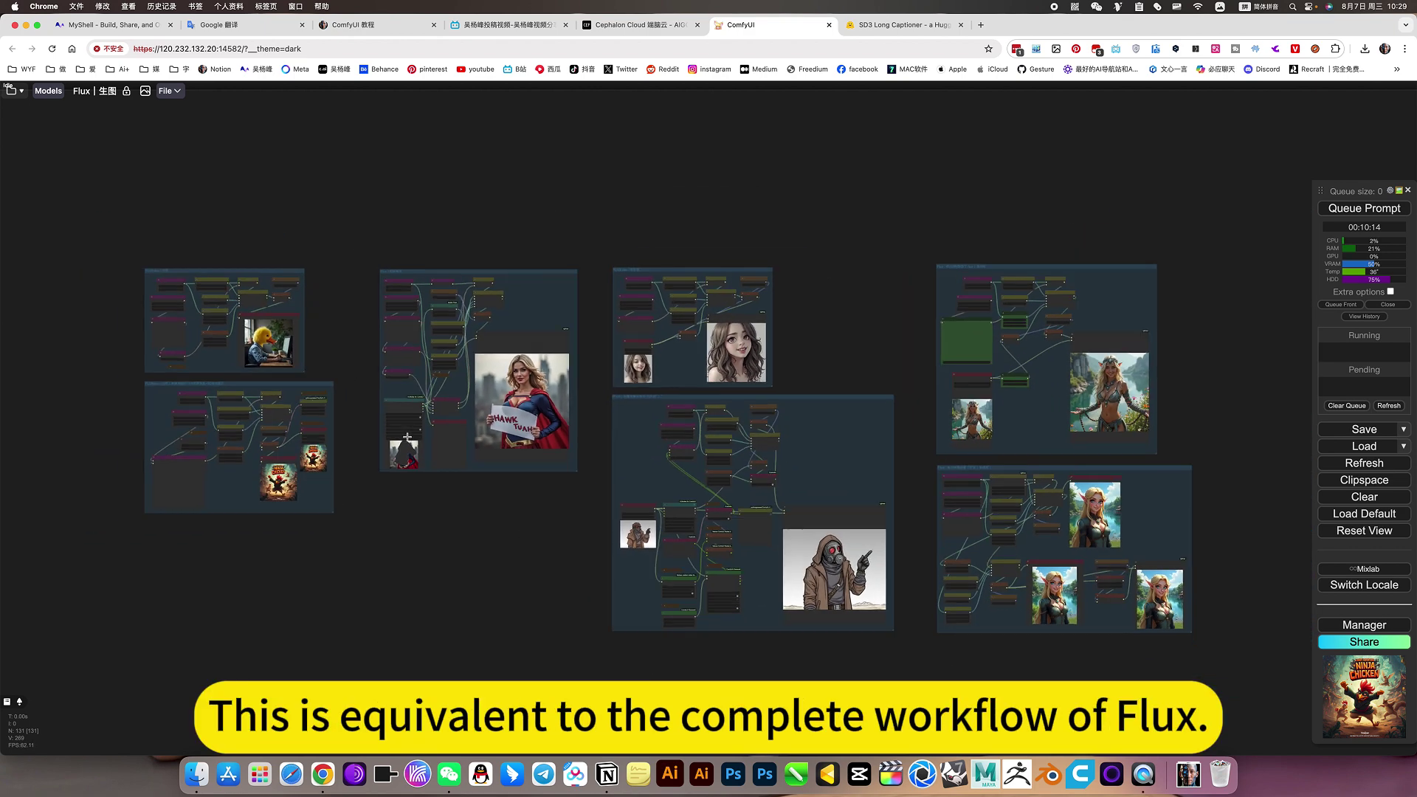
pyautogui.hscroll(-2, 480, 531)
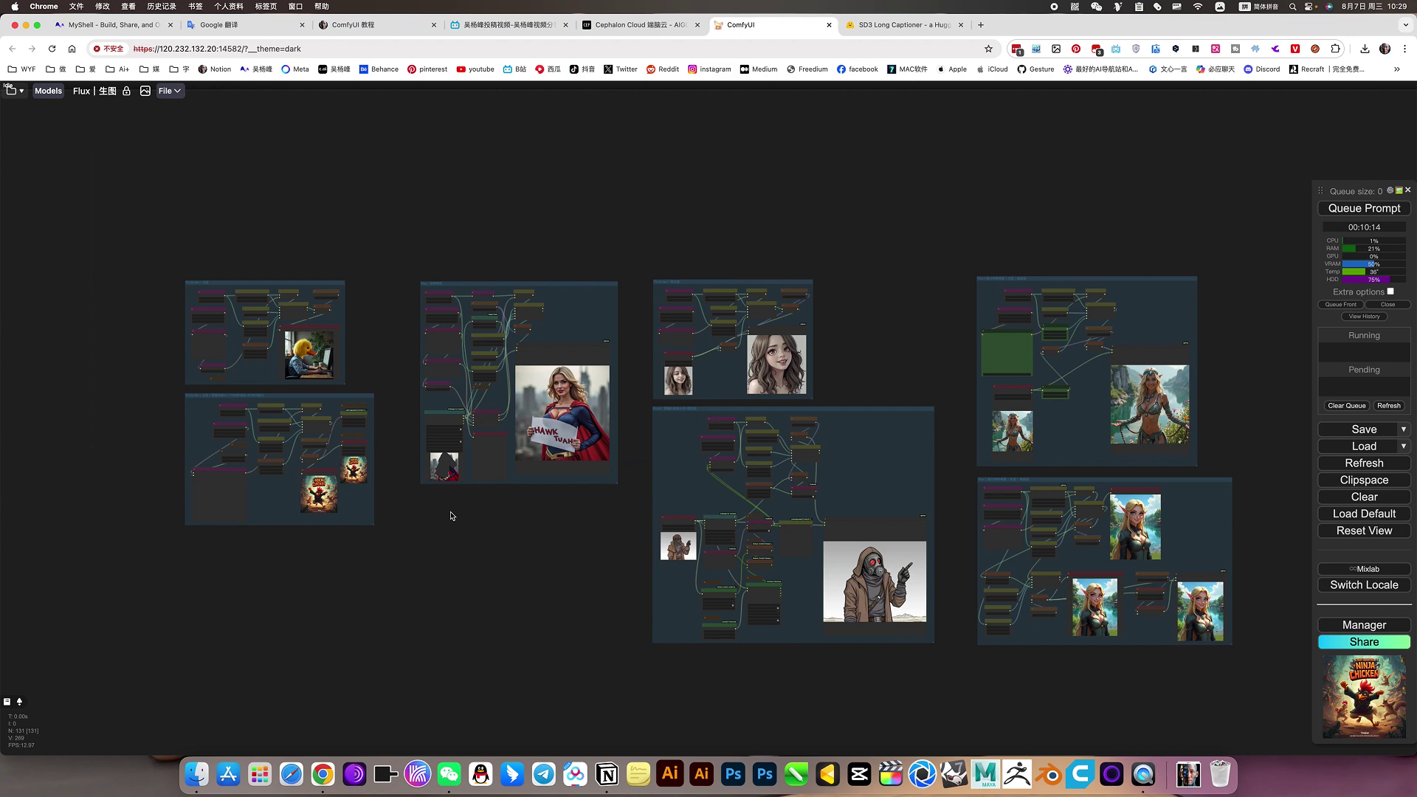
pyautogui.scroll(5, 249, 365)
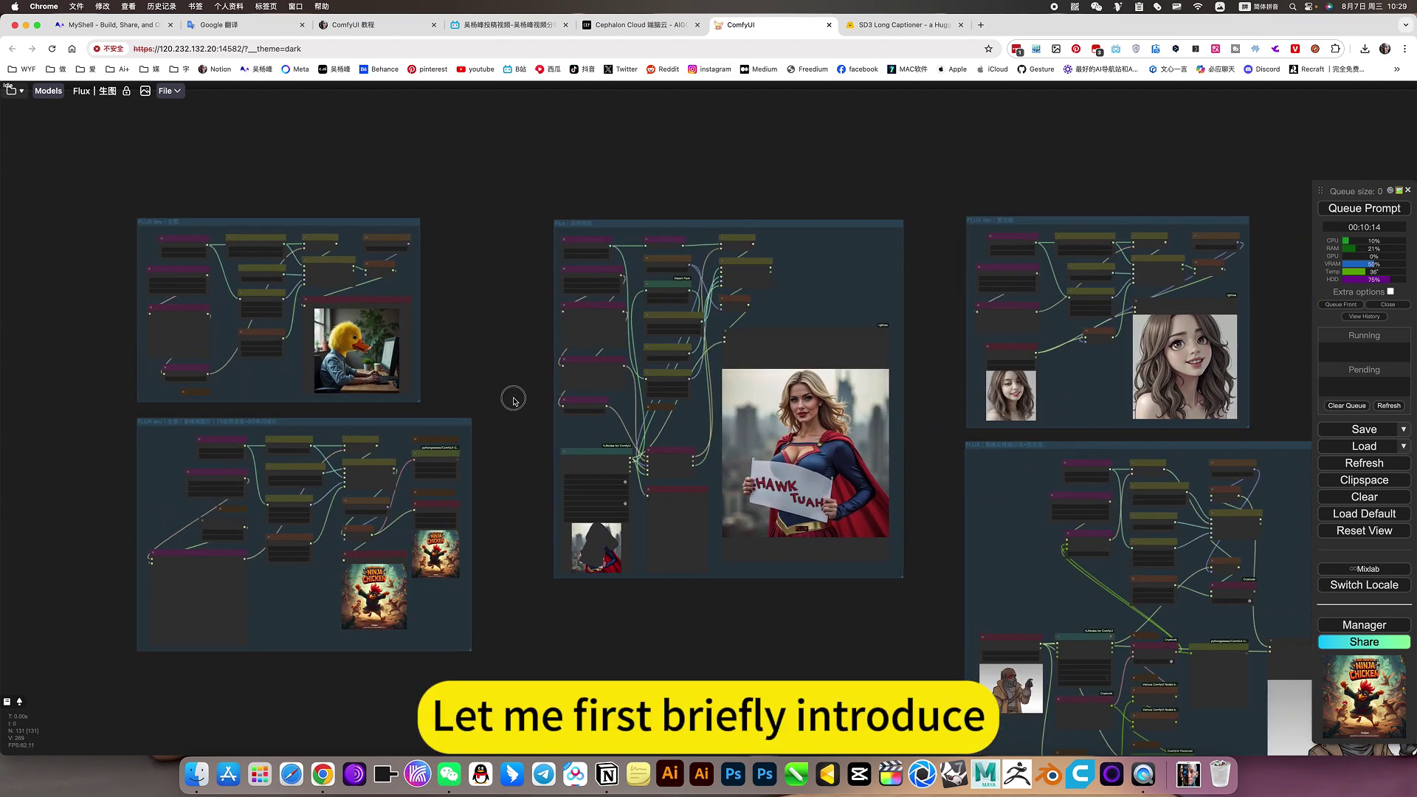
# Examine the basic FLUX dev image generation group with the duck-headed man at the computer
pyautogui.hscroll(-3, 514, 400)
pyautogui.scroll(5, 537, 339)
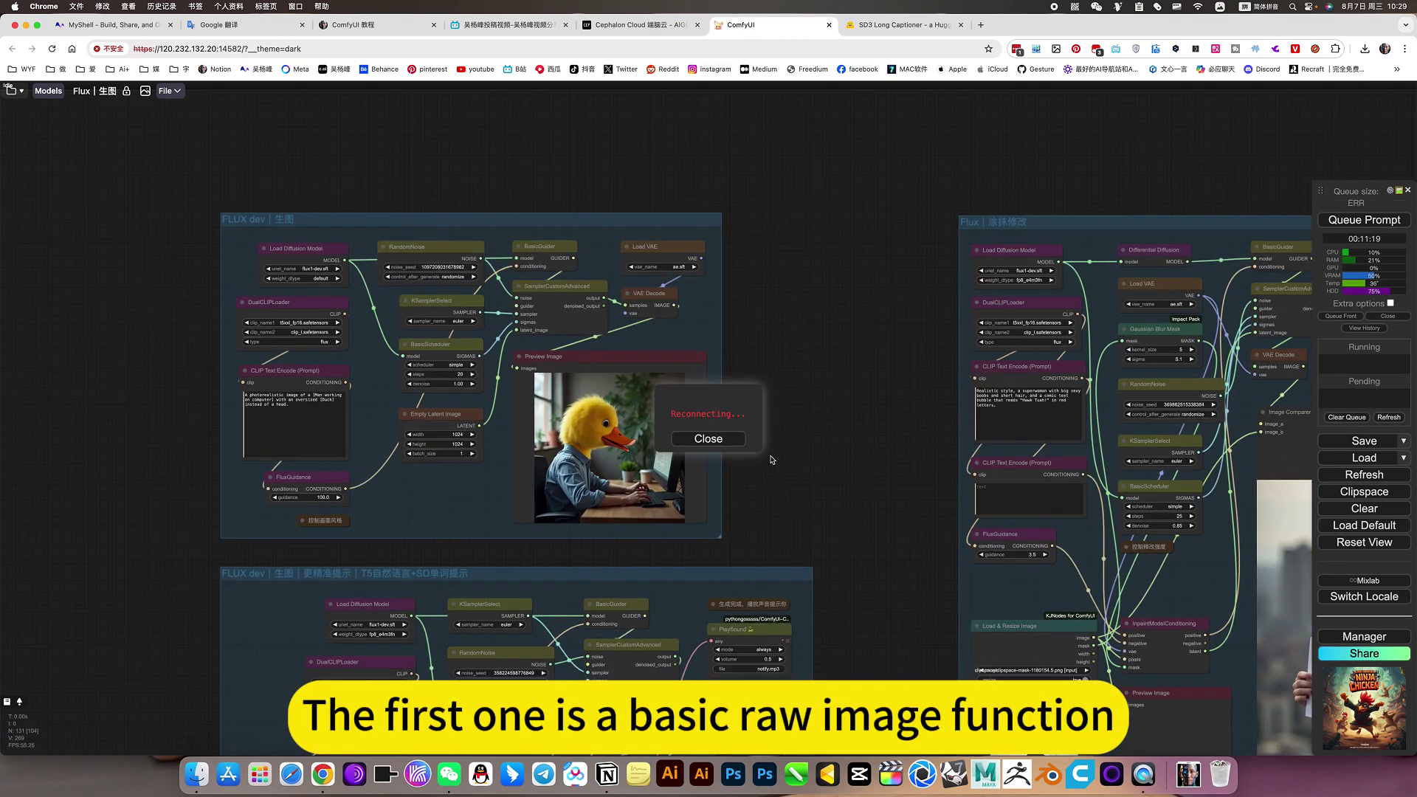
pyautogui.scroll(-5, 790, 497)
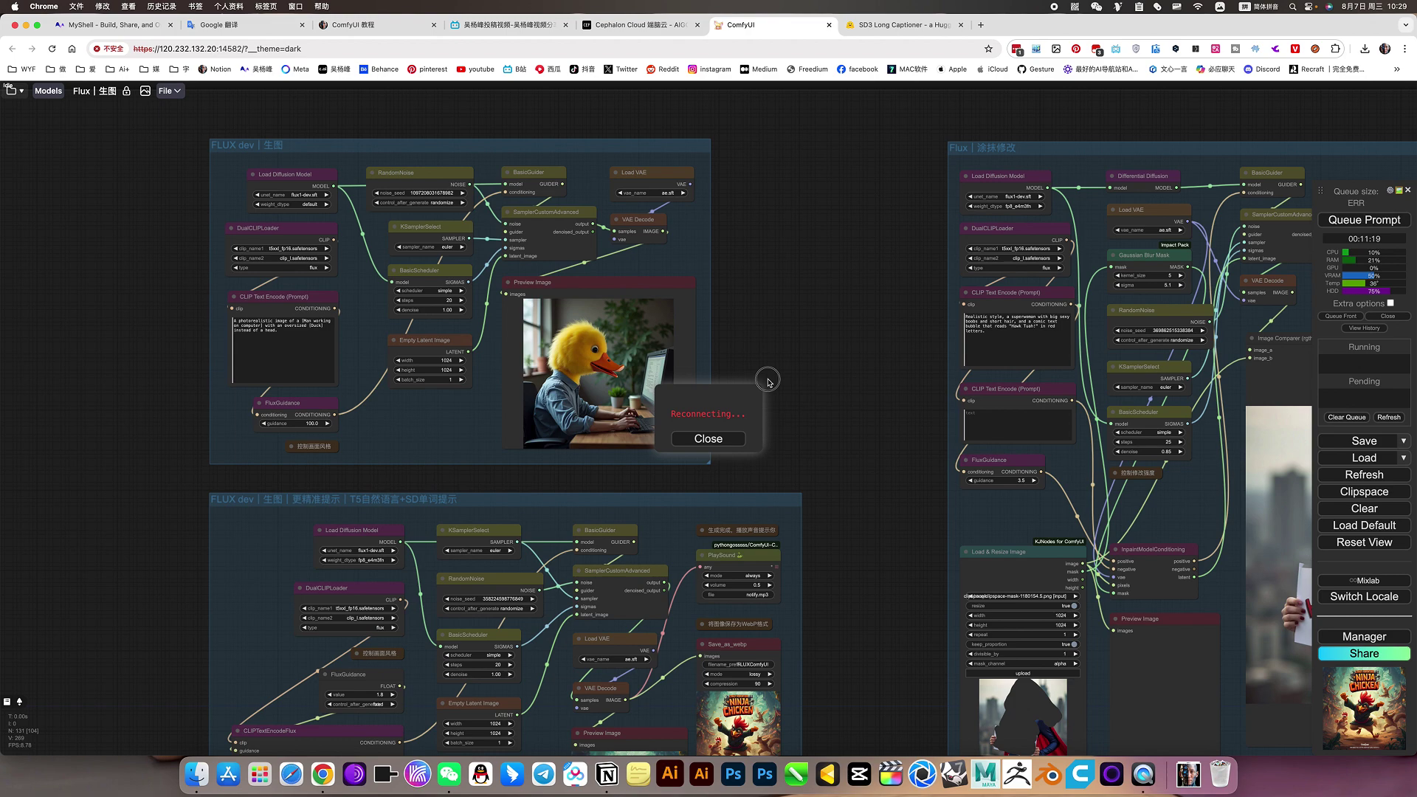
pyautogui.hscroll(3, 676, 291)
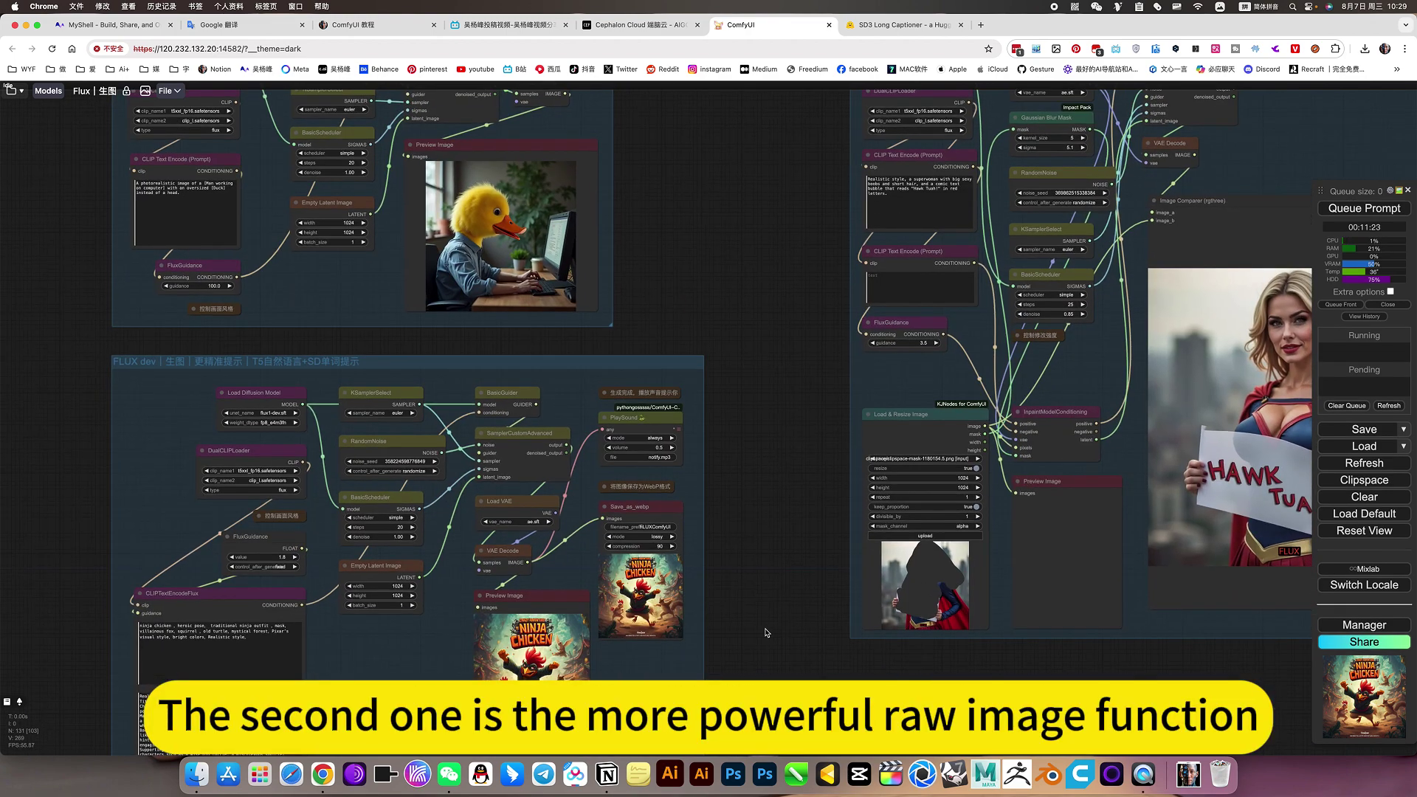
# Examine the CLIPTextEncodeFlux prompts in the second FLUX dev group, which combines SD keywords with natural language
pyautogui.scroll(-5, 766, 632)
pyautogui.hscroll(-2, 766, 632)
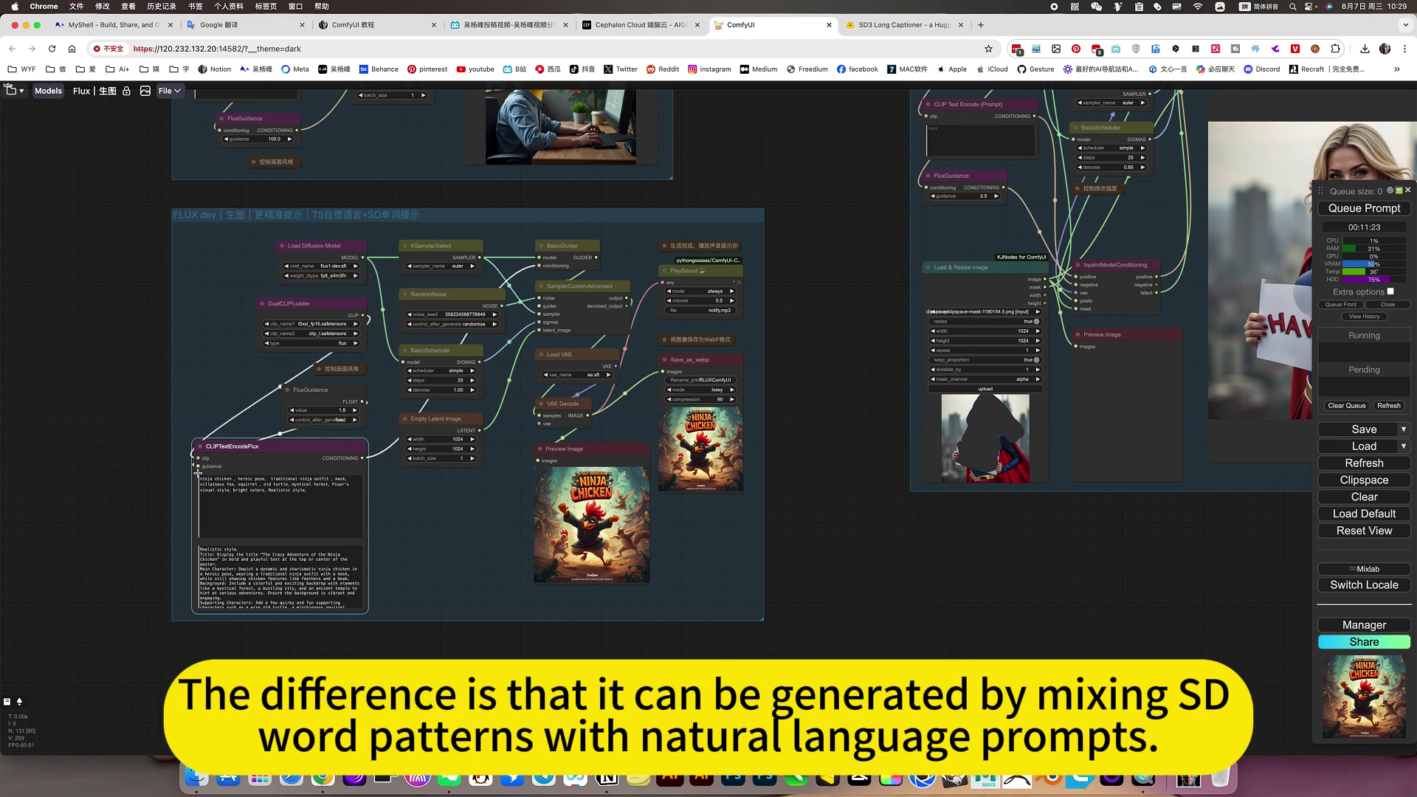
pyautogui.scroll(3, 198, 472)
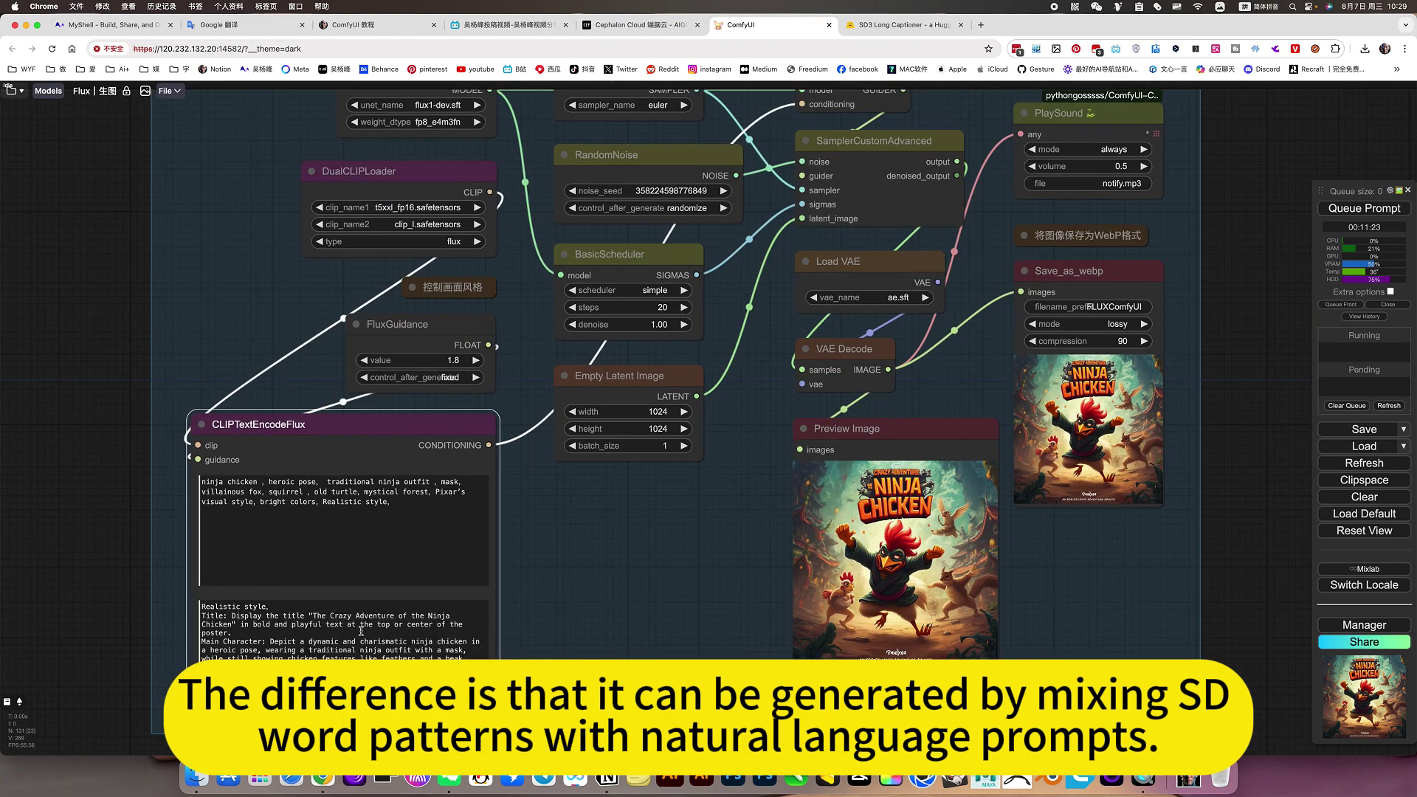
pyautogui.scroll(-5, 611, 566)
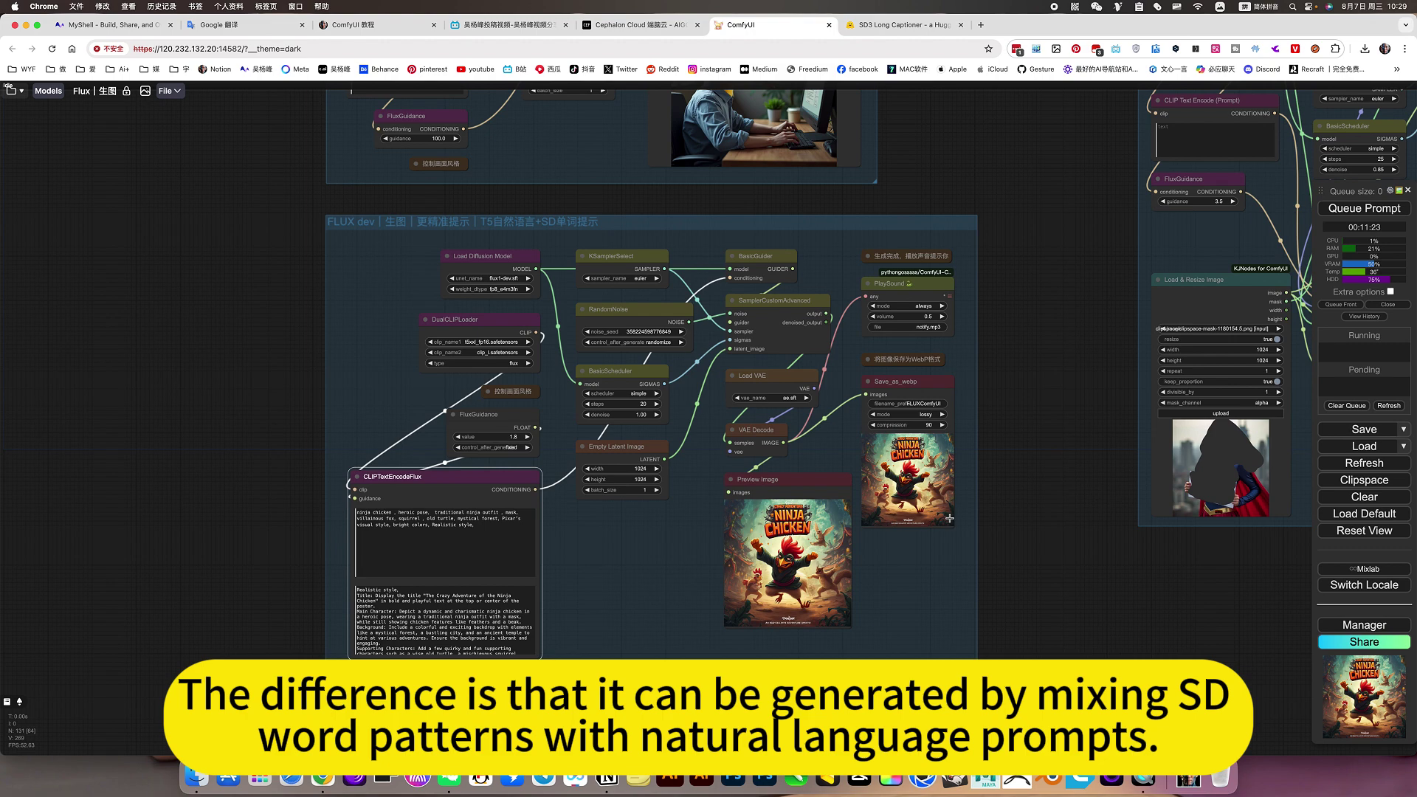
# Inspect the Flux inpainting group and the denoise setting of its BasicScheduler node
pyautogui.moveTo(1045, 602); pyautogui.dragTo(574, 630)
pyautogui.scroll(-4, 749, 612)
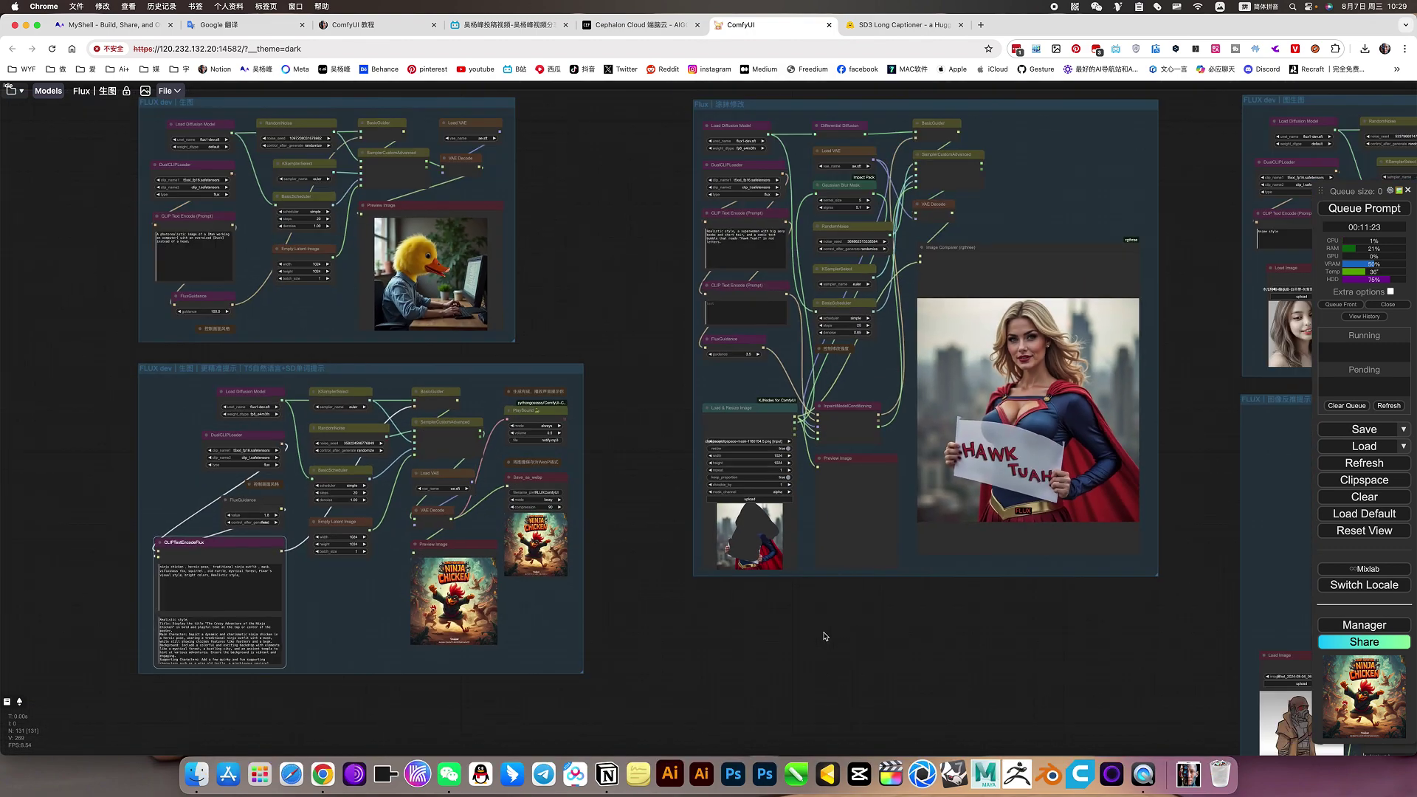
pyautogui.scroll(-5, 595, 676)
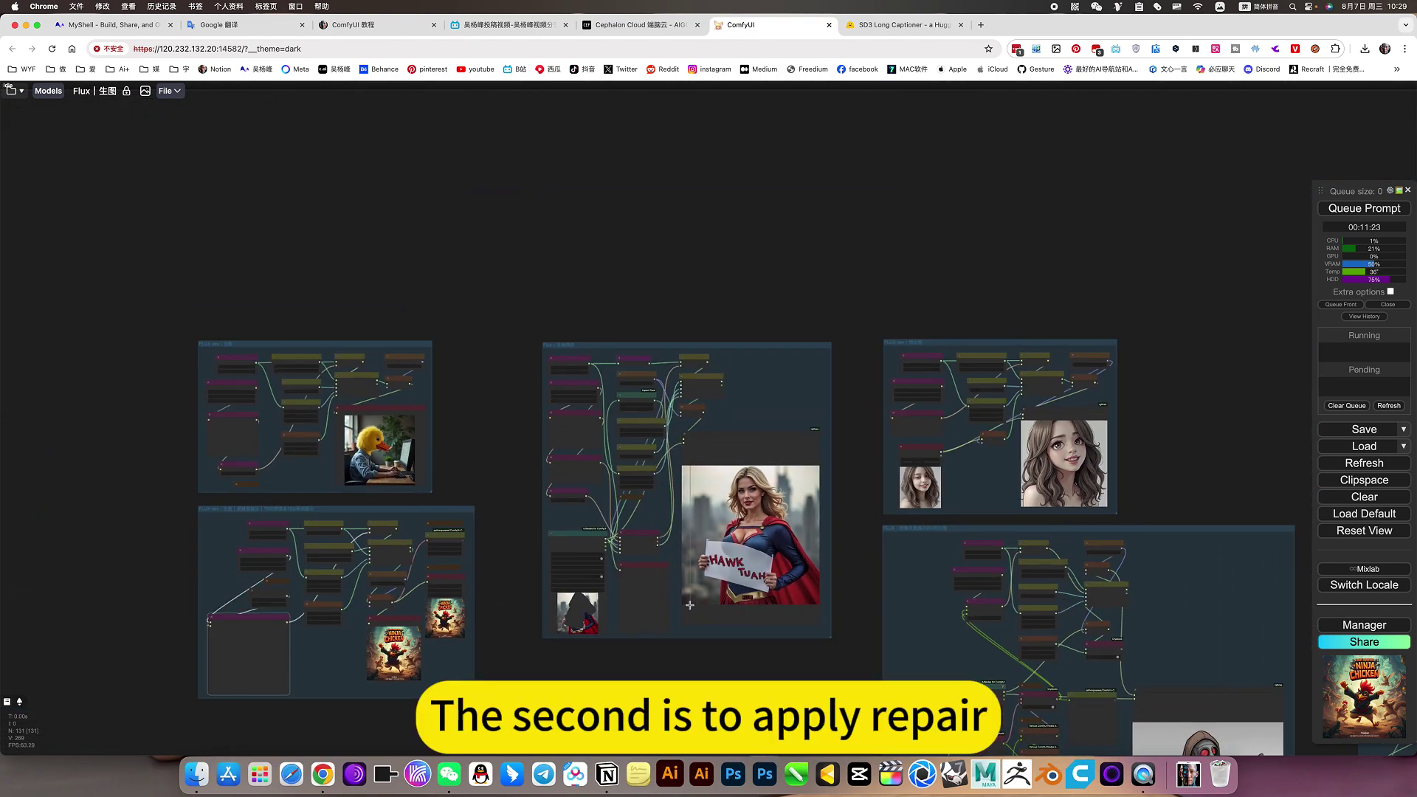
pyautogui.scroll(5, 706, 680)
pyautogui.scroll(3, 690, 605)
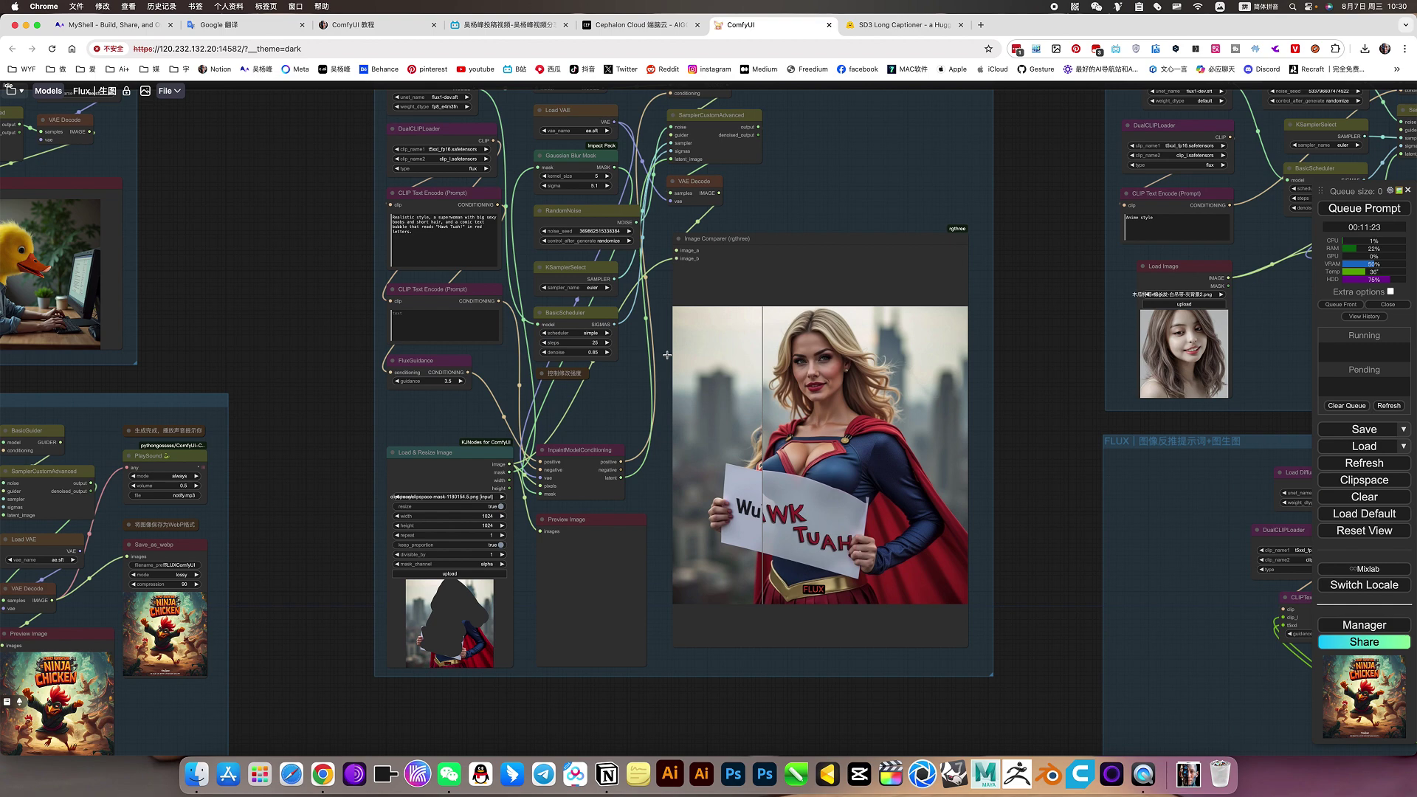
pyautogui.scroll(7, 613, 360)
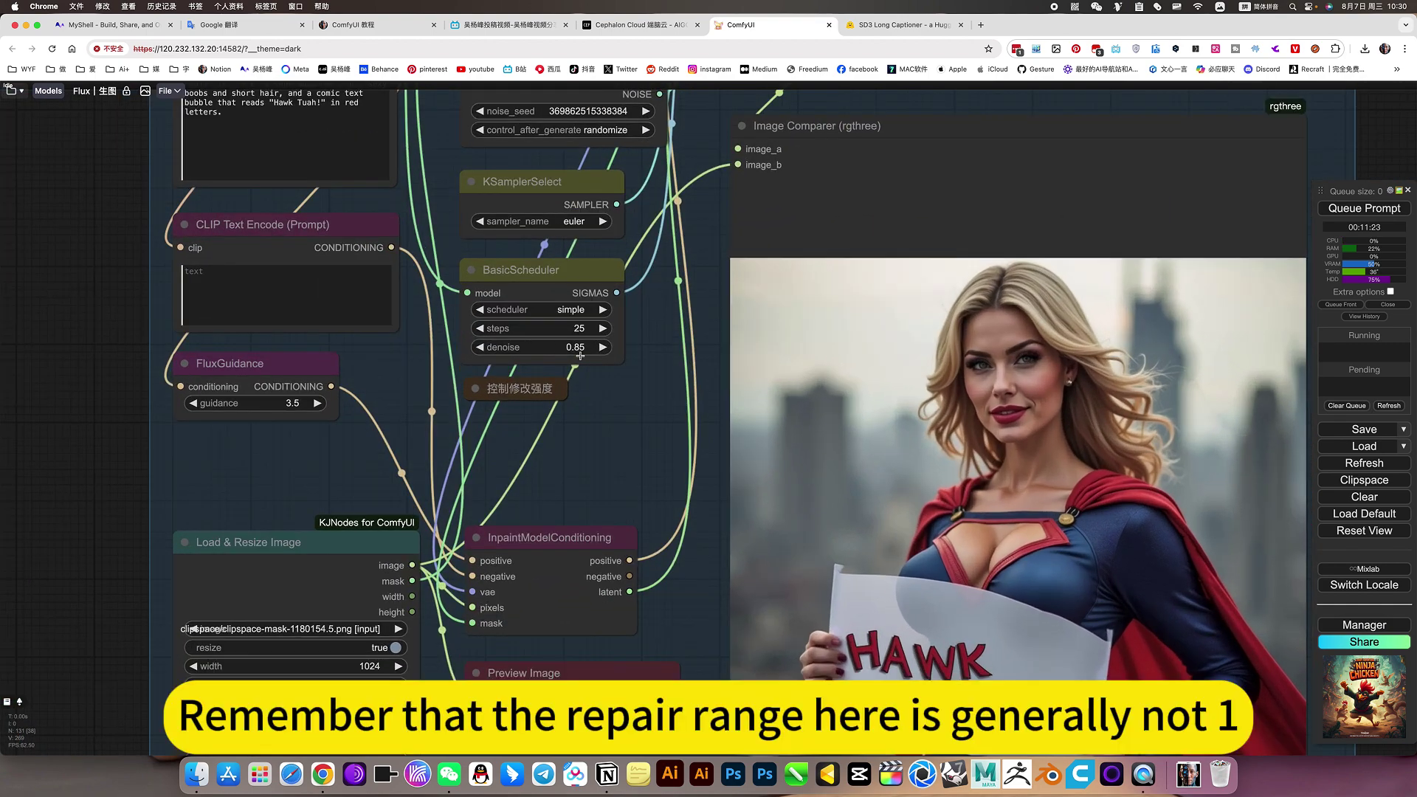
pyautogui.scroll(5, 567, 346)
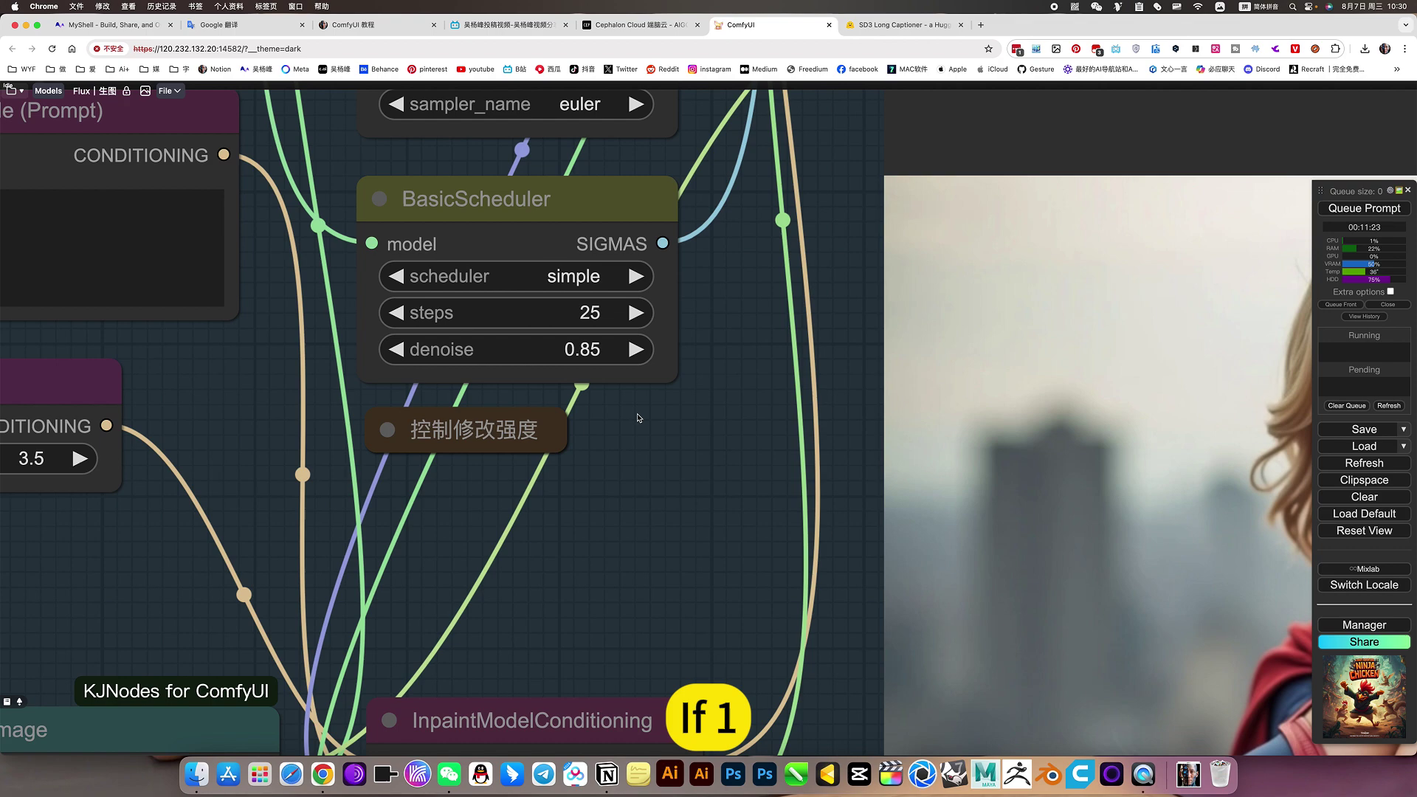
# Compare the original and repainted superwoman pictures in the inpainting group's Image Comparer
pyautogui.scroll(-10, 638, 418)
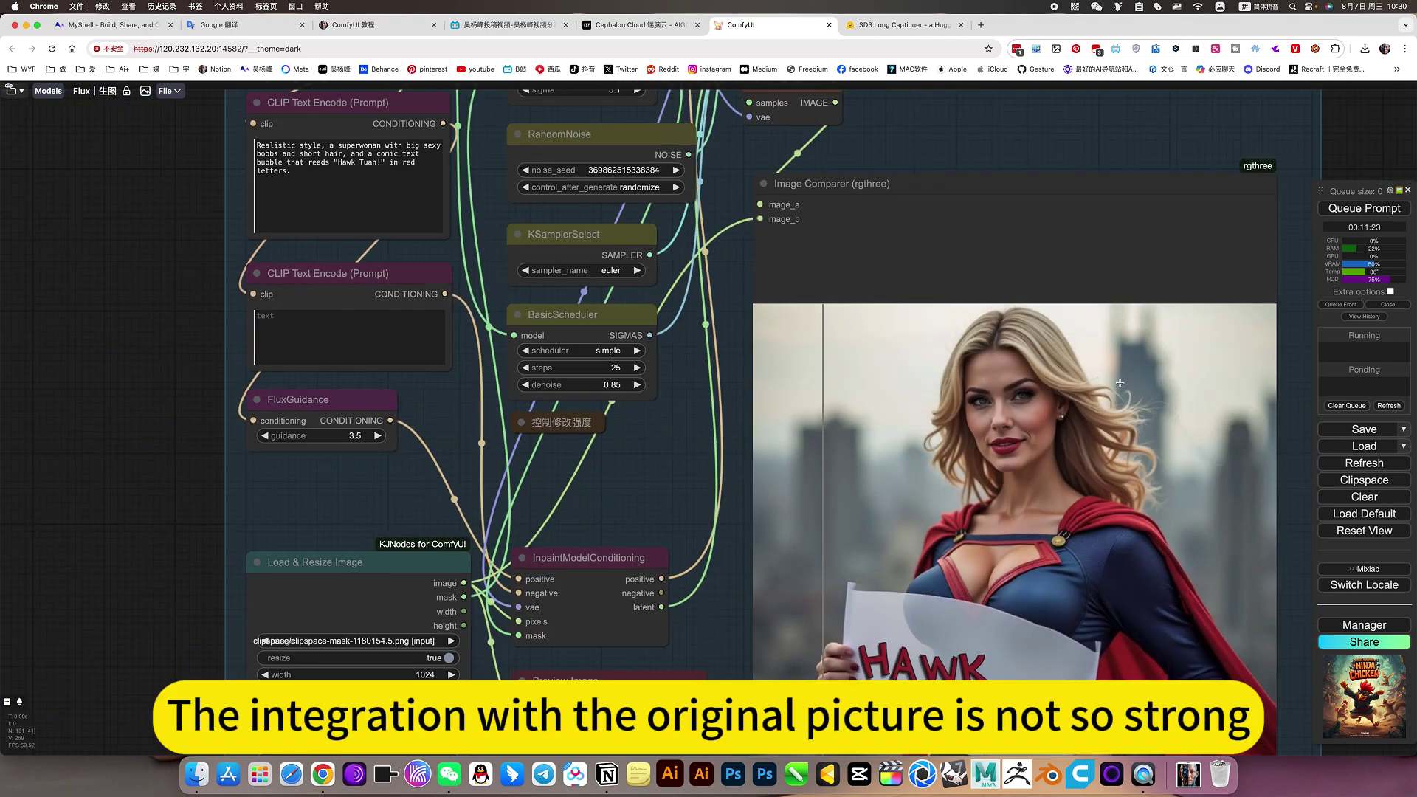
pyautogui.scroll(-3, 544, 407)
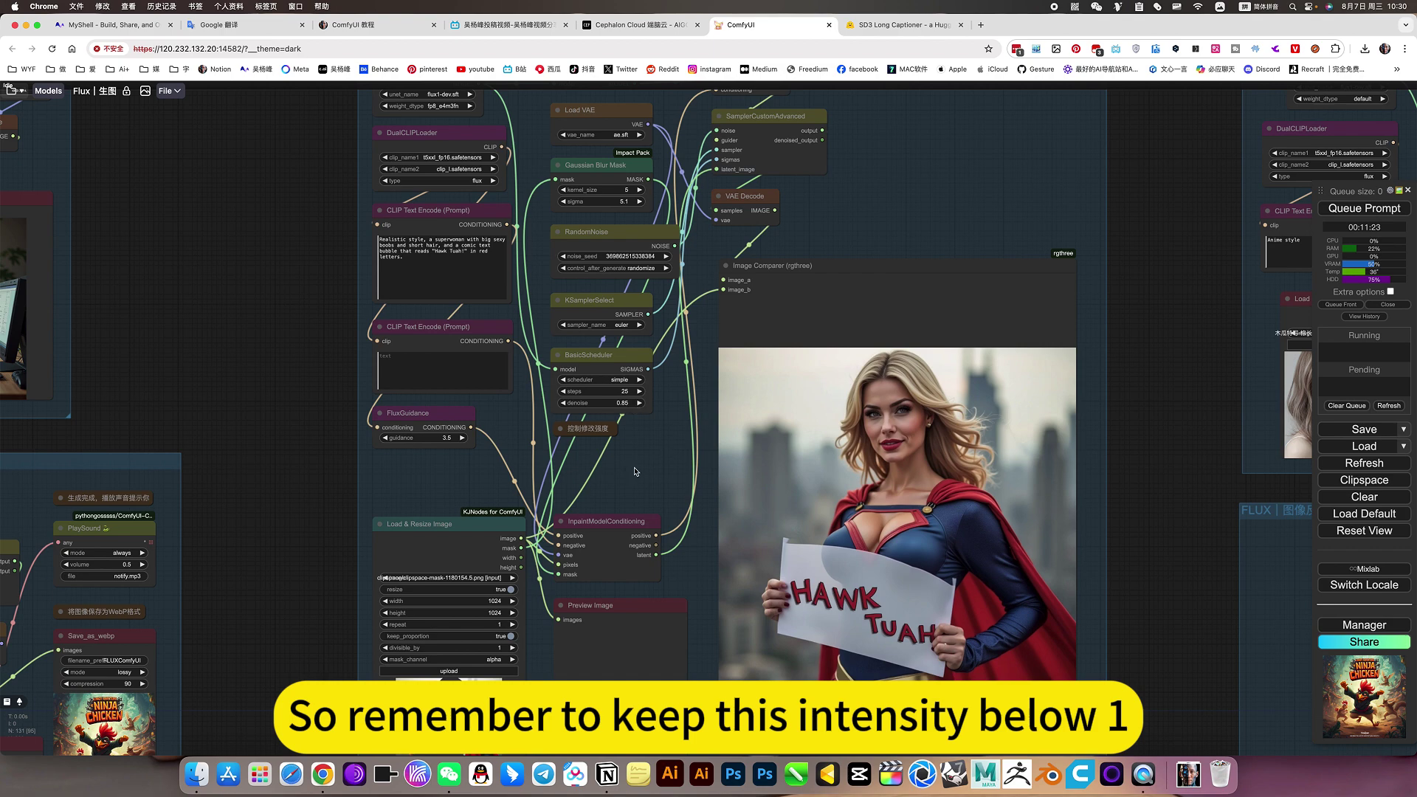
pyautogui.scroll(-4, 635, 471)
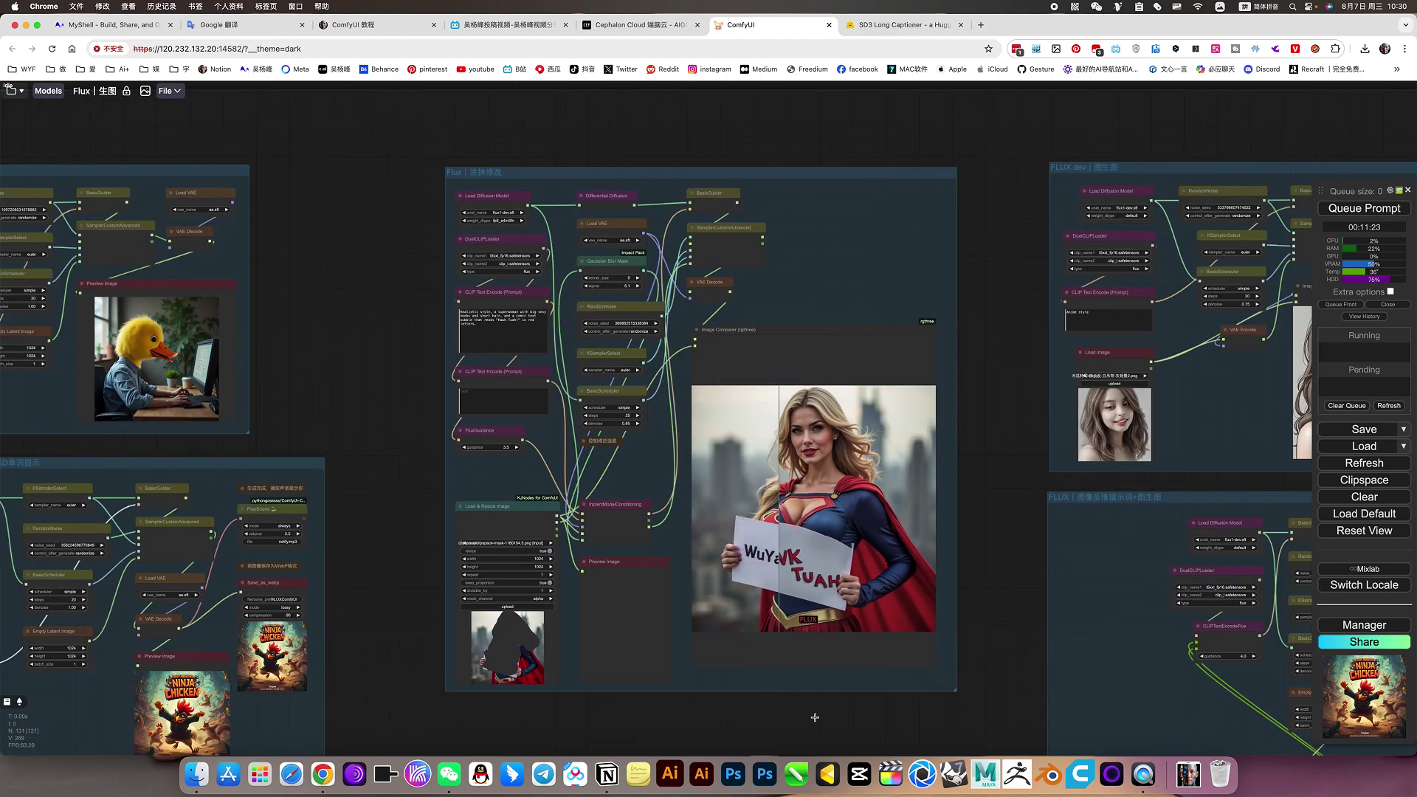
pyautogui.scroll(5, 815, 719)
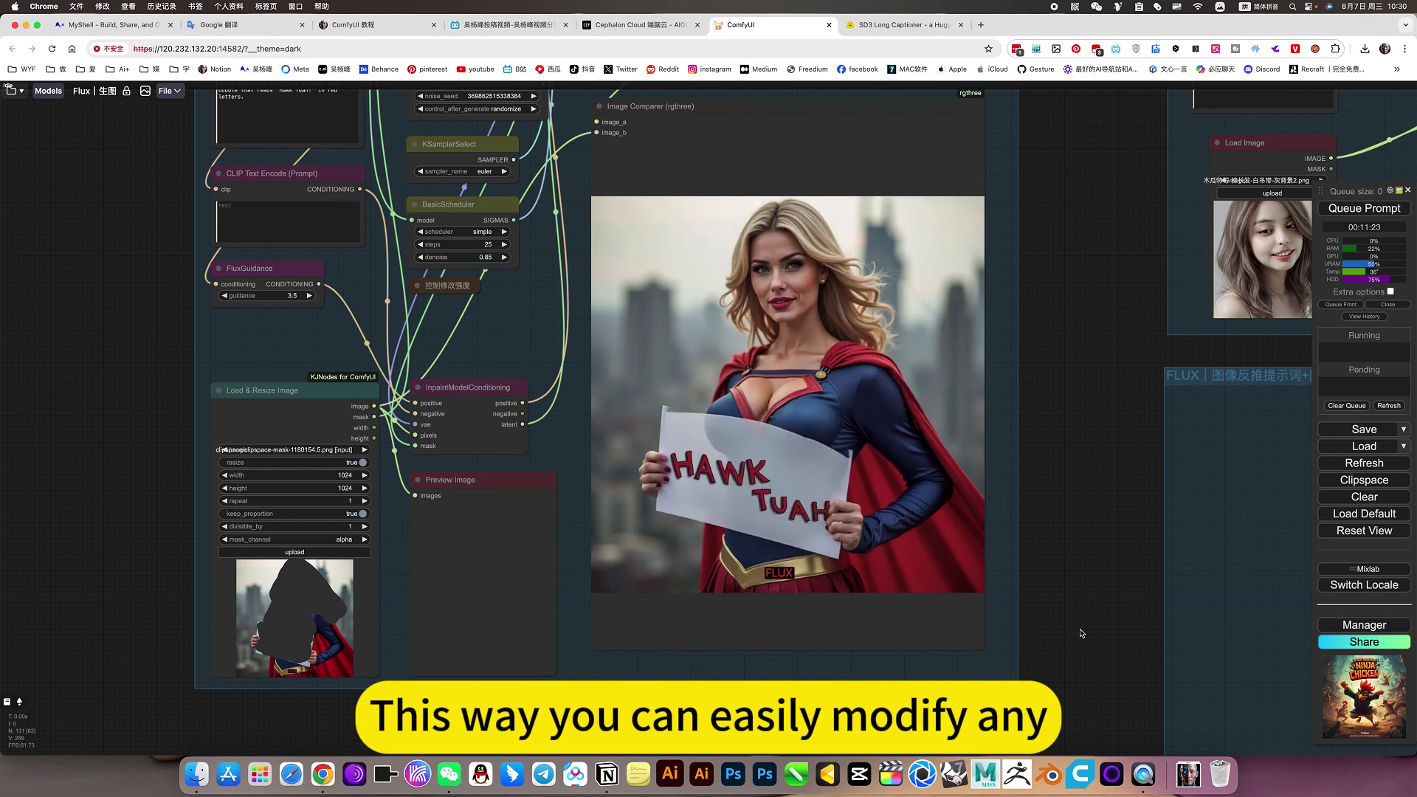
pyautogui.scroll(-5, 1000, 643)
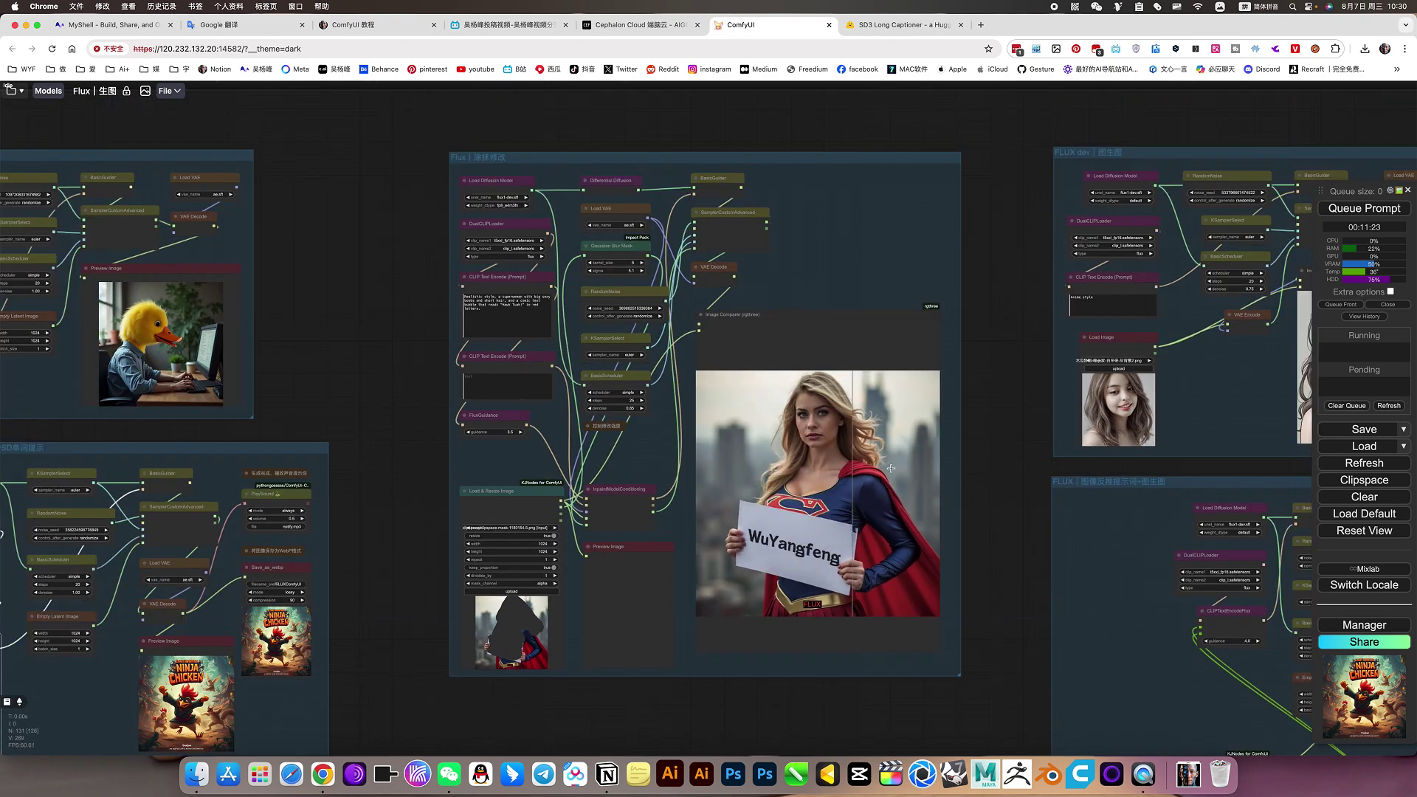
# Examine the FLUX dev image-to-image group that turns the loaded portrait into anime style
pyautogui.moveTo(1011, 539); pyautogui.dragTo(752, 546)
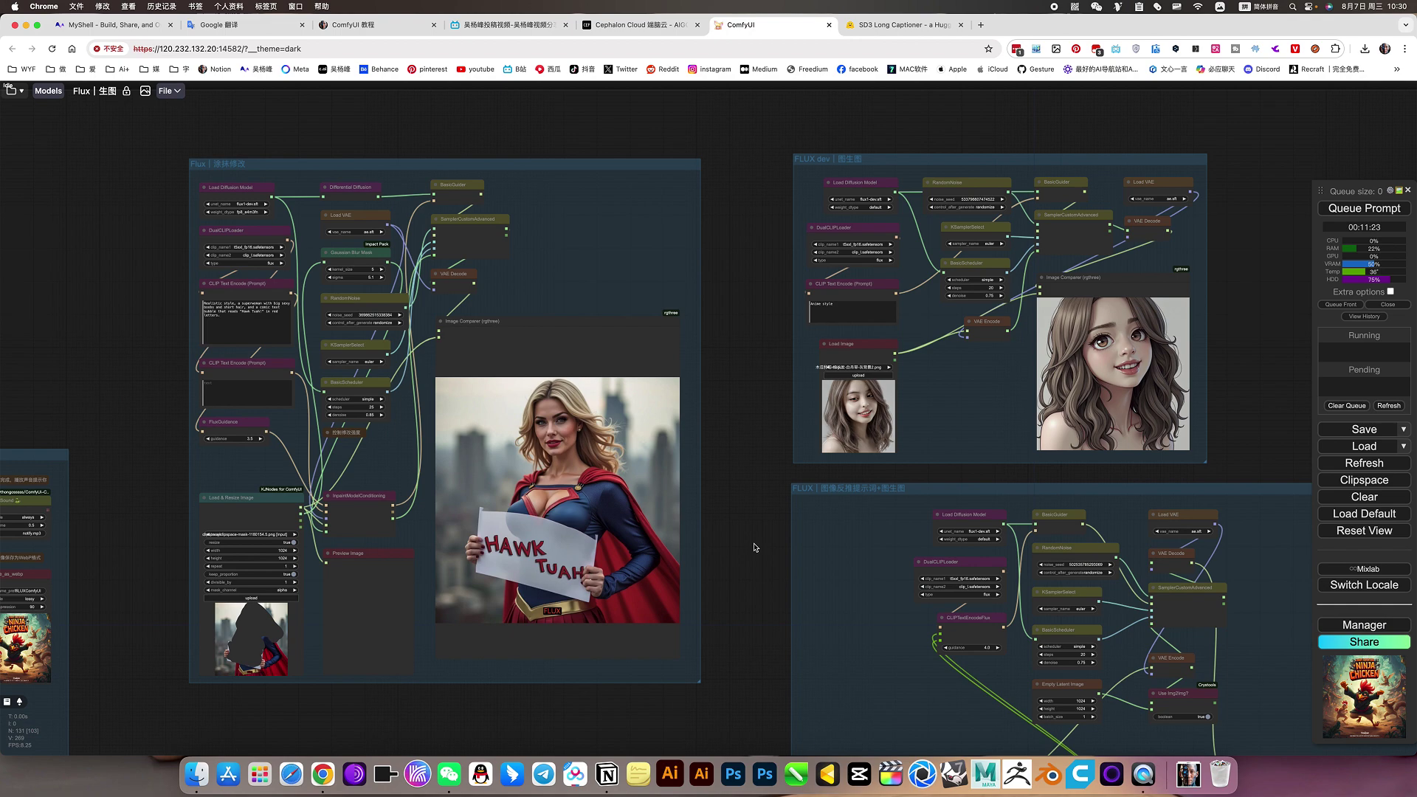
pyautogui.scroll(-4, 752, 546)
pyautogui.moveTo(1111, 403); pyautogui.dragTo(981, 416)
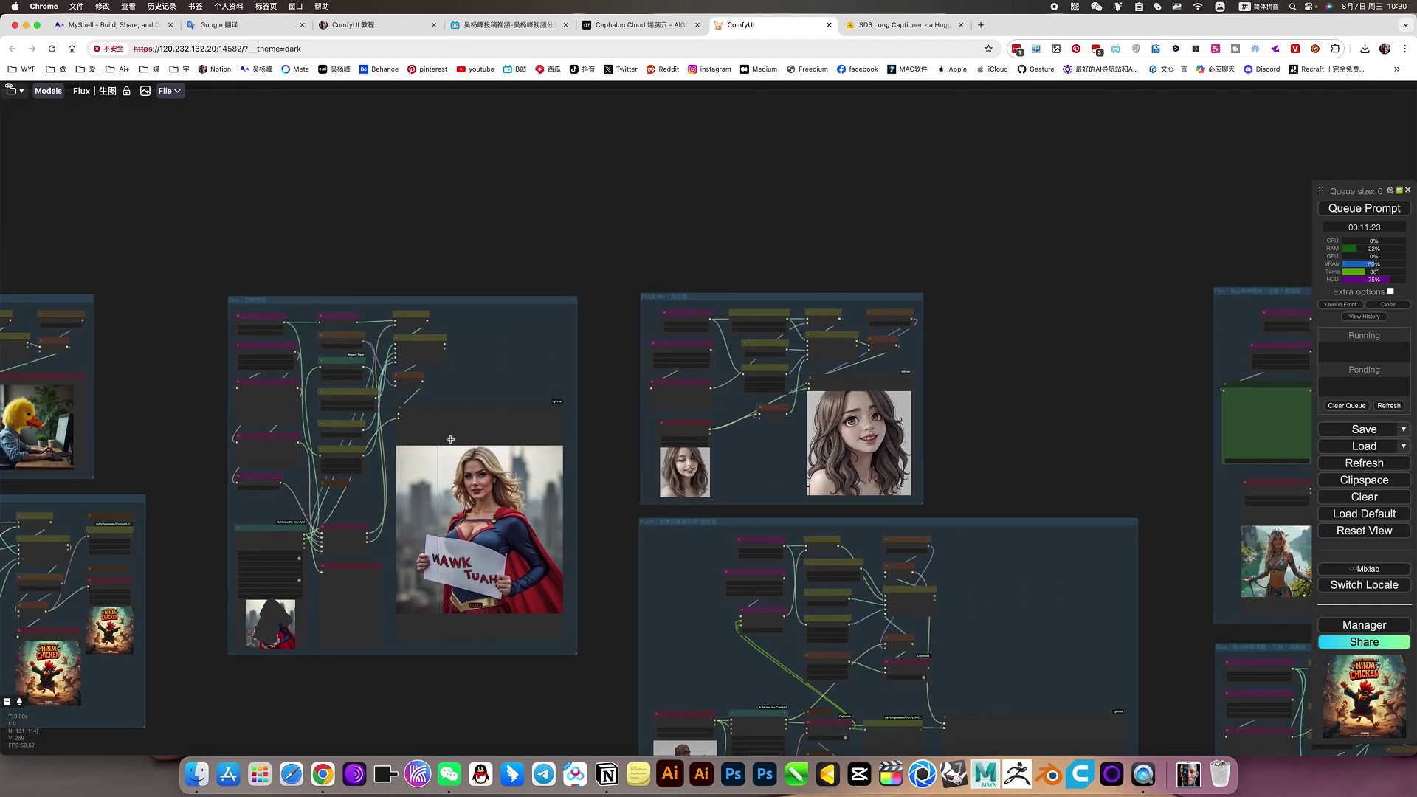
pyautogui.scroll(7, 766, 366)
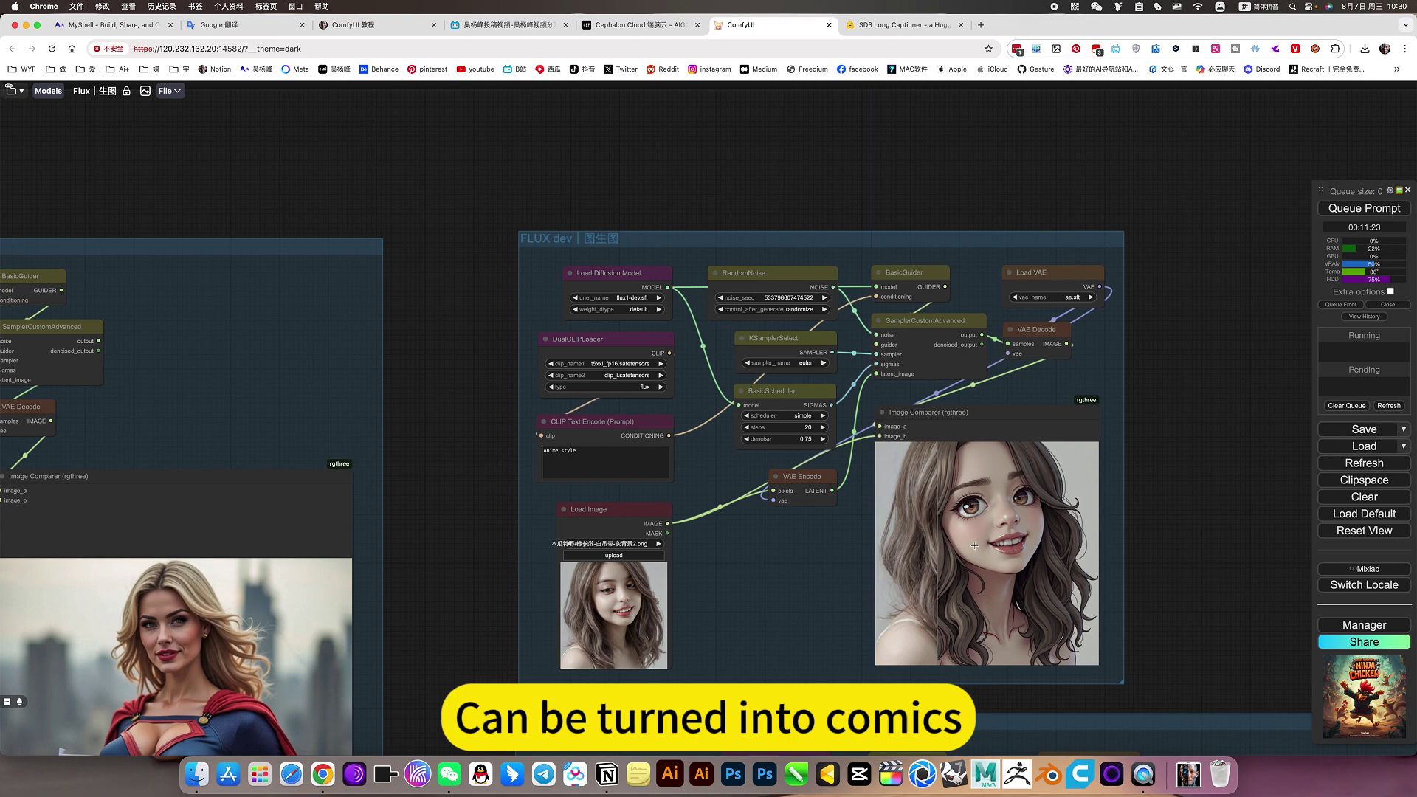
# Examine the FLUX group that derives a prompt from the masked man's picture and runs image-to-image
pyautogui.moveTo(1194, 582); pyautogui.dragTo(930, 243)
pyautogui.scroll(-4, 949, 332)
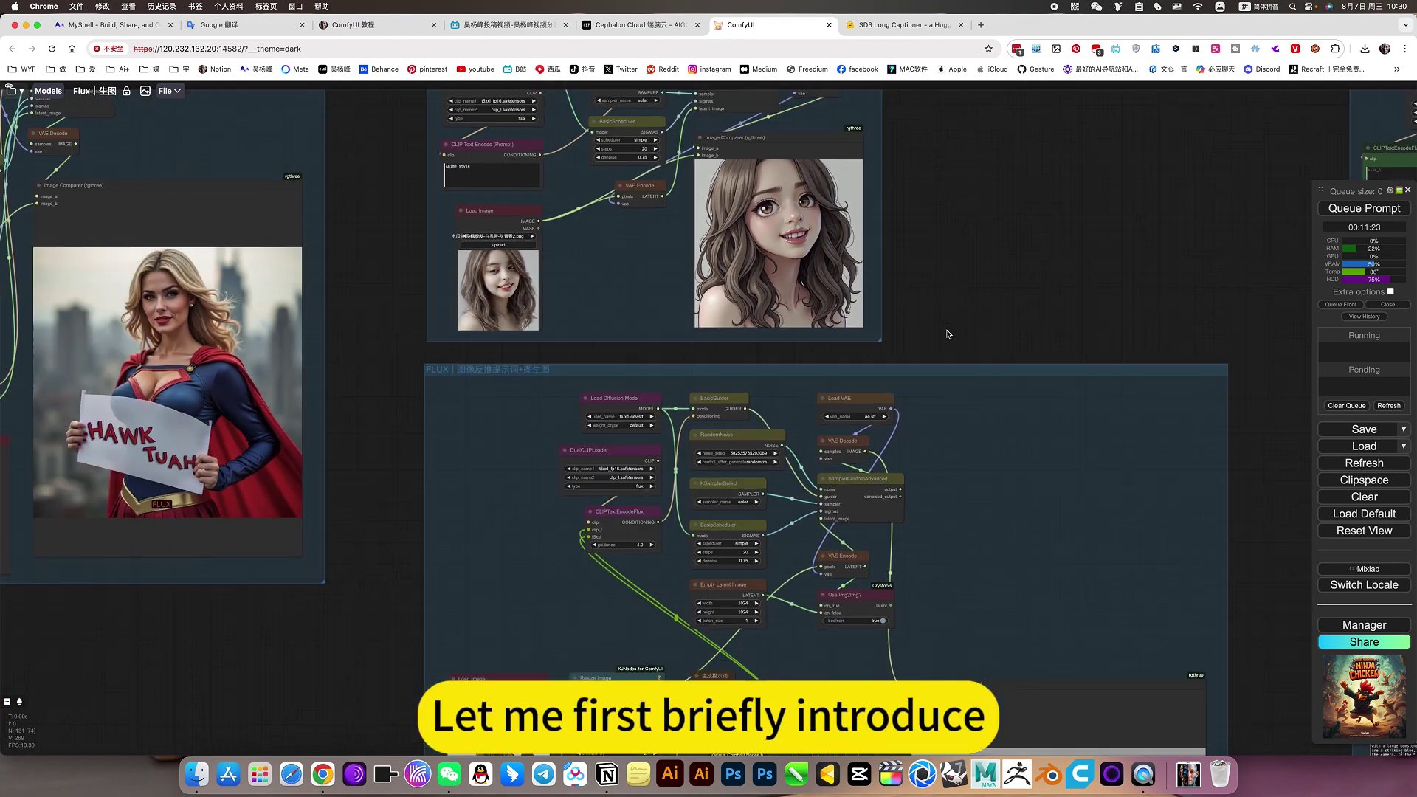
pyautogui.moveTo(1239, 547); pyautogui.dragTo(1083, 423)
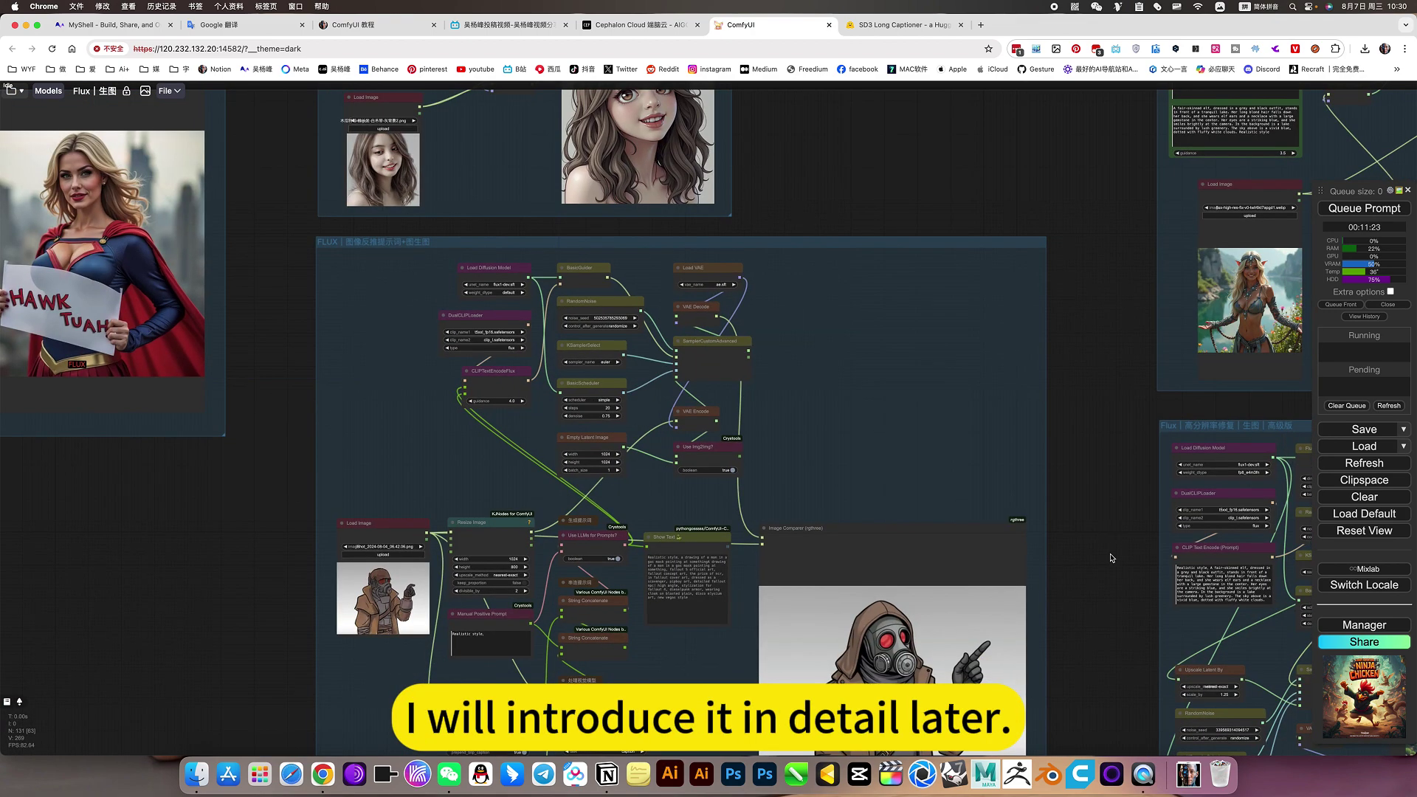
pyautogui.scroll(5, 1104, 444)
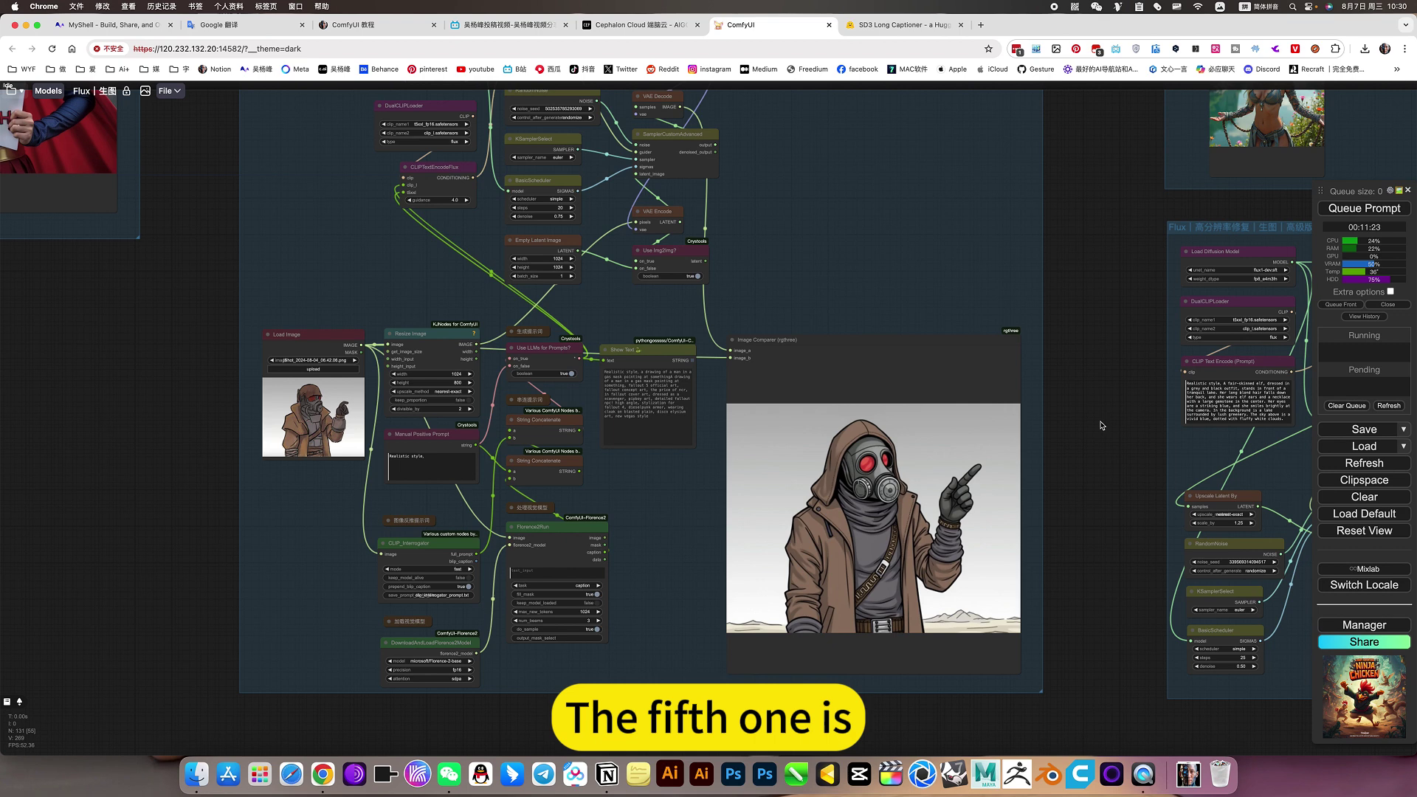
pyautogui.scroll(2, 921, 542)
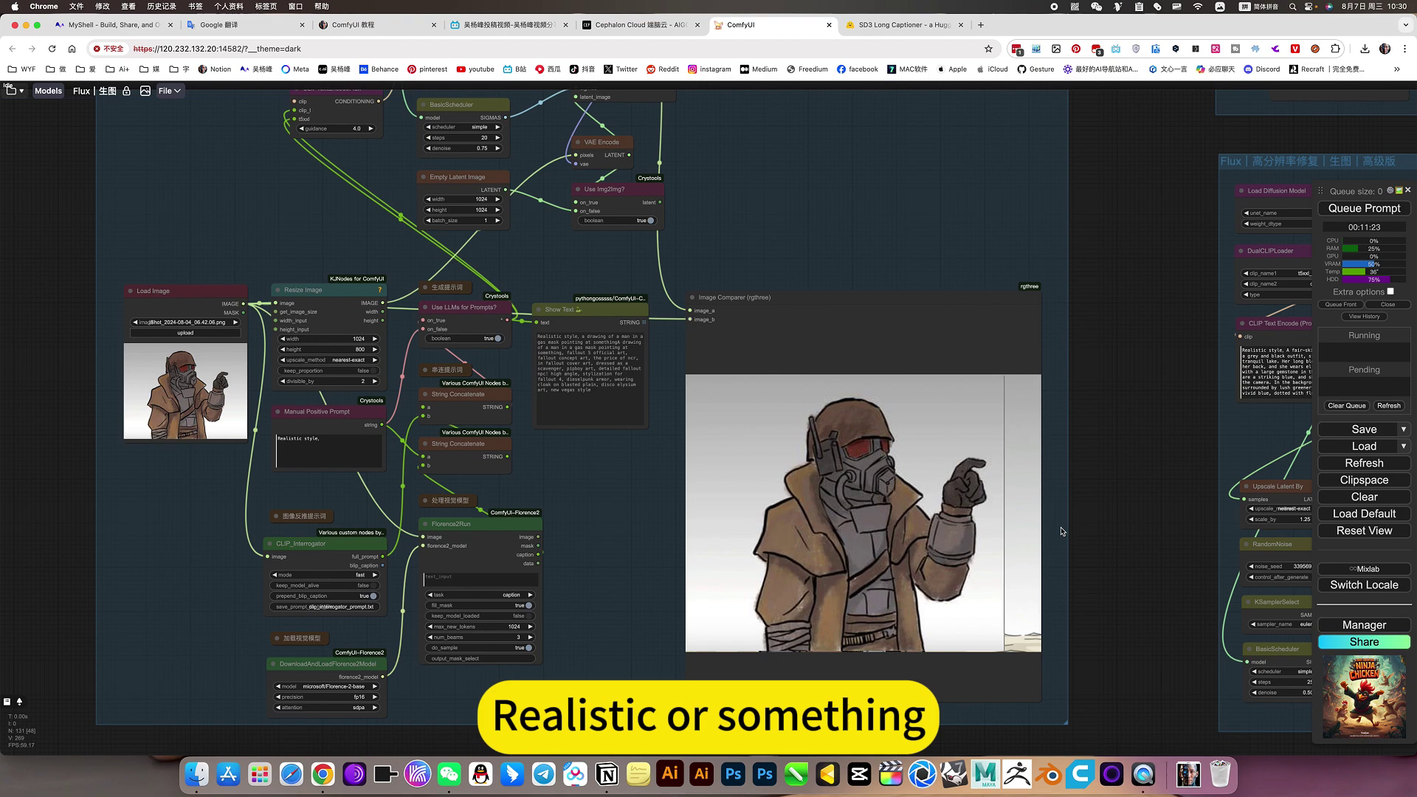
pyautogui.scroll(-6, 1100, 525)
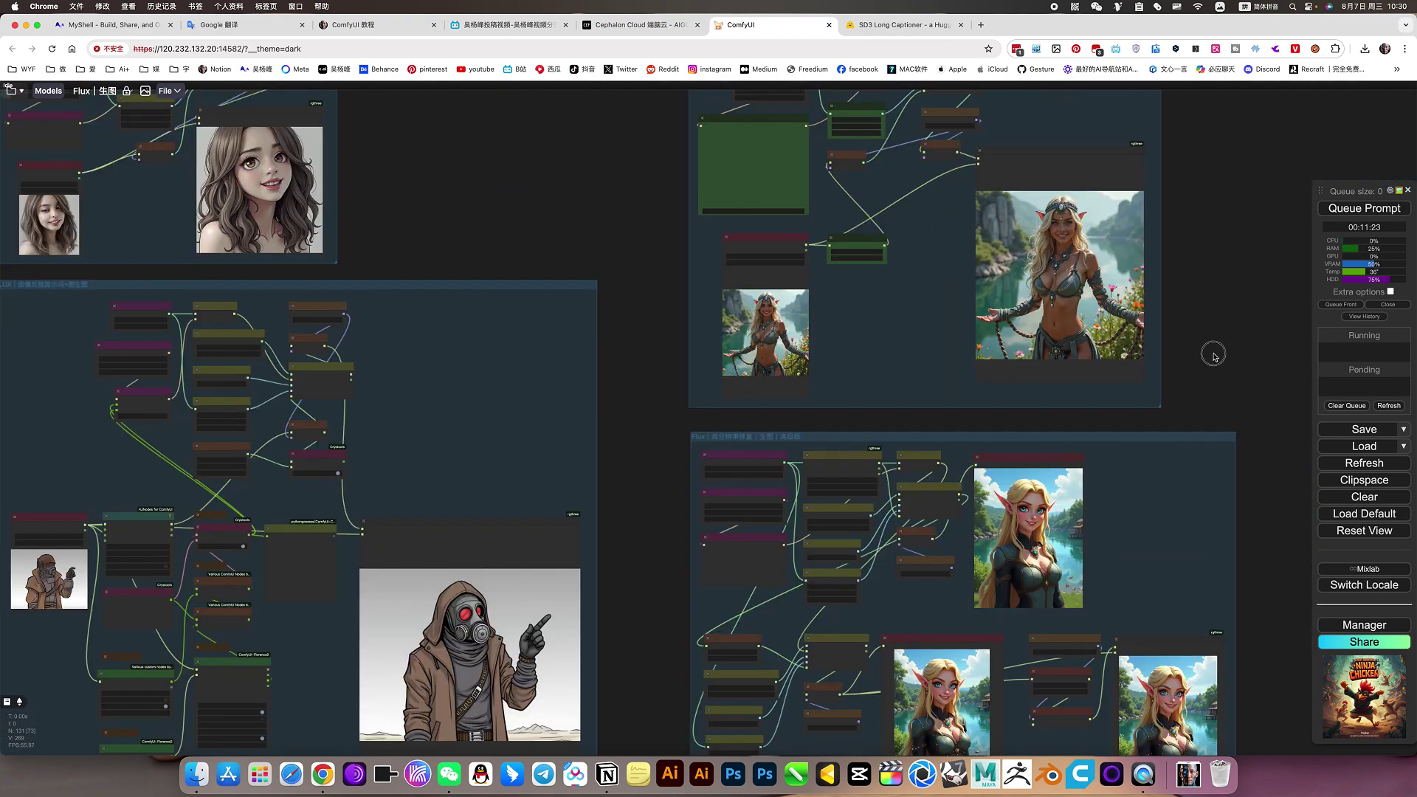
# Review the high-resolution restoration group with the elf picture and its upscaling nodes
pyautogui.moveTo(1213, 356); pyautogui.dragTo(1154, 538)
pyautogui.scroll(-4, 1169, 538)
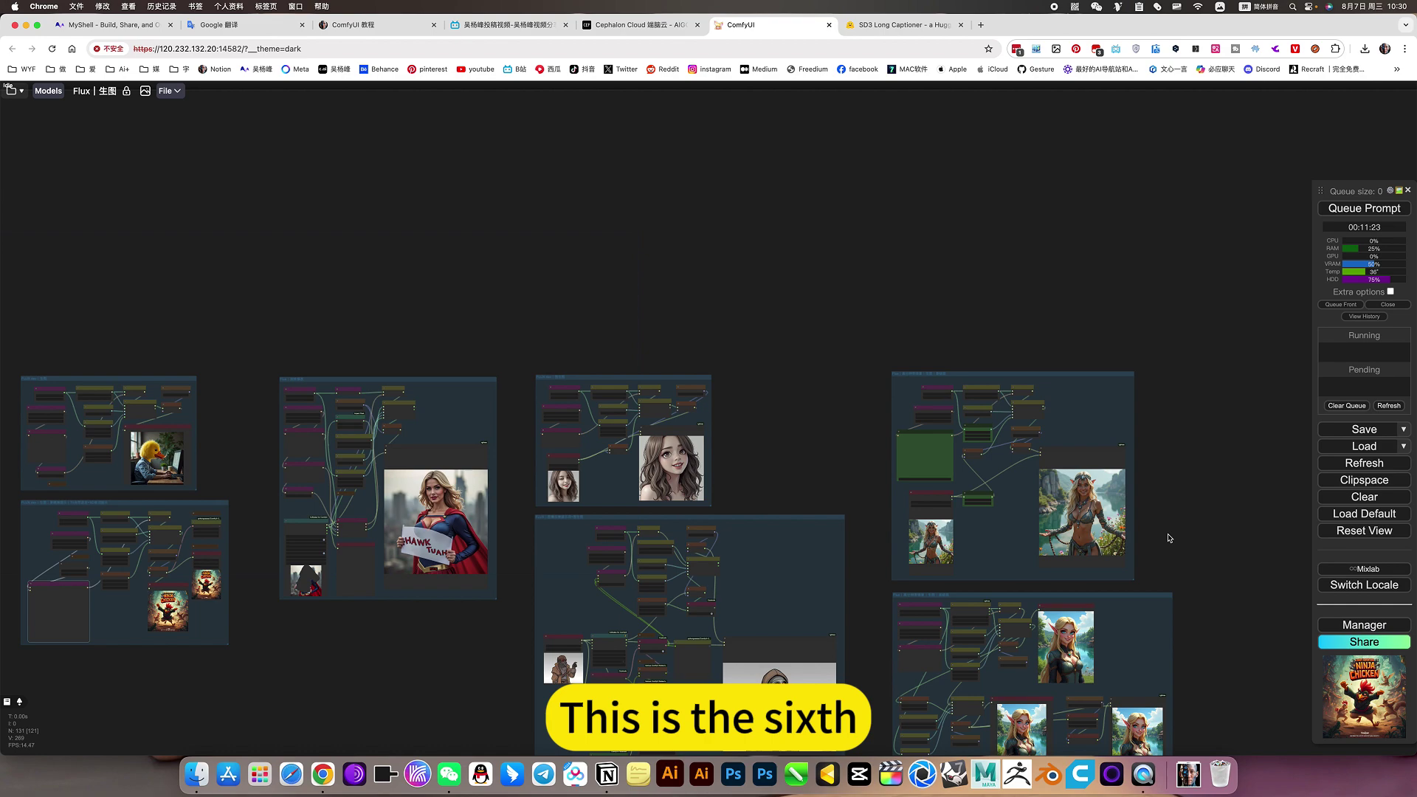
pyautogui.scroll(5, 1168, 538)
pyautogui.scroll(4, 1168, 538)
pyautogui.scroll(-4, 1169, 538)
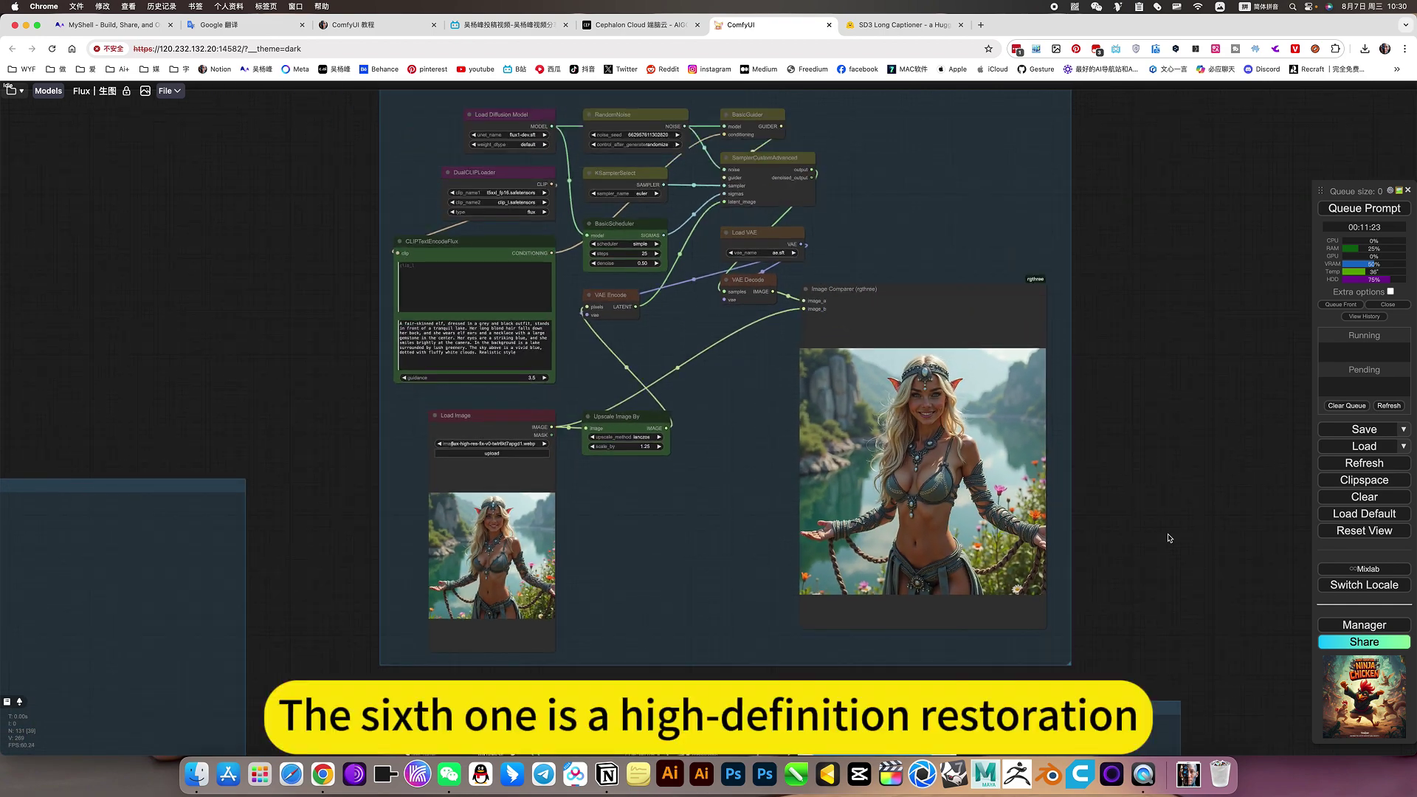
pyautogui.moveTo(1191, 414); pyautogui.dragTo(1195, 471)
# Compare the elf source picture in Load Image with the restored result in the Image Comparer up close
pyautogui.scroll(10, 709, 587)
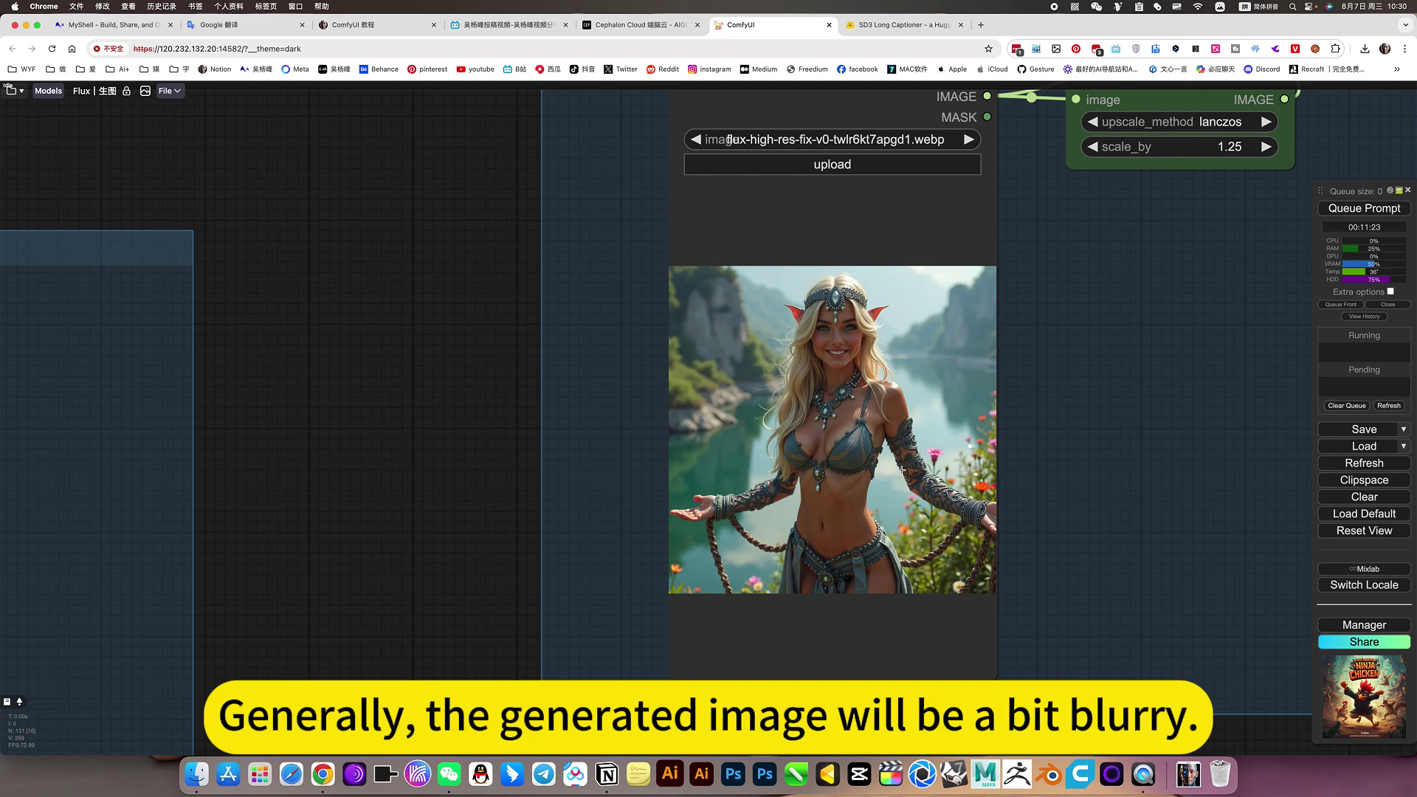
pyautogui.scroll(7, 700, 326)
pyautogui.scroll(-8, 937, 642)
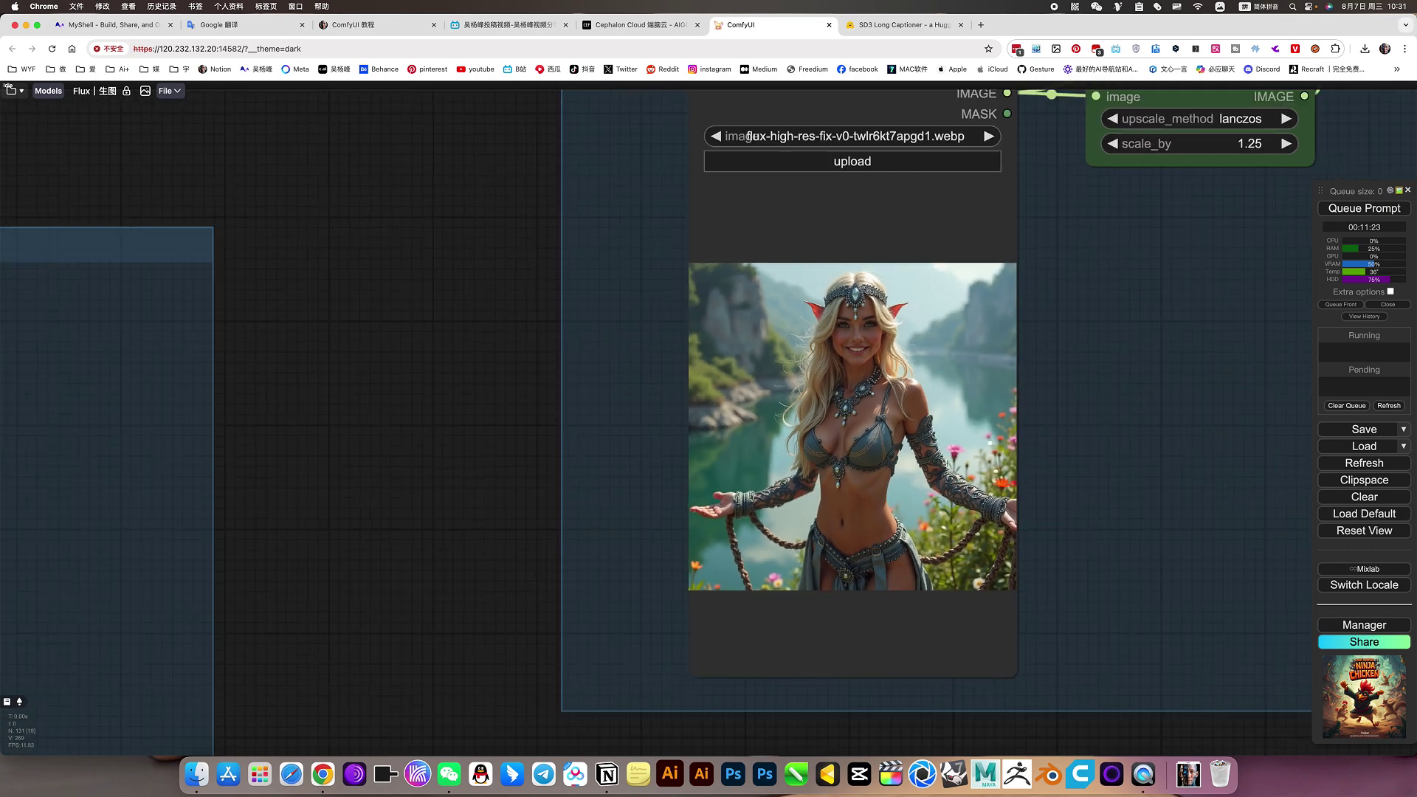
pyautogui.moveTo(1139, 408); pyautogui.dragTo(570, 550)
pyautogui.moveTo(679, 480); pyautogui.dragTo(362, 632)
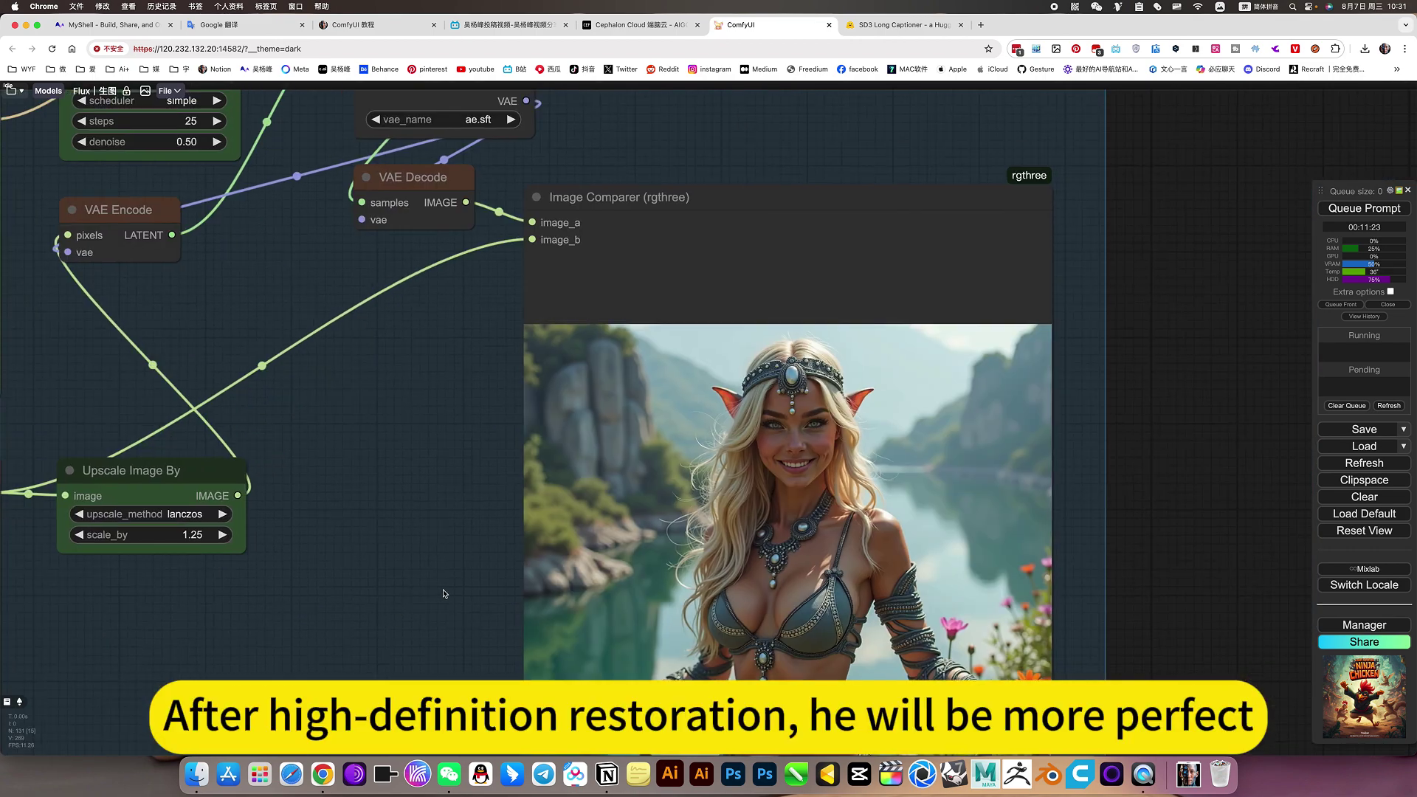
pyautogui.scroll(6, 645, 471)
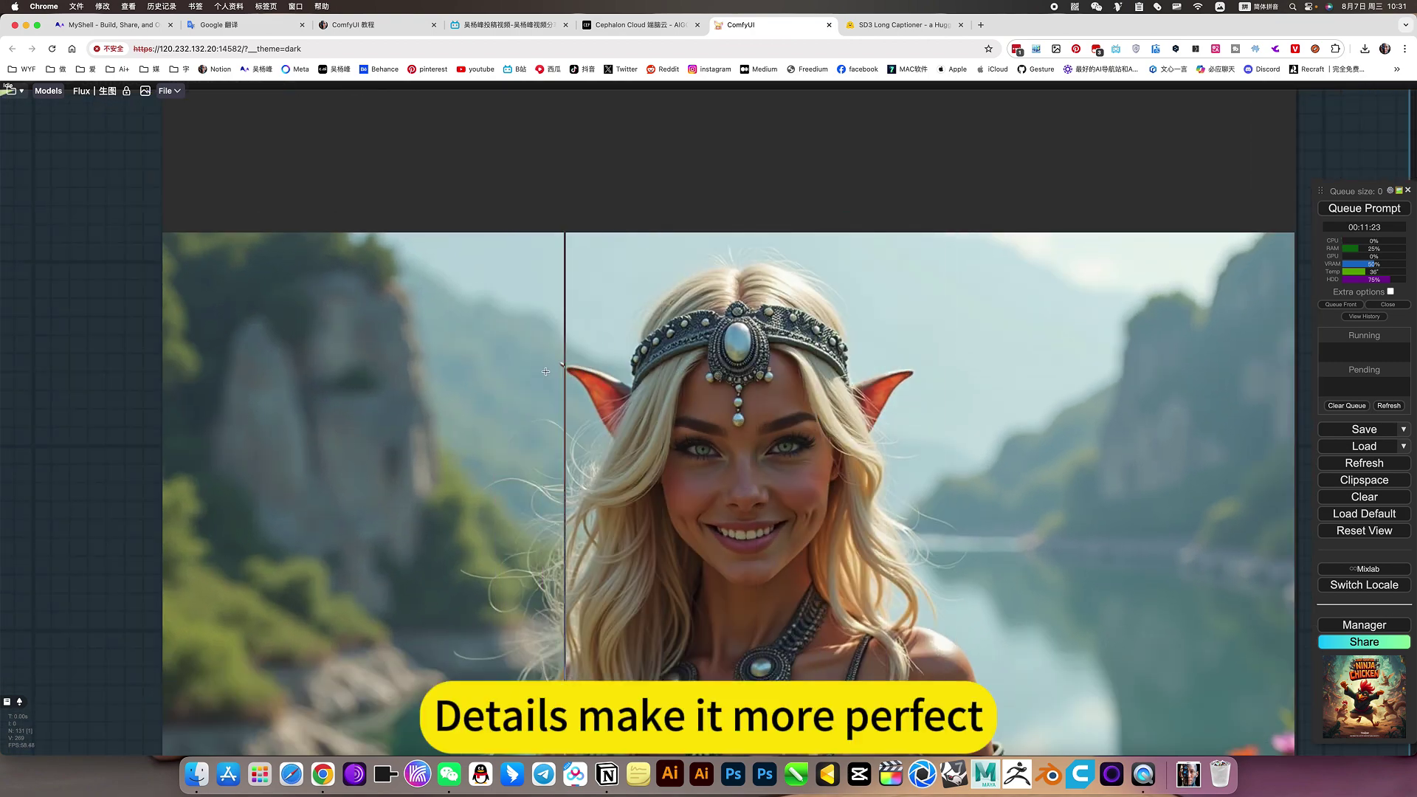
# Examine the basic high-resolution restoration group, focusing on the denoise setting in its BasicScheduler node
pyautogui.scroll(-2, 777, 398)
pyautogui.scroll(-5, 776, 398)
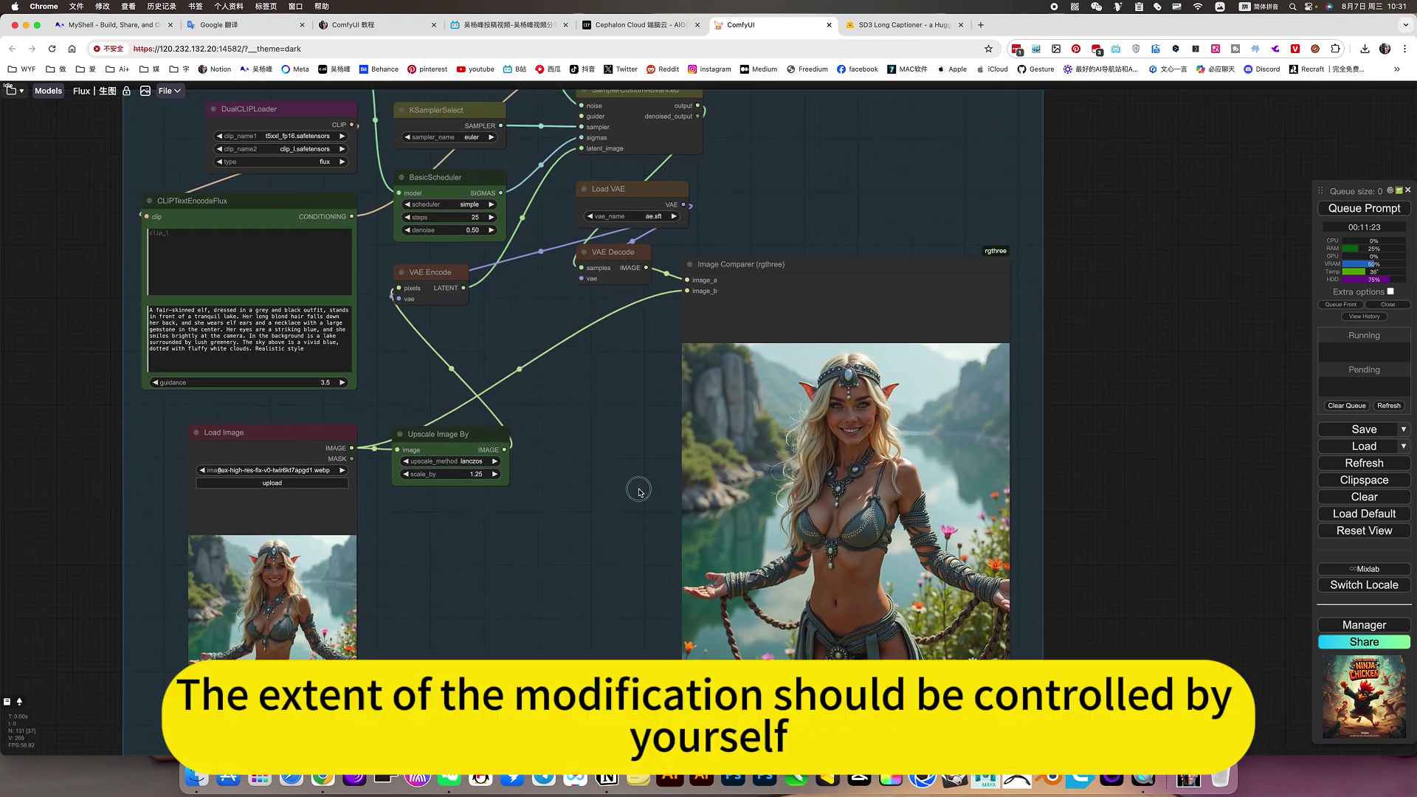
pyautogui.moveTo(639, 491); pyautogui.dragTo(721, 547)
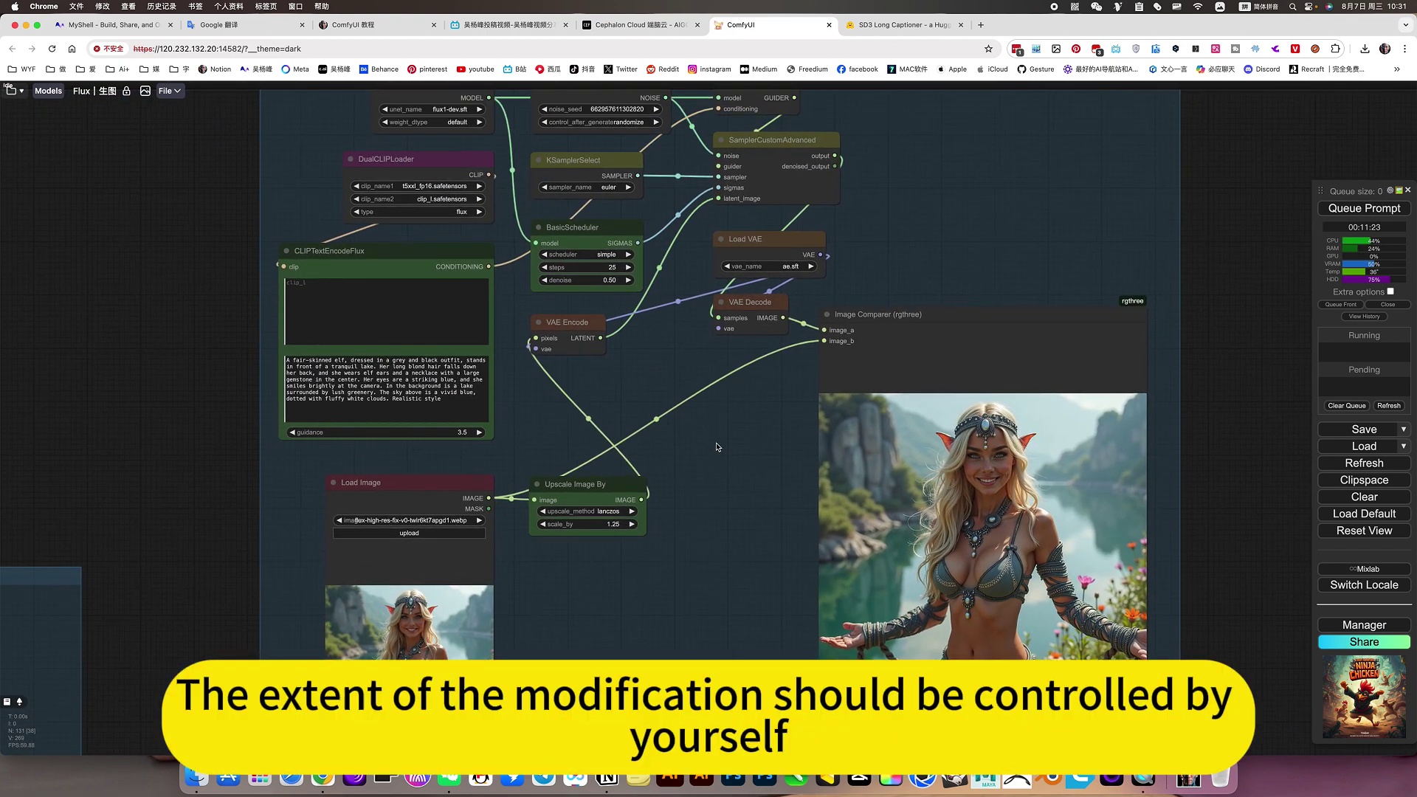
pyautogui.moveTo(716, 446); pyautogui.dragTo(702, 546)
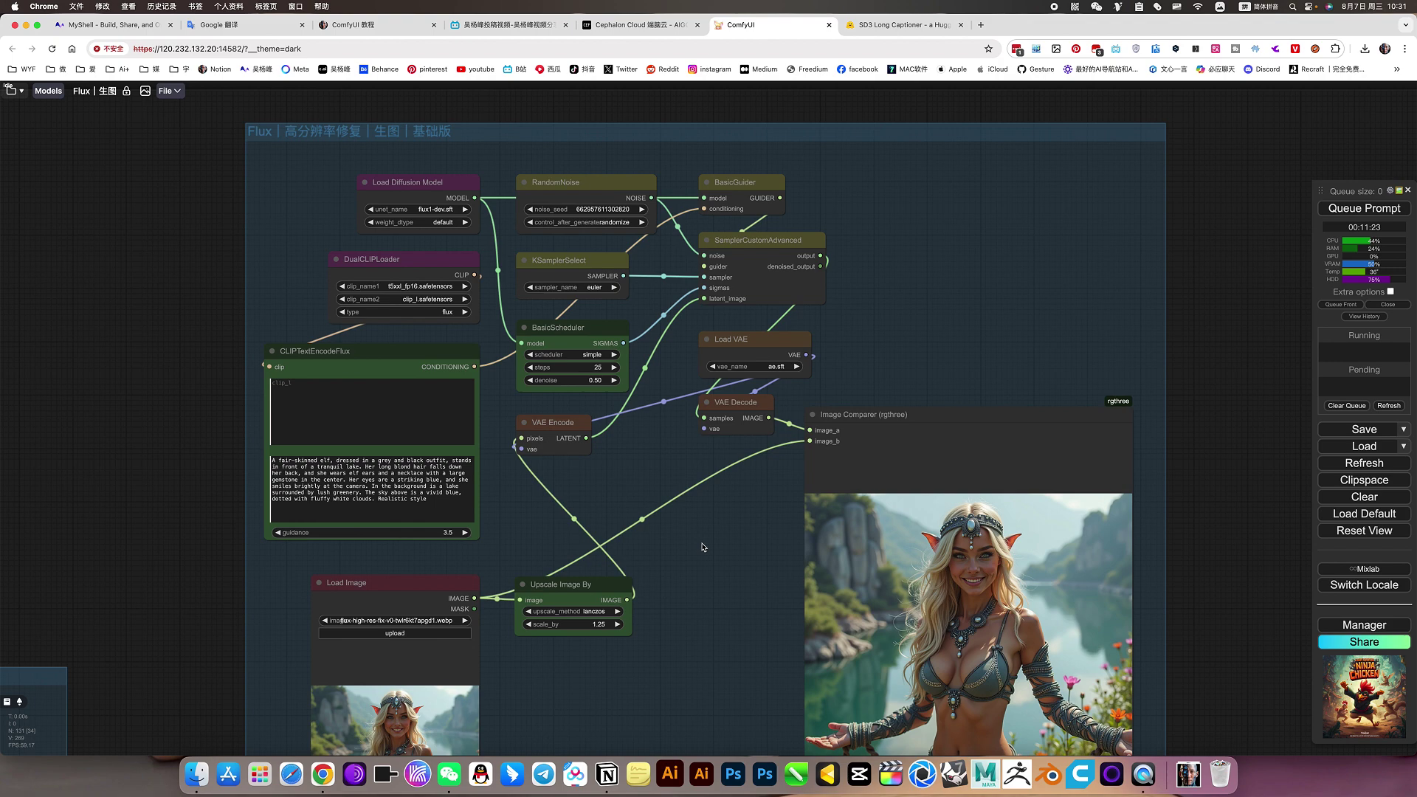
pyautogui.scroll(-1, 703, 547)
pyautogui.scroll(10, 703, 547)
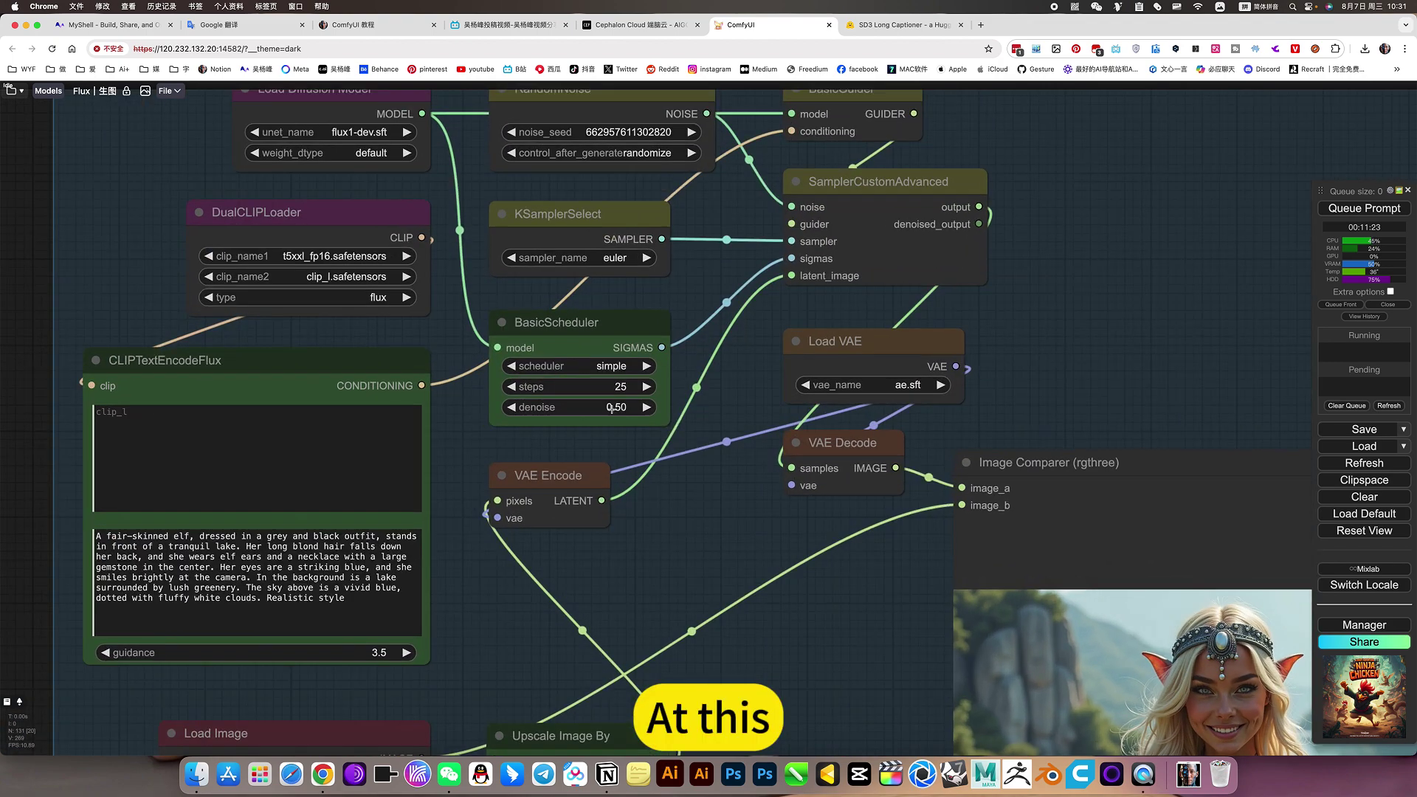
pyautogui.scroll(1, 607, 425)
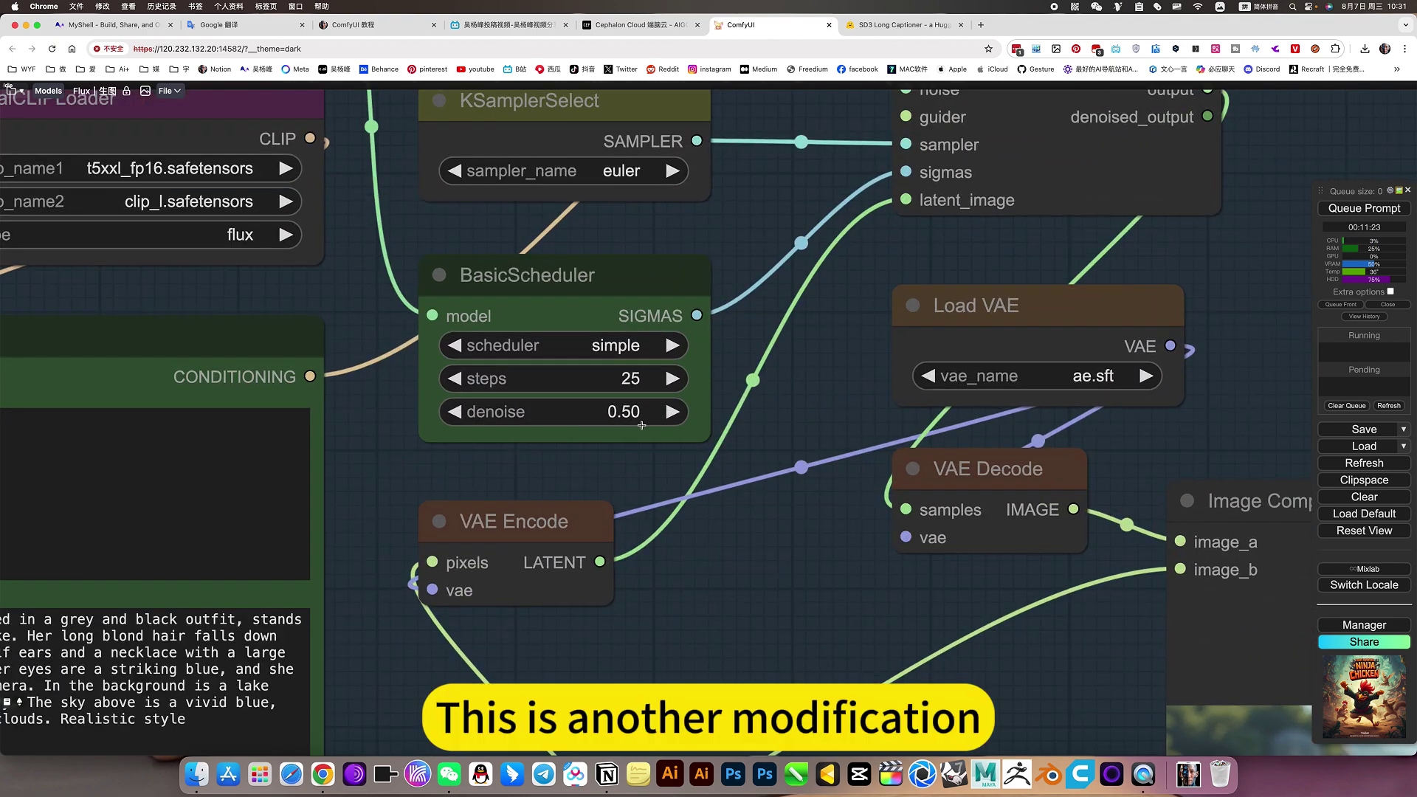
pyautogui.scroll(-10, 755, 546)
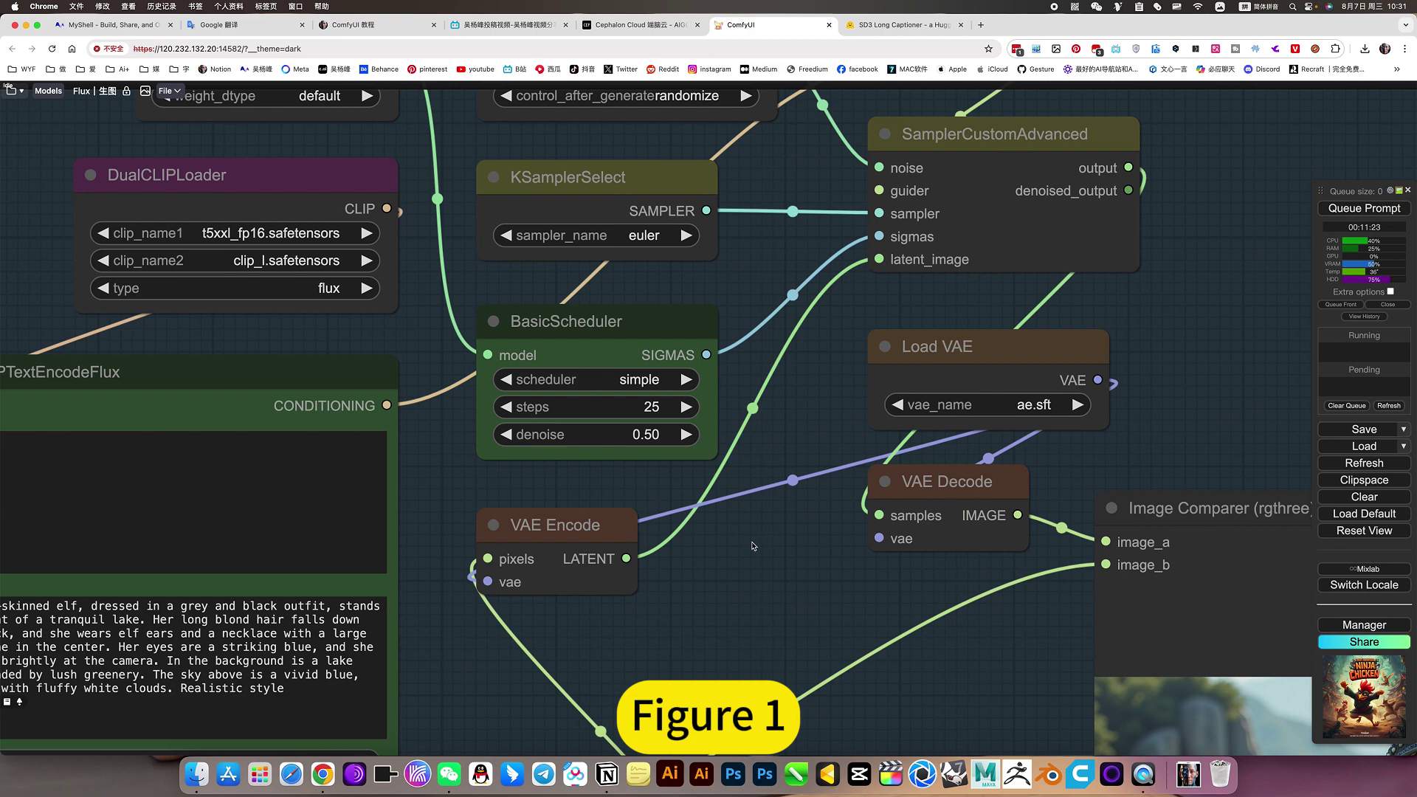
# Inspect the scale factor in the Upscale Image By node of the basic restoration group
pyautogui.moveTo(869, 688); pyautogui.dragTo(714, 389)
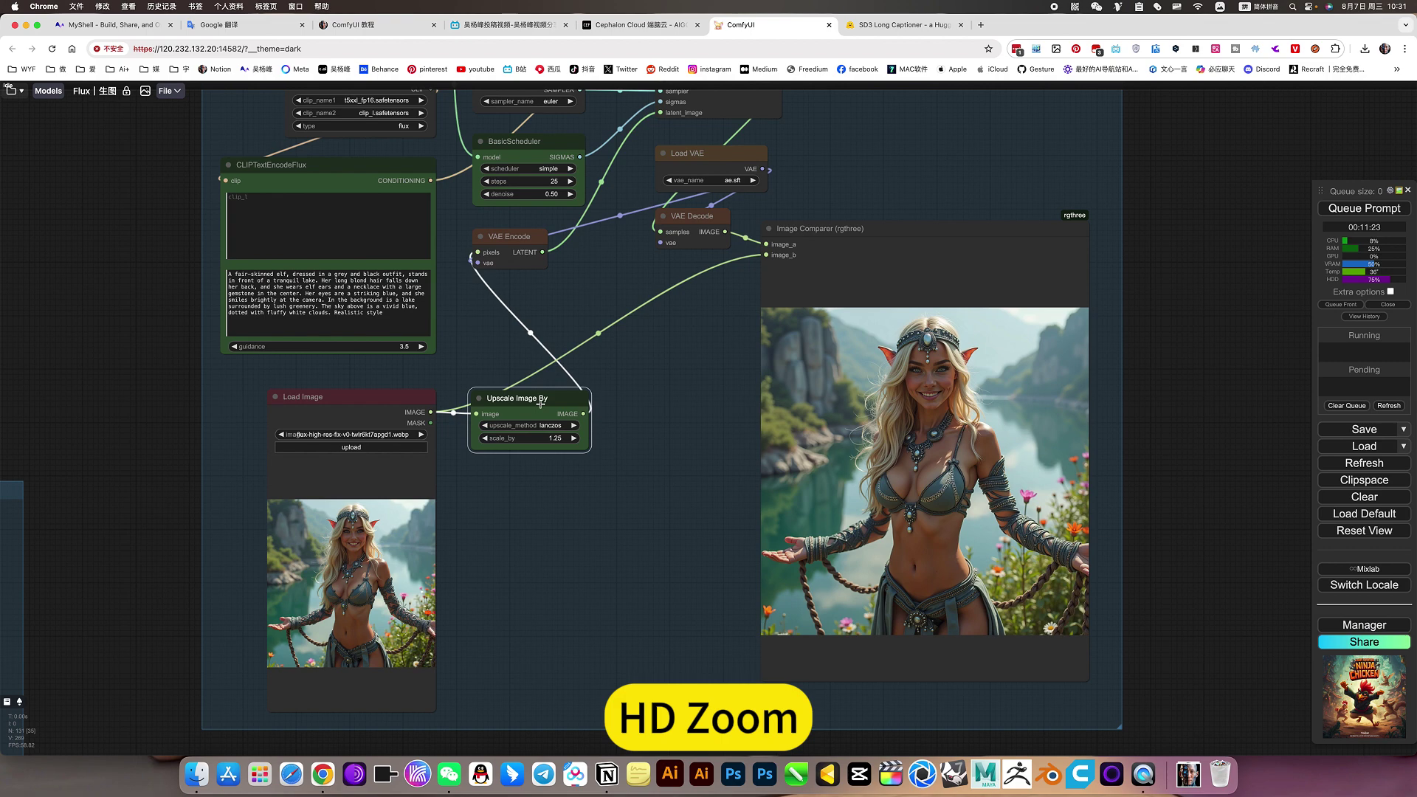
pyautogui.scroll(7, 555, 443)
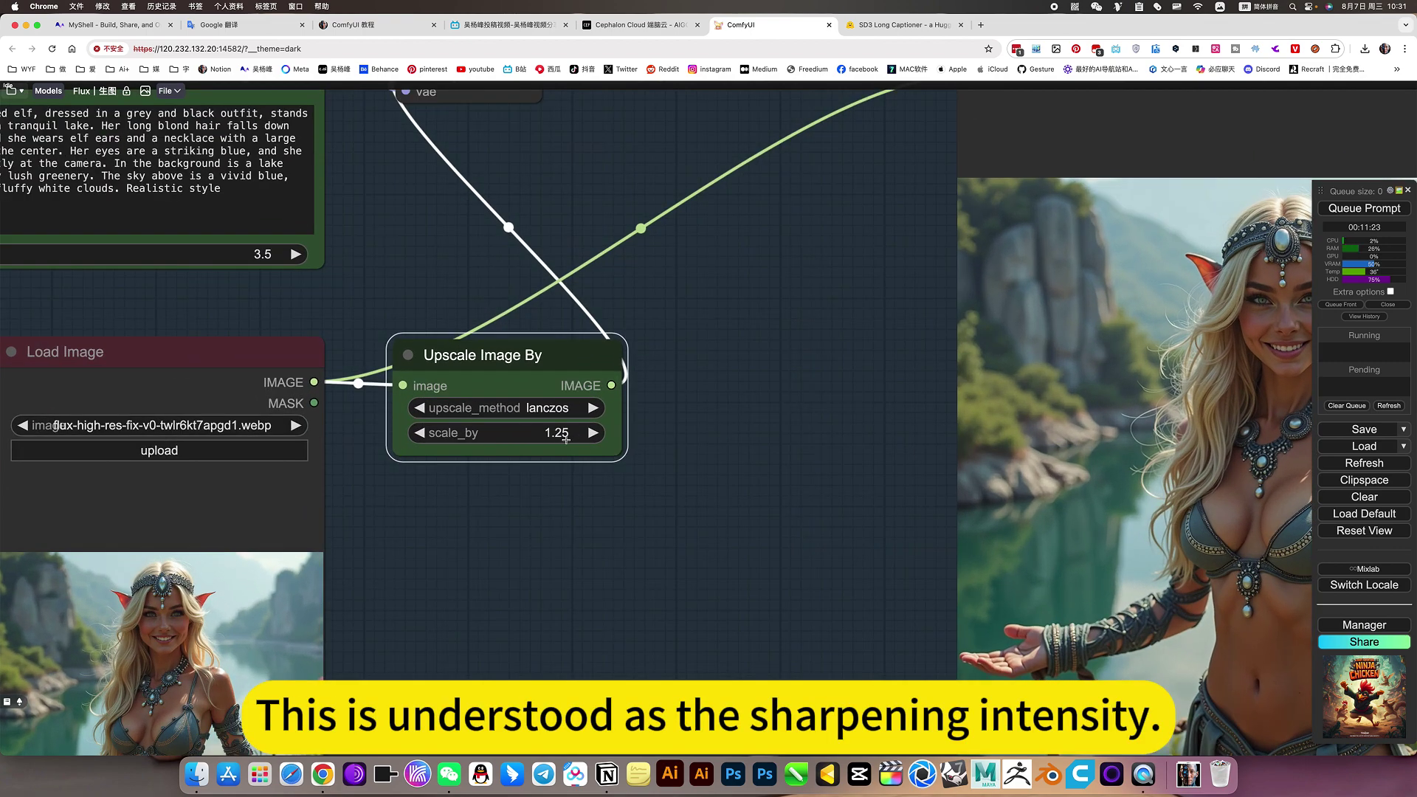
pyautogui.scroll(-10, 669, 468)
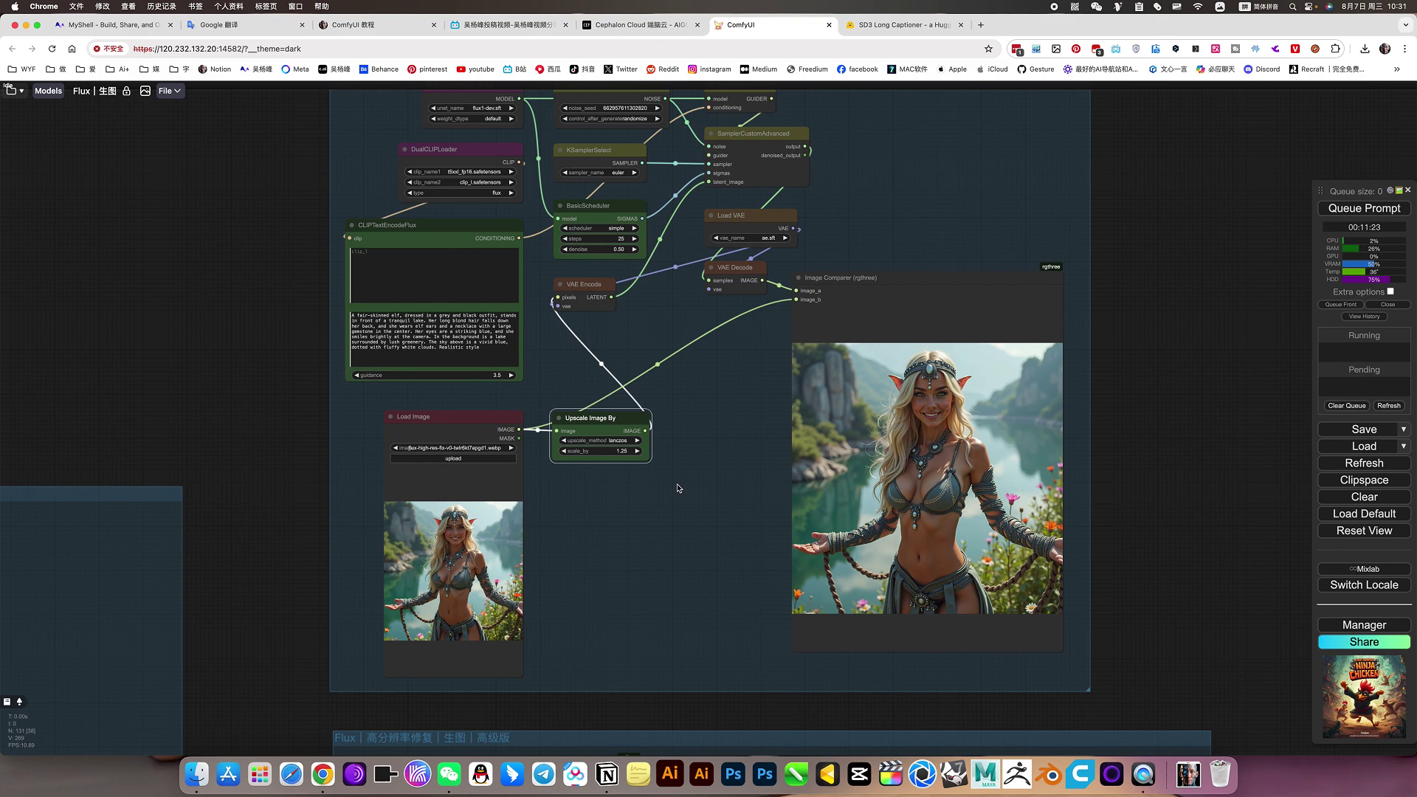
# Examine the advanced high-resolution restoration group and the elf image in its first Preview Image node
pyautogui.moveTo(1125, 531); pyautogui.dragTo(1200, 245)
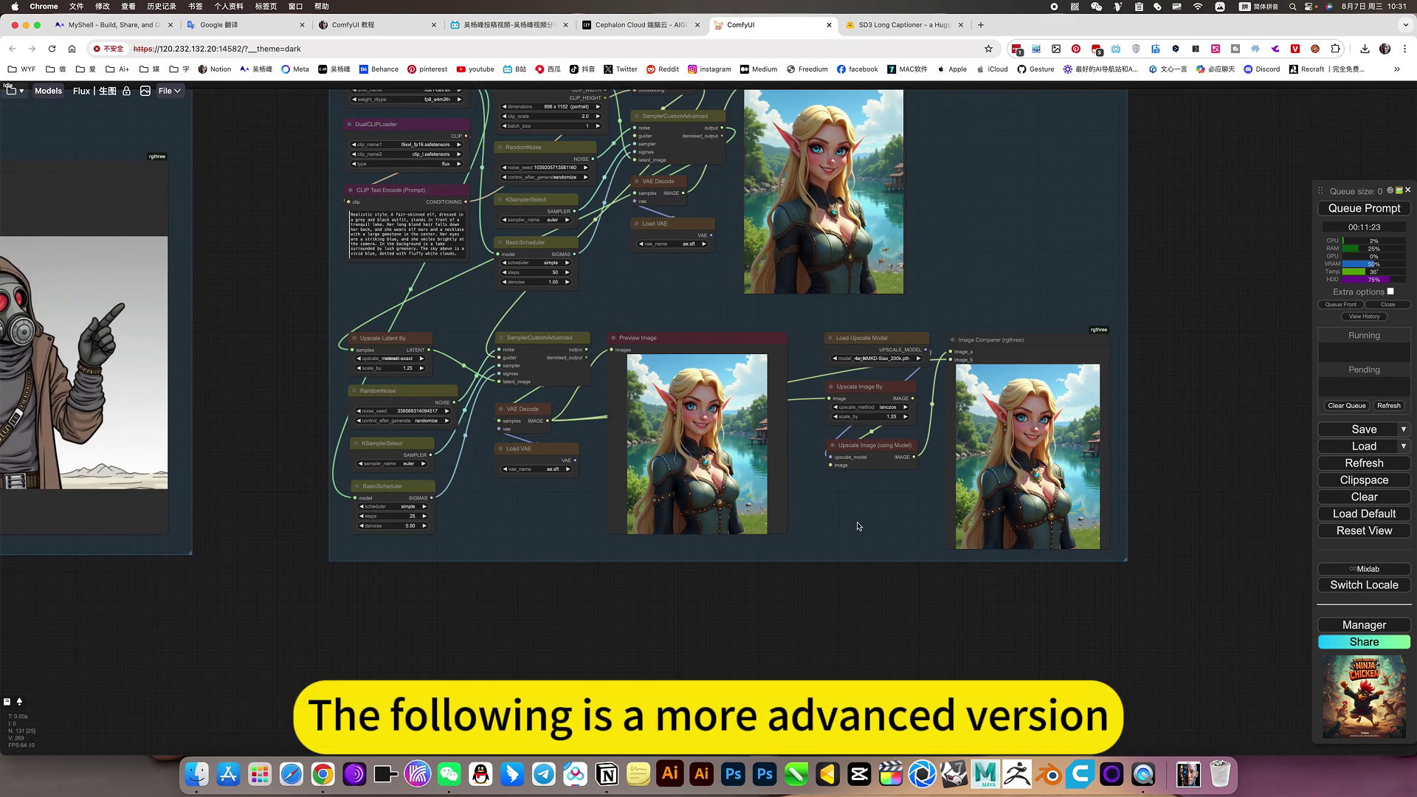
pyautogui.scroll(2, 861, 583)
pyautogui.scroll(3, 944, 332)
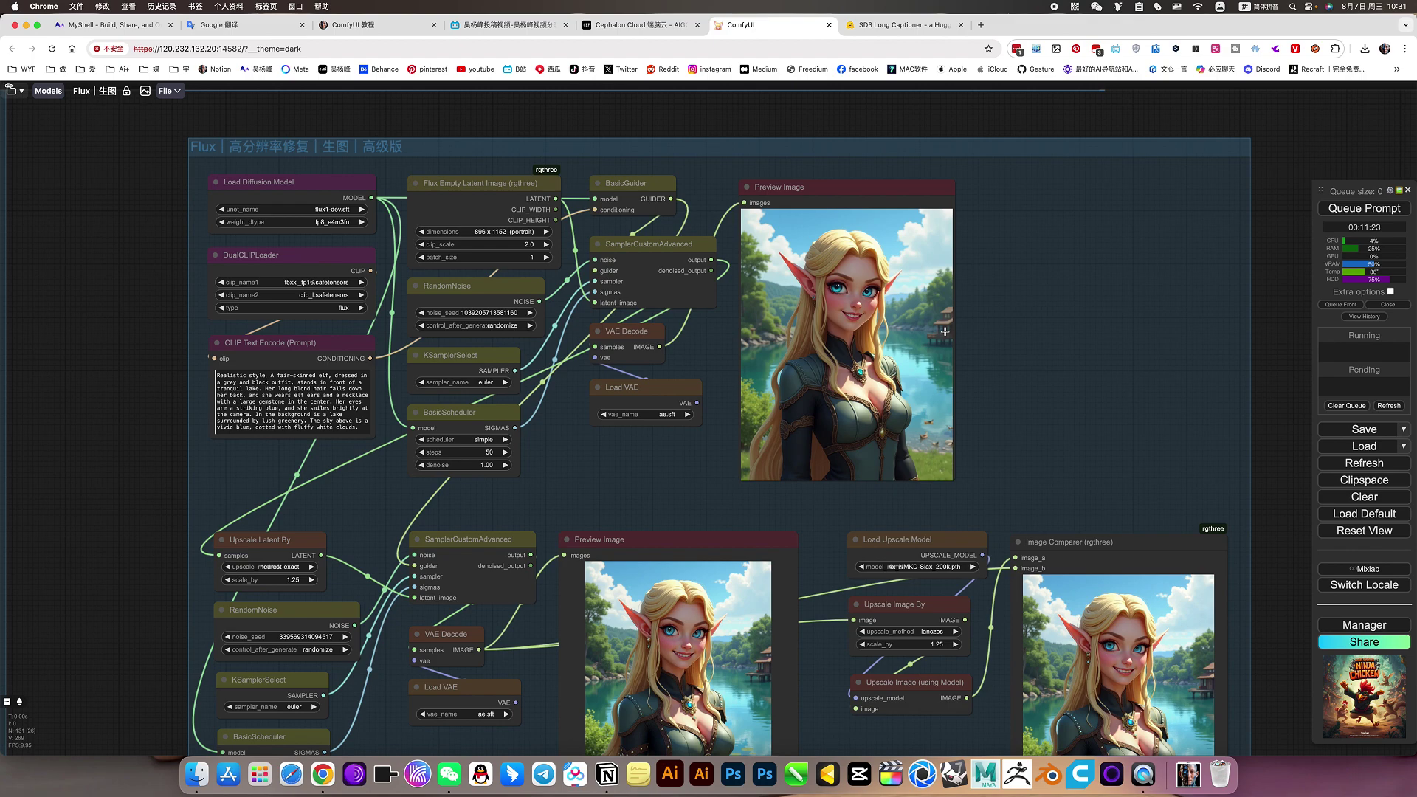
pyautogui.scroll(4, 944, 332)
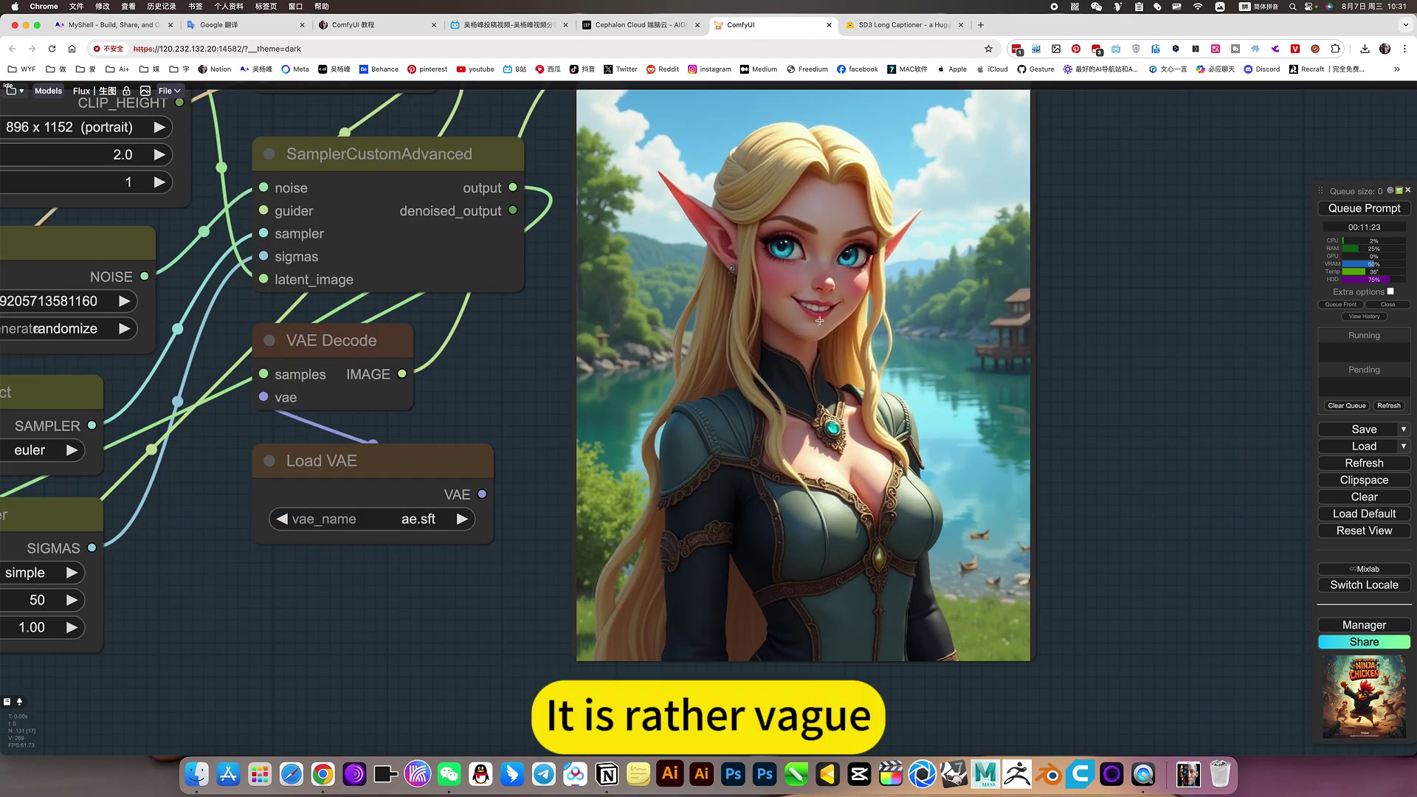
pyautogui.scroll(-7, 579, 491)
# Review the advanced group's second pass, from the Upscale Latent By nodes to the Load Upscale Model nodes
pyautogui.moveTo(512, 564); pyautogui.dragTo(940, 205)
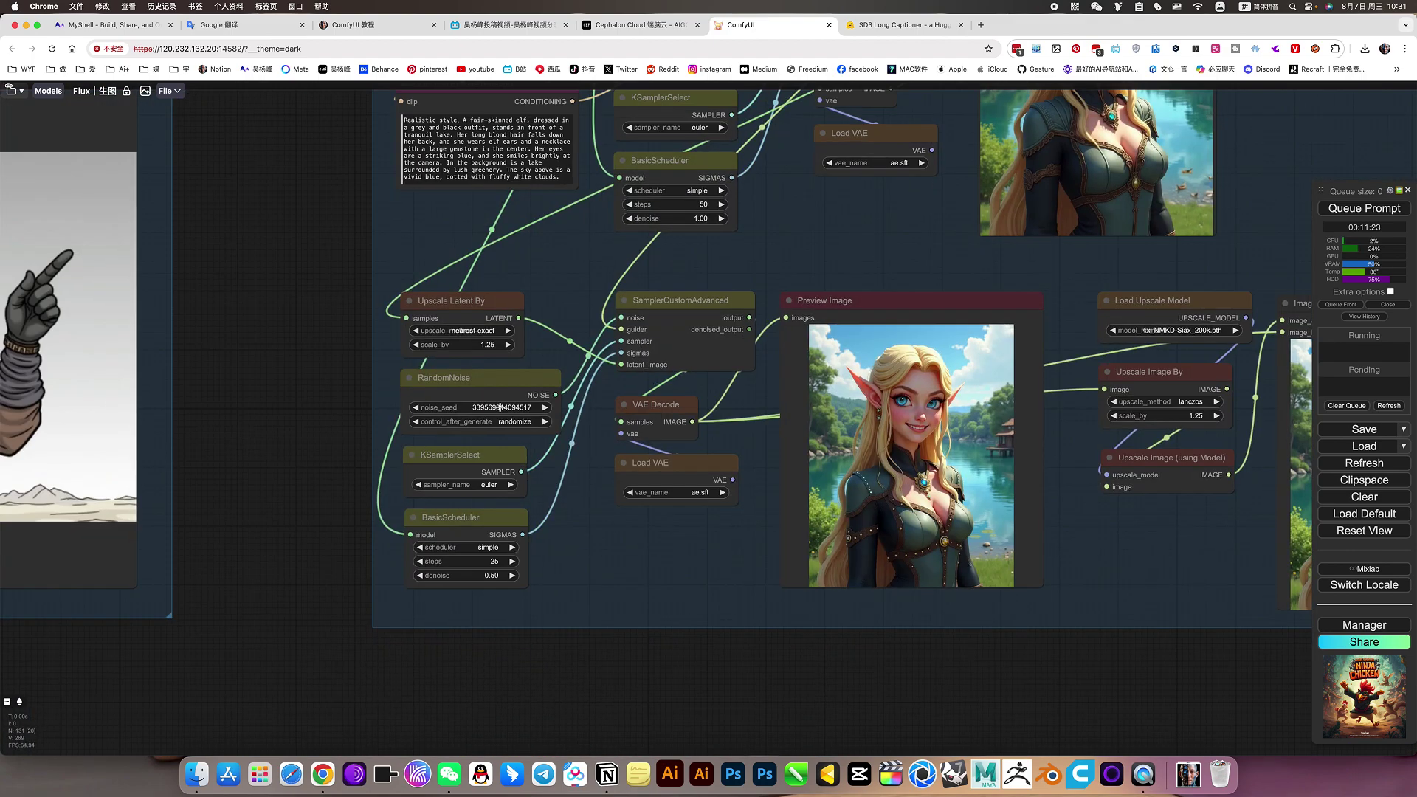
pyautogui.scroll(5, 565, 413)
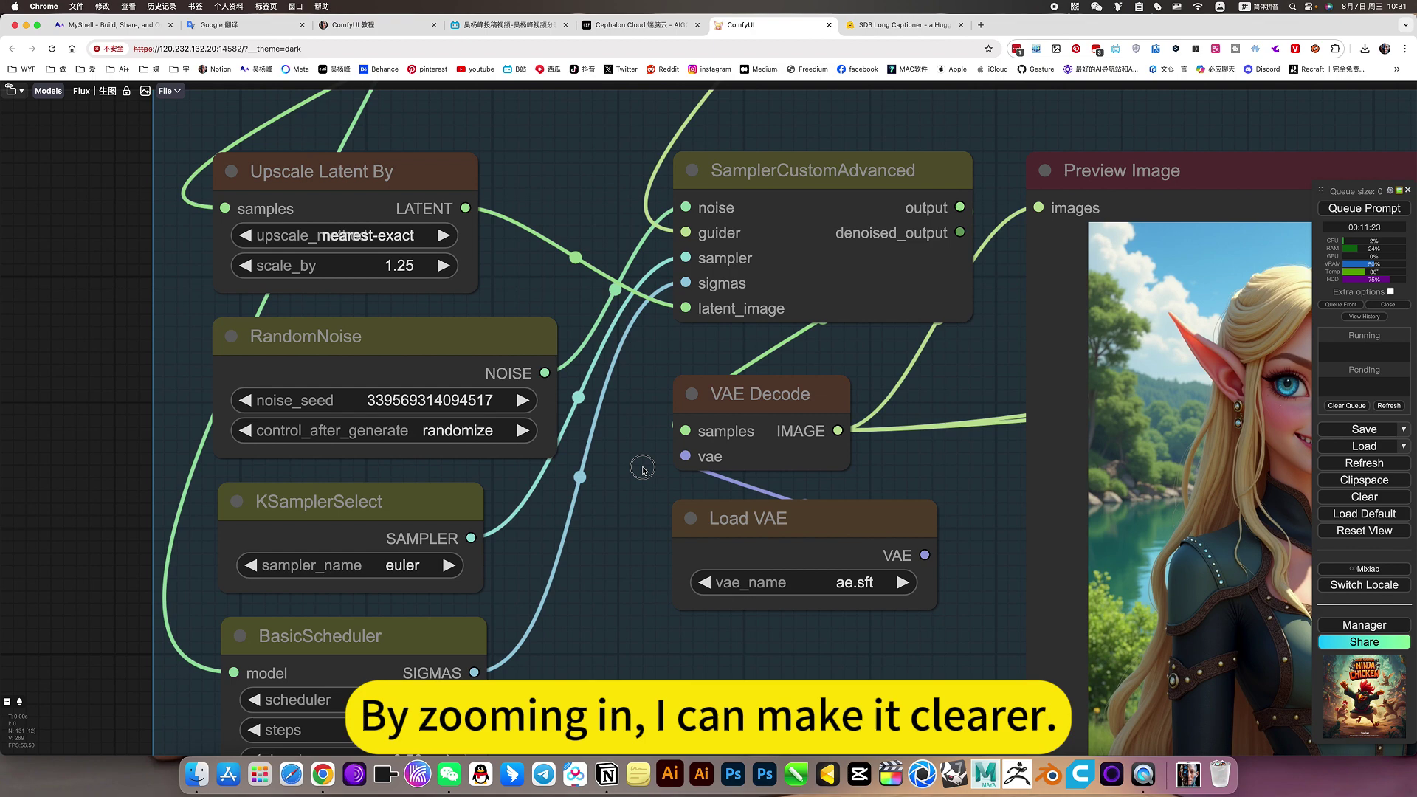
pyautogui.moveTo(642, 470); pyautogui.dragTo(11, 434)
pyautogui.moveTo(680, 625); pyautogui.dragTo(663, 620)
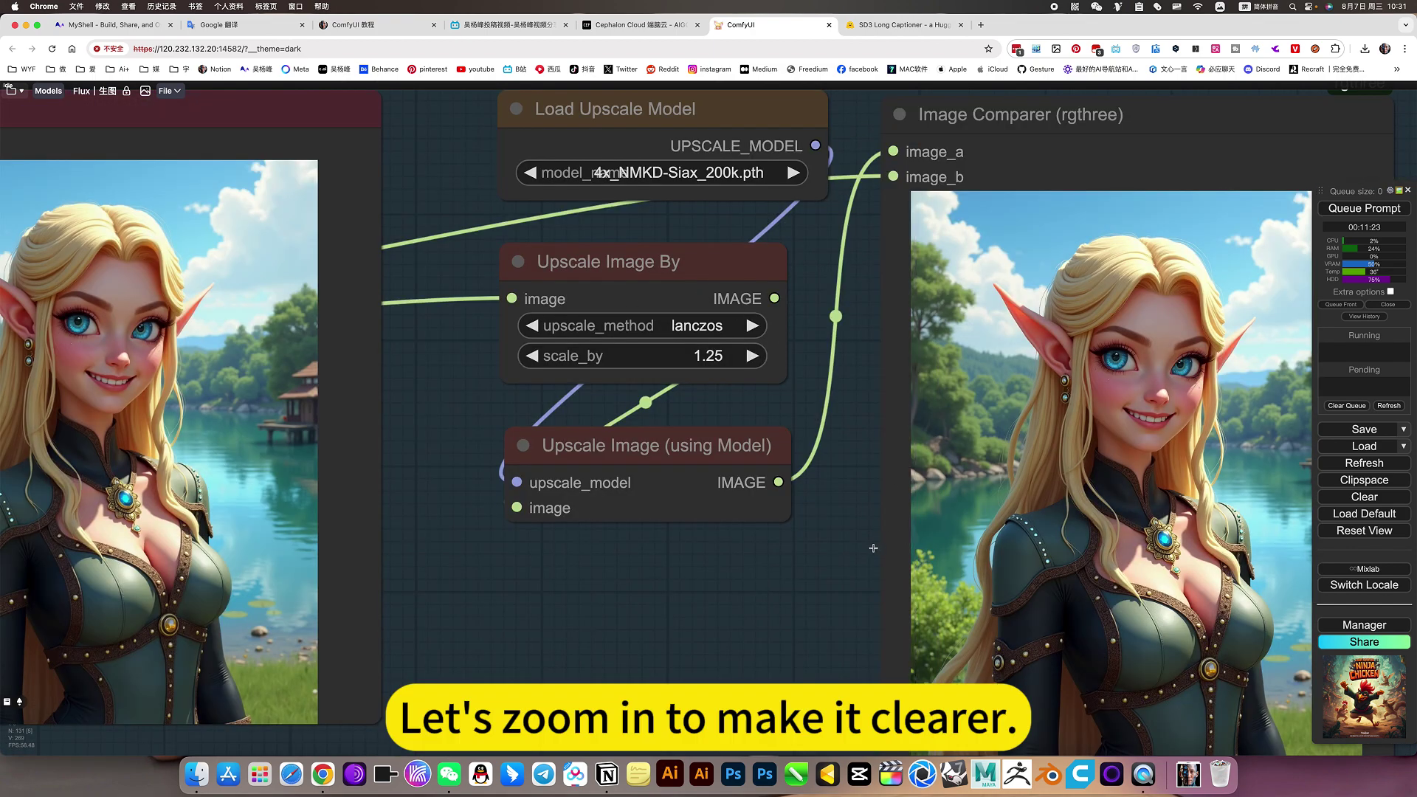
# Compare the elf image before and after model upscaling up close in the advanced group's Image Comparer
pyautogui.moveTo(865, 549); pyautogui.dragTo(702, 531)
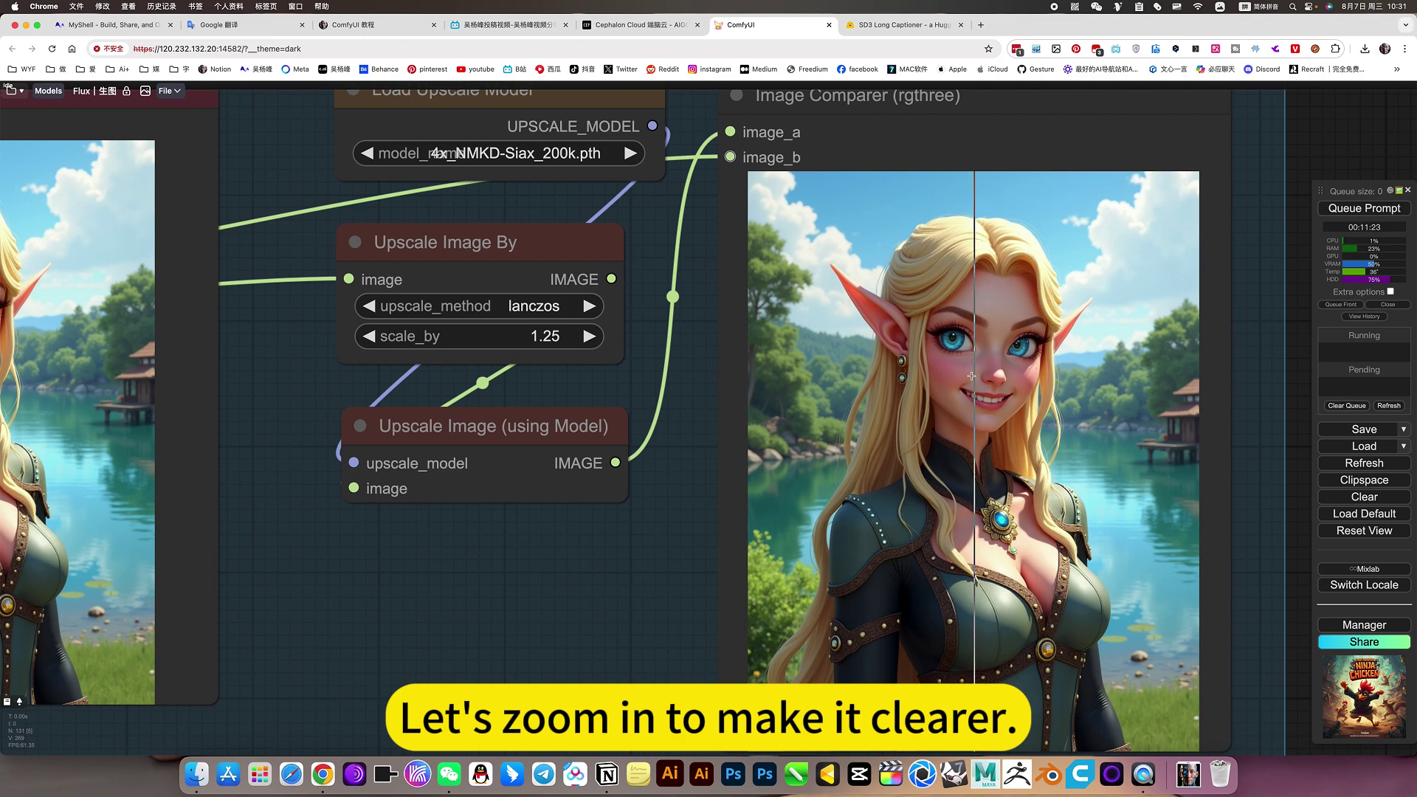
pyautogui.scroll(5, 1012, 509)
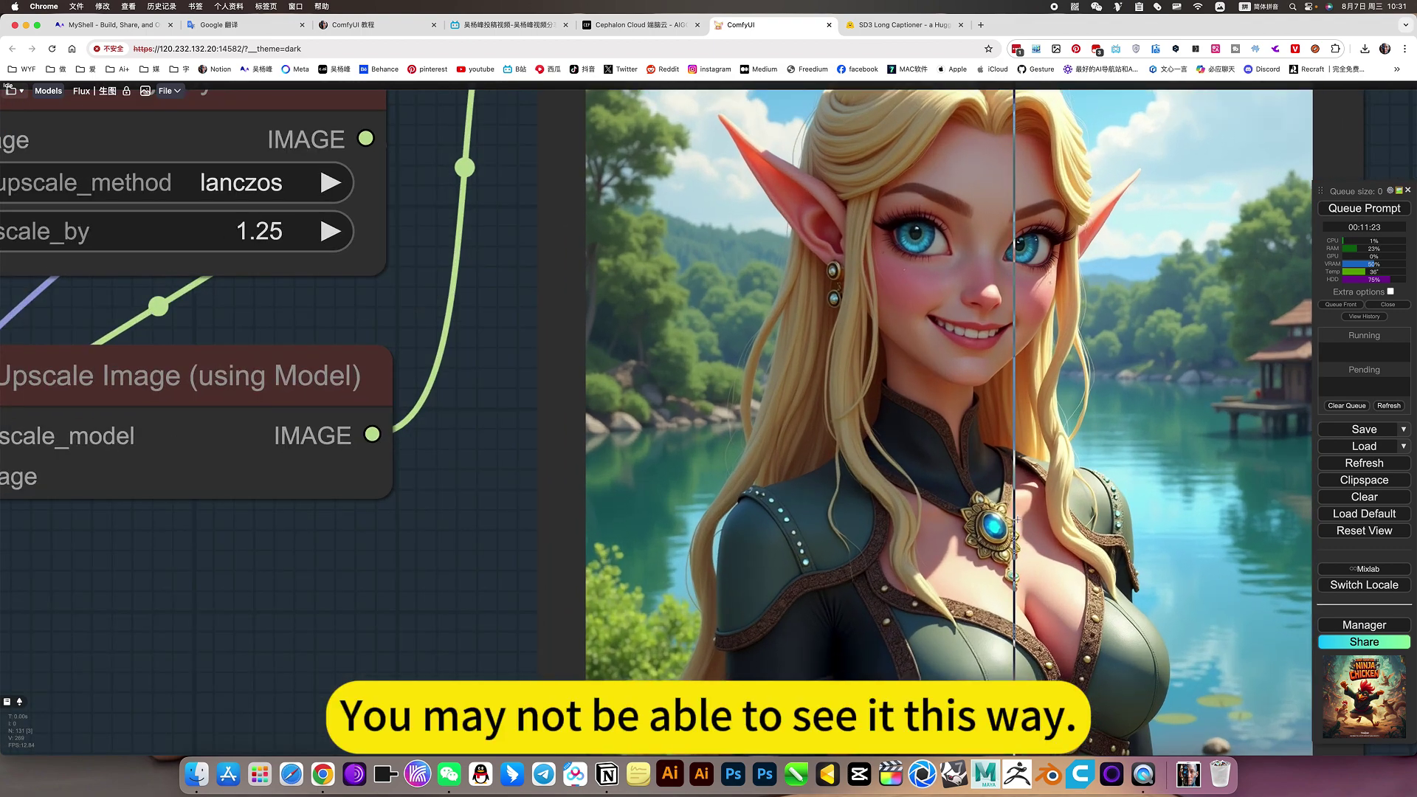
pyautogui.scroll(5, 1014, 577)
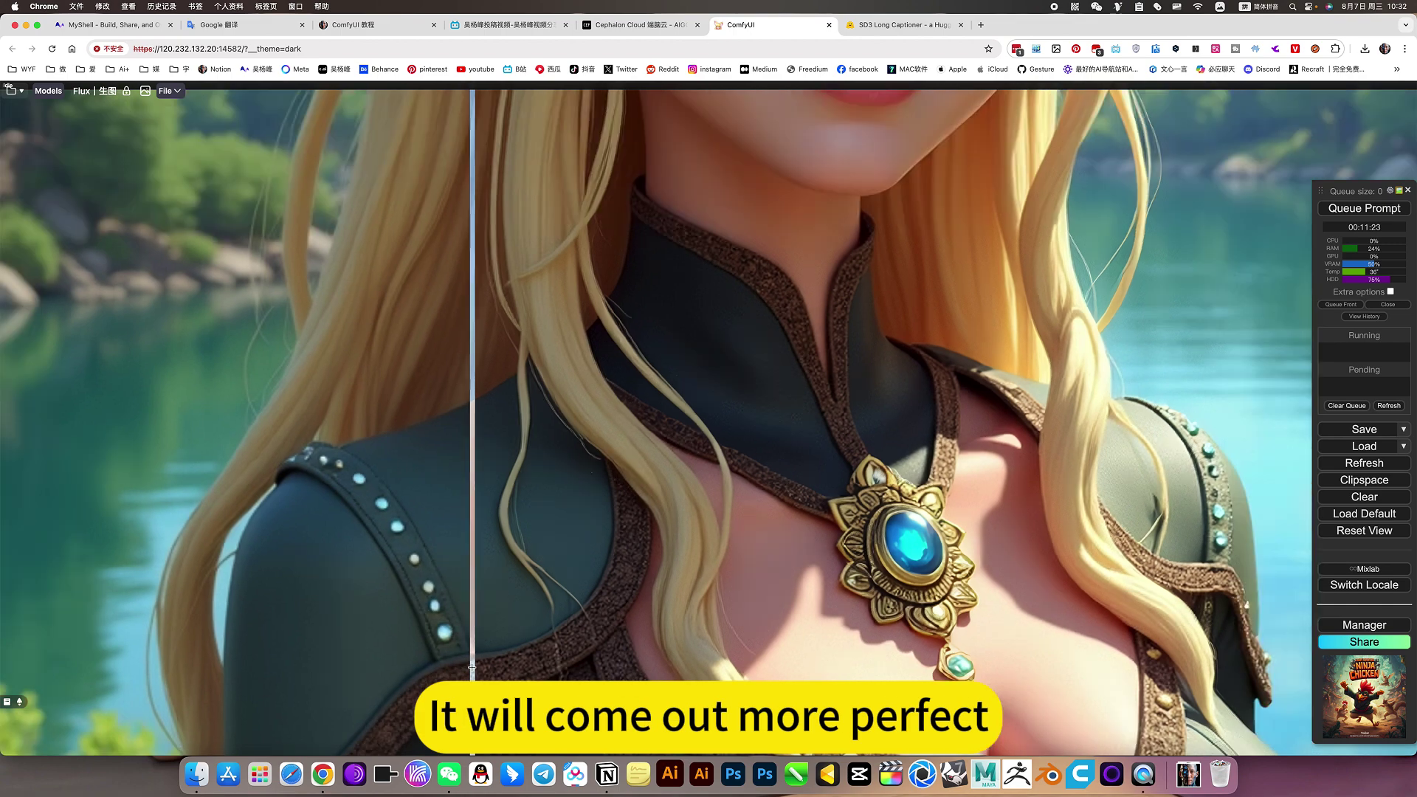
pyautogui.scroll(-10, 472, 668)
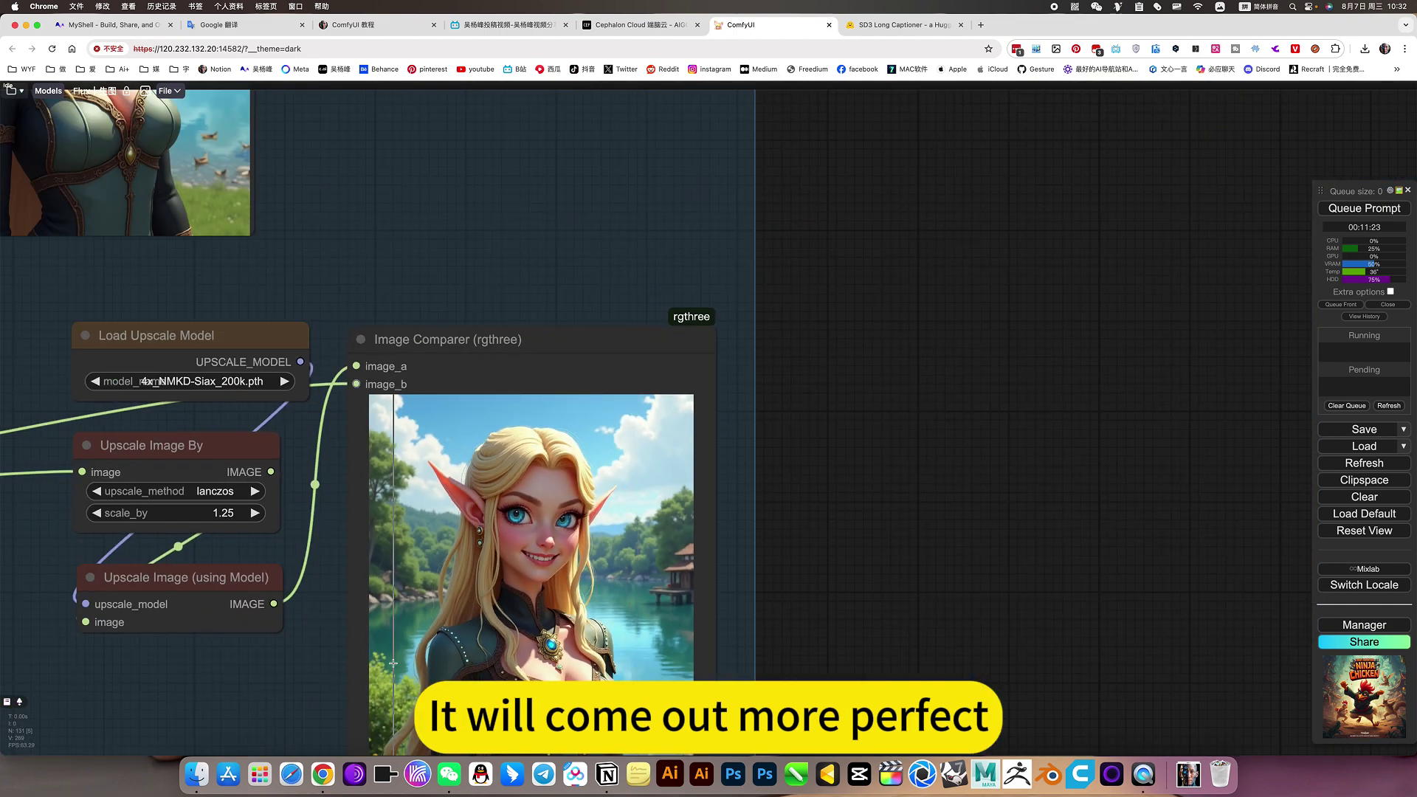
pyautogui.scroll(-5, 957, 501)
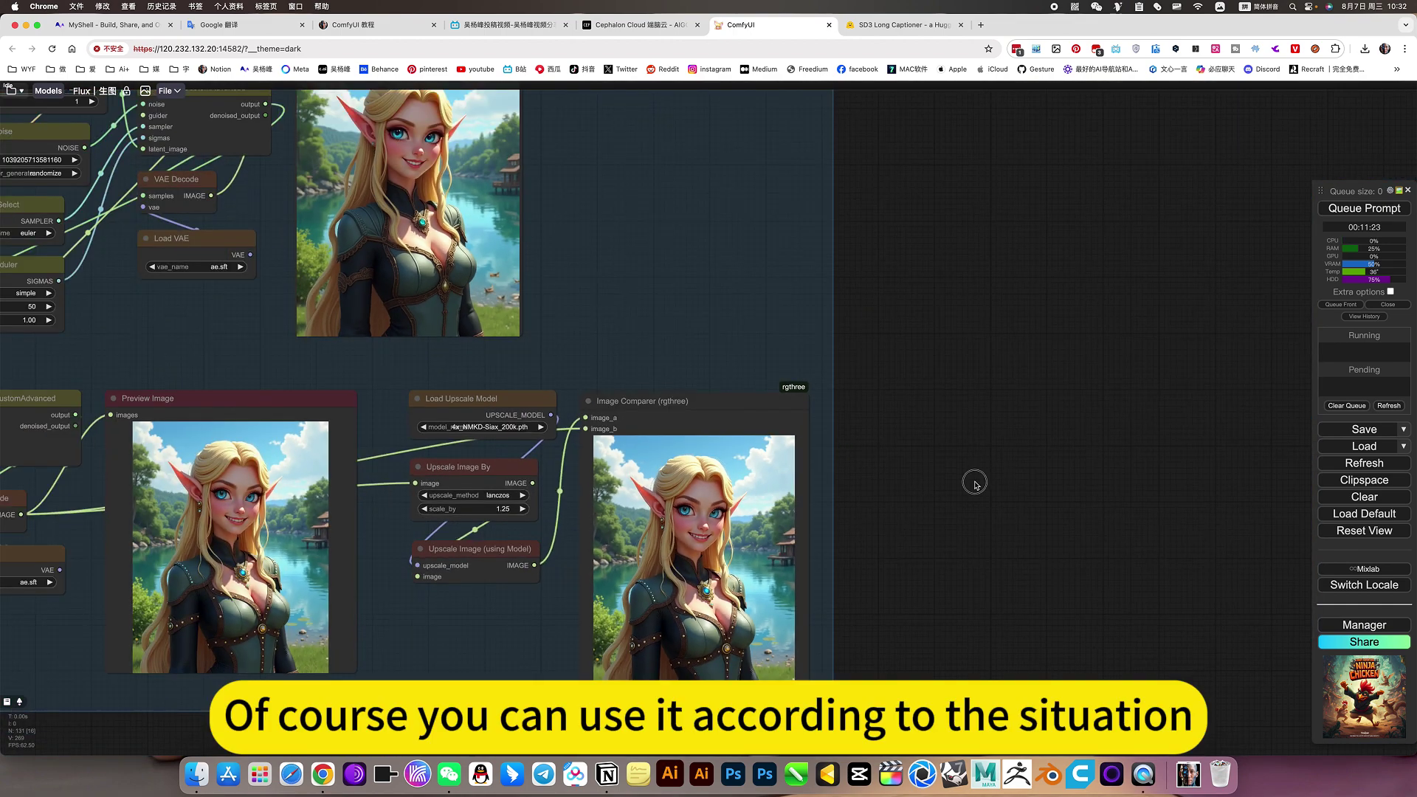
# Look over the advanced restoration group as a whole and all the Flux workflow groups on the canvas together
pyautogui.moveTo(975, 484); pyautogui.dragTo(1303, 559)
pyautogui.scroll(-3, 889, 314)
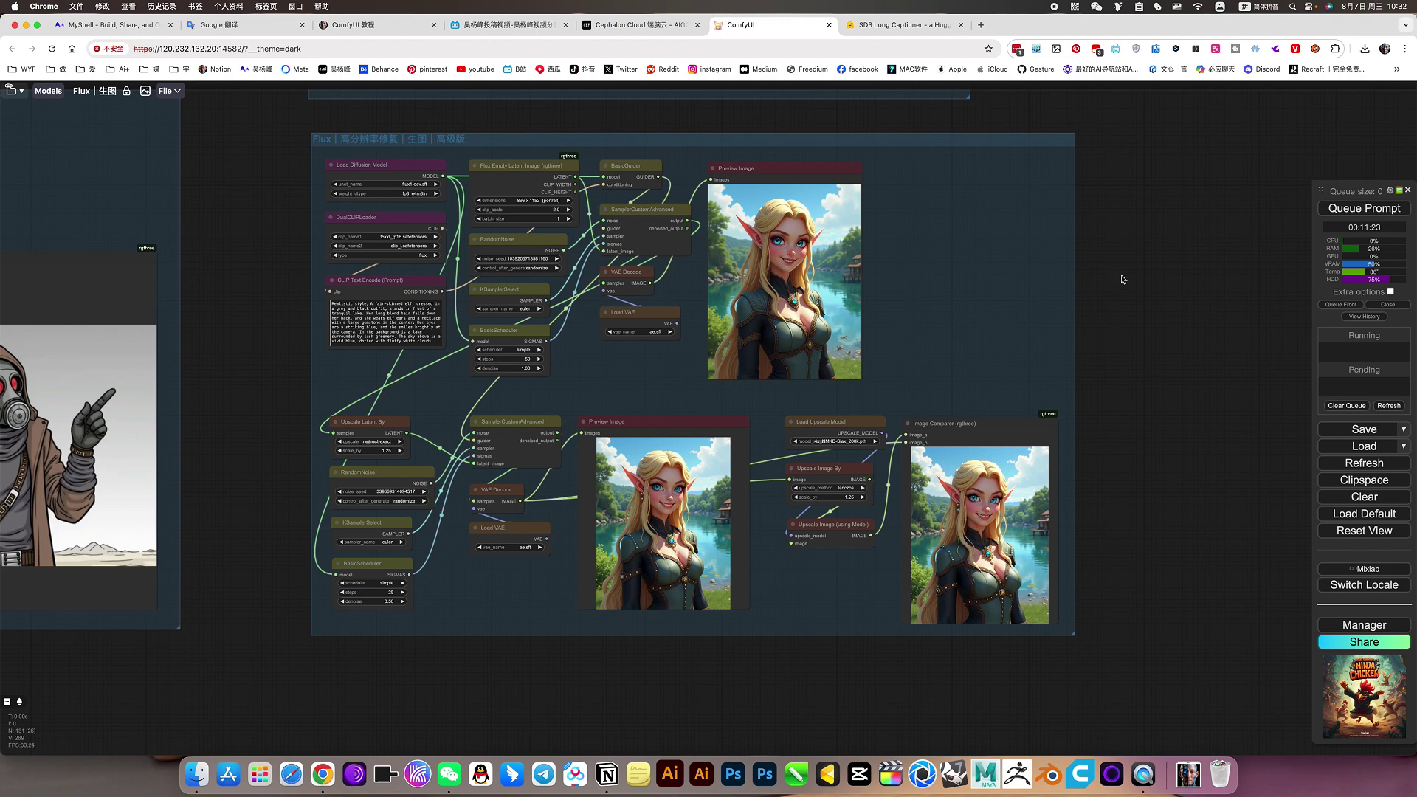
pyautogui.moveTo(1137, 293); pyautogui.dragTo(1208, 345)
pyautogui.scroll(-4, 531, 272)
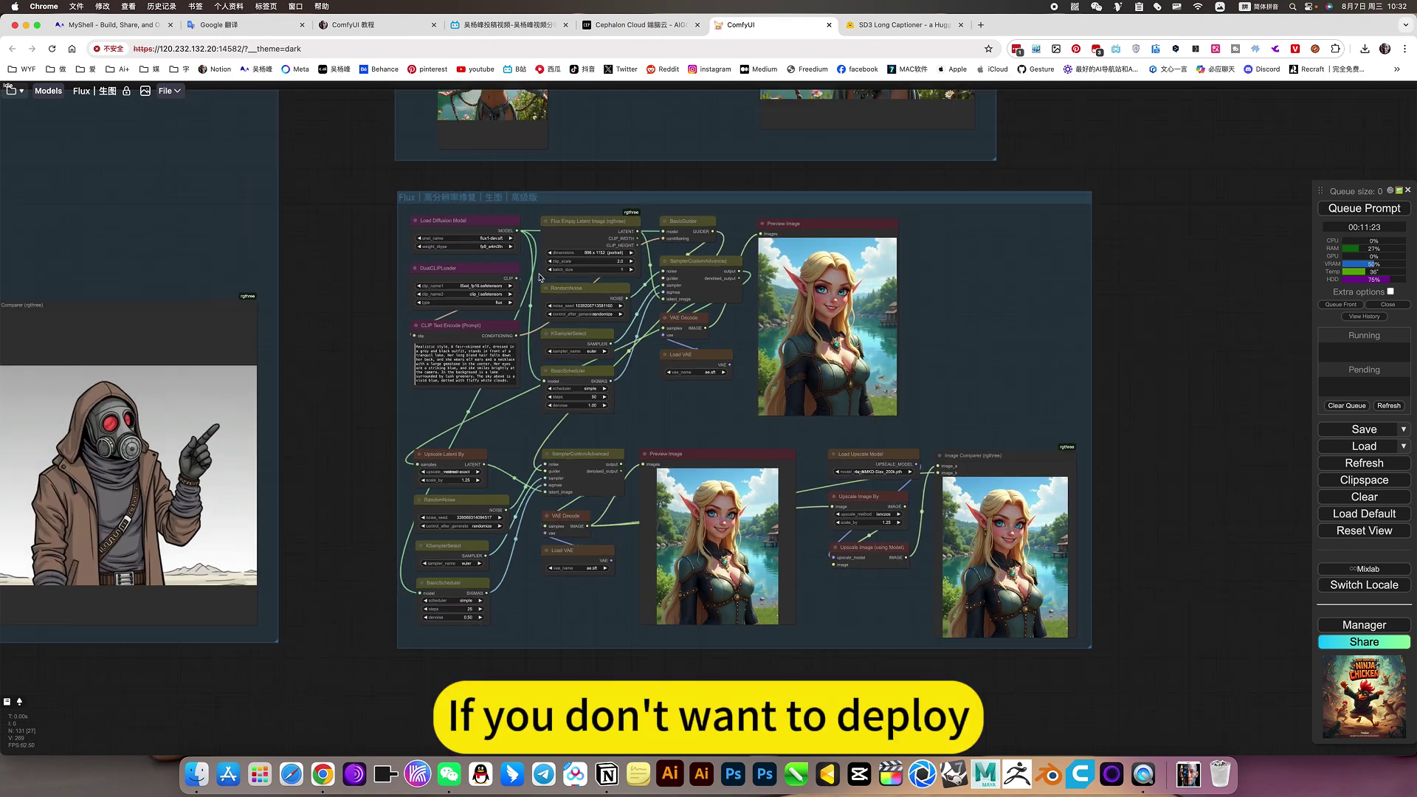
pyautogui.moveTo(387, 279); pyautogui.dragTo(750, 411)
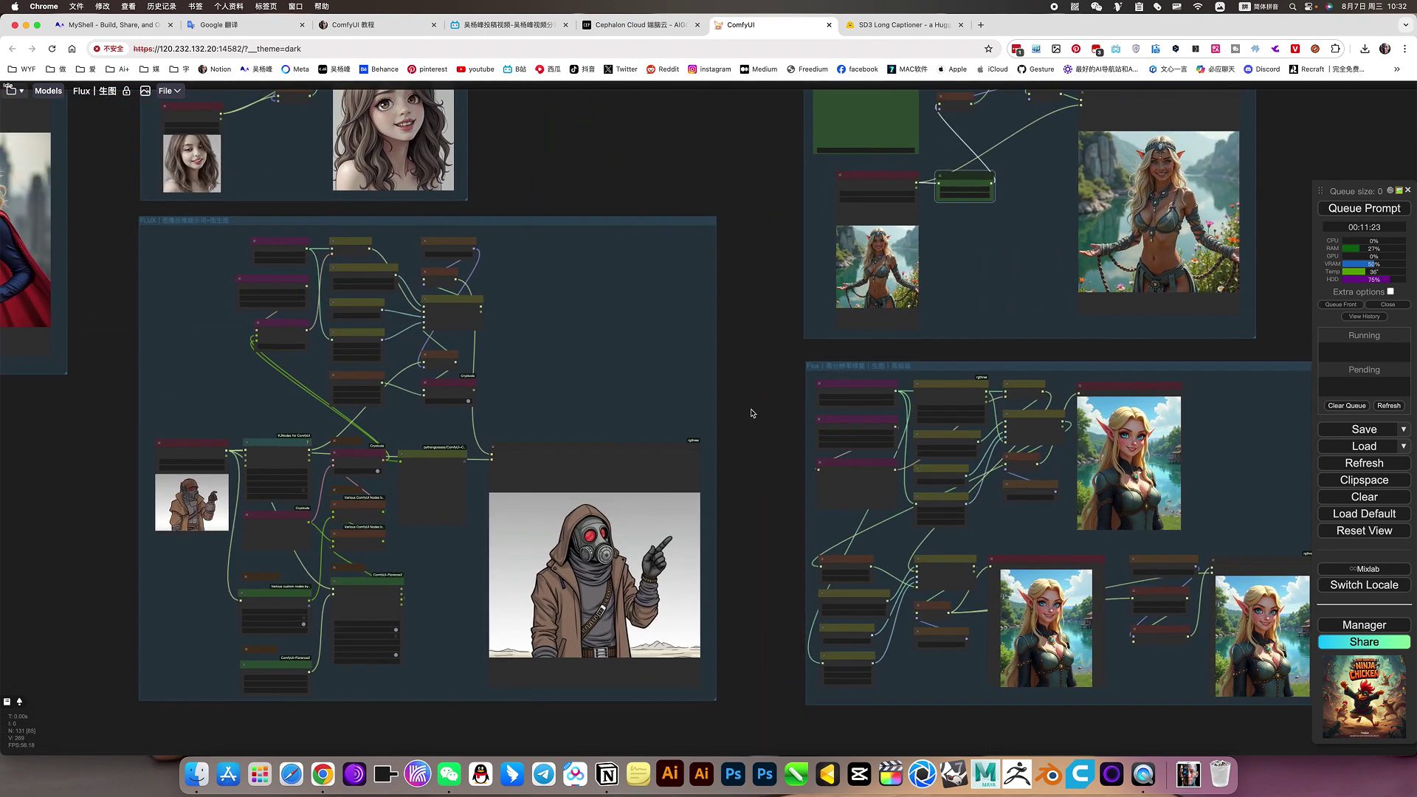
pyautogui.scroll(-5, 751, 413)
pyautogui.scroll(-2, 755, 413)
pyautogui.moveTo(664, 212); pyautogui.dragTo(806, 266)
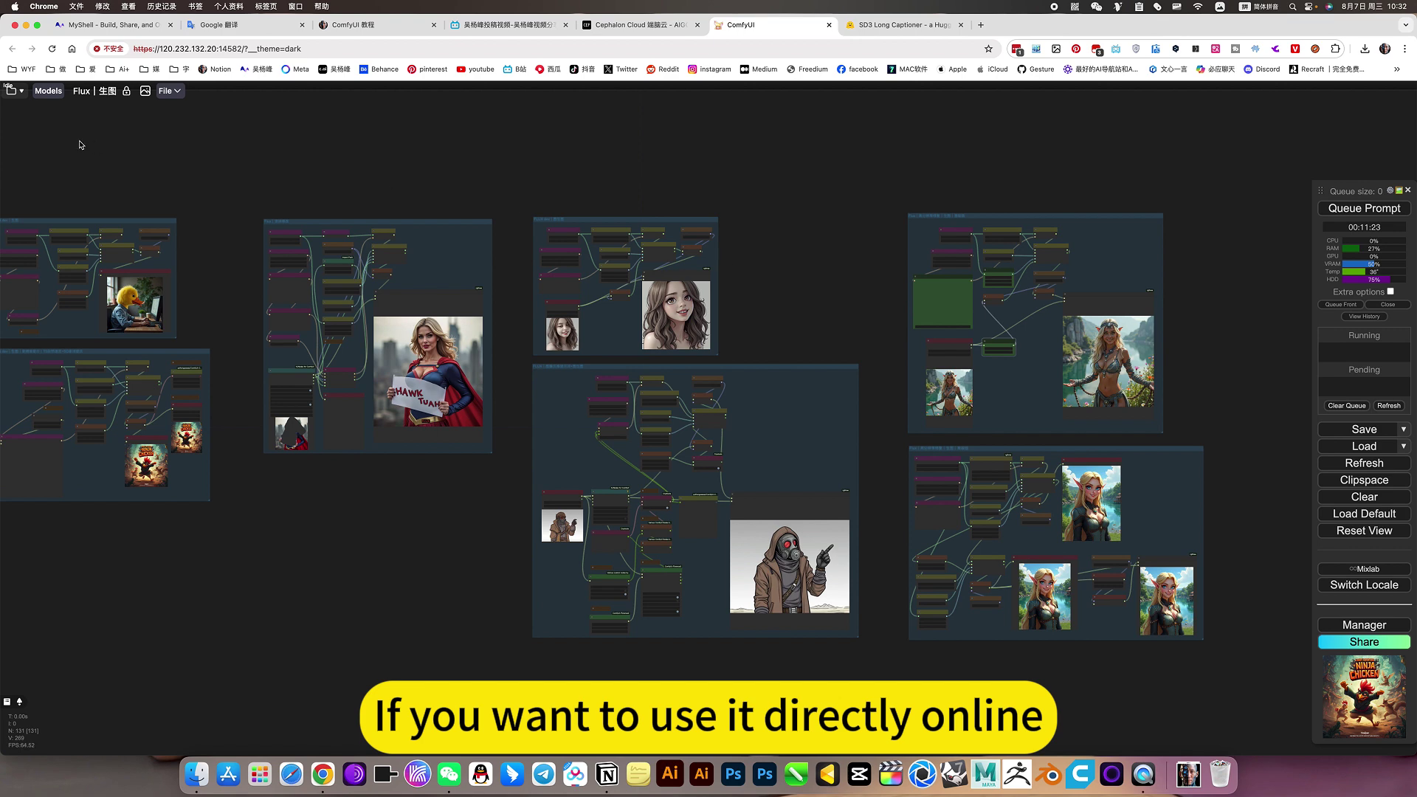
# Open the workspace's workflow list, expand the author's folder and choose the Flux | 生图 workflow
pyautogui.click(13, 91)
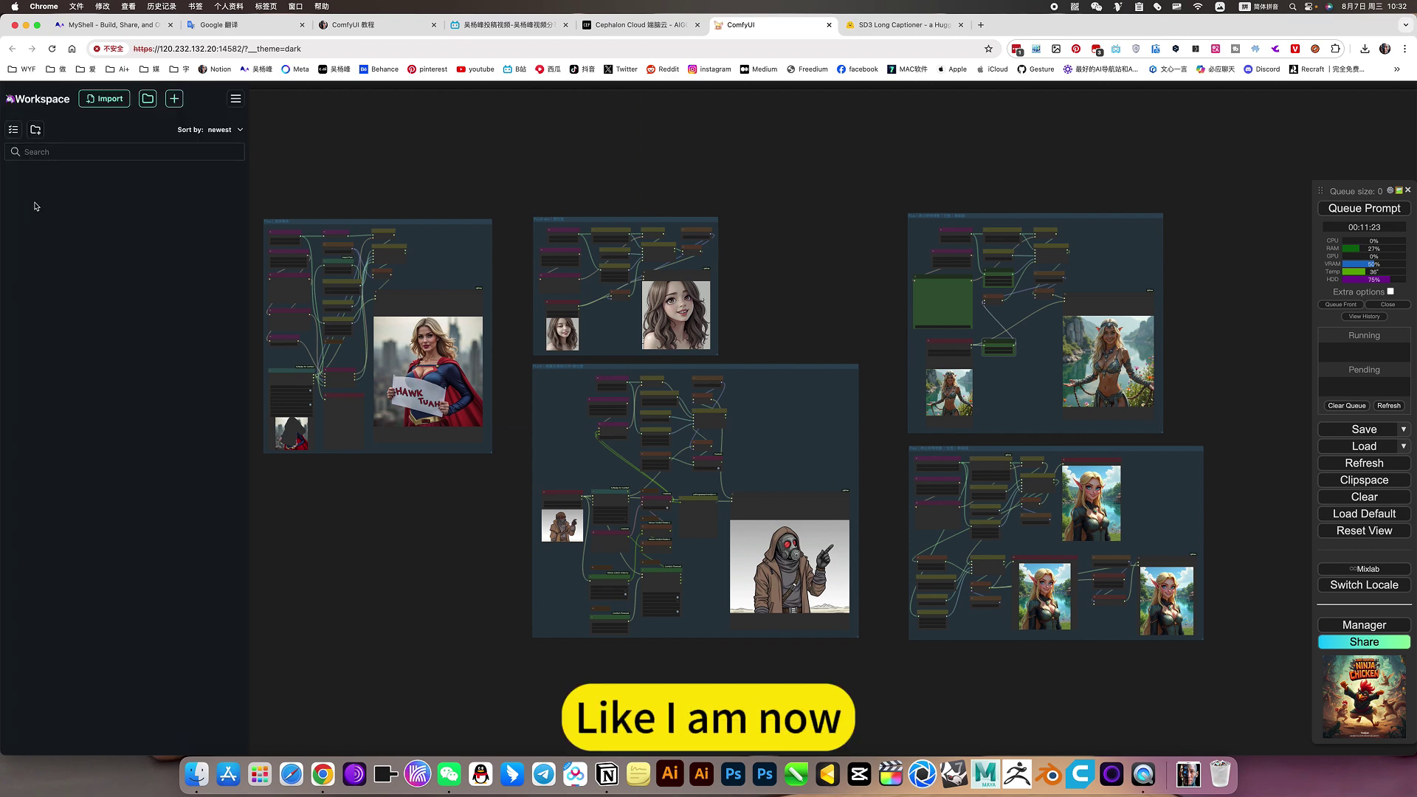
pyautogui.click(12, 176)
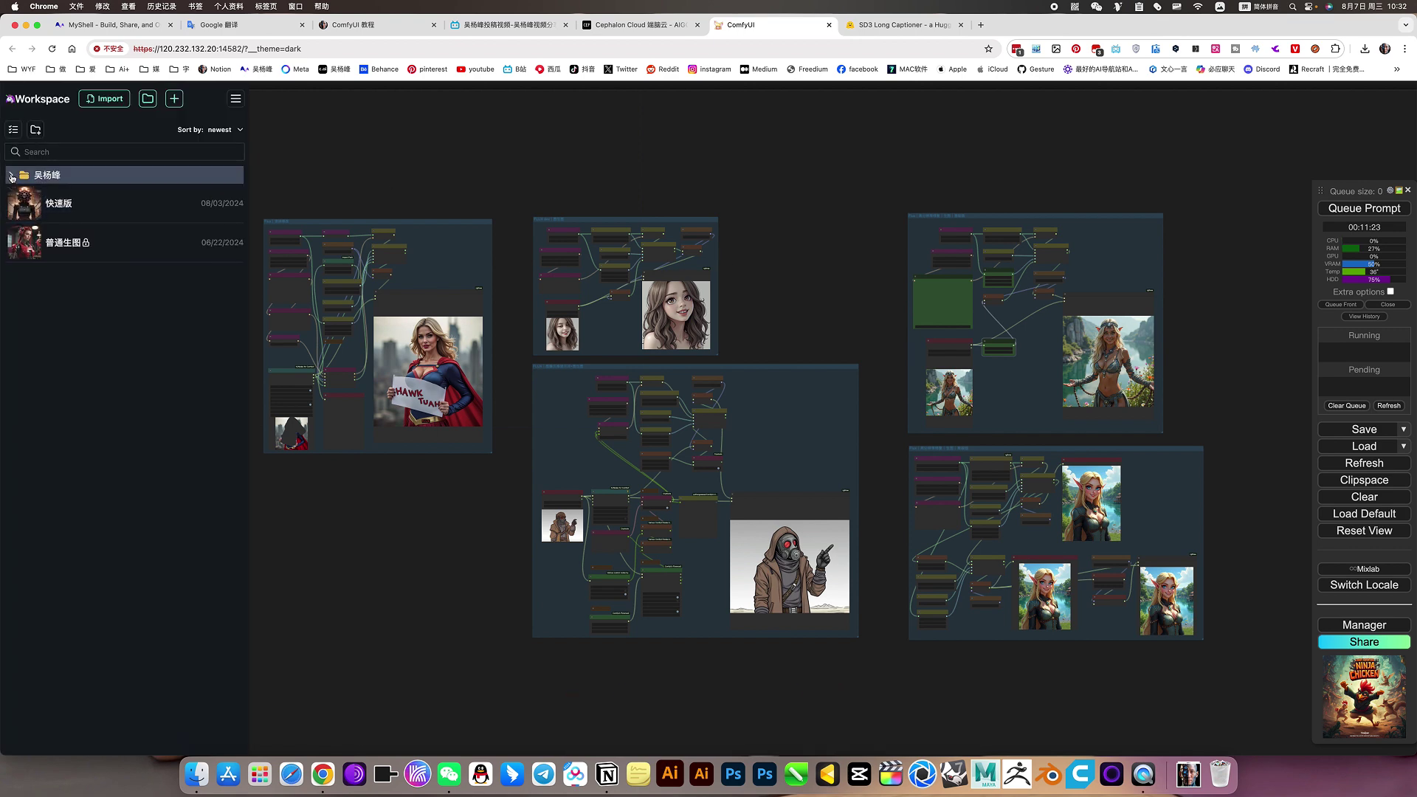
pyautogui.click(12, 177)
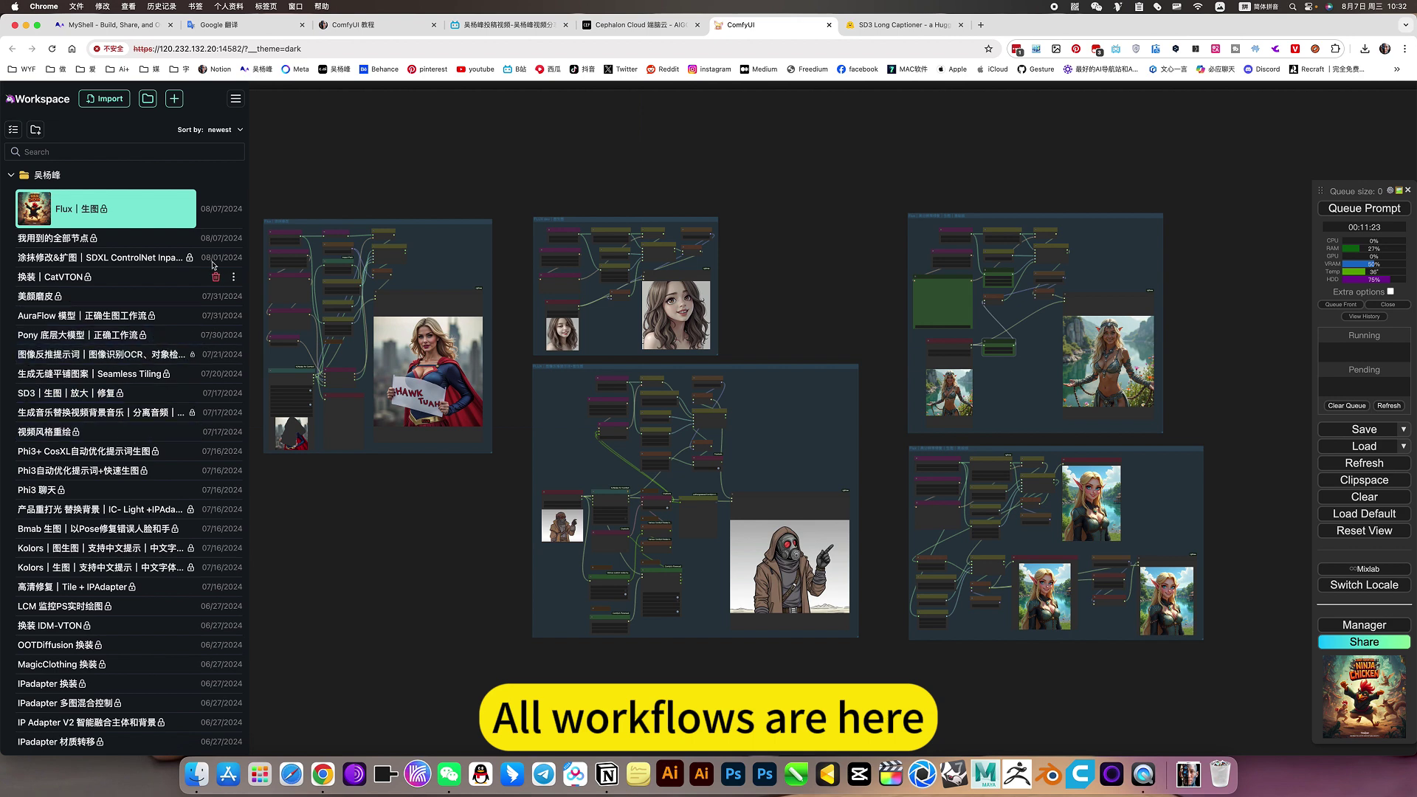
pyautogui.click(151, 205)
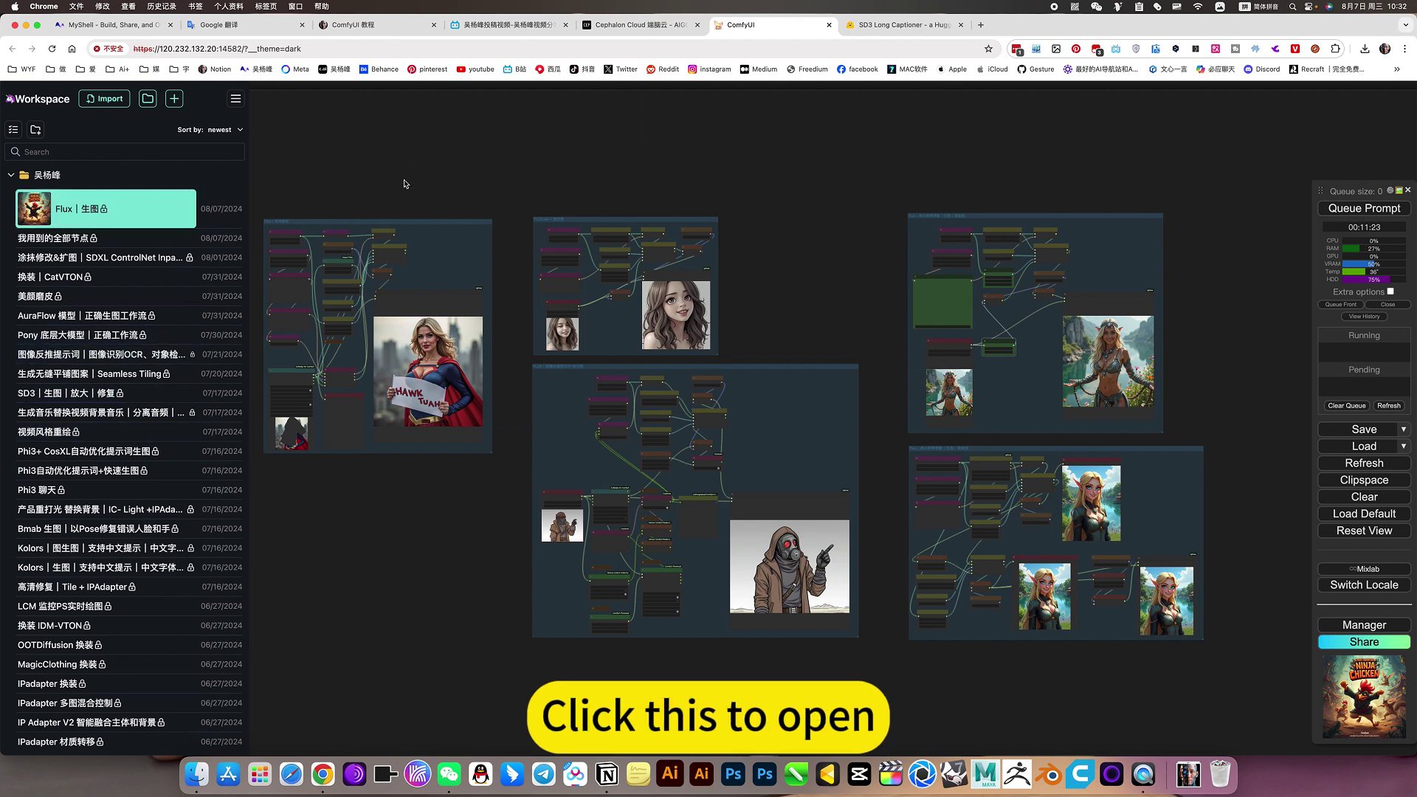
# Switch to Cephalon Cloud to view the 我的应用 application list, and return to the ComfyUI page
pyautogui.click(655, 25)
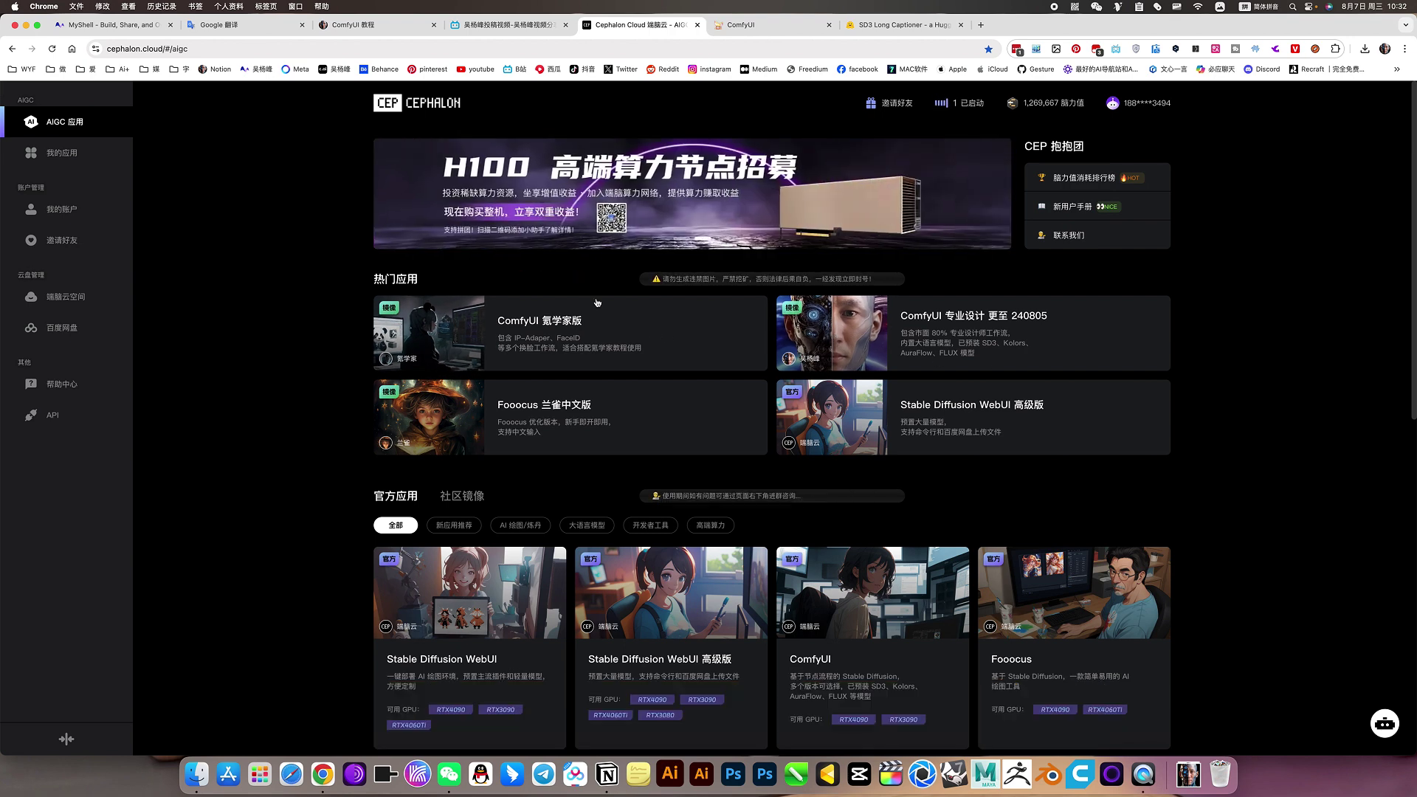
pyautogui.click(62, 152)
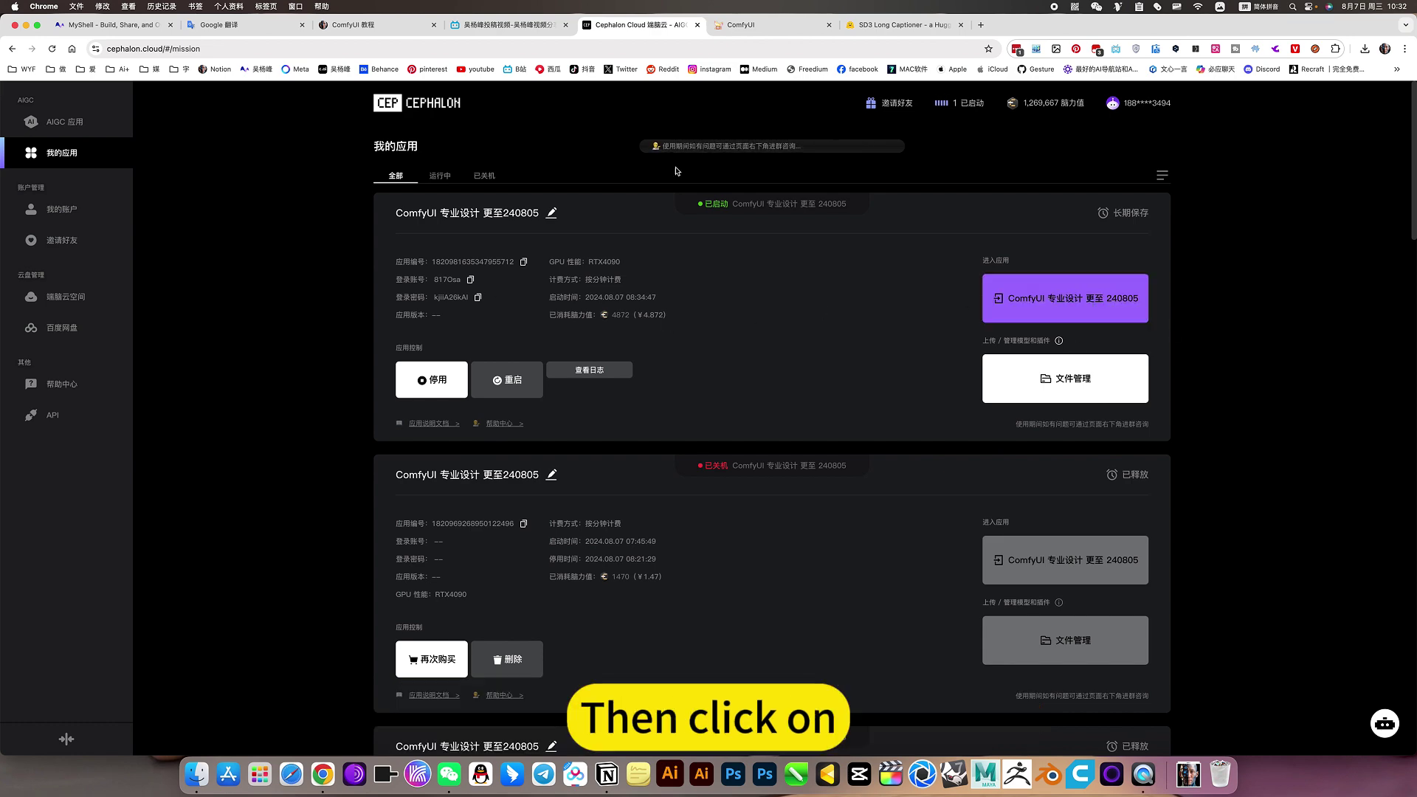
pyautogui.click(740, 24)
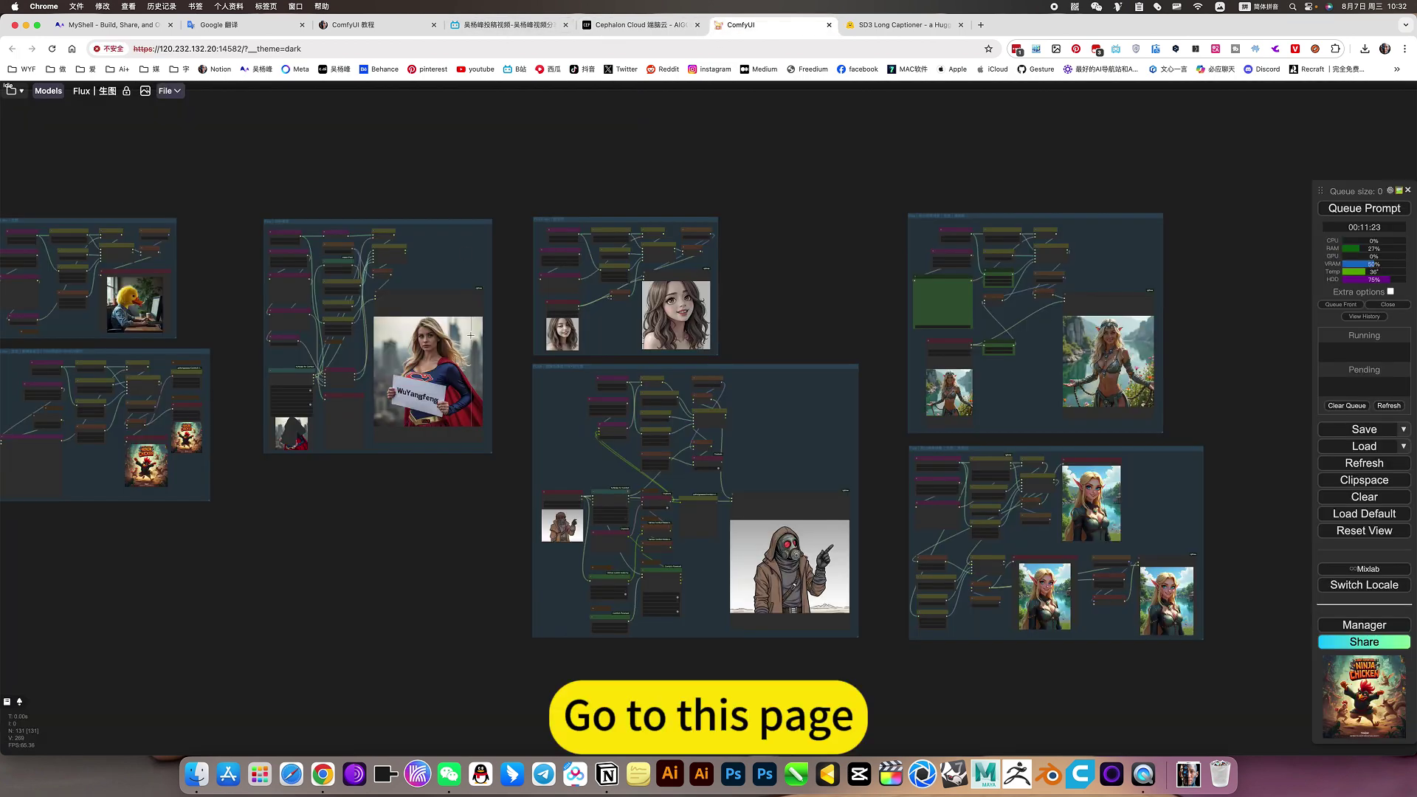
# Bring up the workspace's workflow list again and browse the saved workflows in the author's folder
pyautogui.moveTo(497, 159); pyautogui.dragTo(765, 208)
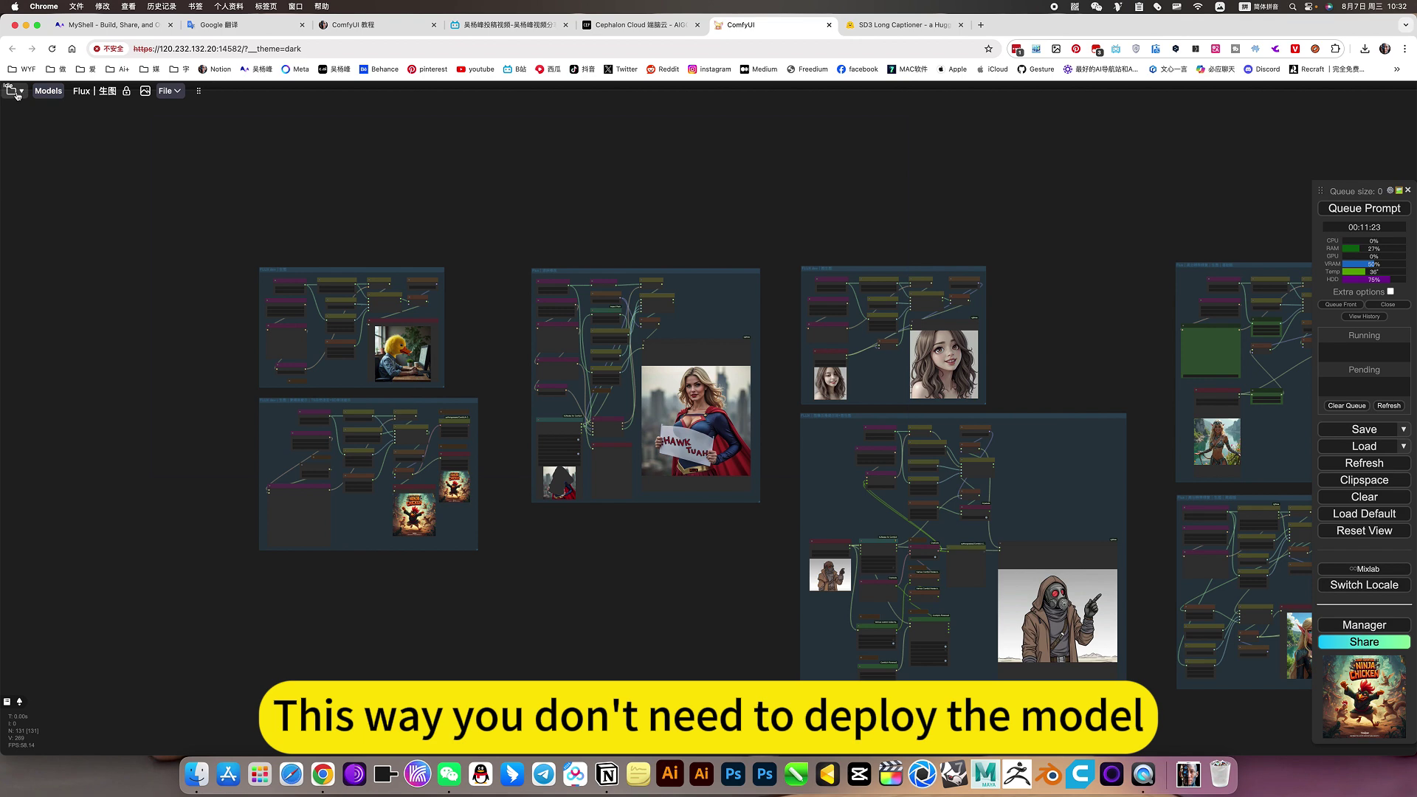
pyautogui.click(15, 93)
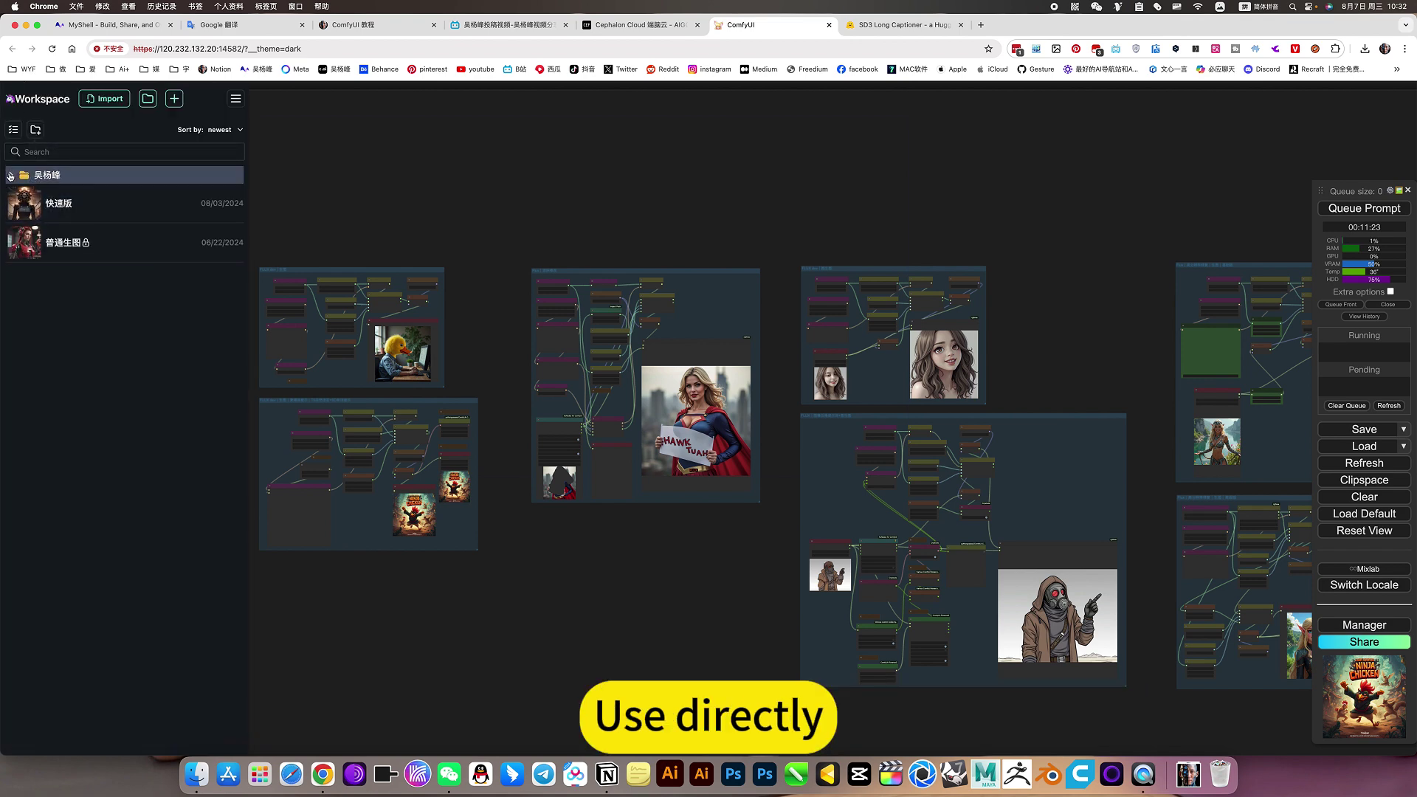
pyautogui.click(10, 176)
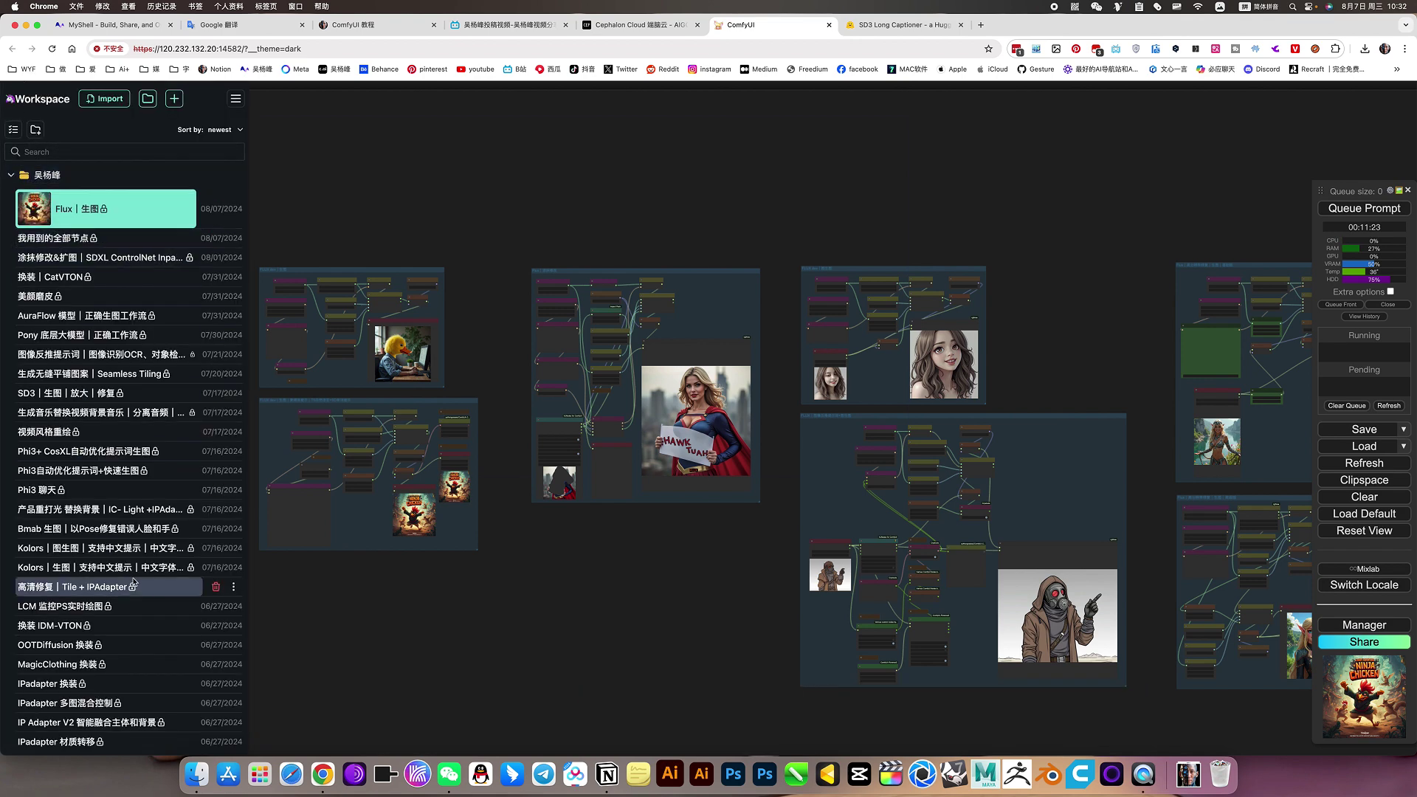
pyautogui.scroll(-10, 133, 582)
pyautogui.scroll(10, 110, 369)
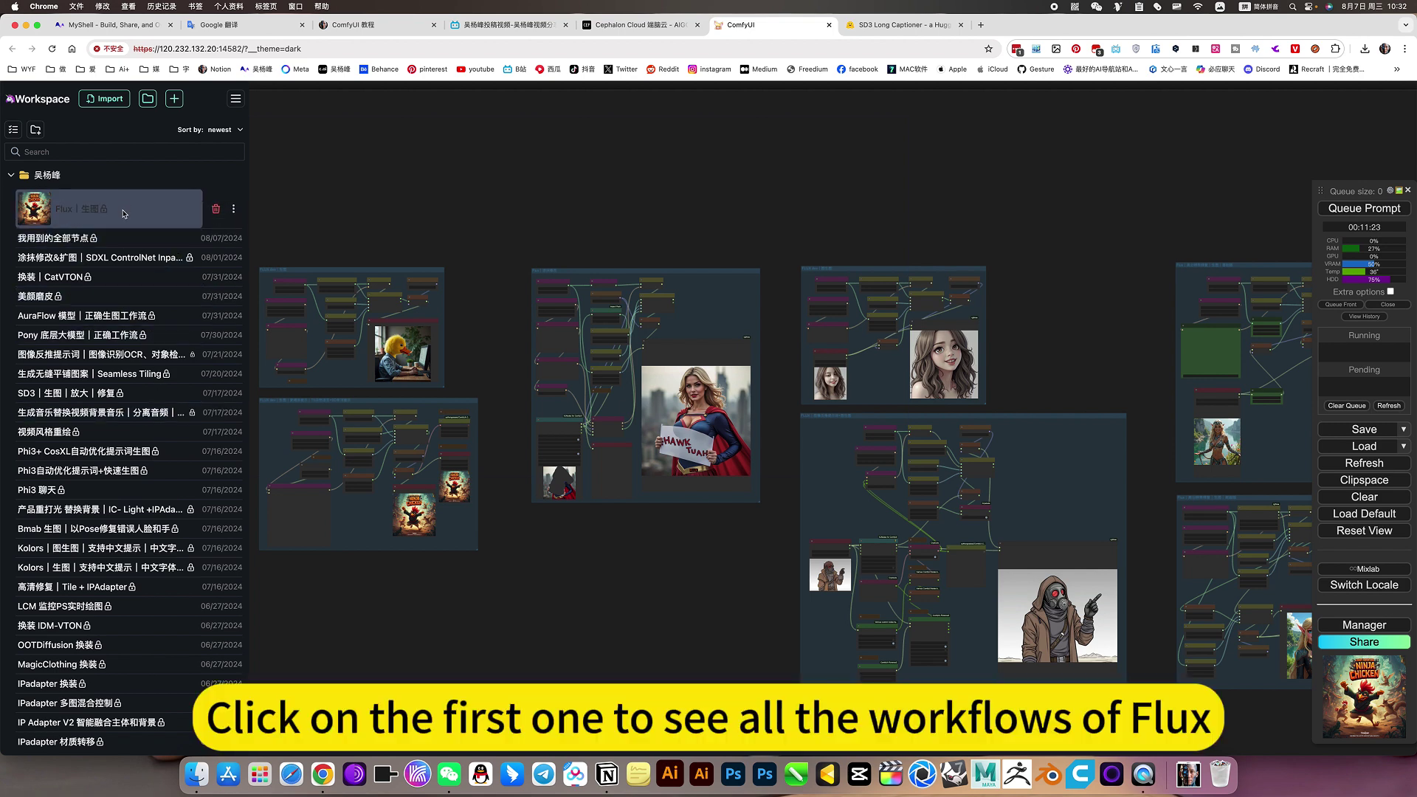
# Open the Flux | 生图 workflow from the author's folder and look over all its groups on the canvas
pyautogui.click(156, 212)
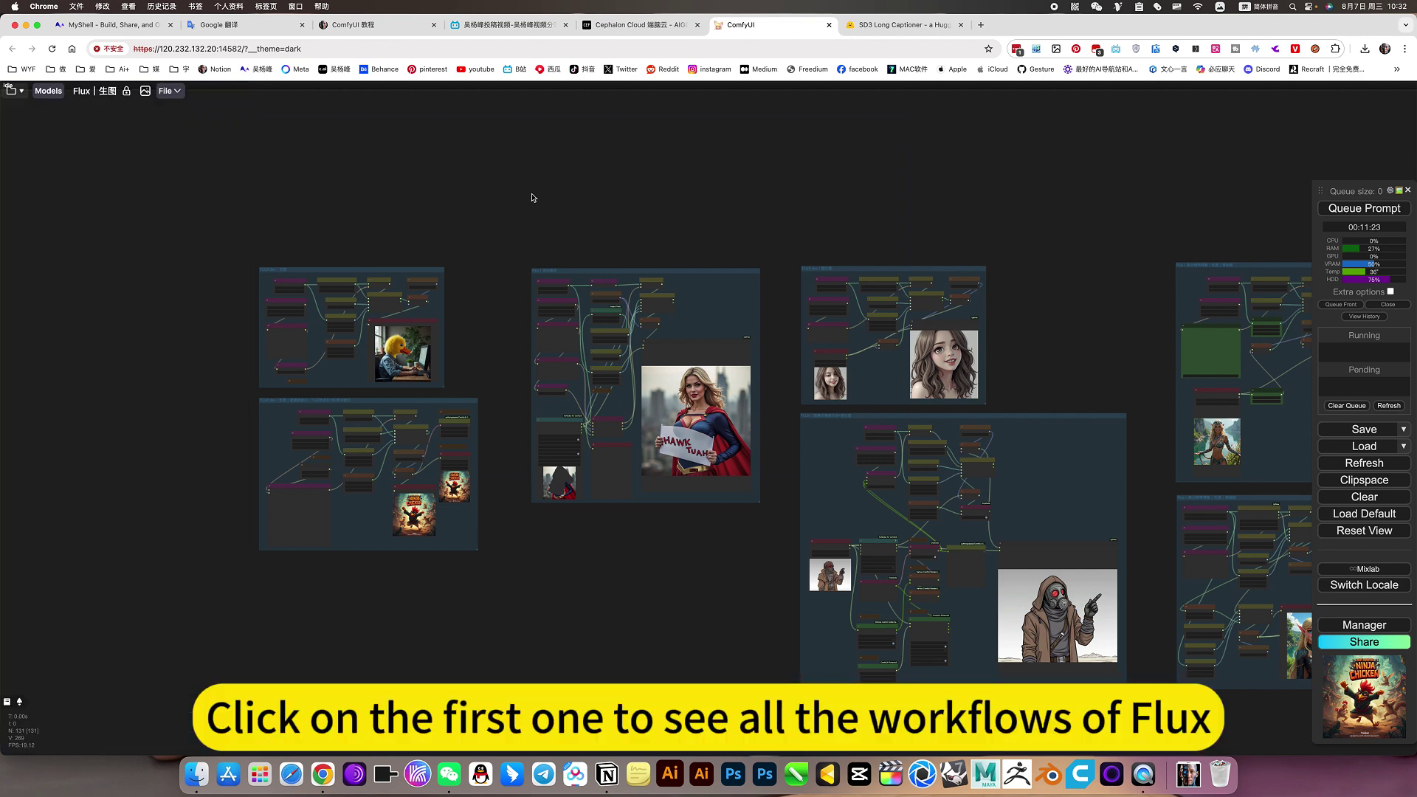
pyautogui.moveTo(1187, 500); pyautogui.dragTo(906, 568)
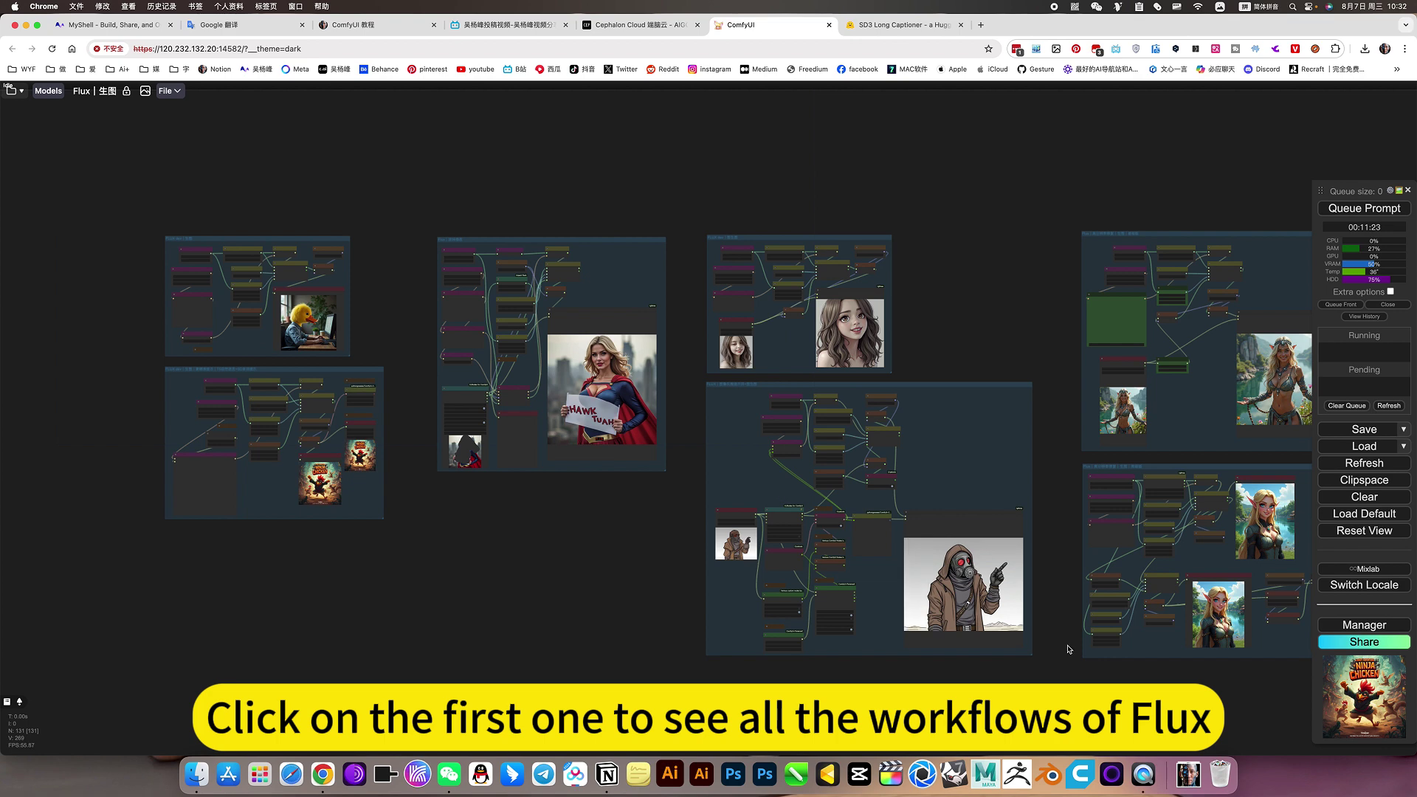
pyautogui.hscroll(5, 965, 696)
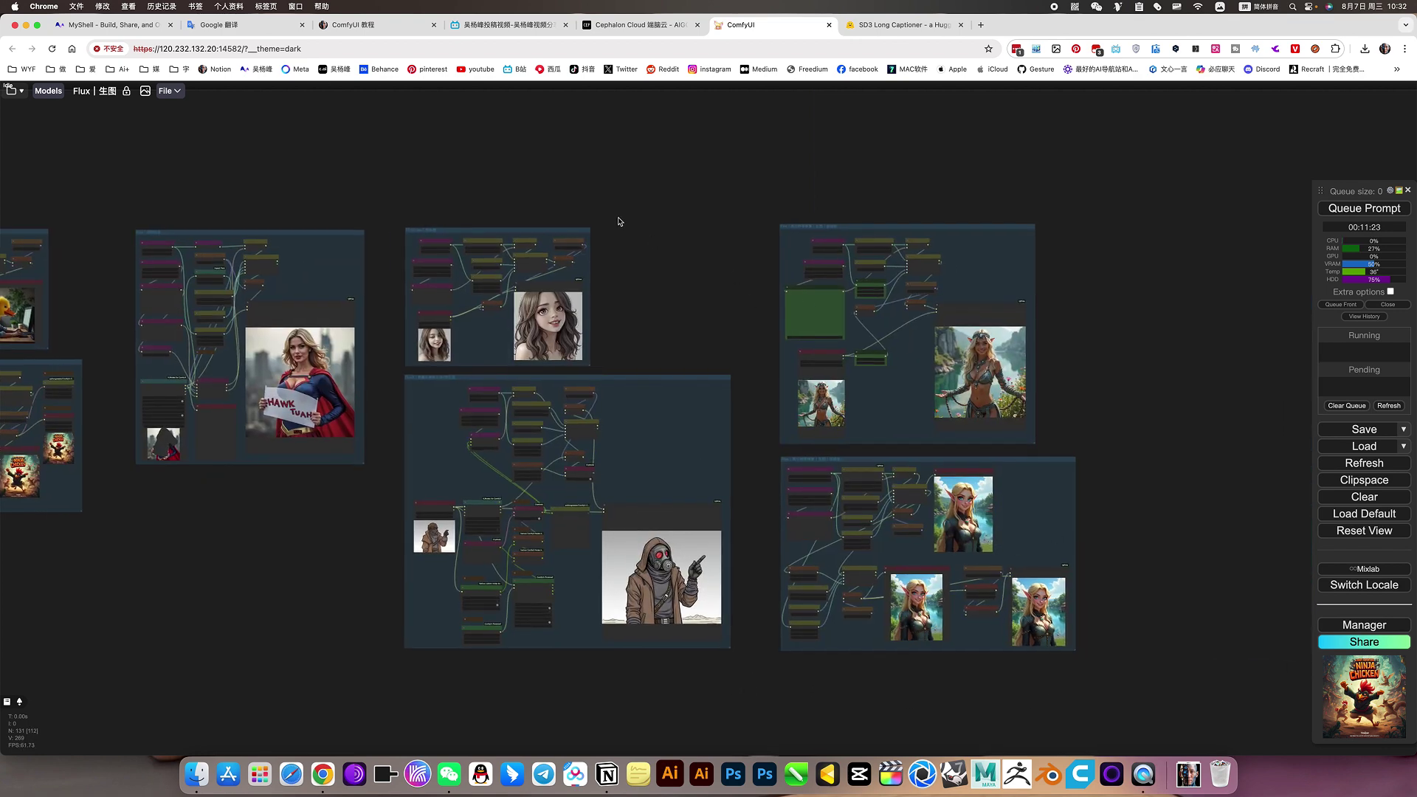
pyautogui.hscroll(-3, 762, 231)
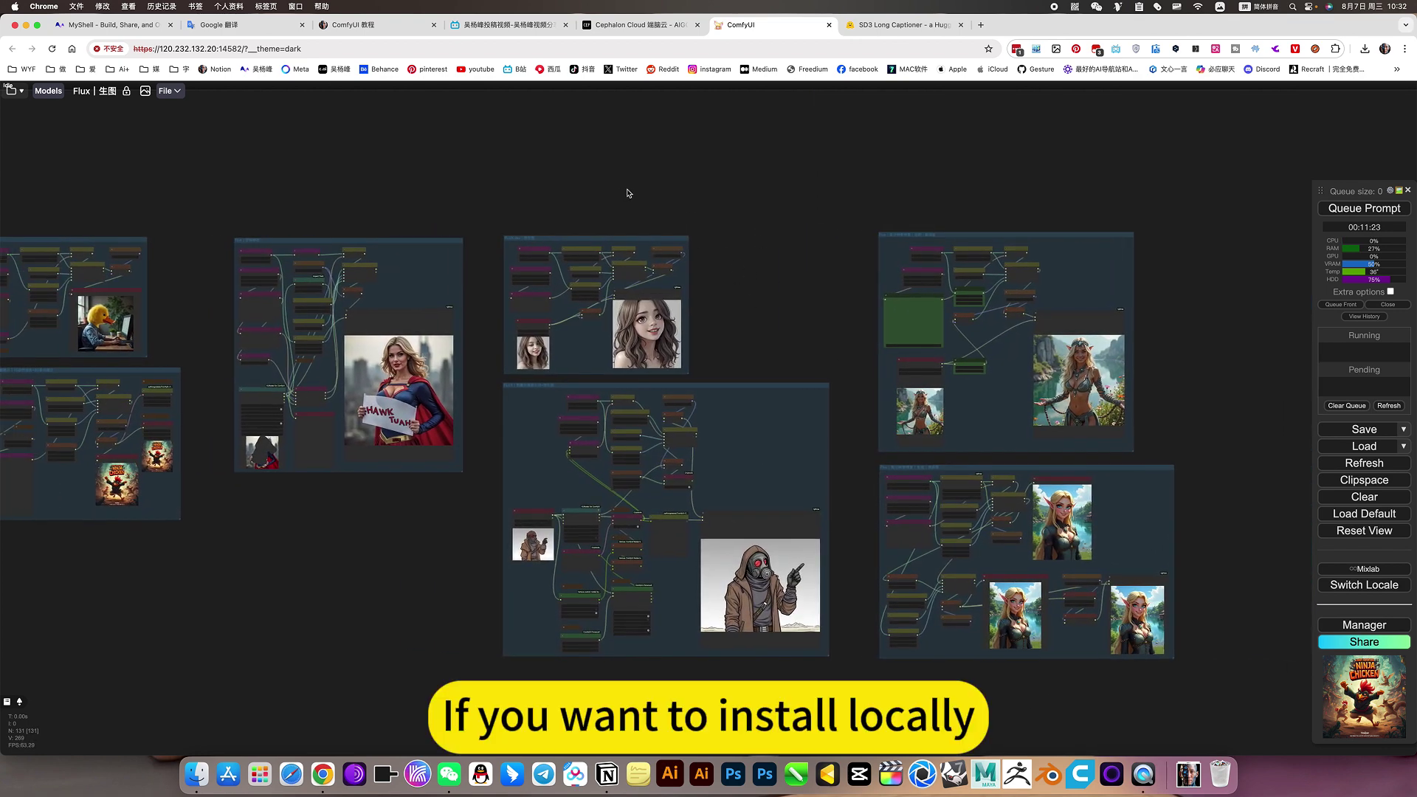
pyautogui.hscroll(-2, 628, 194)
# Switch to the ComfyUI 教程 notes page and expand 下载设置 under the Flux | 生图 workflow
pyautogui.click(362, 25)
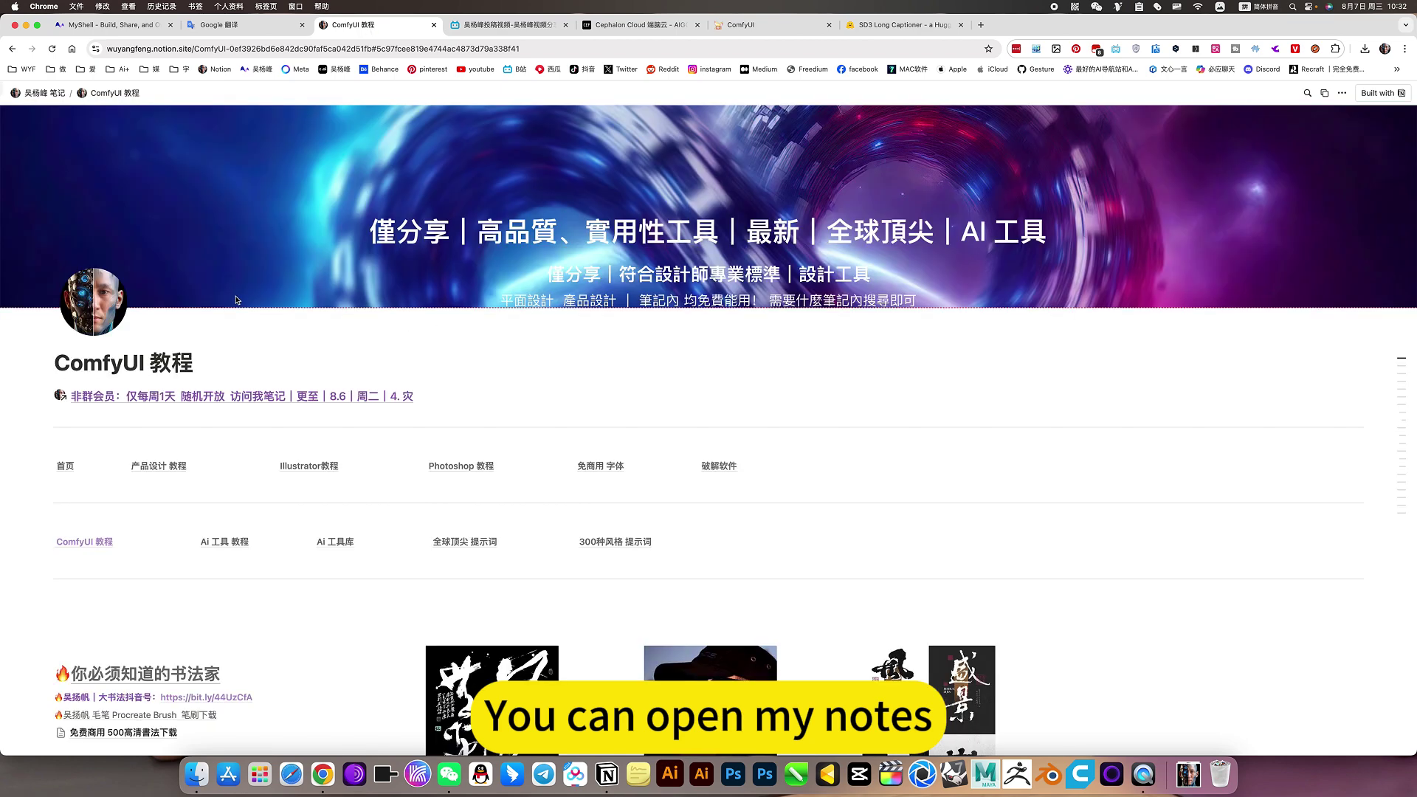
pyautogui.scroll(-2, 162, 398)
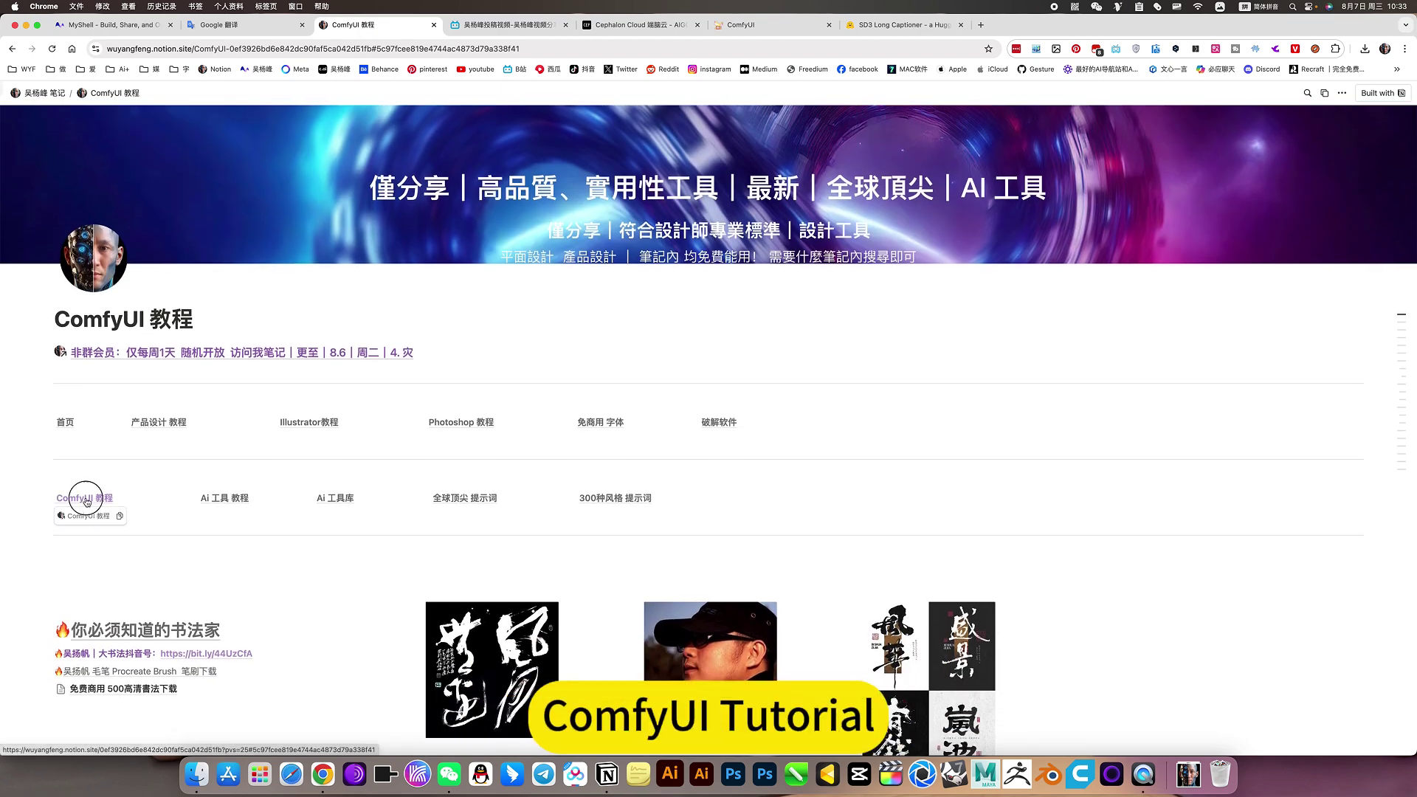
pyautogui.click(86, 500)
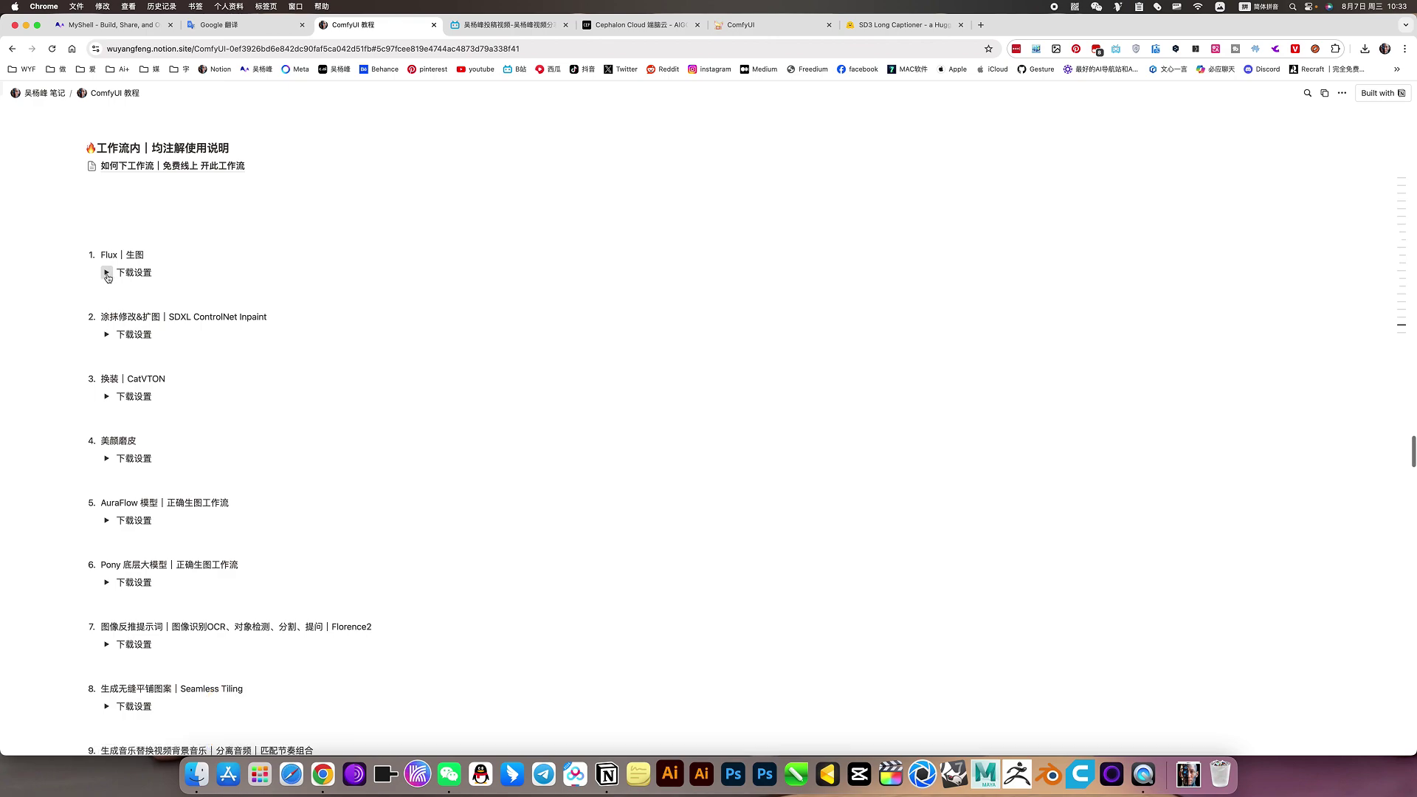
pyautogui.click(106, 275)
# Read through the Flux notes, covering FluxGuidance comparisons, low-spec settings, model downloads, annotated workflow screenshots and the workflow file
pyautogui.scroll(-3, 175, 378)
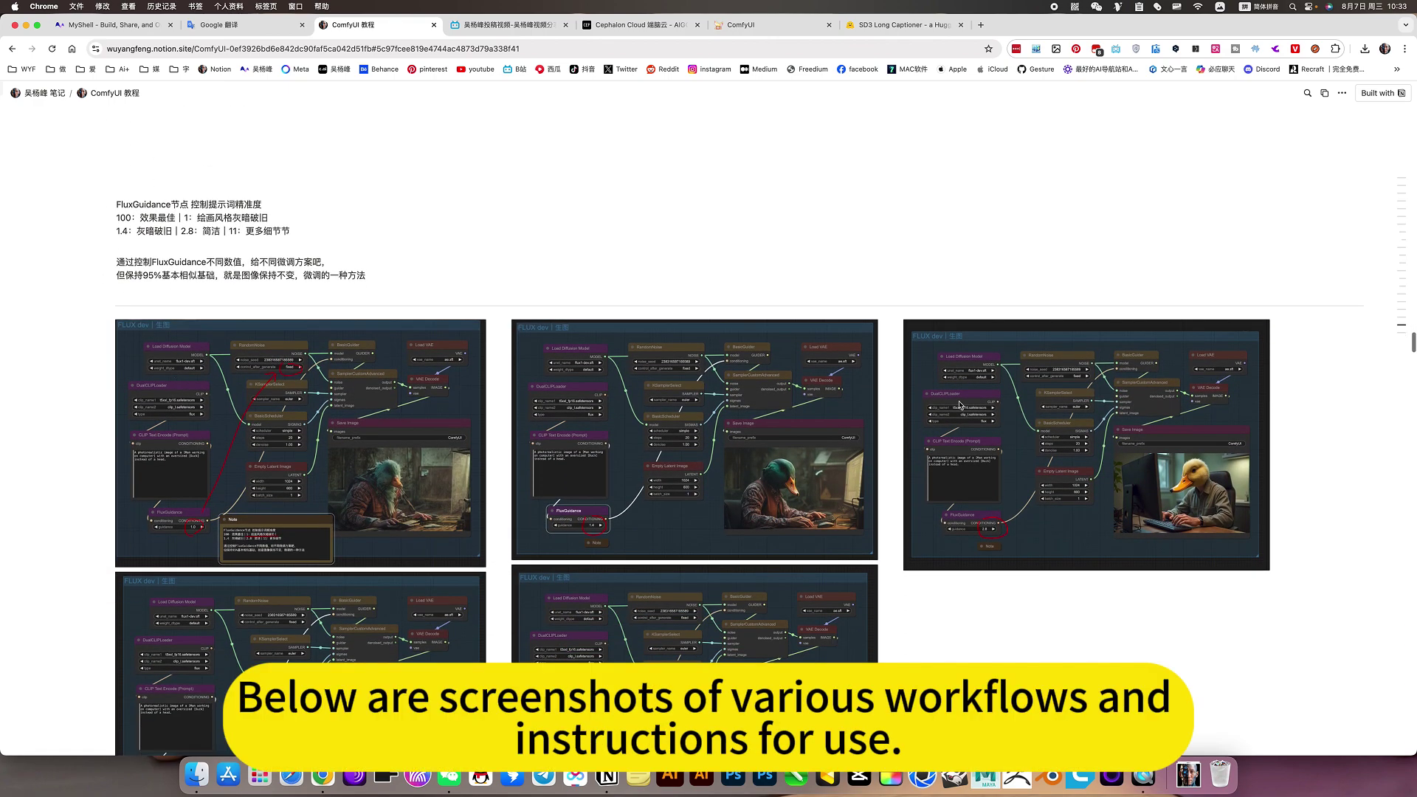
pyautogui.scroll(-4, 625, 418)
pyautogui.scroll(-8, 923, 466)
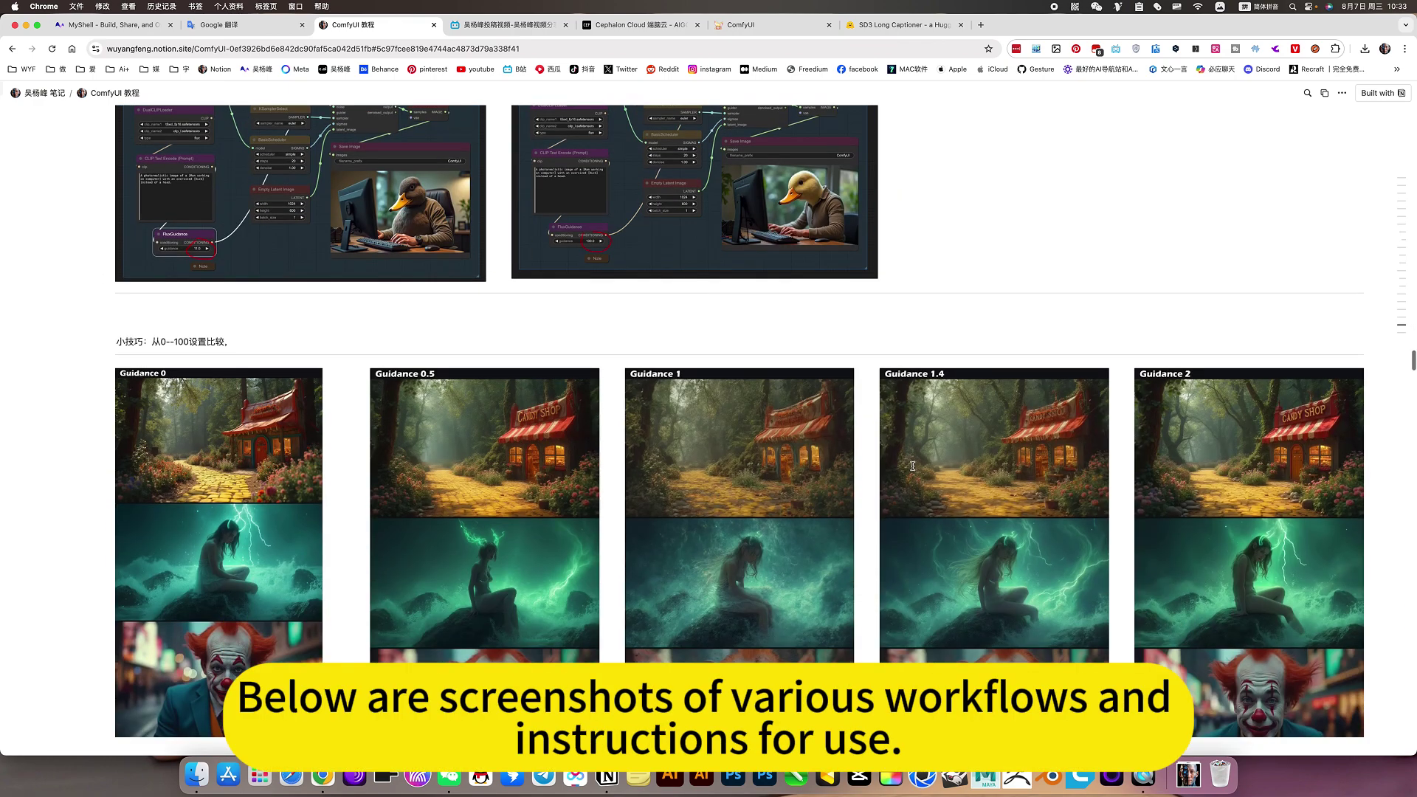
pyautogui.scroll(-10, 913, 469)
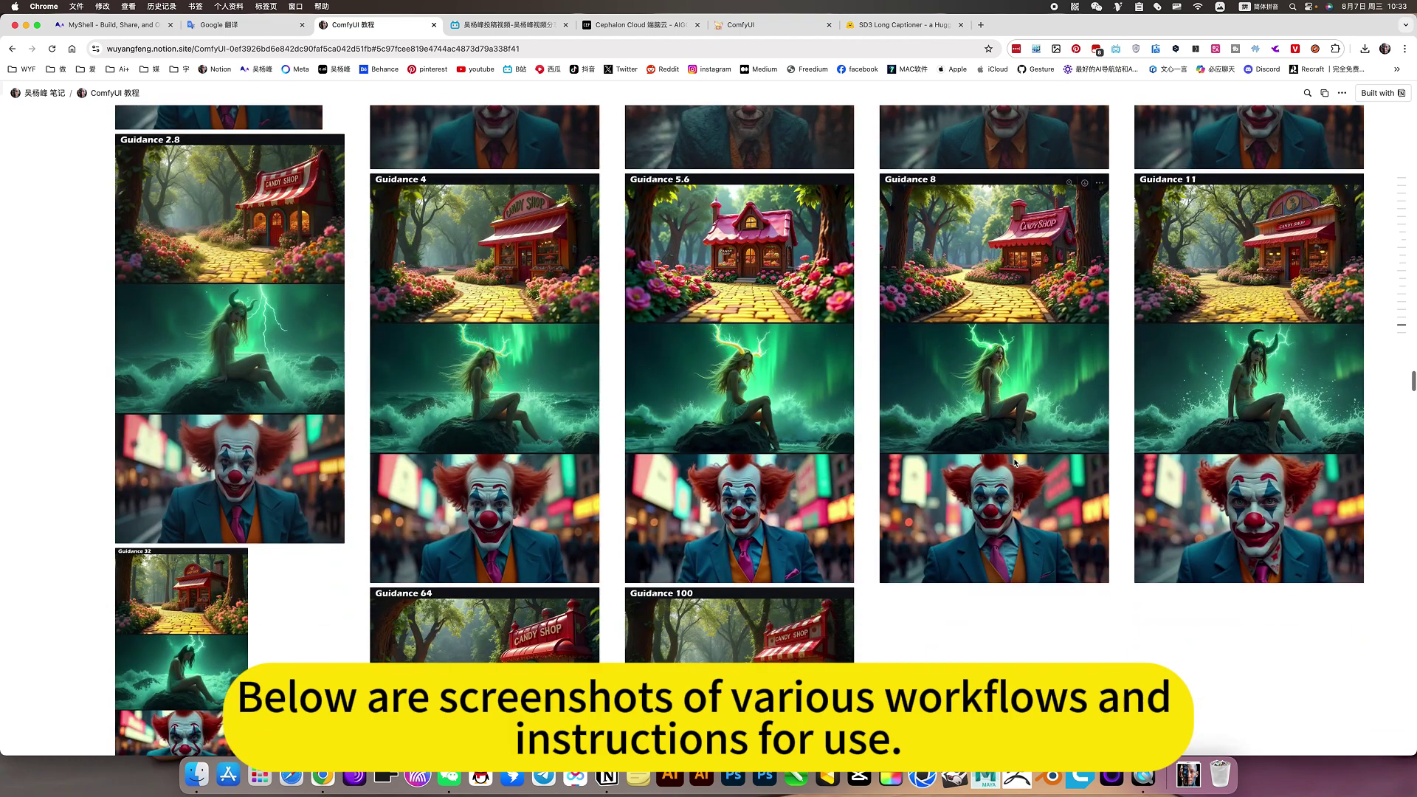
pyautogui.scroll(-20, 840, 446)
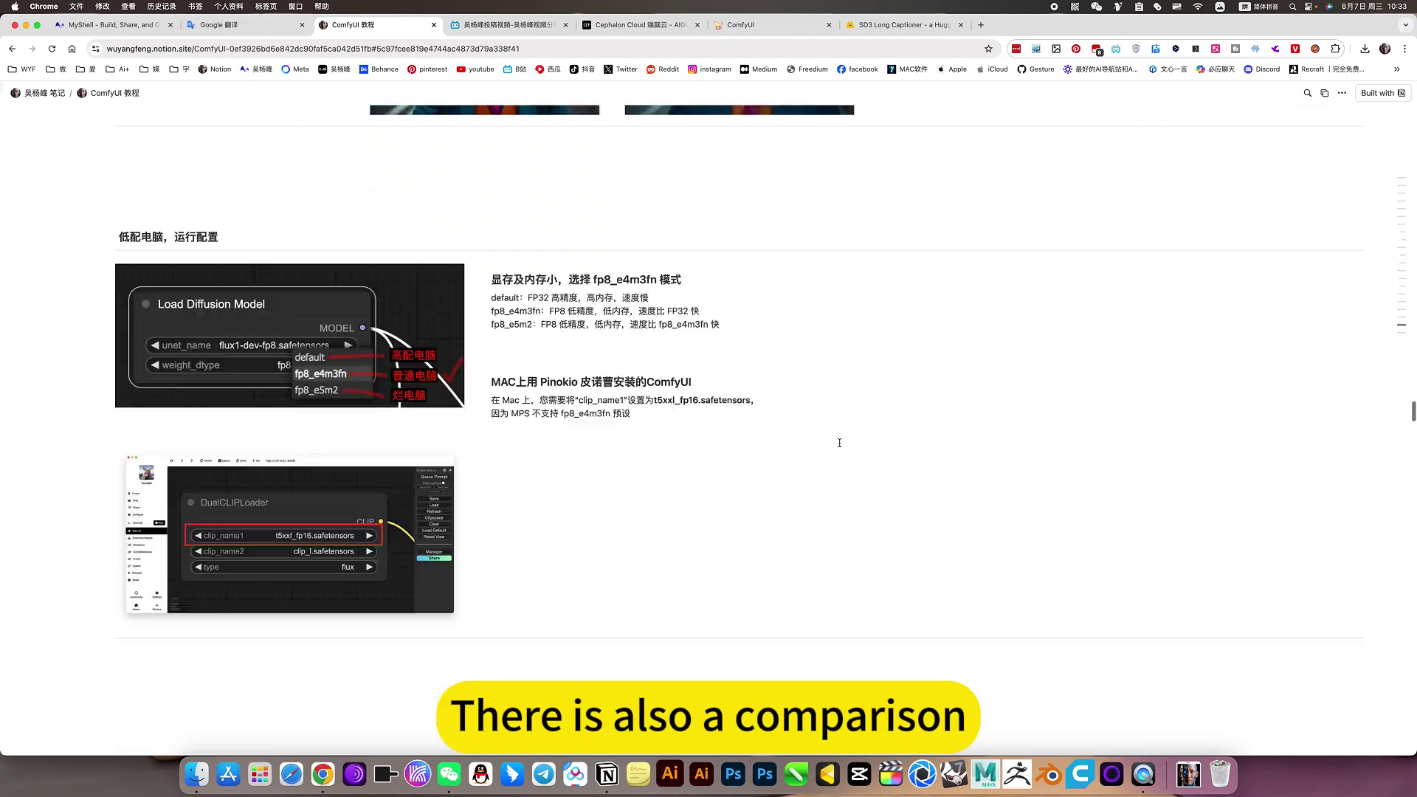
pyautogui.scroll(-5, 840, 444)
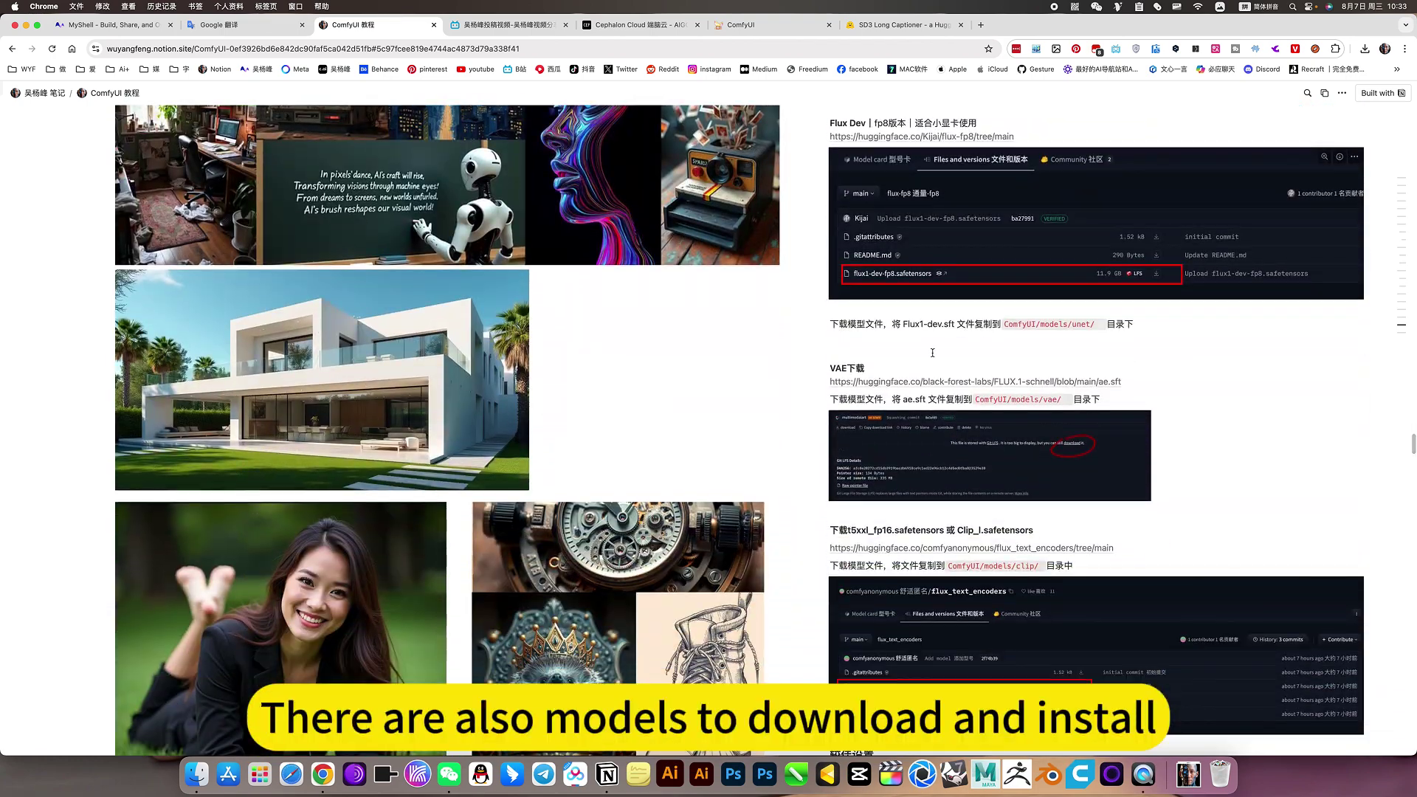
pyautogui.scroll(-20, 932, 353)
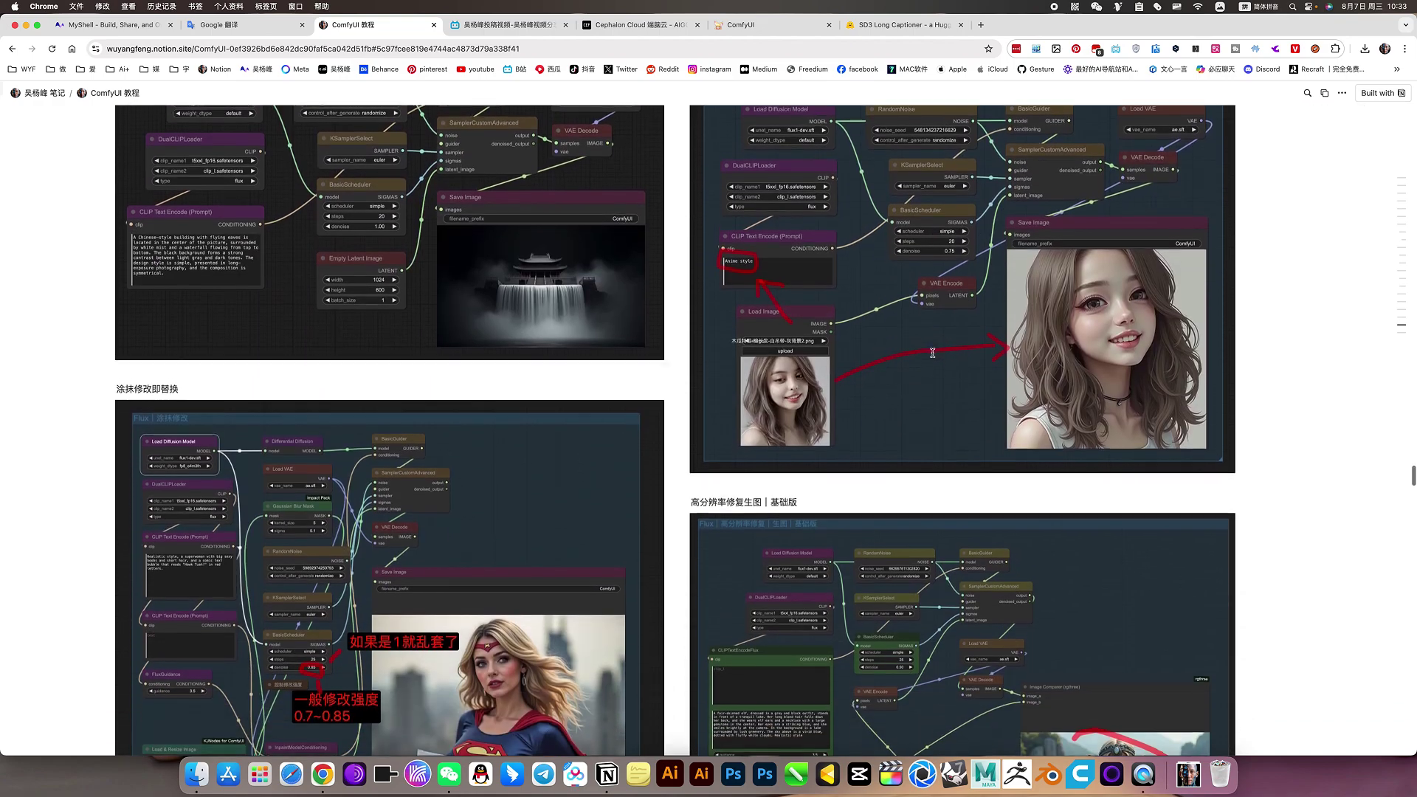
pyautogui.scroll(-8, 932, 352)
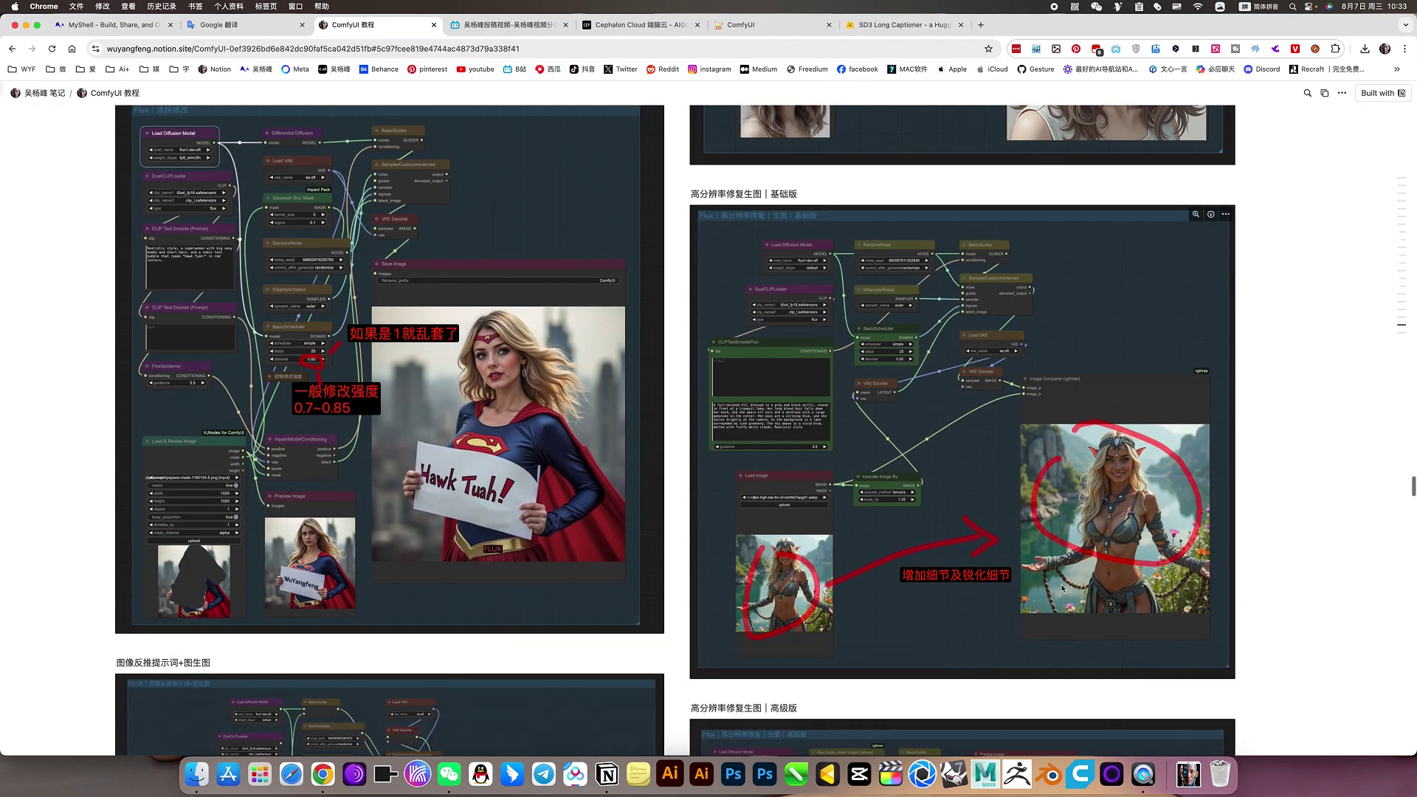
pyautogui.scroll(-12, 1063, 589)
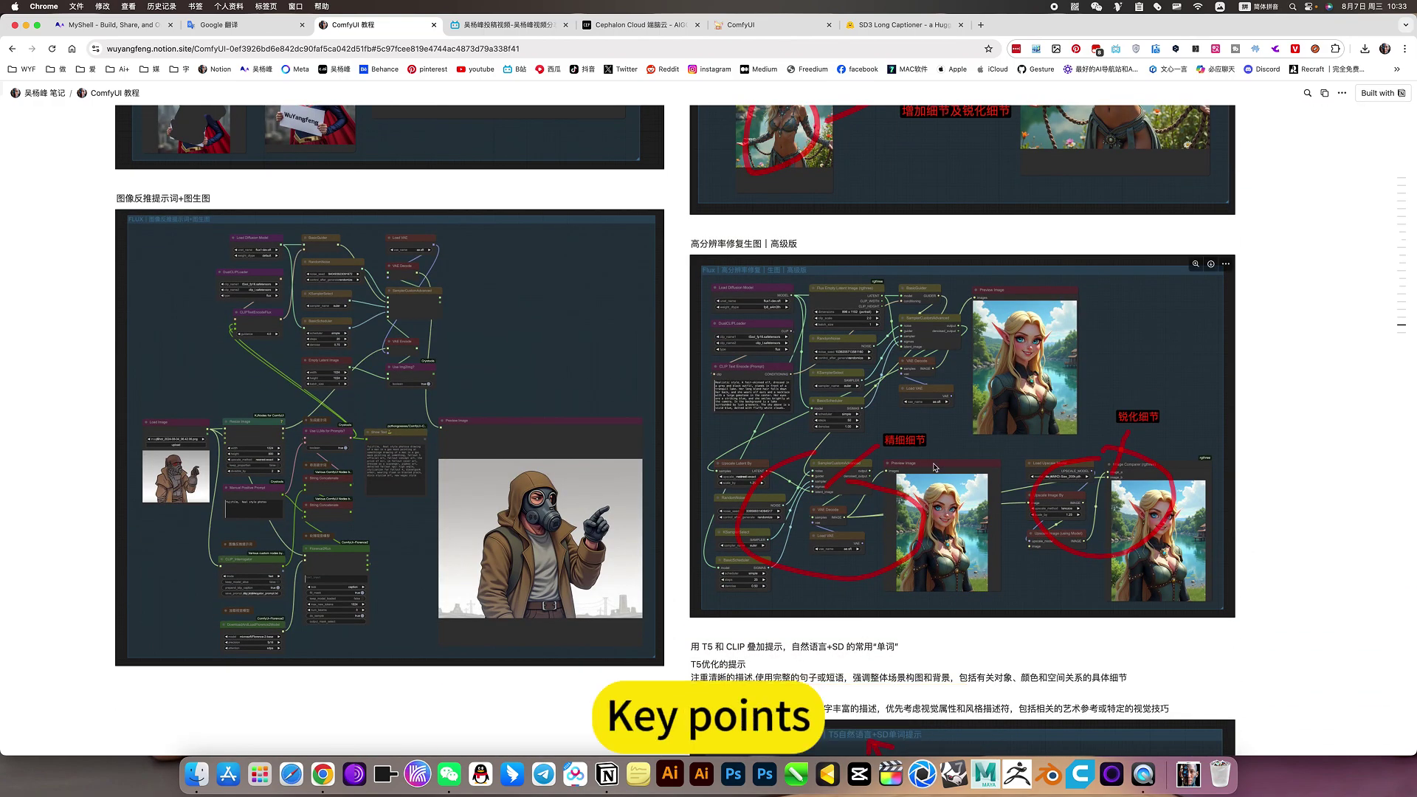
pyautogui.scroll(-20, 971, 527)
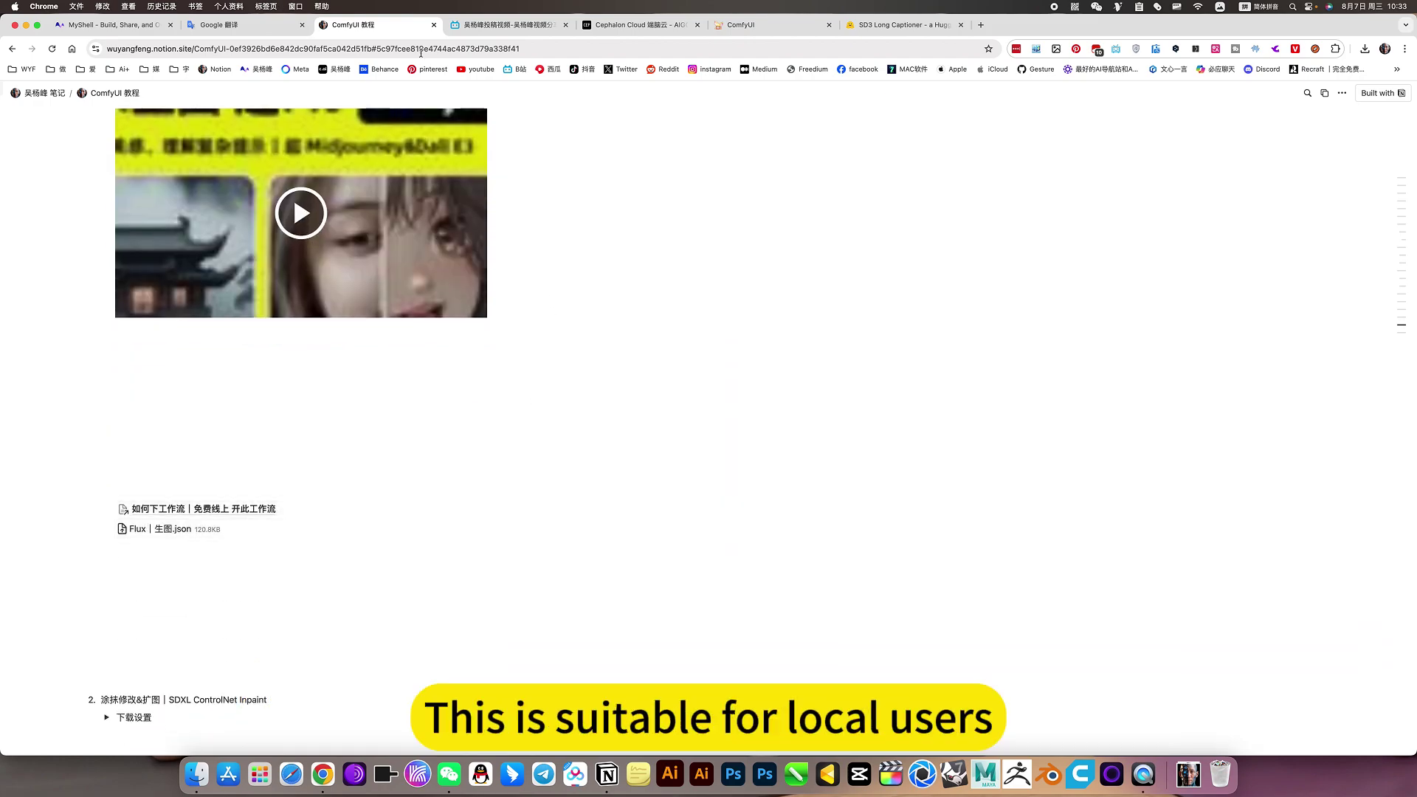
# Return to the start of the Flux | 生图 entry and collapse its 下载设置 section
pyautogui.scroll(20, 558, 144)
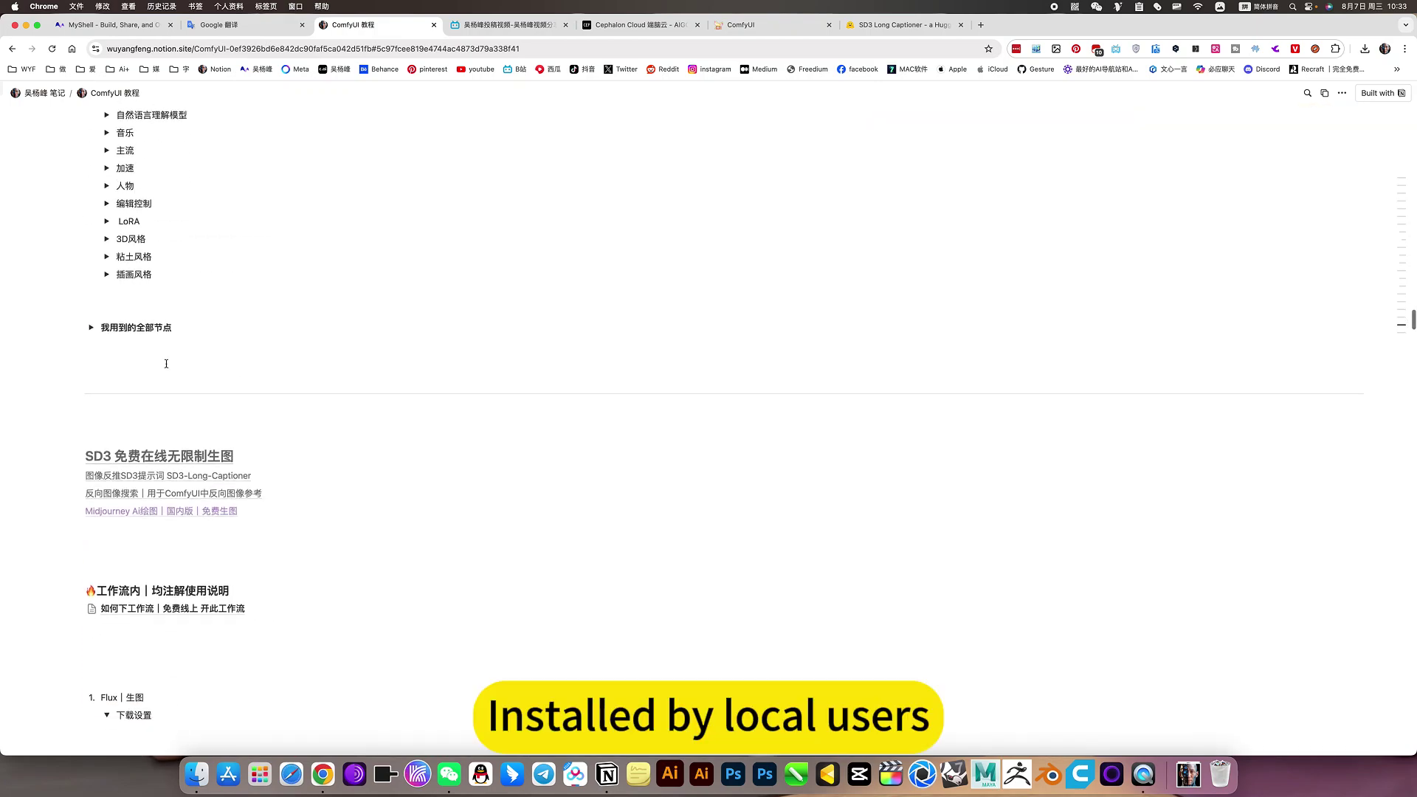
pyautogui.scroll(-4, 171, 368)
pyautogui.click(107, 467)
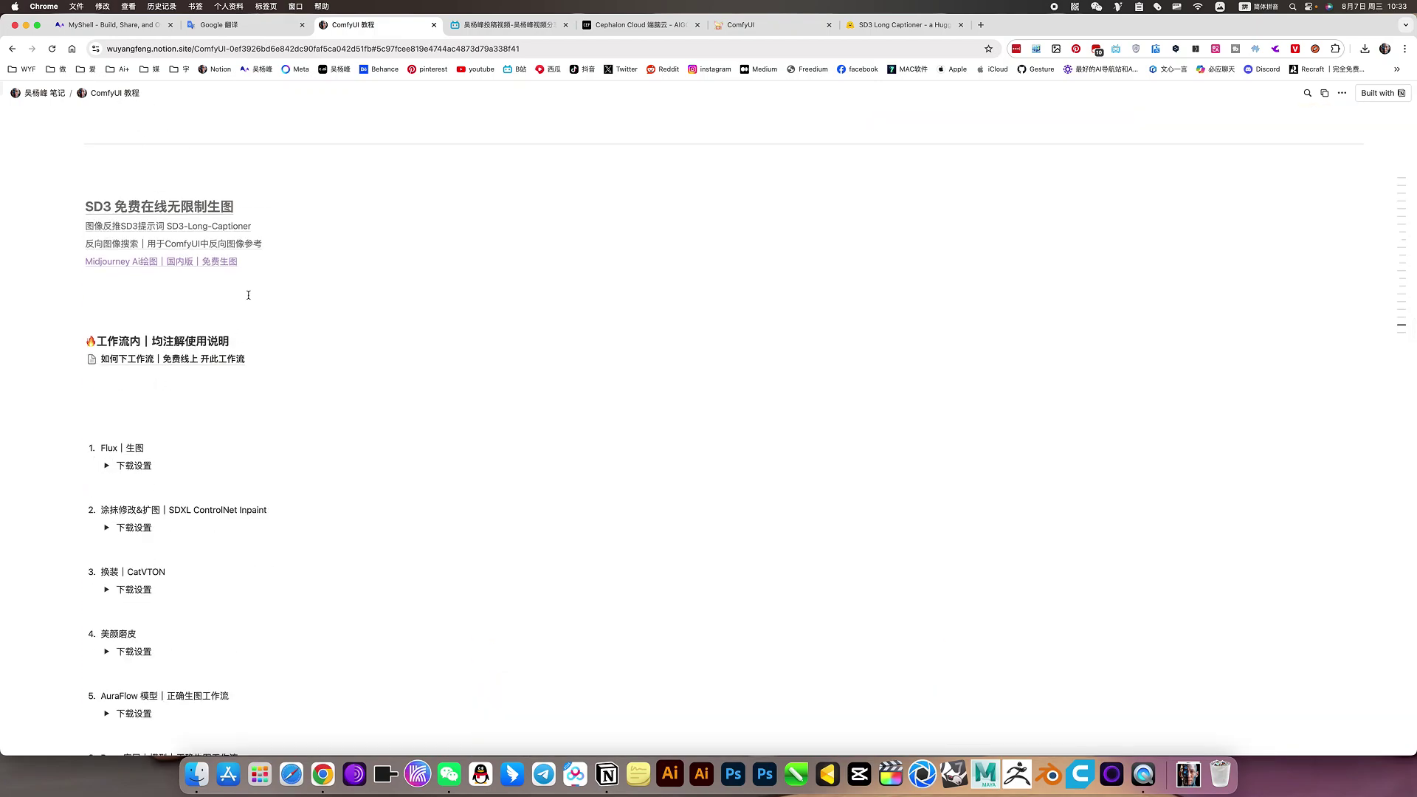
# Collapse the 模型 section of the notes, and expand 节点 to view its node topics before collapsing it again
pyautogui.scroll(7, 248, 294)
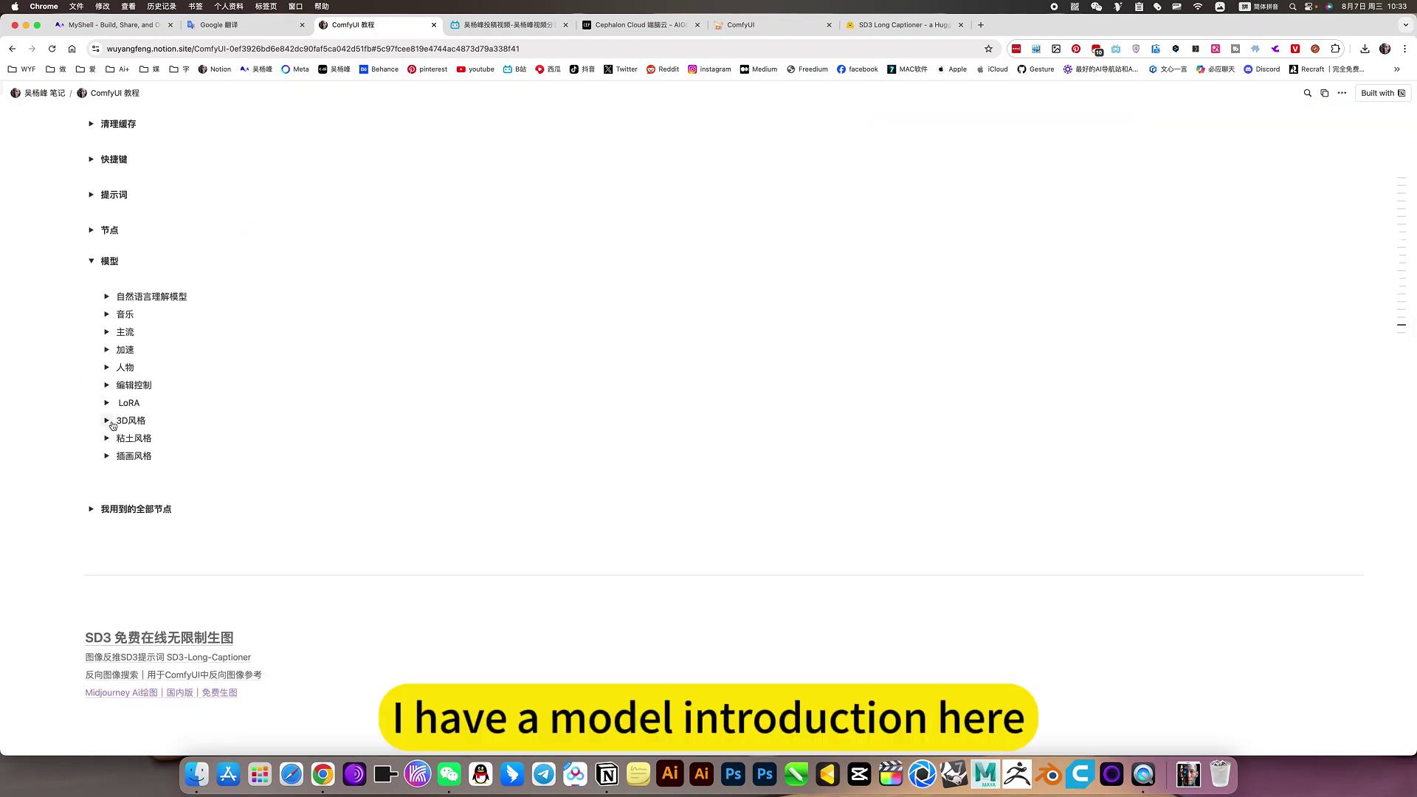
pyautogui.click(91, 260)
pyautogui.click(91, 230)
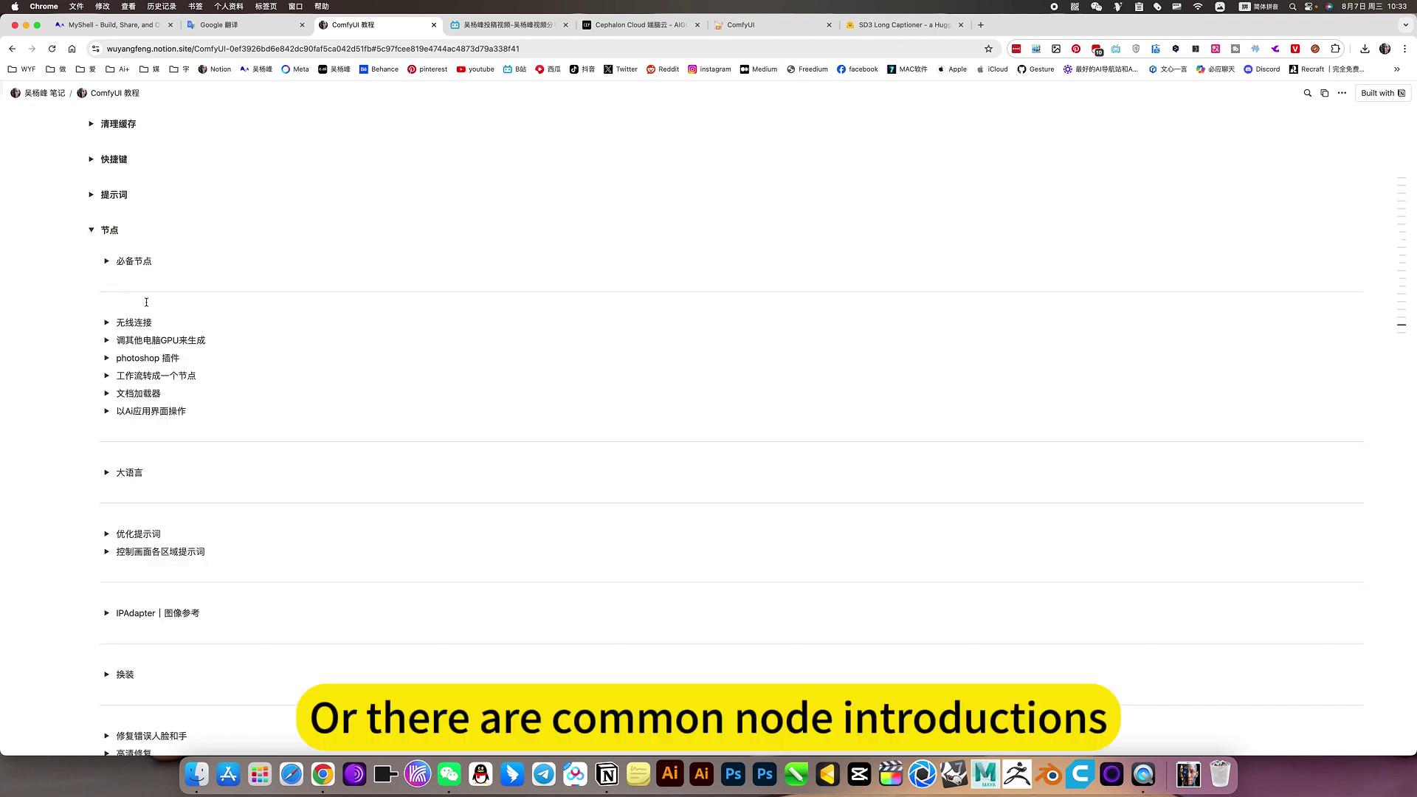
pyautogui.click(91, 231)
# Look over the collapsed sections under 工作流下载及设置 in the notes, from 常见问题 to 我用到的全部节点
pyautogui.scroll(-2, 91, 230)
pyautogui.scroll(1, 143, 354)
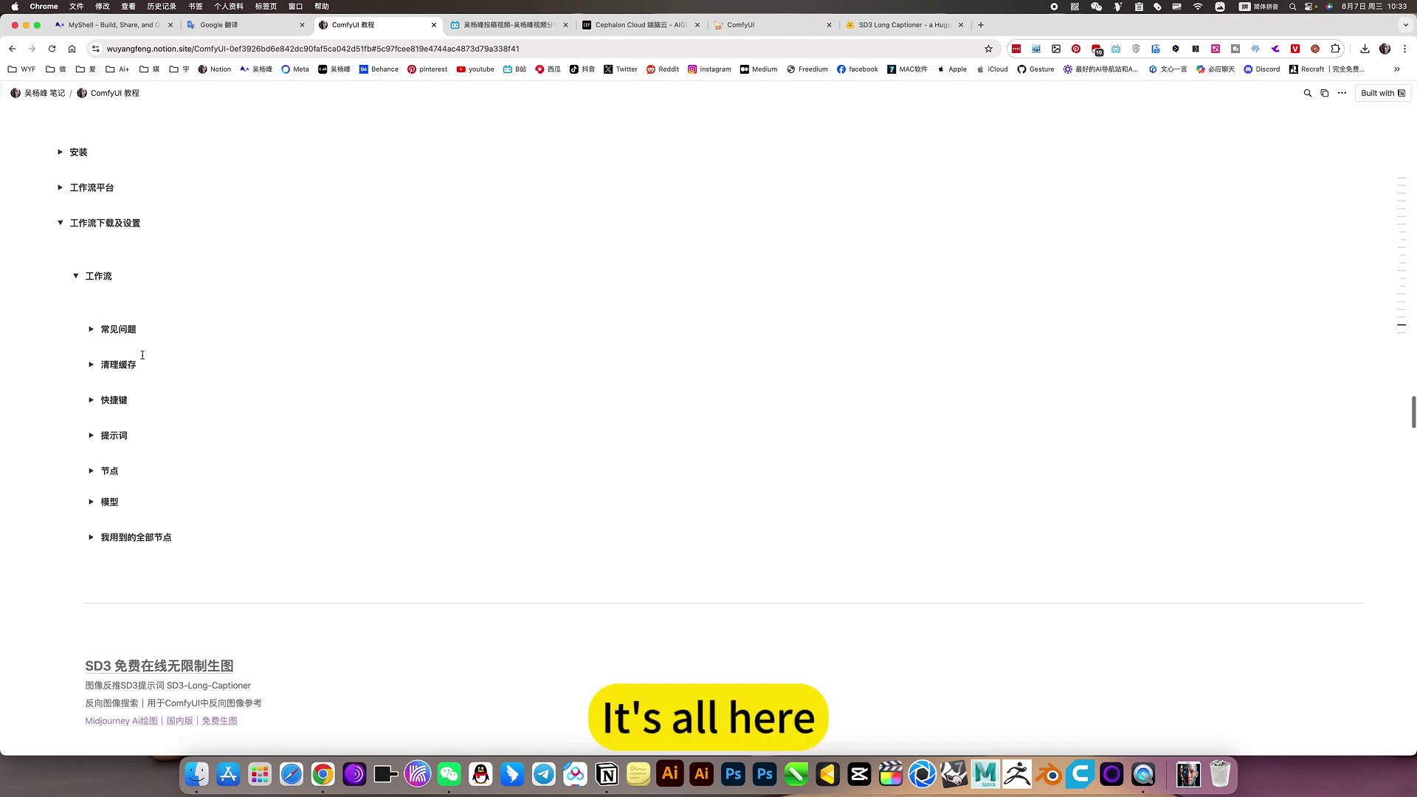
pyautogui.scroll(-5, 152, 420)
pyautogui.scroll(8, 157, 424)
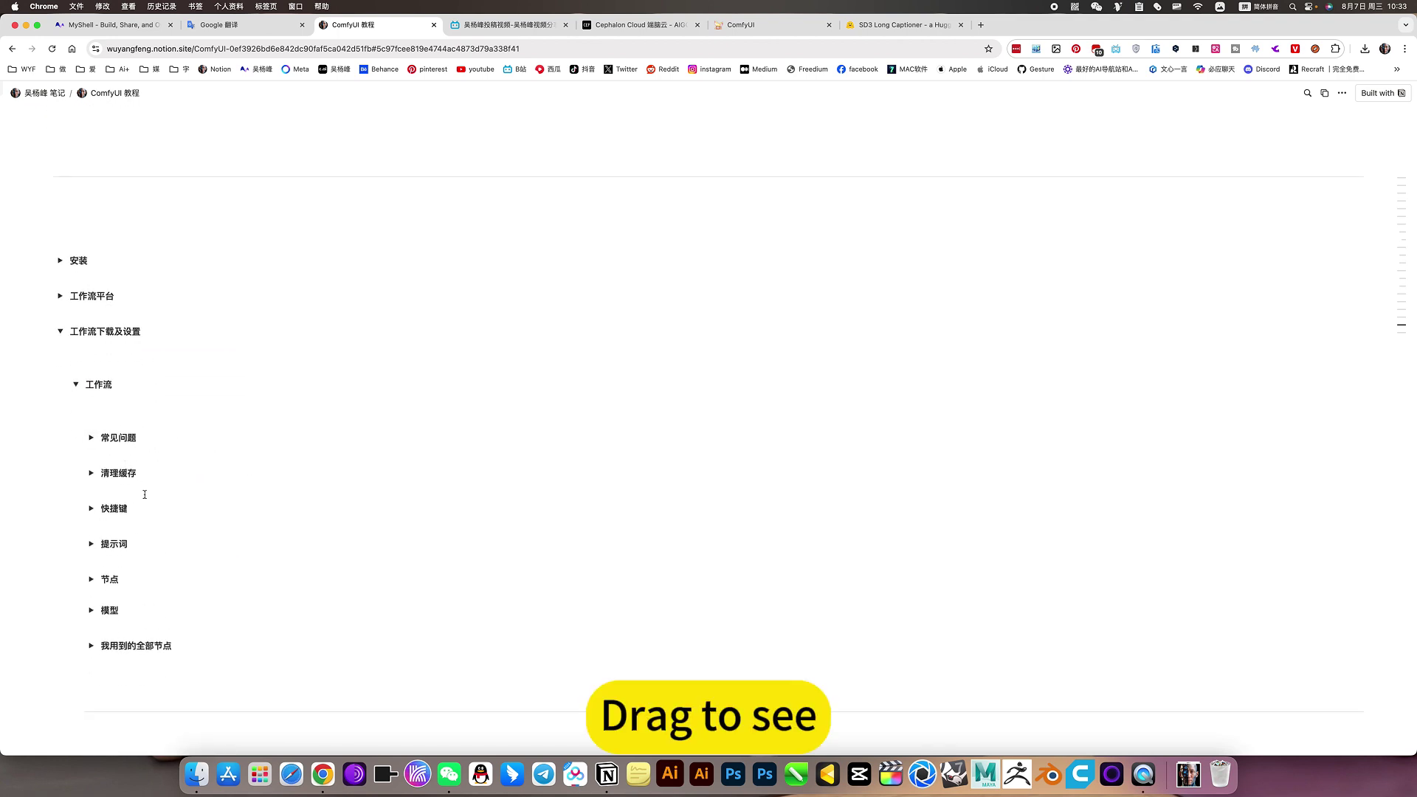
pyautogui.scroll(-1, 208, 346)
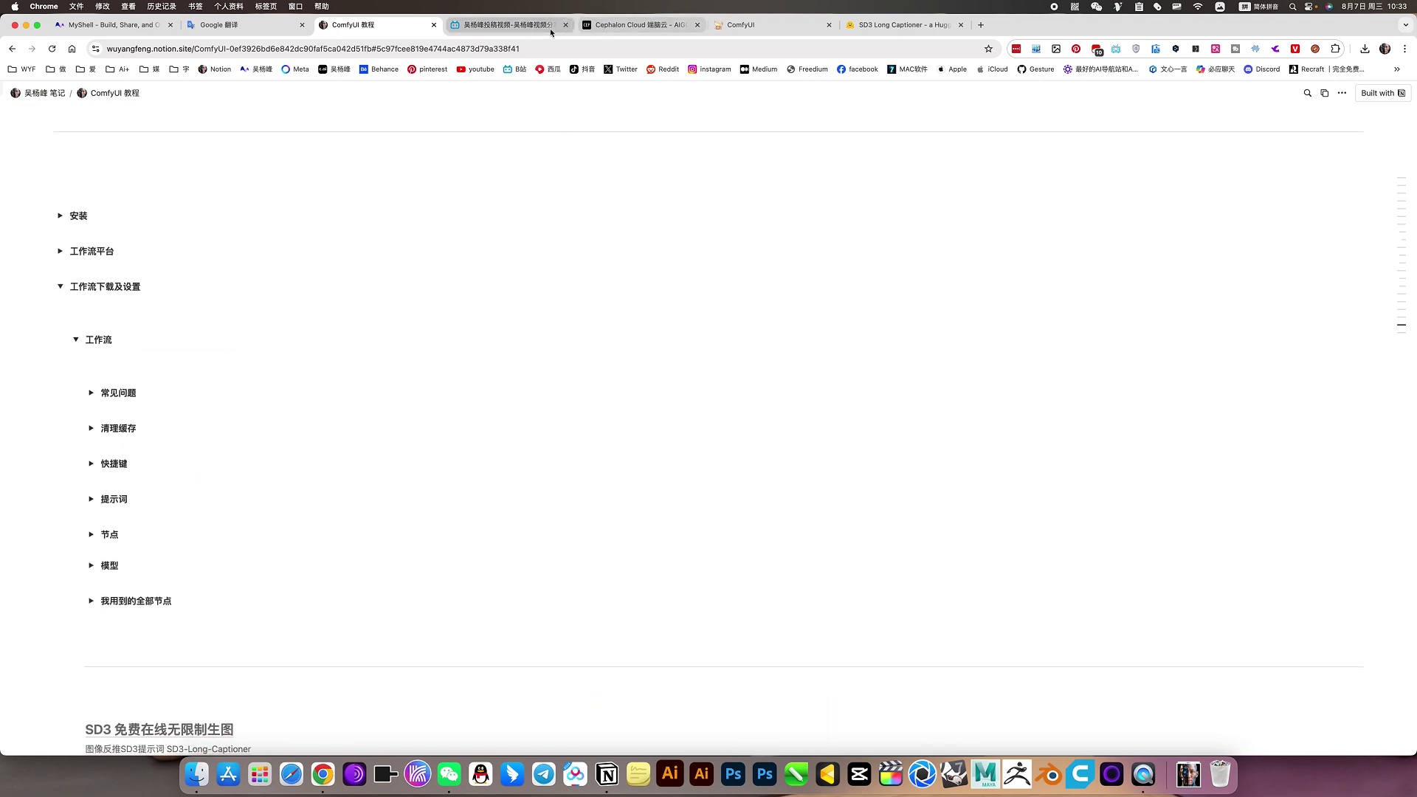
# Switch to the author's bilibili video page and browse the uploaded ComfyUI tutorials back to the Flux video
pyautogui.click(502, 25)
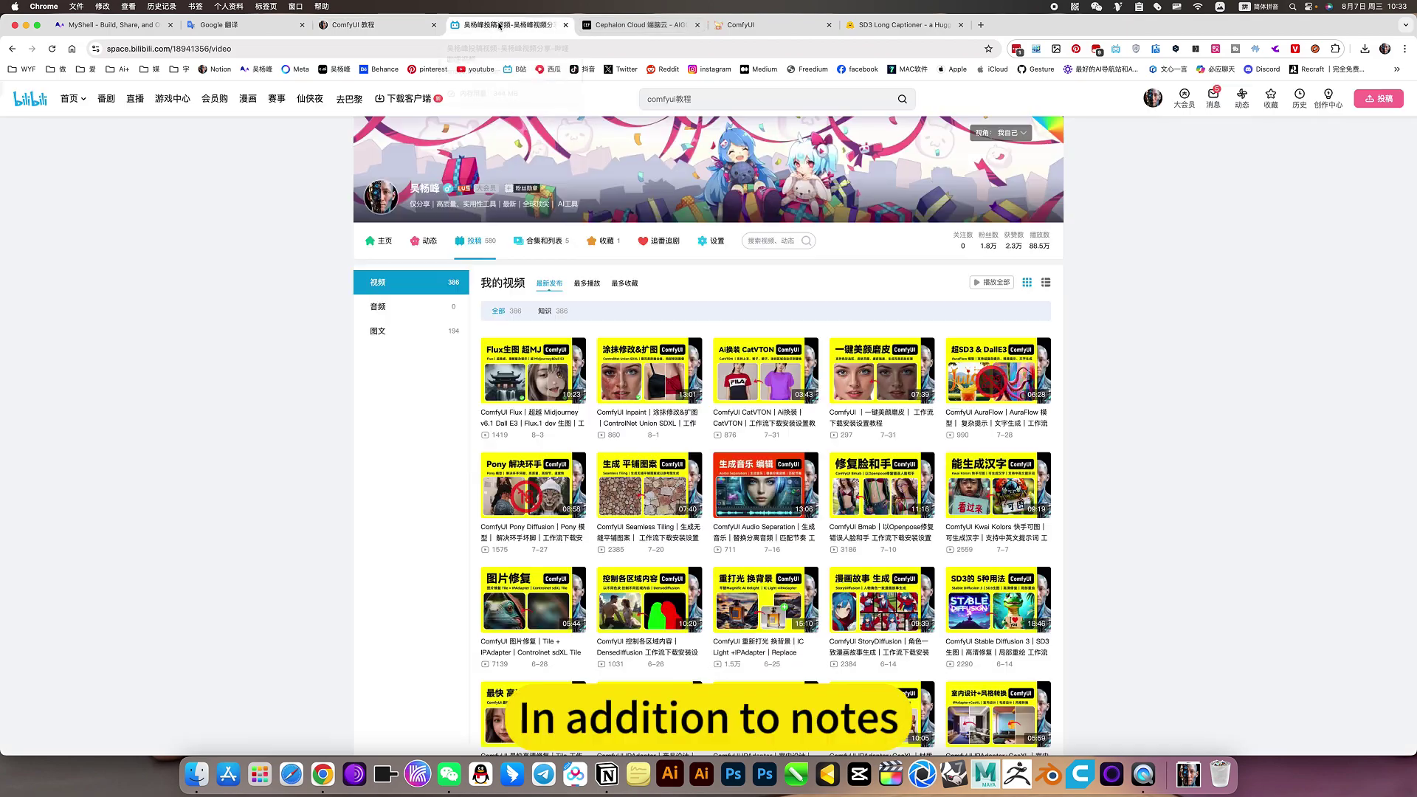
pyautogui.scroll(-2, 769, 452)
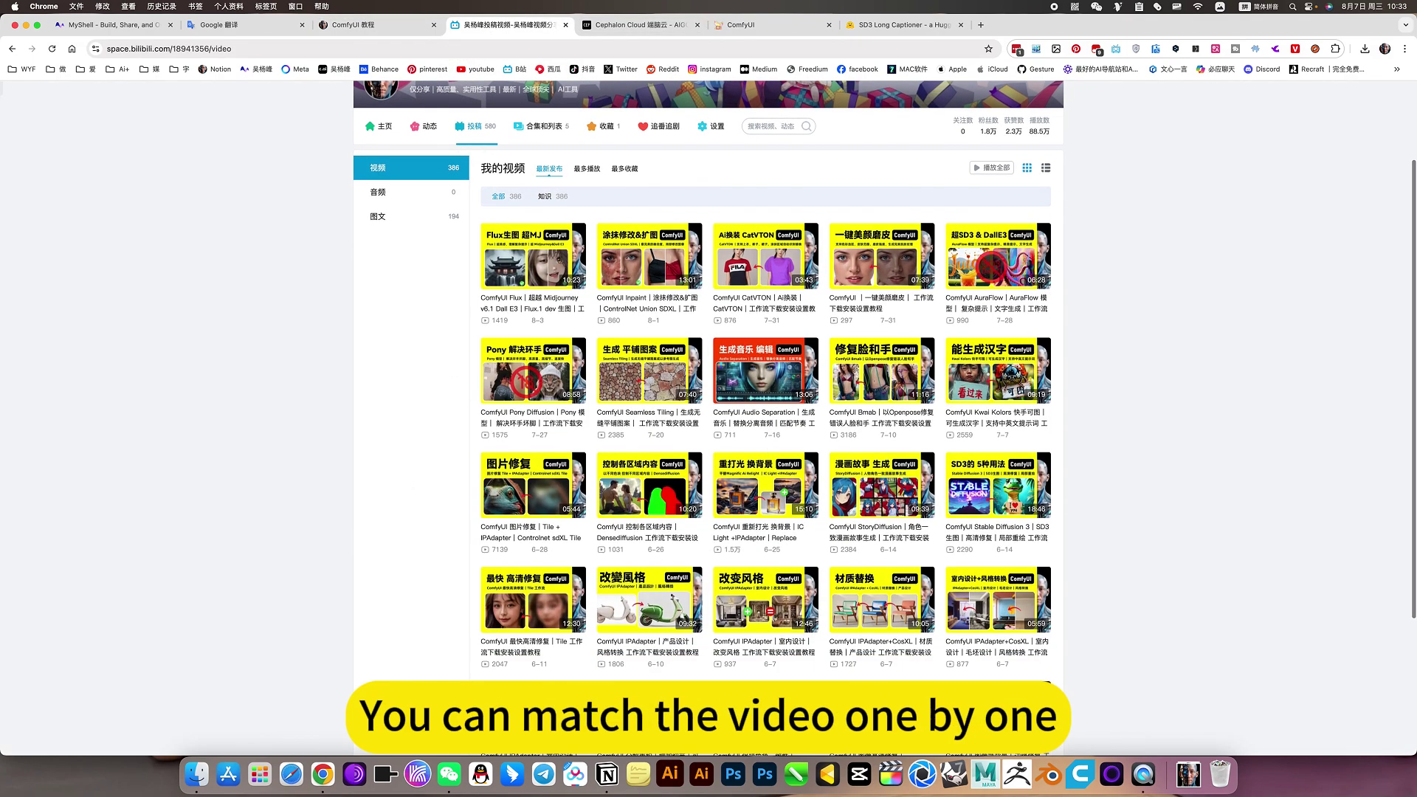
pyautogui.scroll(-3, 695, 283)
pyautogui.scroll(2, 695, 284)
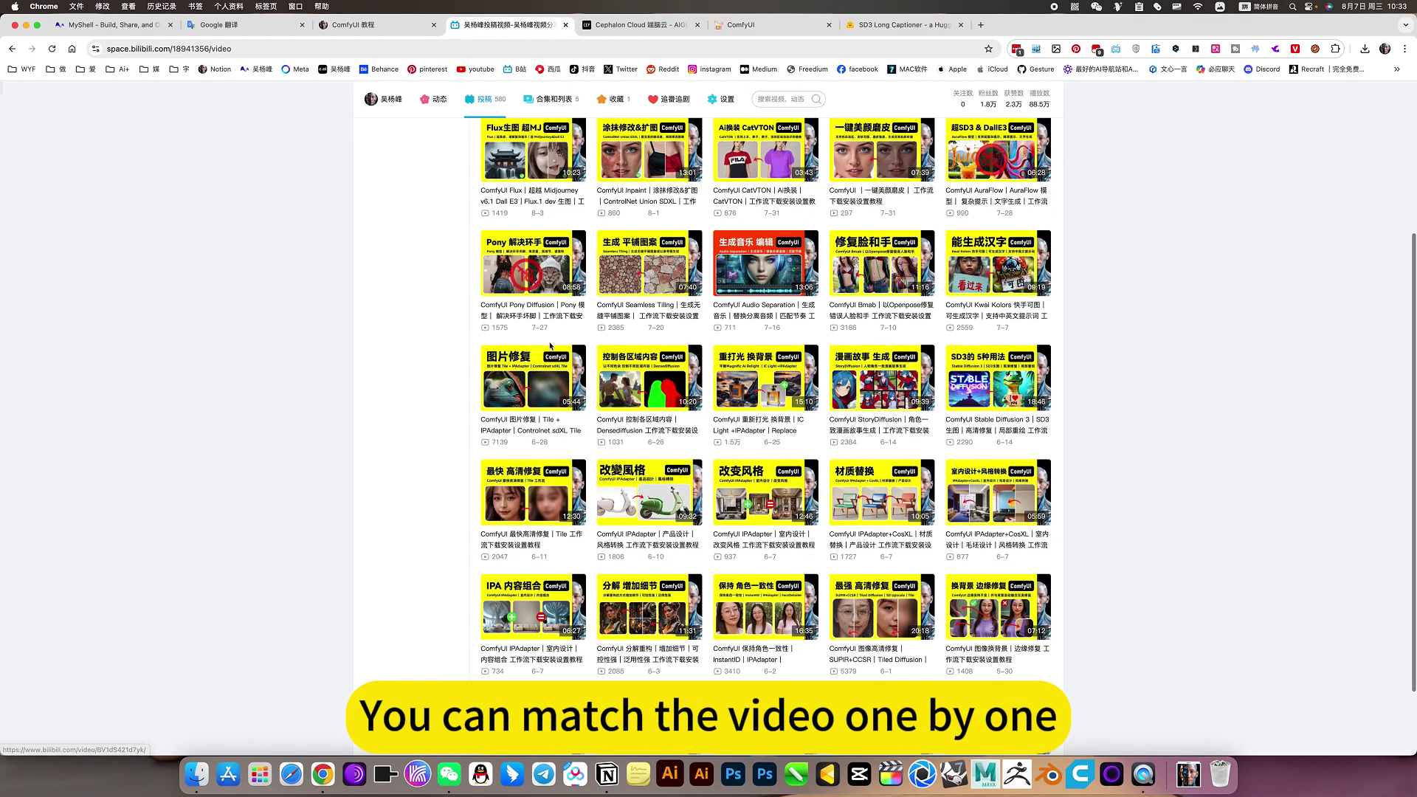
pyautogui.scroll(3, 467, 379)
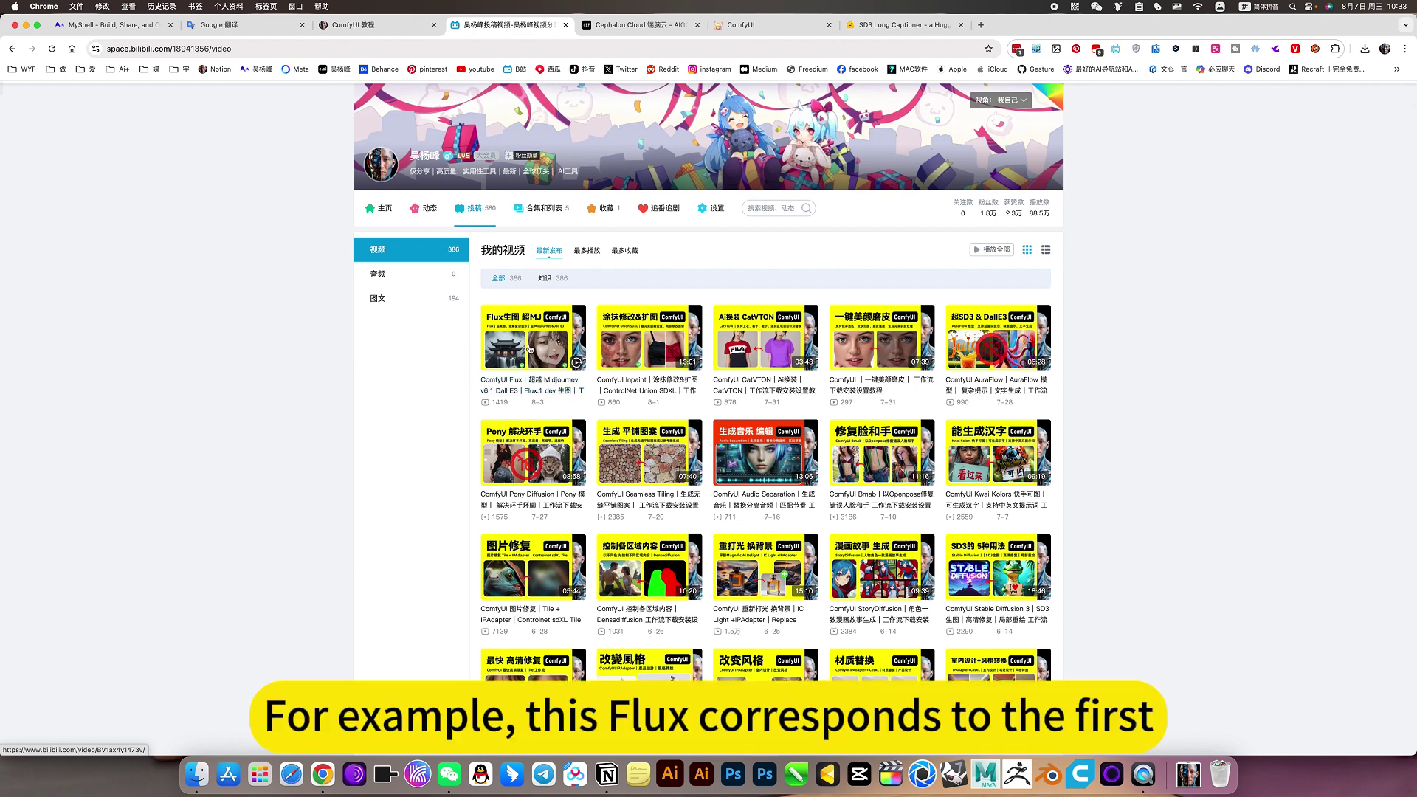
# Compare the numbered workflow entries in the ComfyUI 教程 notes with the matching videos on the bilibili page
pyautogui.click(363, 30)
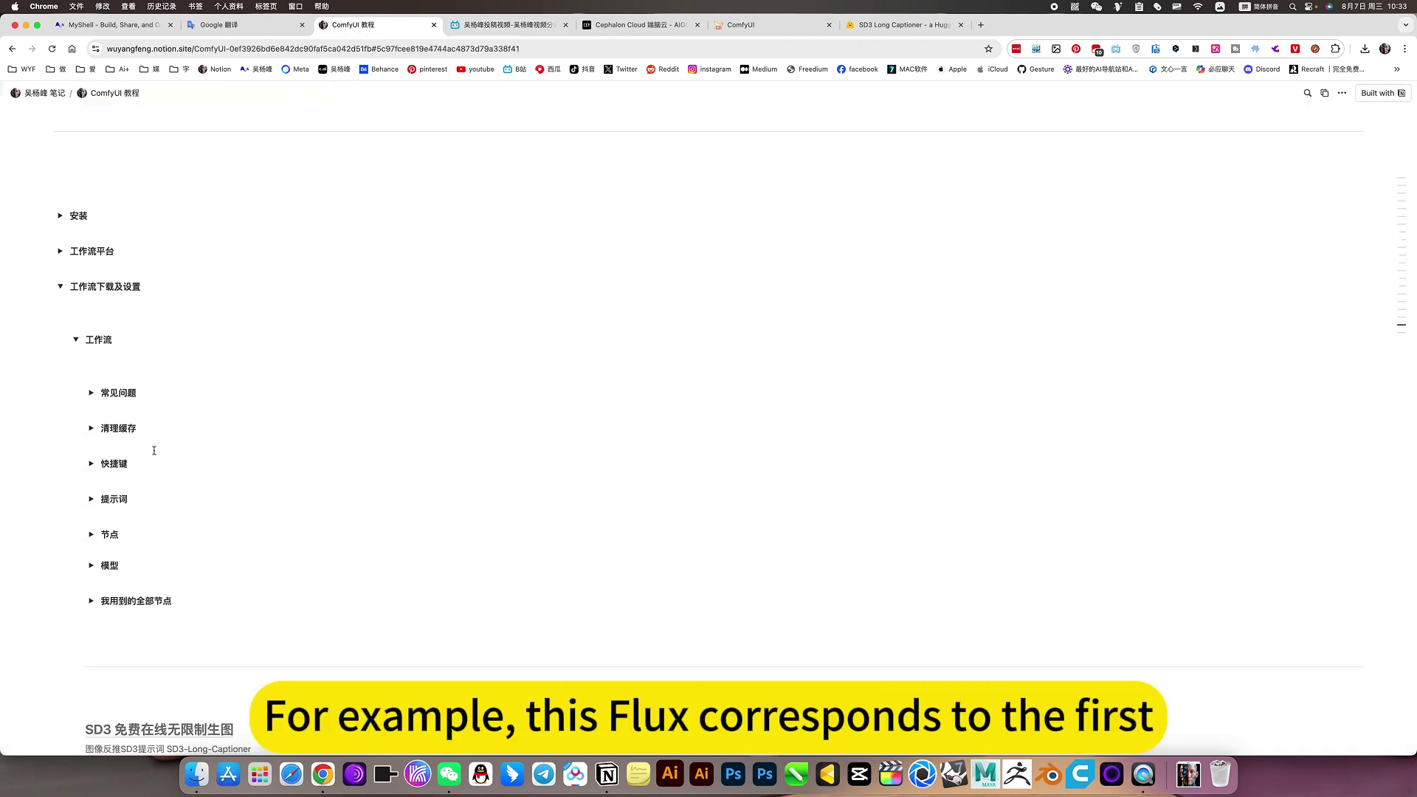
pyautogui.scroll(-7, 155, 450)
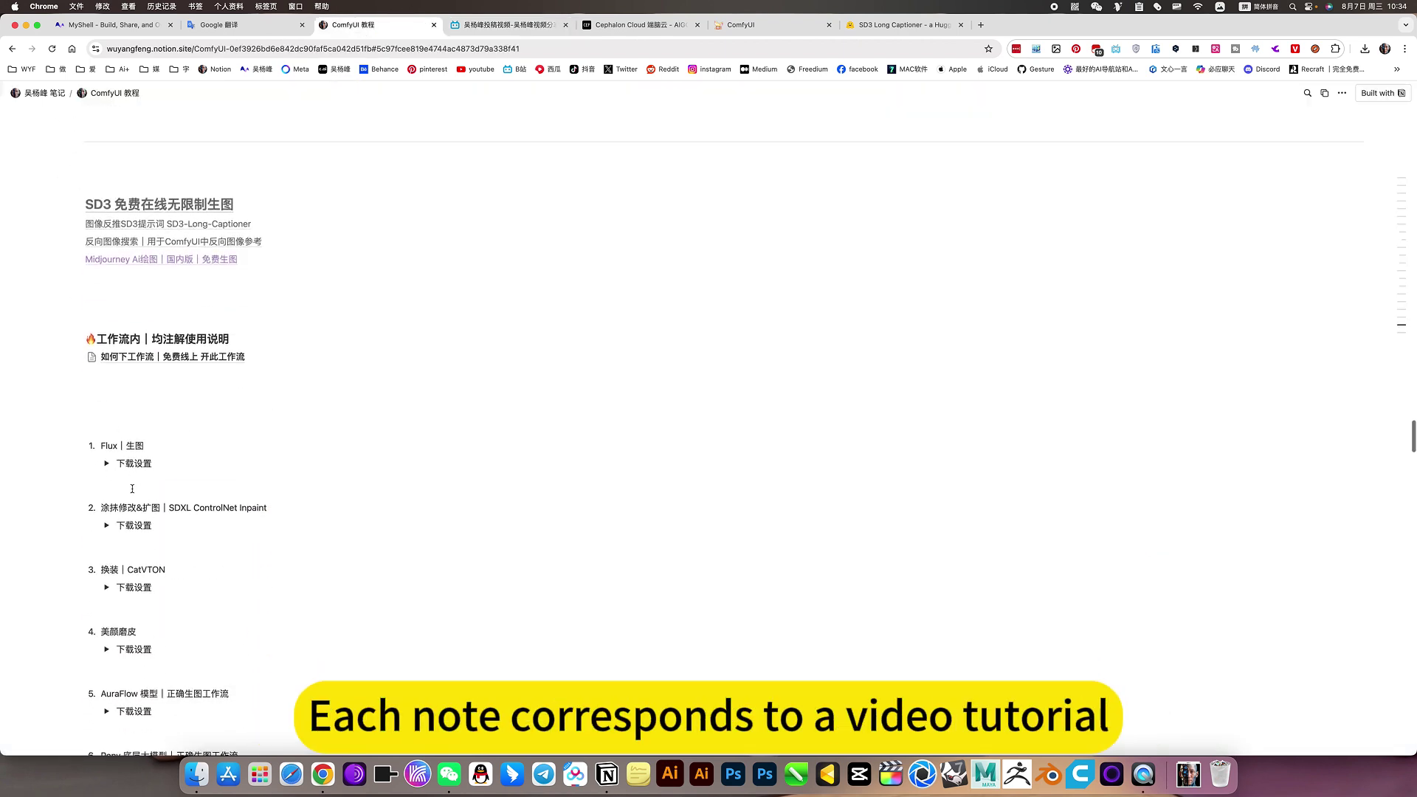
pyautogui.scroll(-1, 132, 488)
pyautogui.hotkey('ctrl', 'Tab')
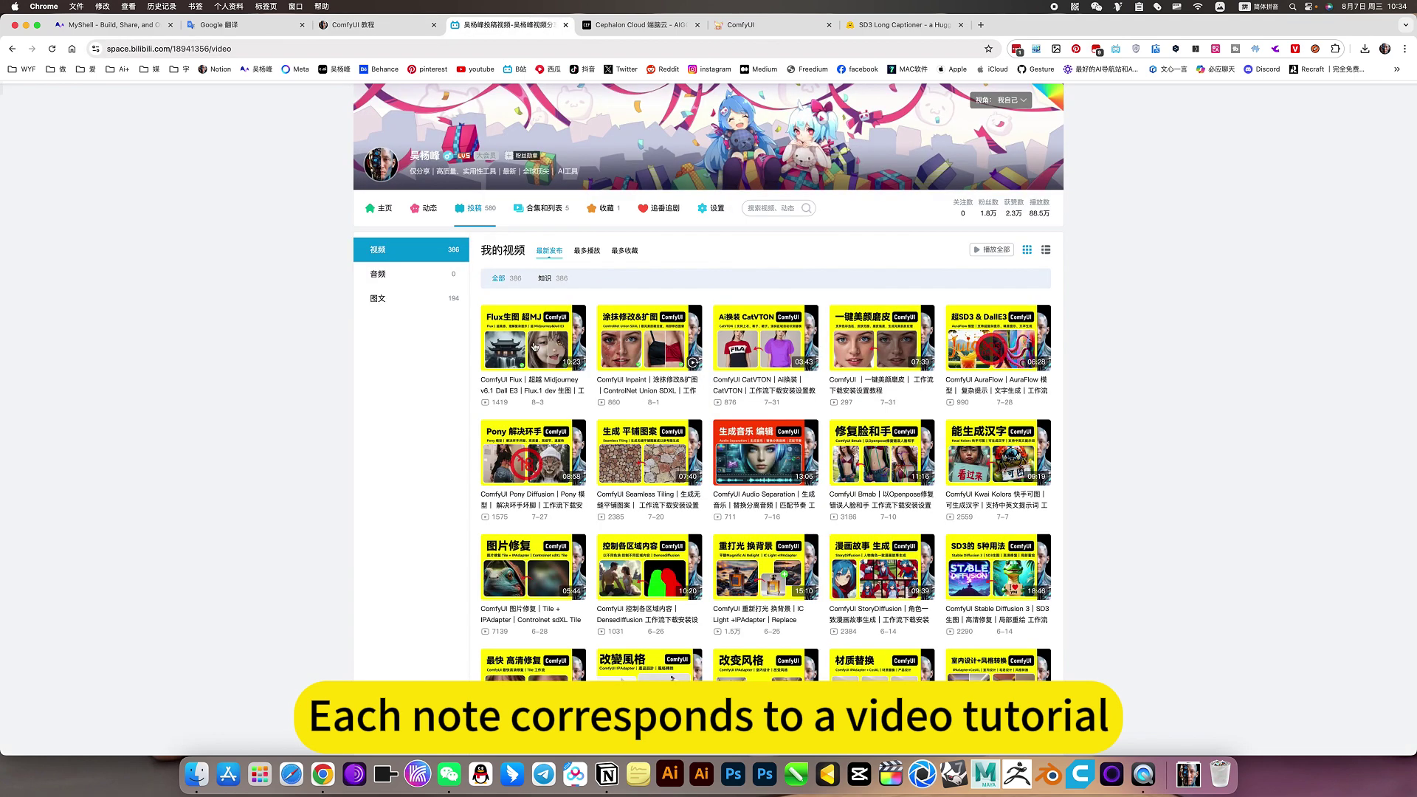
# Switch to Cephalon Cloud and open the AIGC 应用 catalogue from the 我的应用 view
pyautogui.click(645, 28)
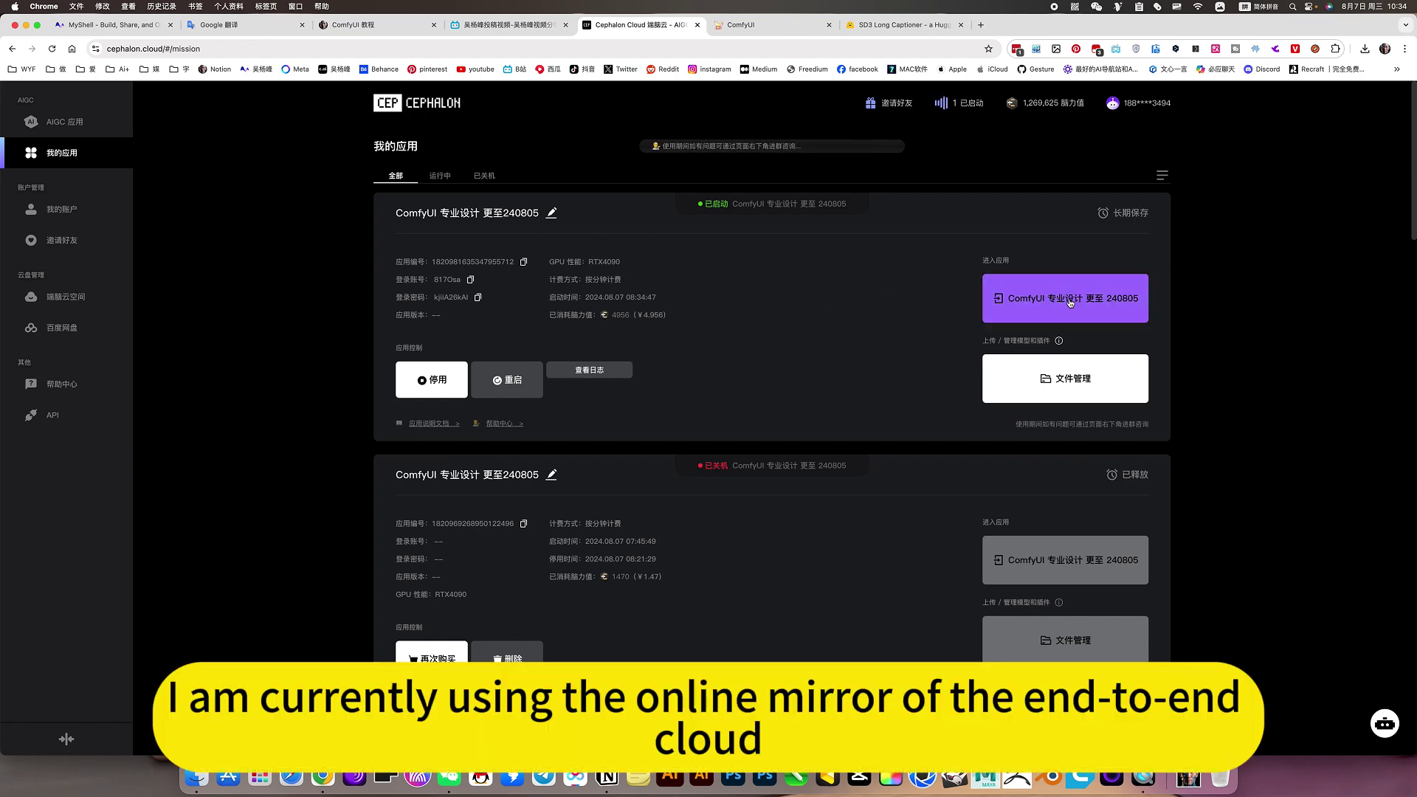
pyautogui.click(65, 122)
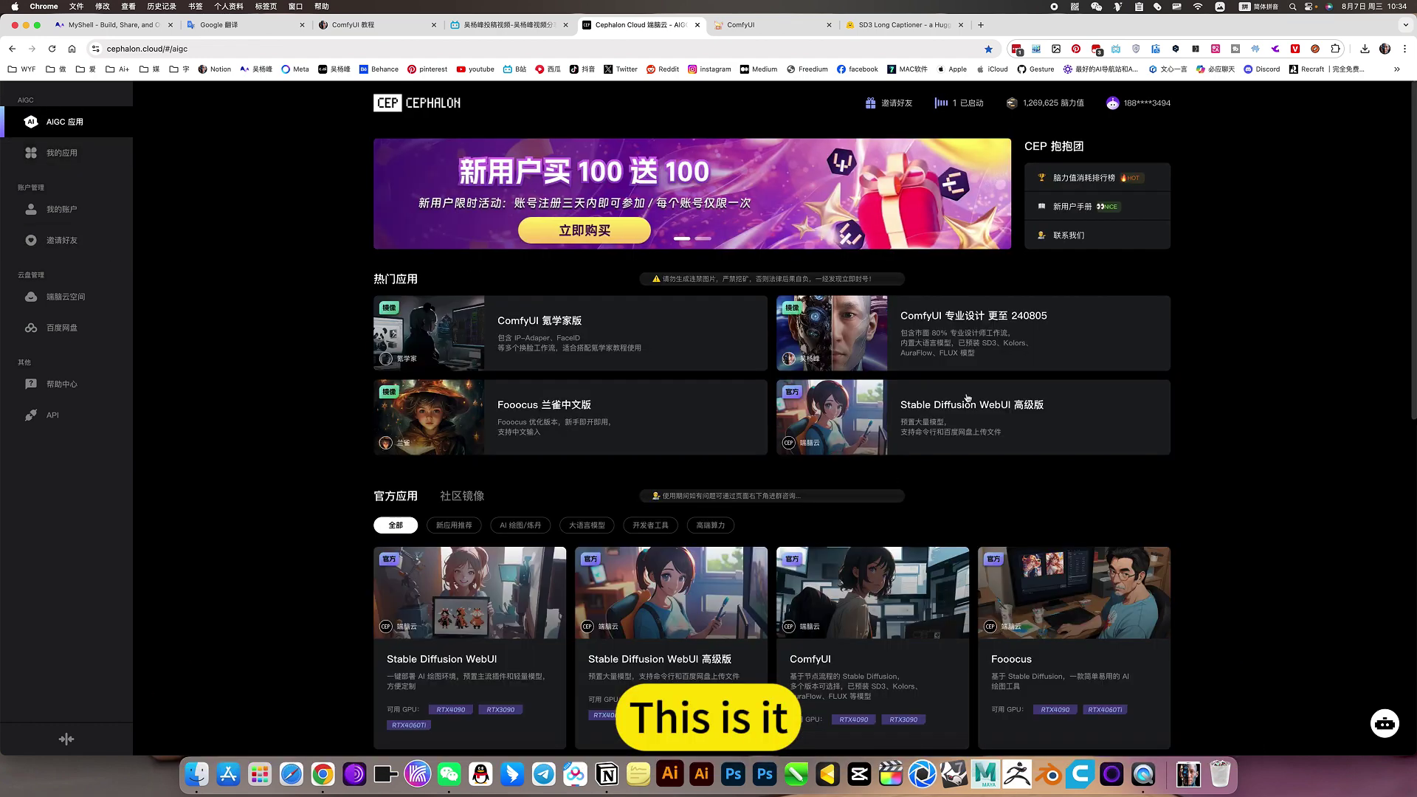
# Return to ComfyUI, expand the author's folder in the workspace list, and close the list to view all the Flux groups
pyautogui.click(738, 25)
pyautogui.click(15, 91)
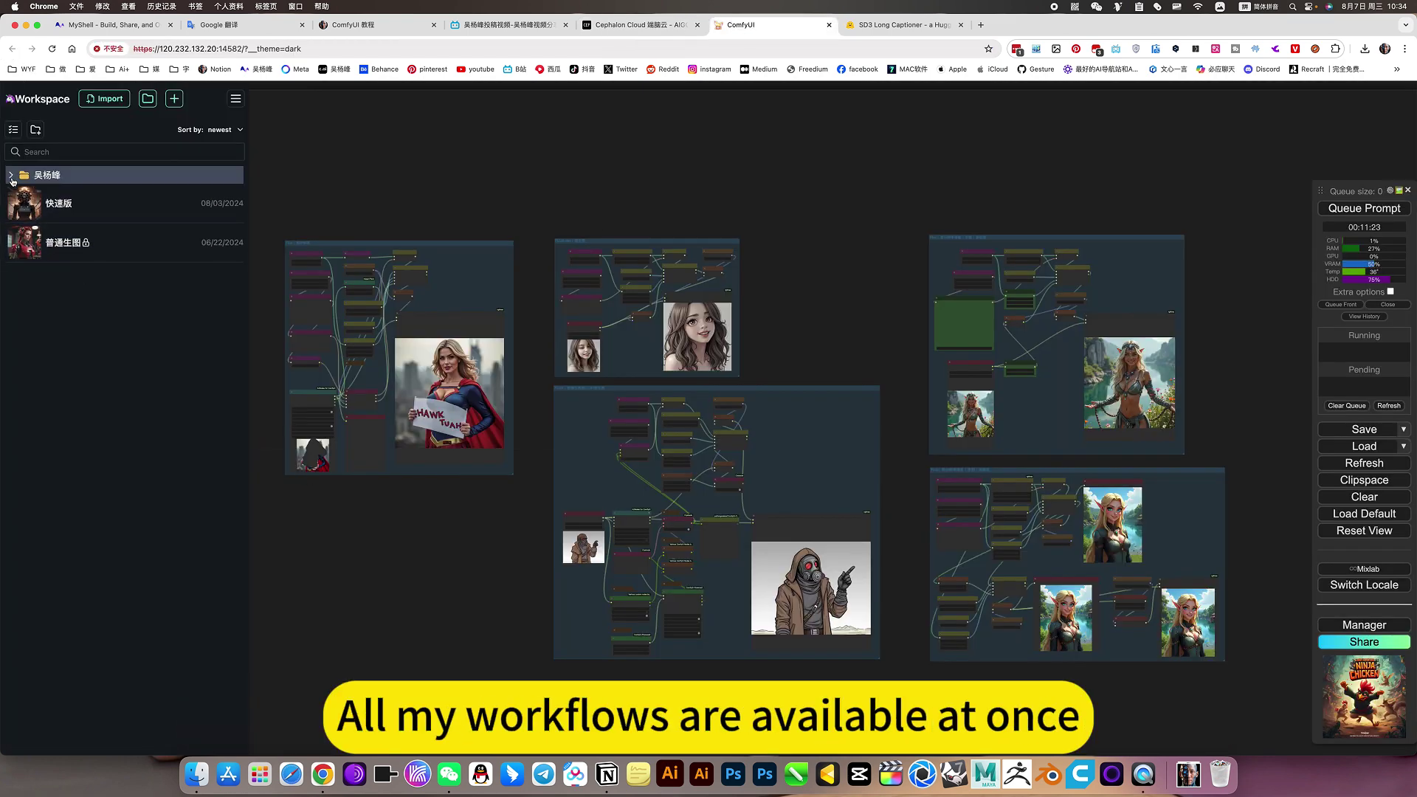
pyautogui.click(12, 177)
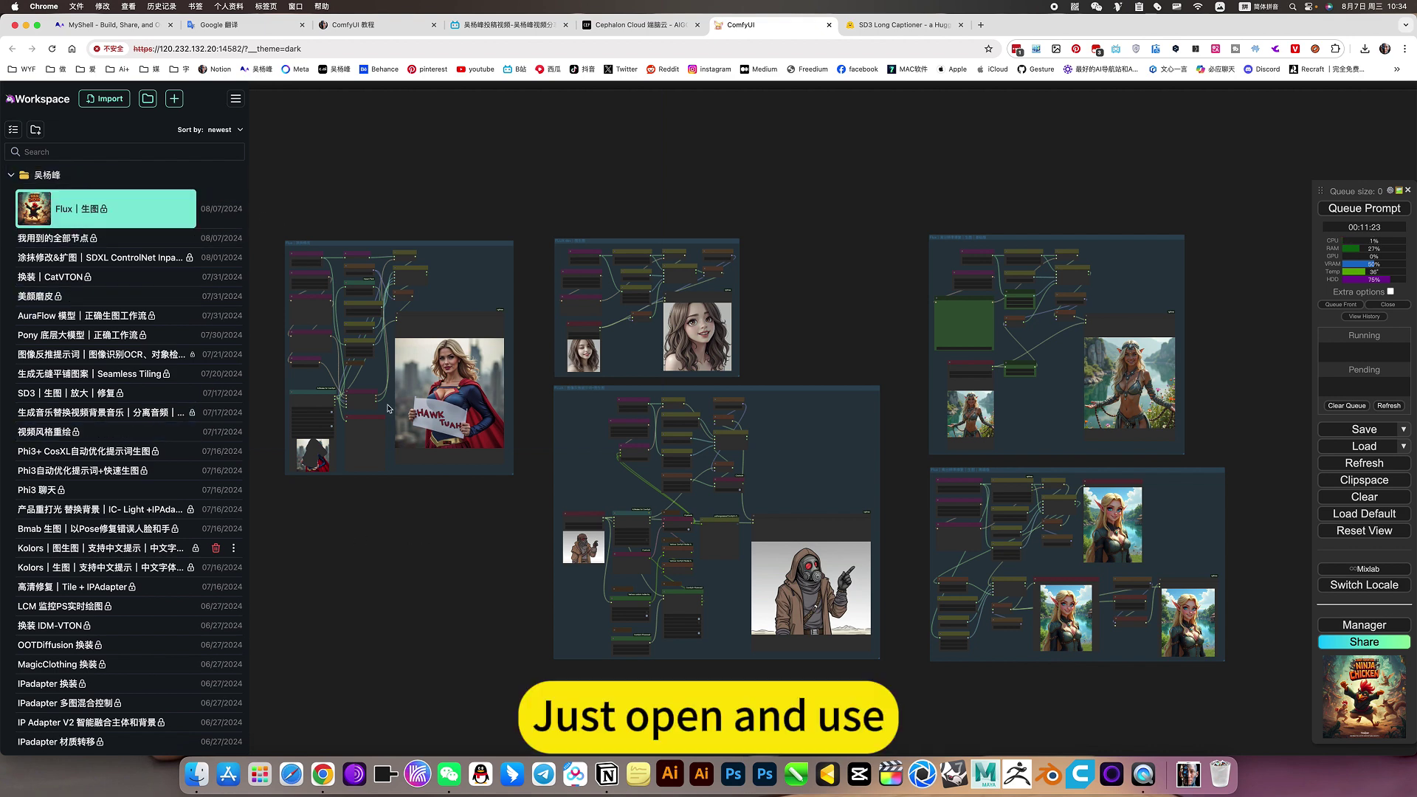
pyautogui.click(381, 548)
pyautogui.moveTo(332, 535); pyautogui.dragTo(378, 573)
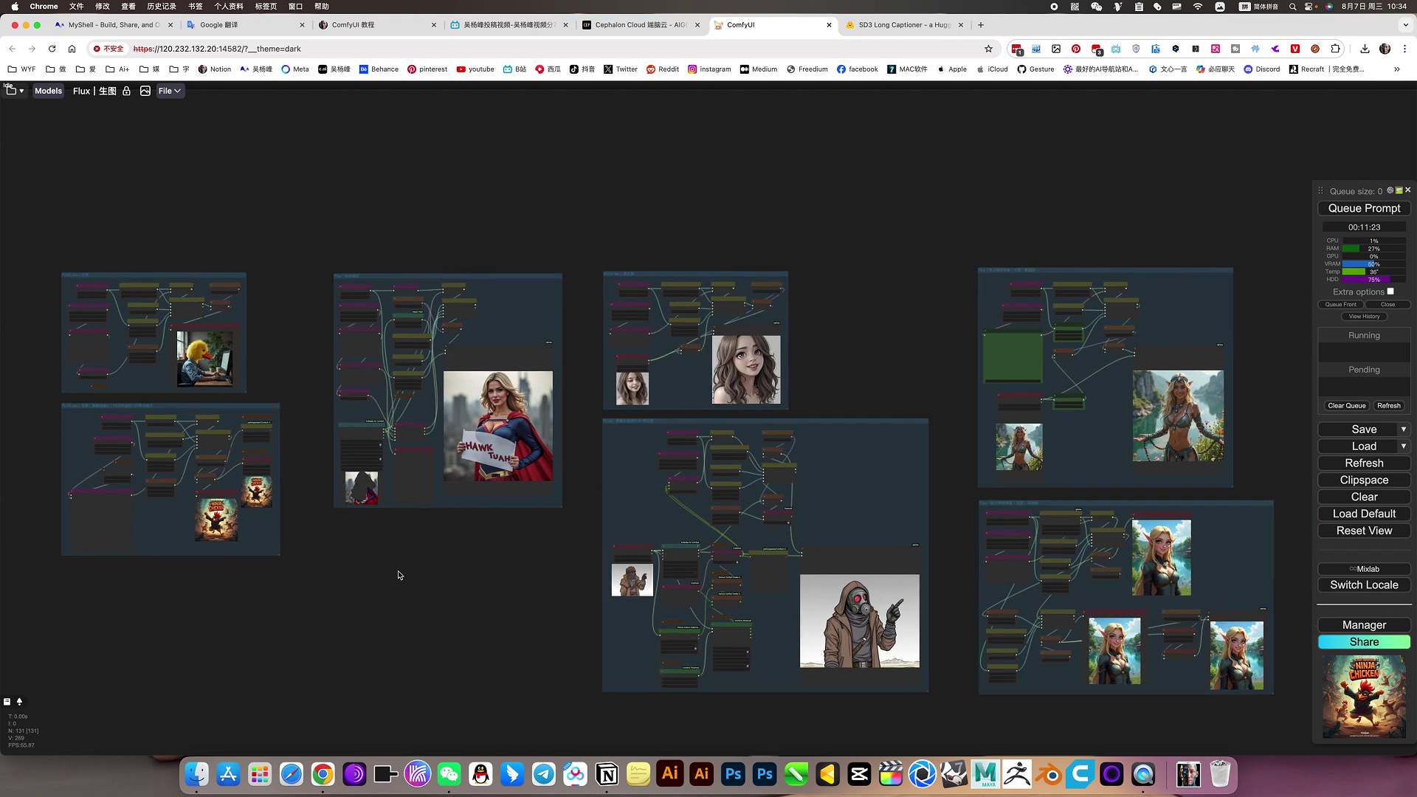
# Examine the FLUX dev group that combines T5 natural-language and SD word prompts, from its loader nodes to the poster output
pyautogui.moveTo(186, 486); pyautogui.dragTo(597, 466)
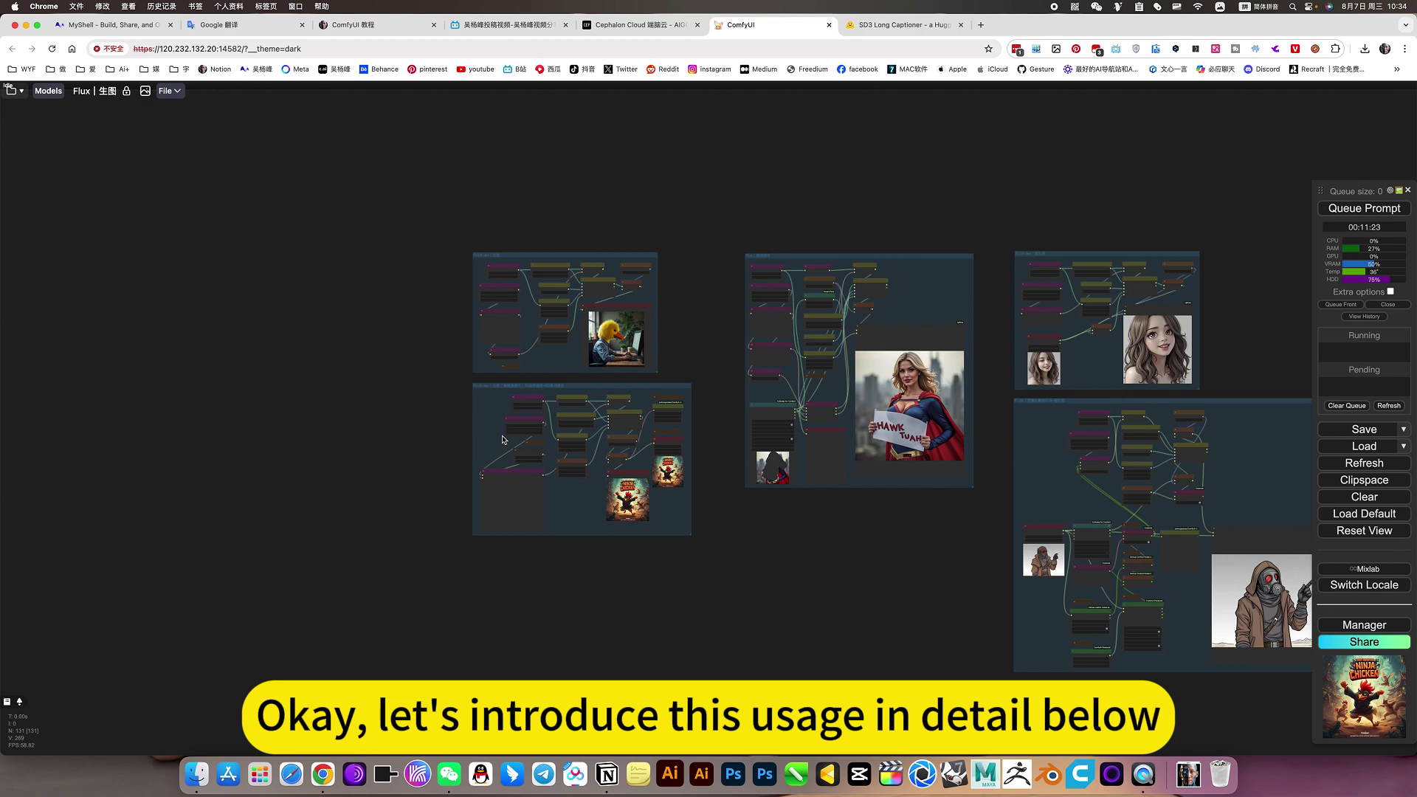
pyautogui.scroll(6, 519, 440)
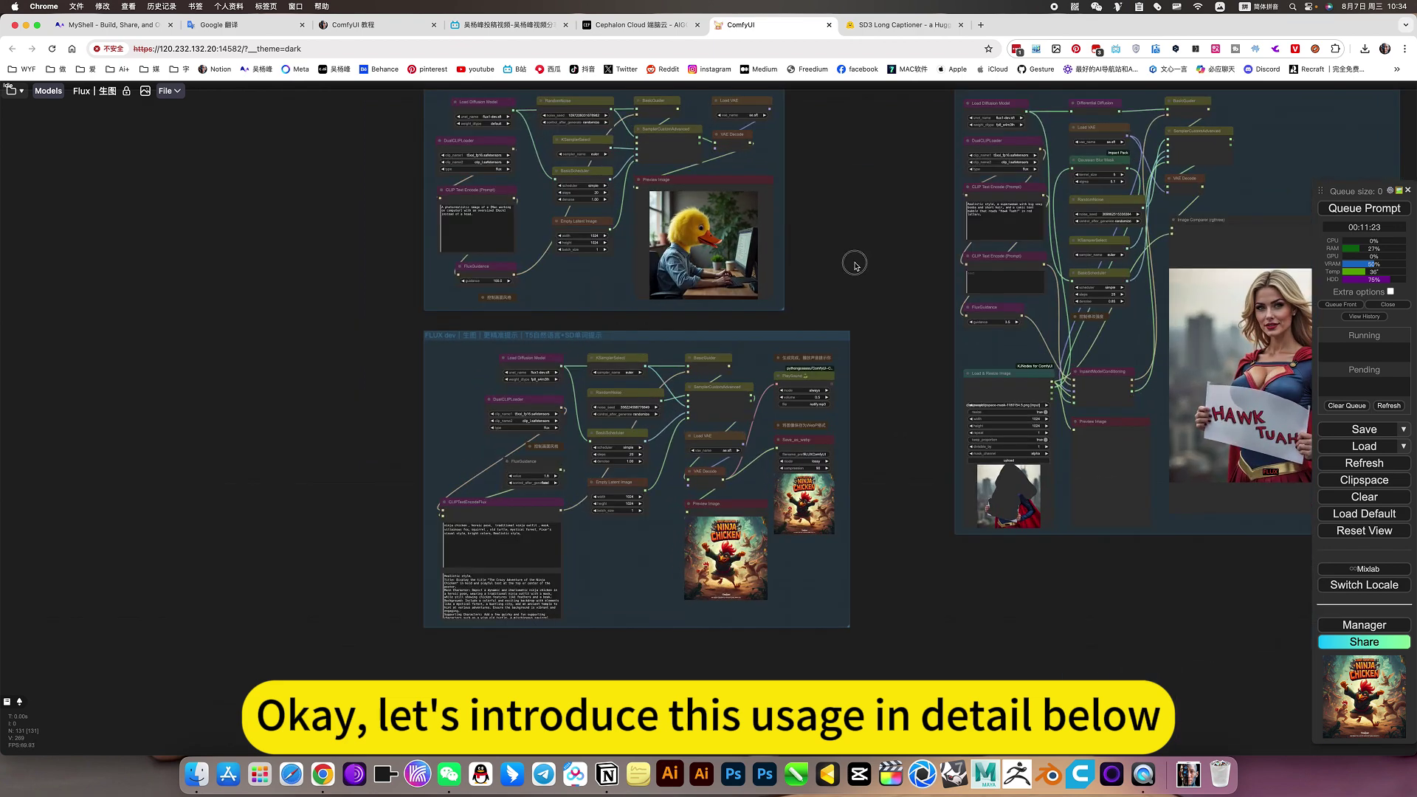
pyautogui.moveTo(854, 262); pyautogui.dragTo(865, 333)
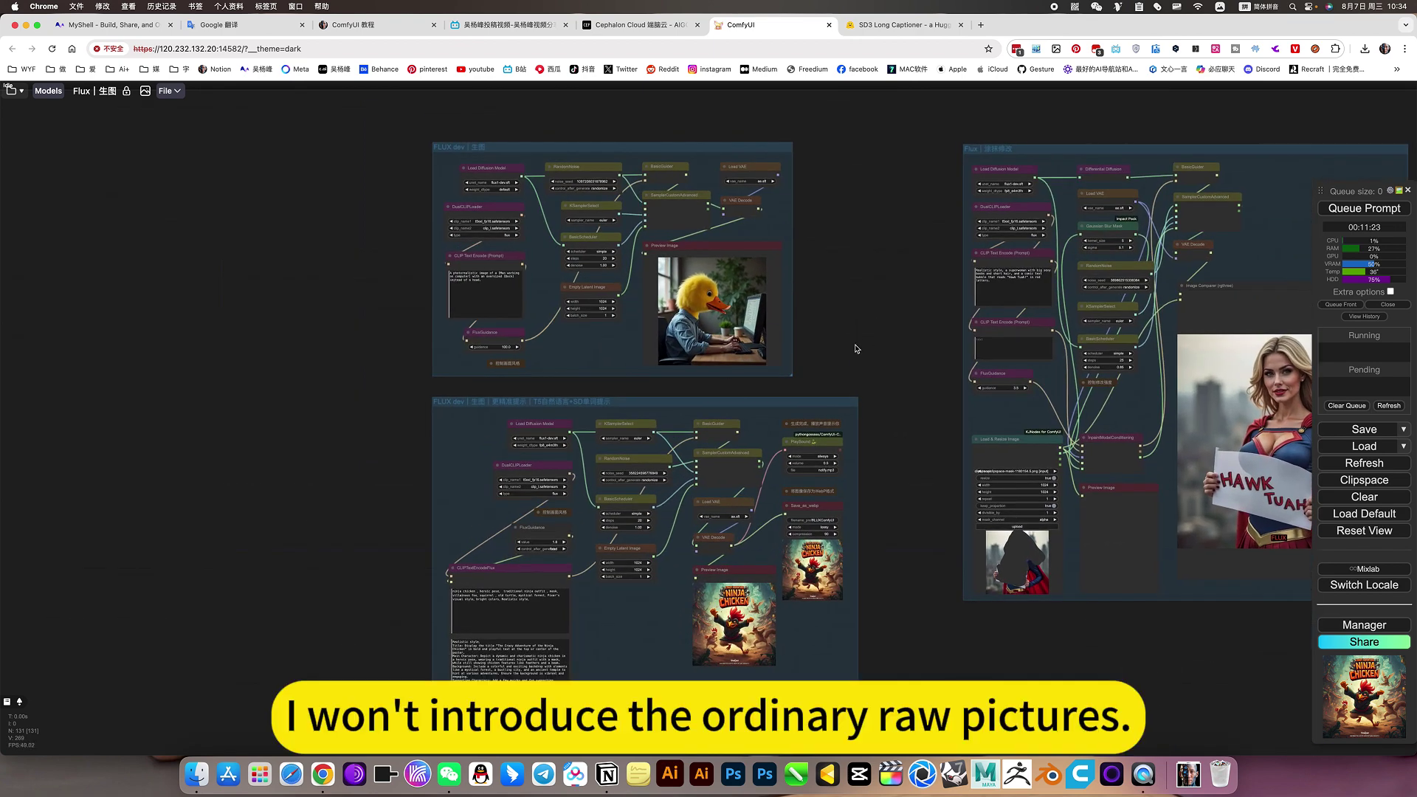
pyautogui.moveTo(857, 272); pyautogui.dragTo(859, 154)
pyautogui.scroll(5, 647, 453)
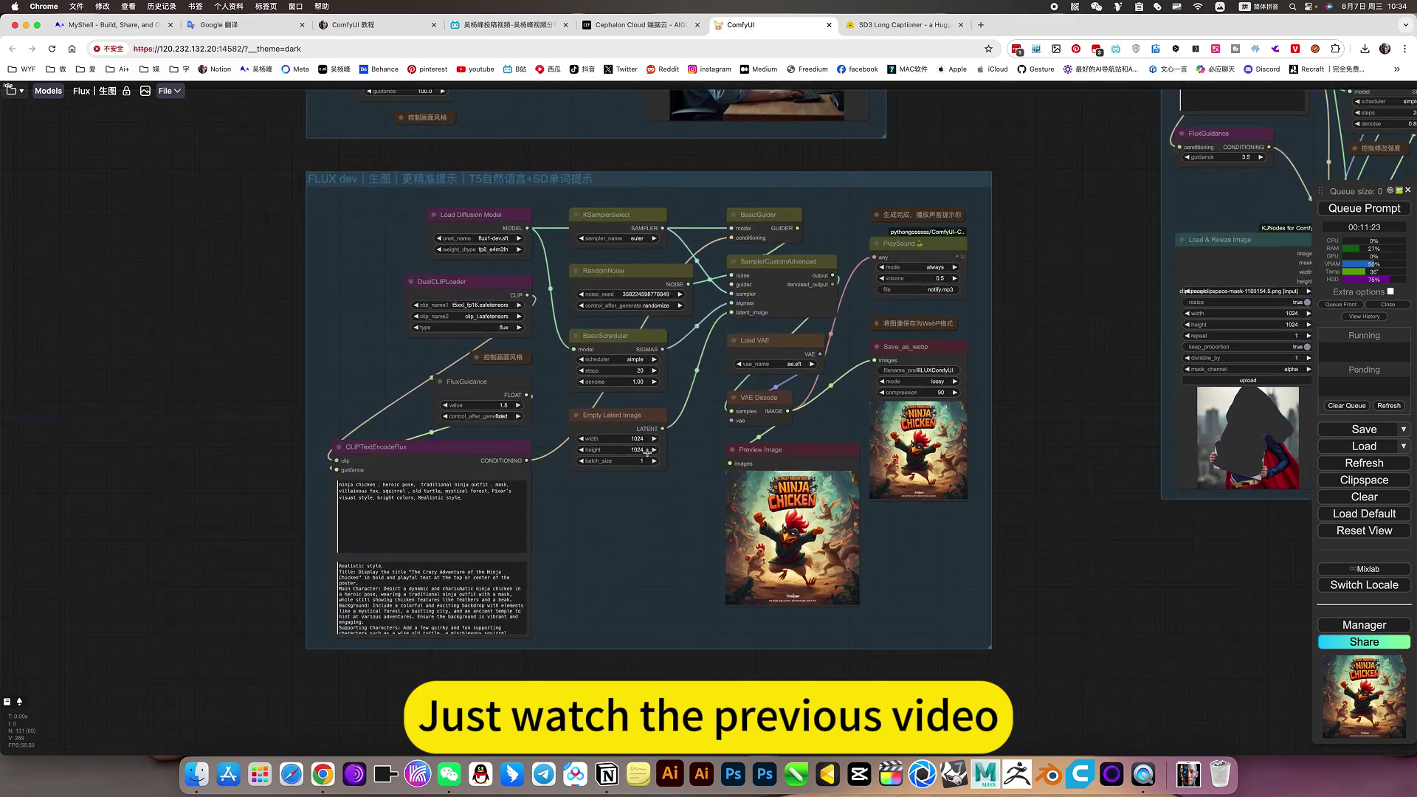
pyautogui.scroll(4, 661, 503)
pyautogui.moveTo(705, 448); pyautogui.dragTo(735, 544)
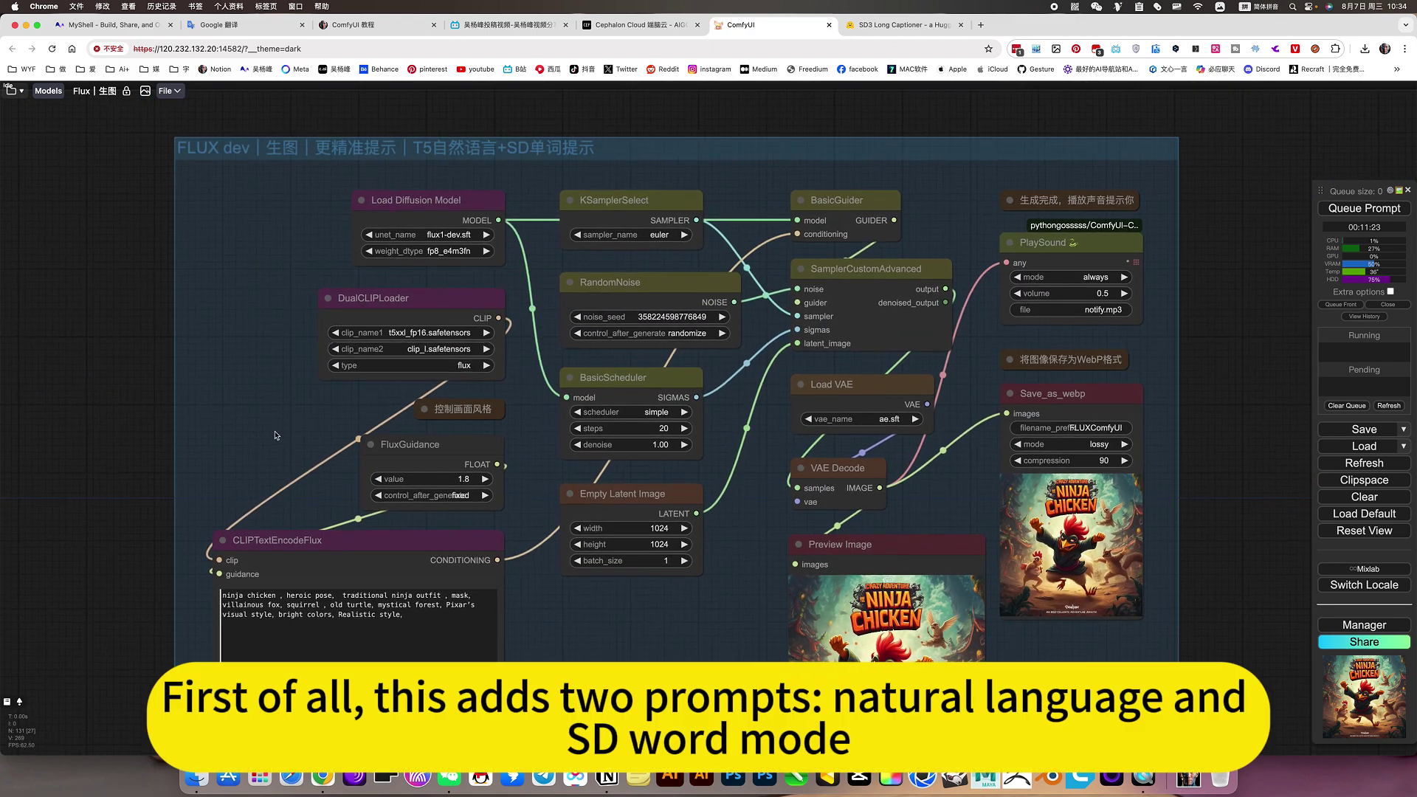
pyautogui.moveTo(310, 363); pyautogui.dragTo(350, 392)
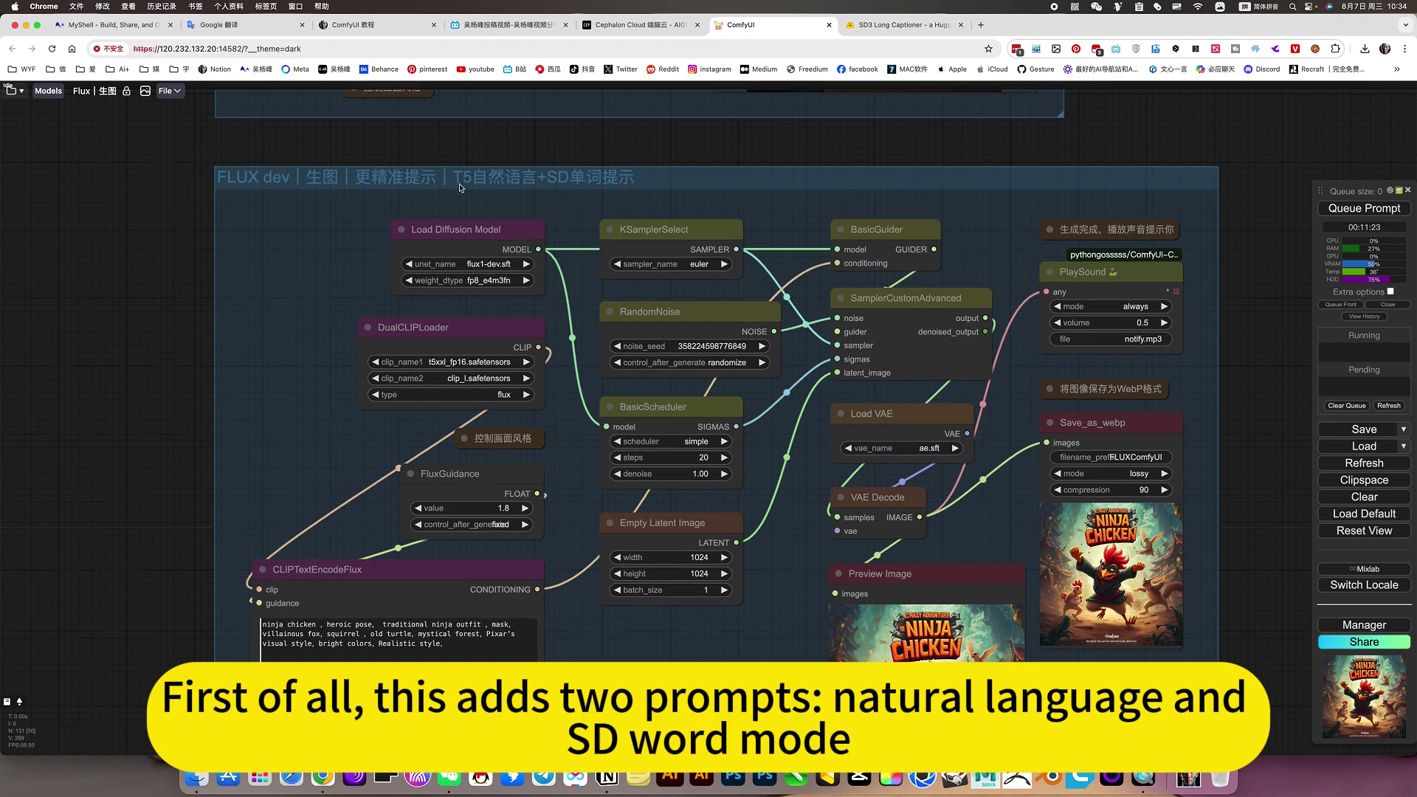
pyautogui.scroll(-5, 265, 478)
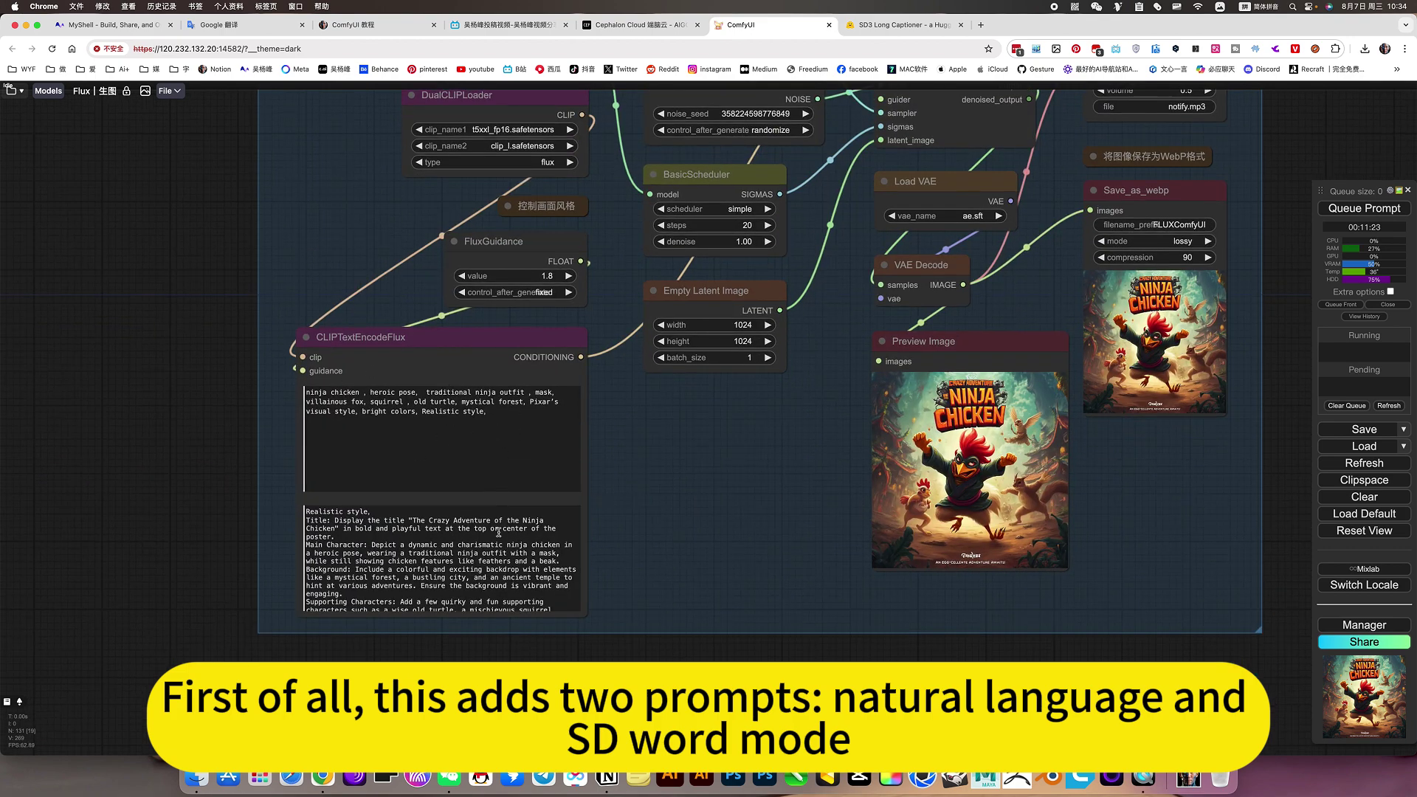
pyautogui.hscroll(2, 583, 435)
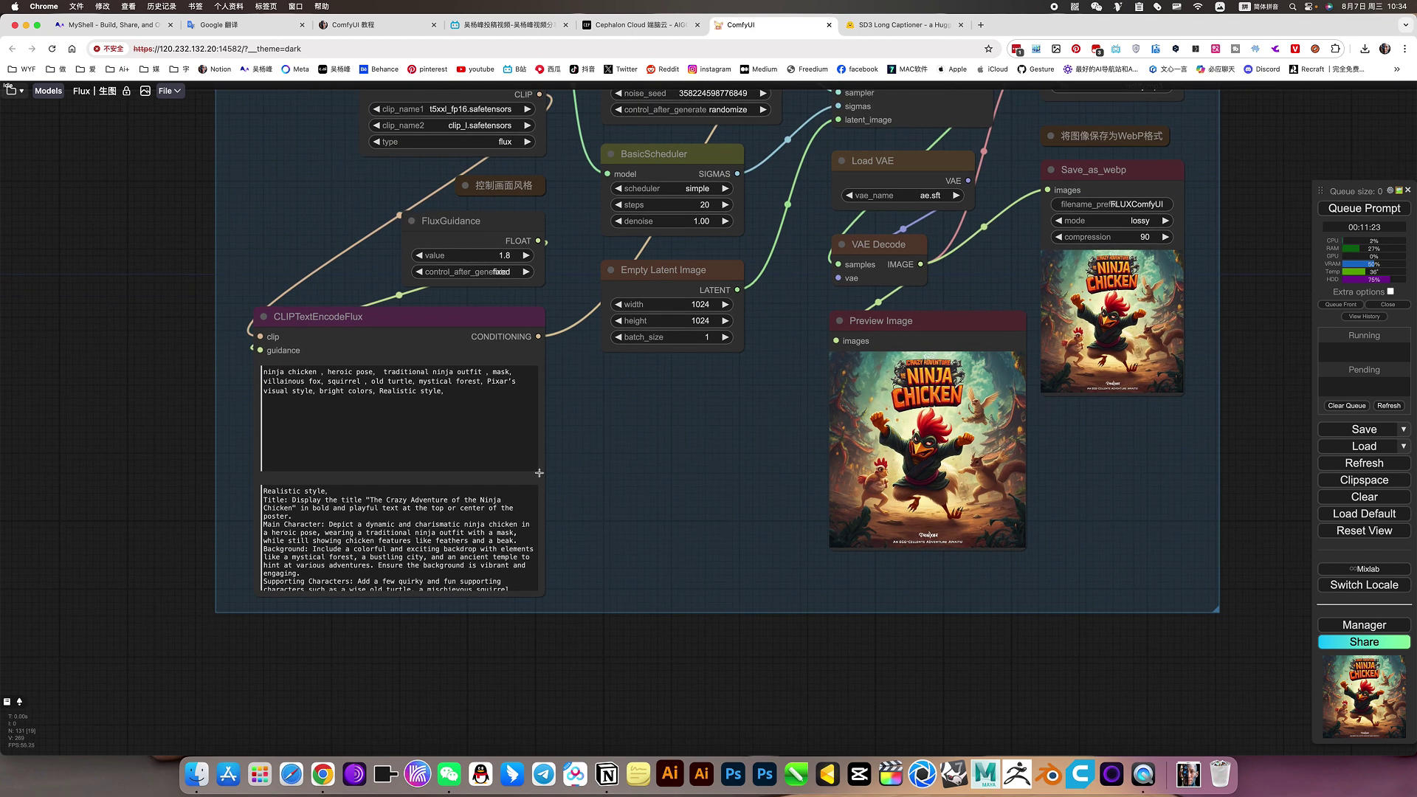
# Compare the SD word prompt and the natural-language paragraph in the CLIPTextEncodeFlux node with the generated Ninja Chicken poster
pyautogui.click(473, 527)
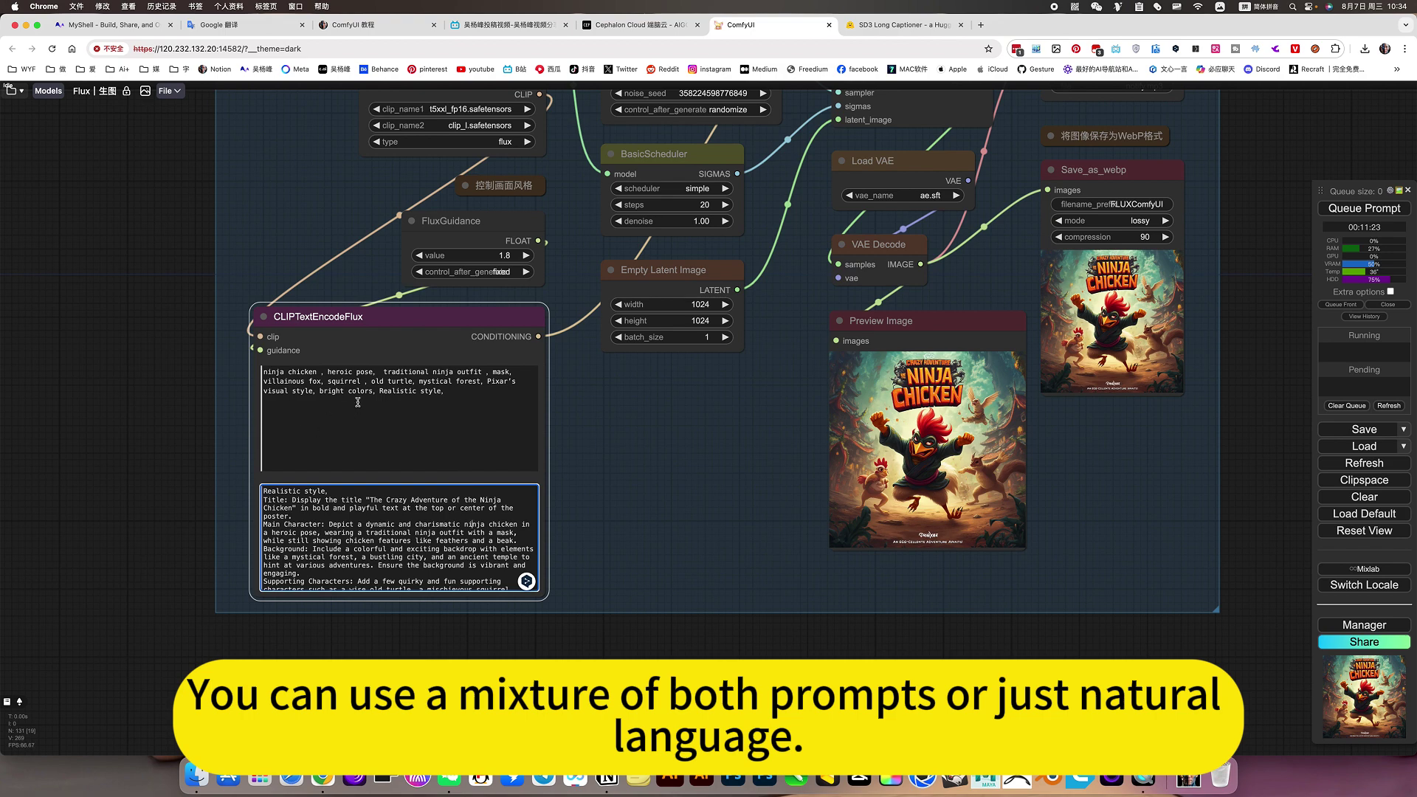
pyautogui.click(432, 407)
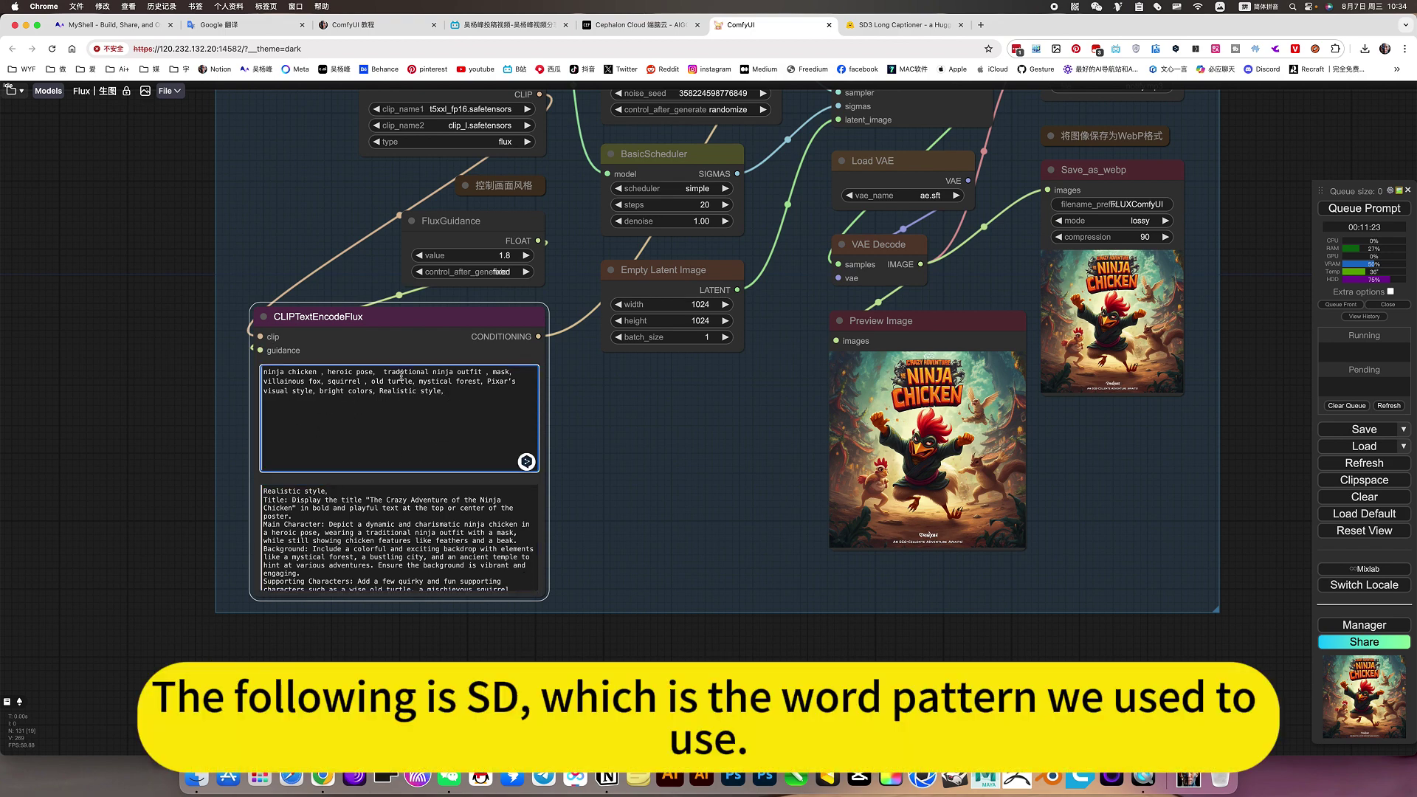
pyautogui.scroll(5, 622, 409)
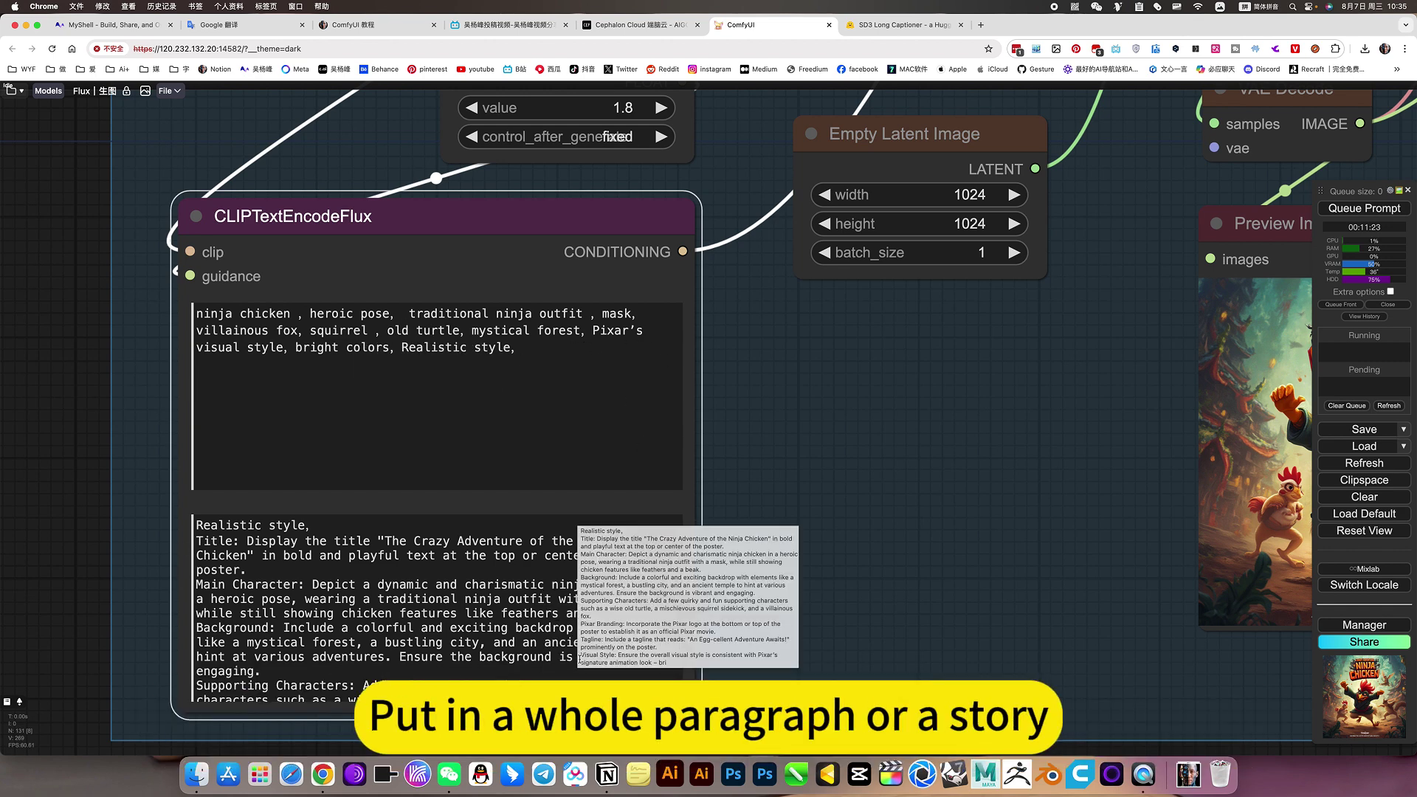
pyautogui.scroll(-5, 555, 659)
pyautogui.scroll(5, 555, 659)
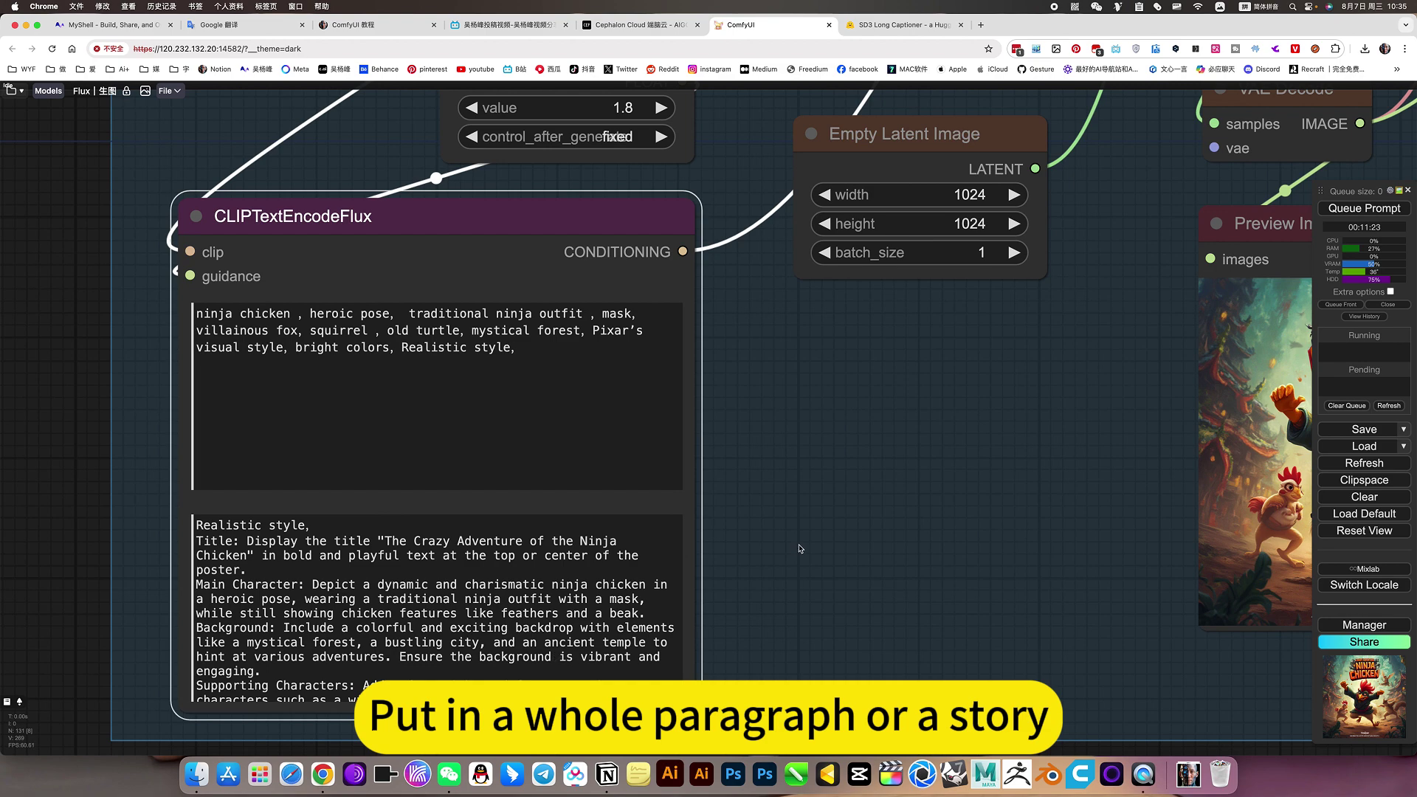
pyautogui.moveTo(804, 538); pyautogui.dragTo(741, 577)
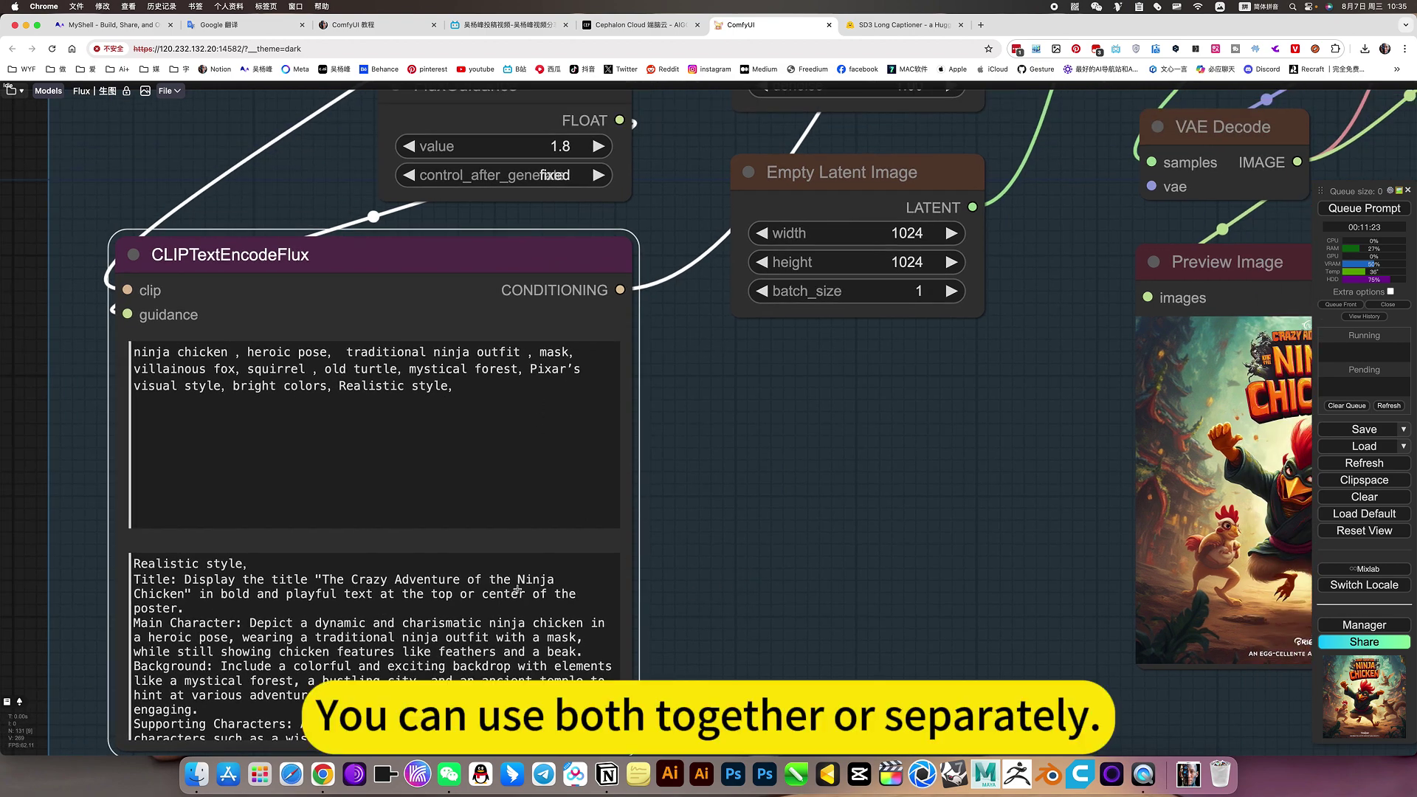
pyautogui.scroll(-4, 775, 605)
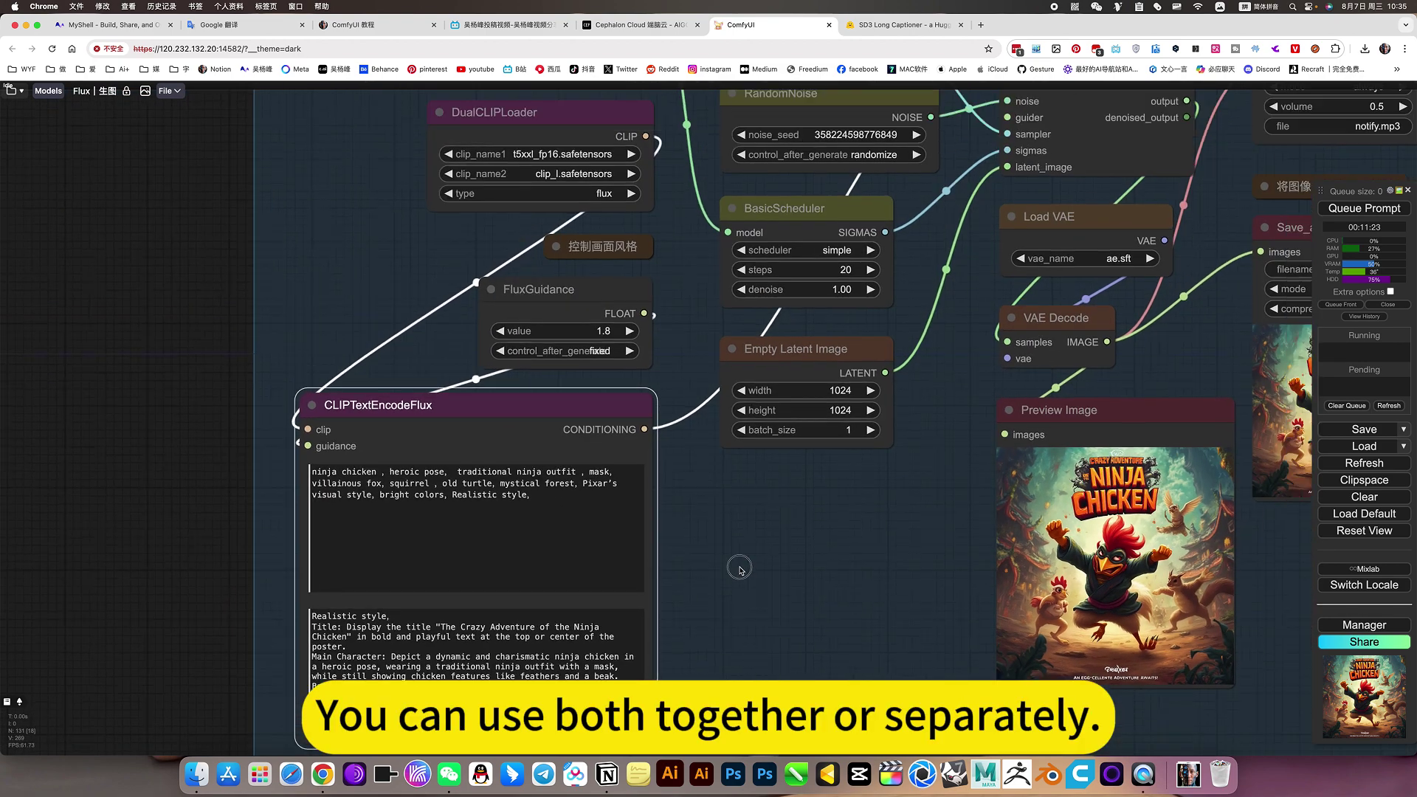
pyautogui.moveTo(764, 578); pyautogui.dragTo(601, 578)
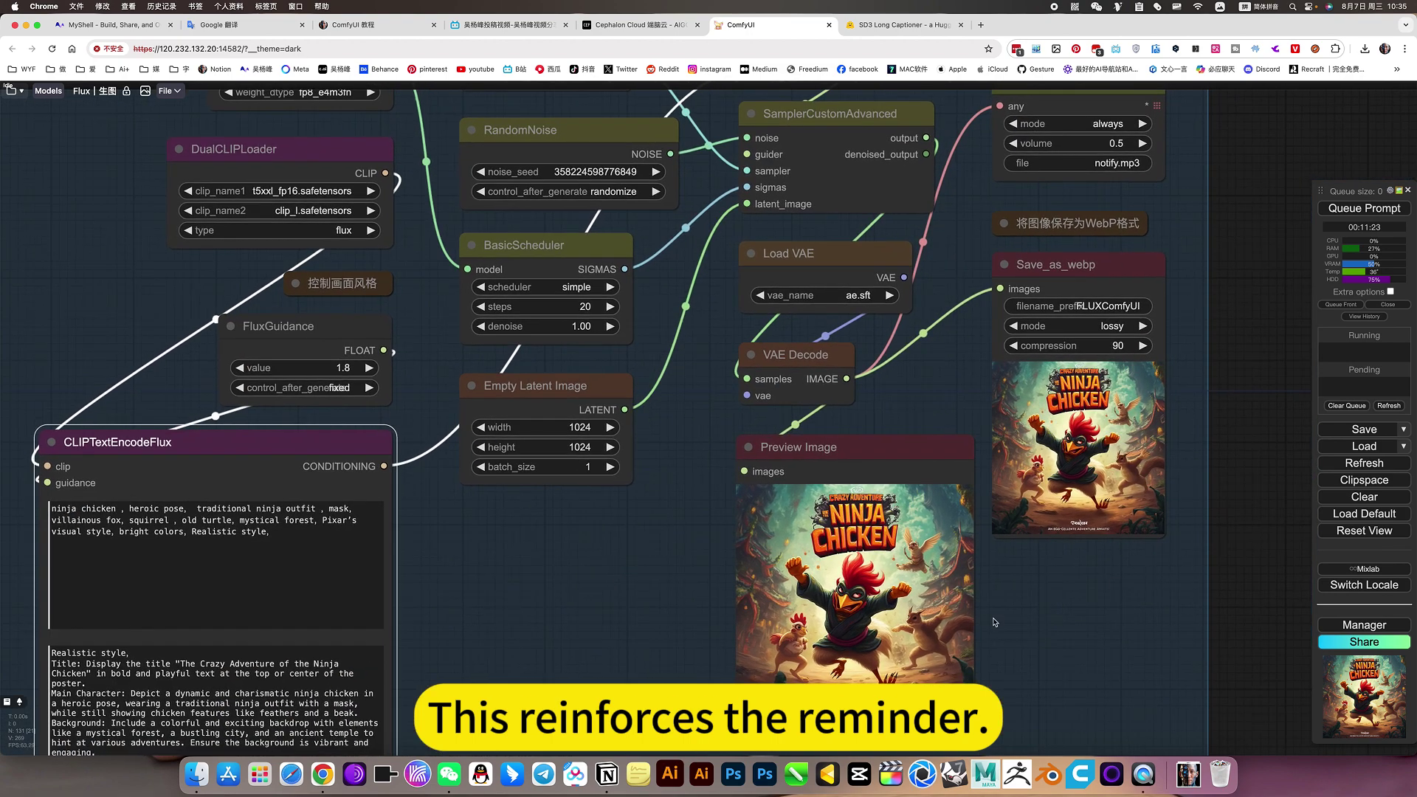
pyautogui.scroll(5, 994, 623)
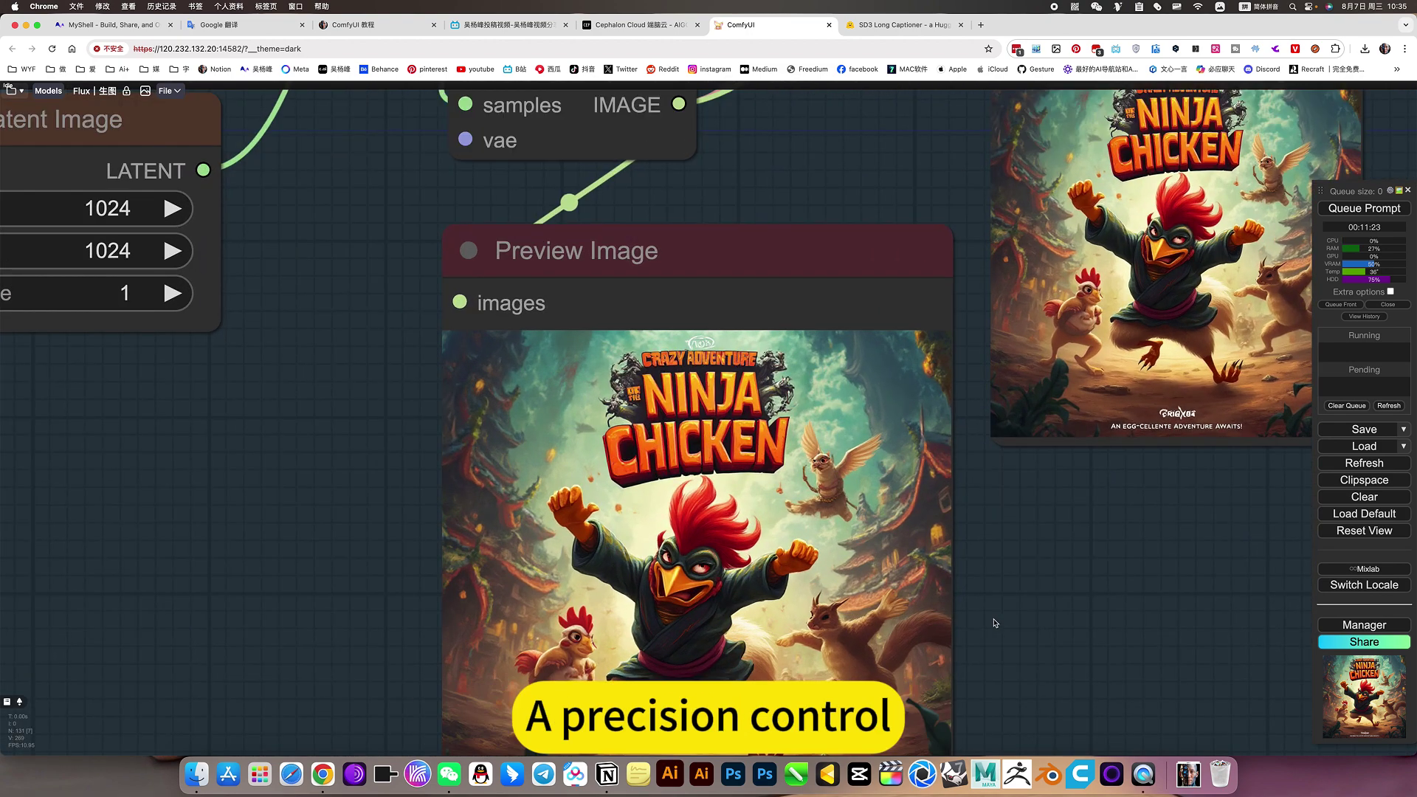
pyautogui.scroll(-5, 994, 622)
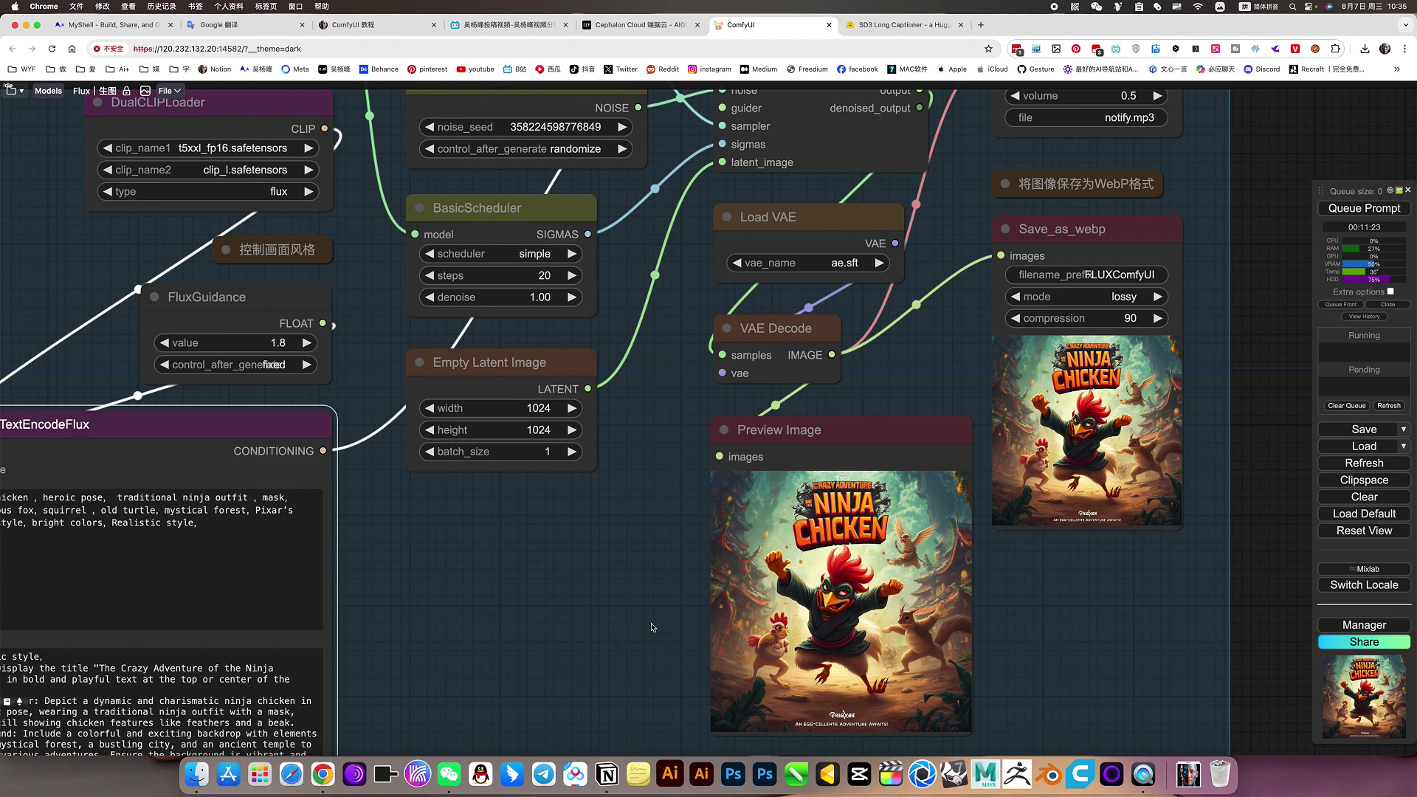
pyautogui.moveTo(567, 562); pyautogui.dragTo(960, 503)
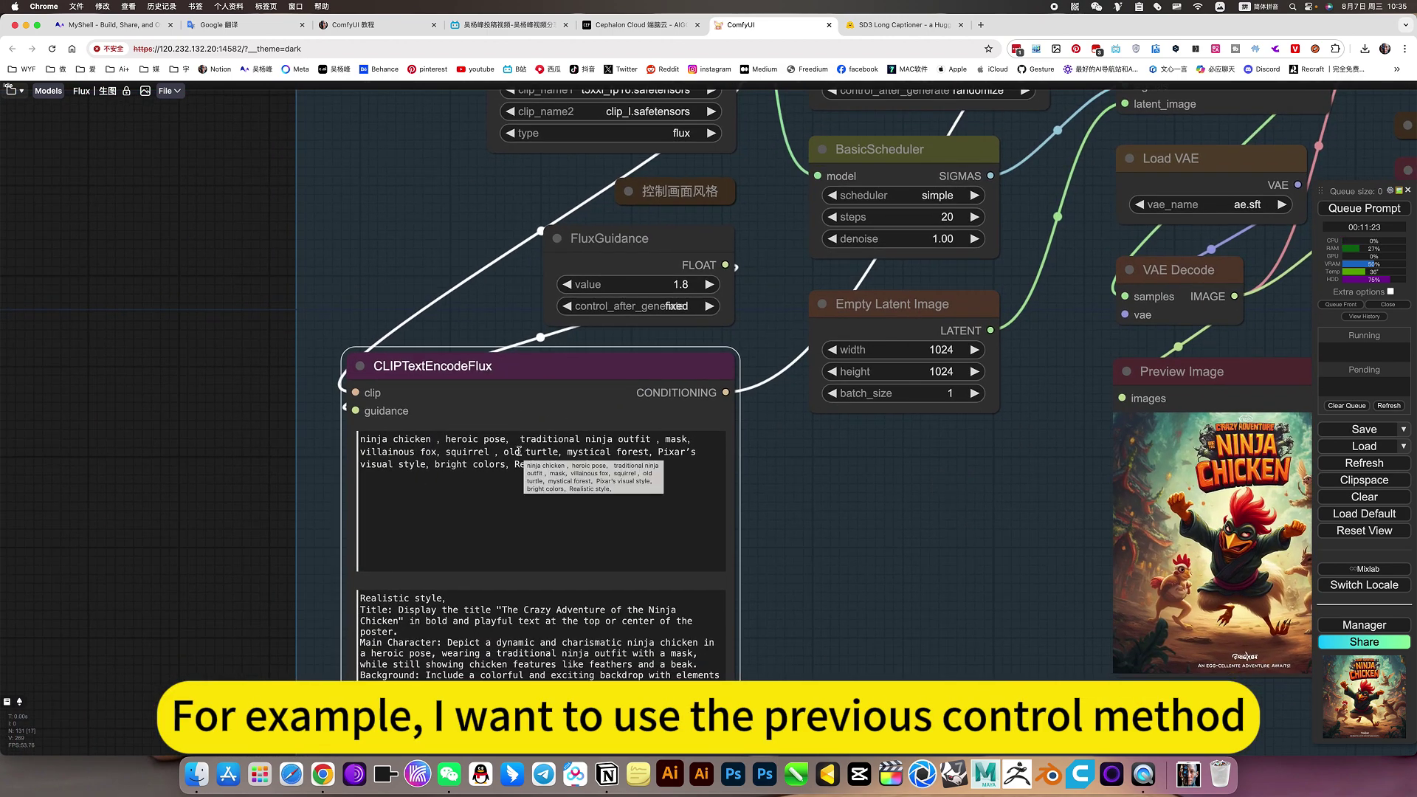
# Wrap "old turtle" in parentheses in the SD word prompt of the CLIPTextEncodeFlux node to strengthen it
pyautogui.click(567, 453)
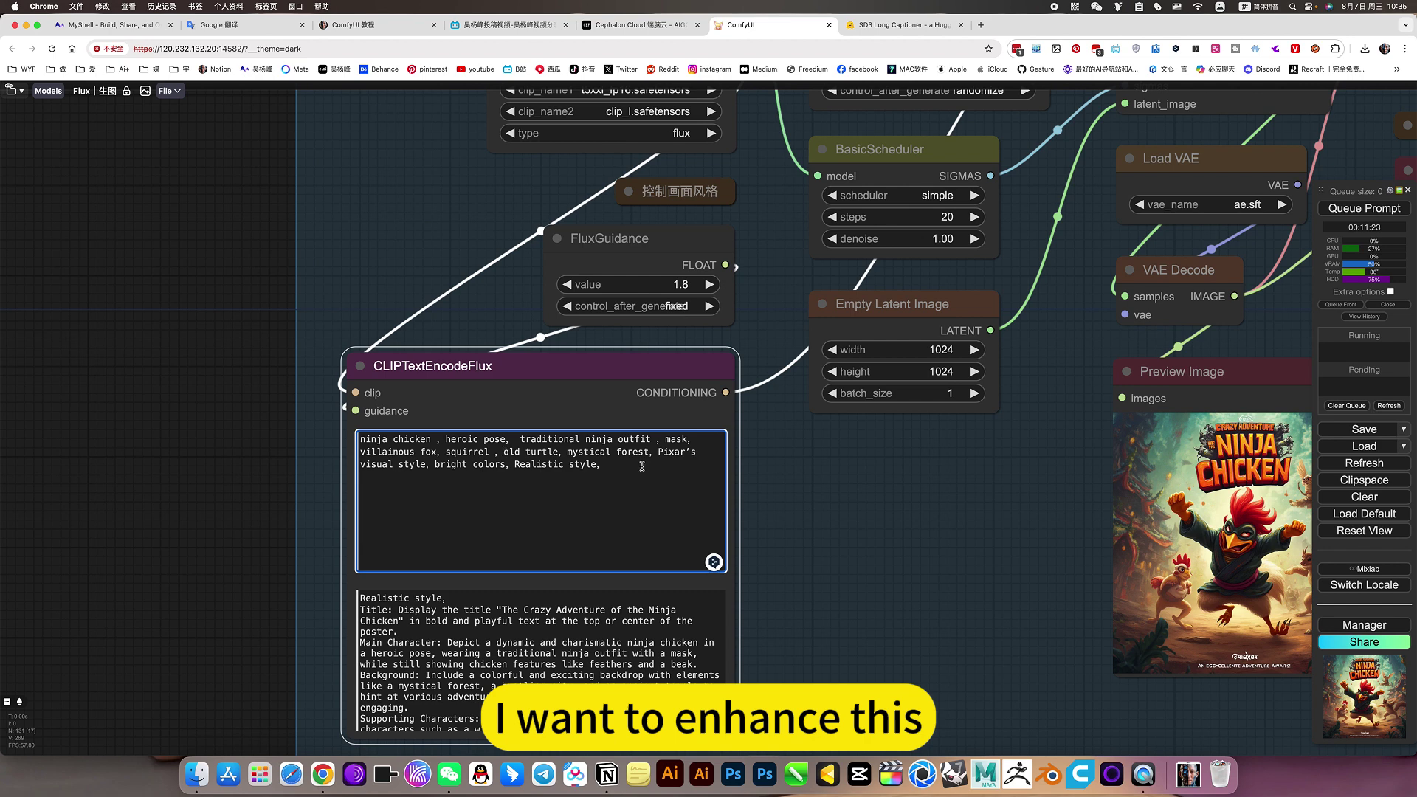
pyautogui.write('(')
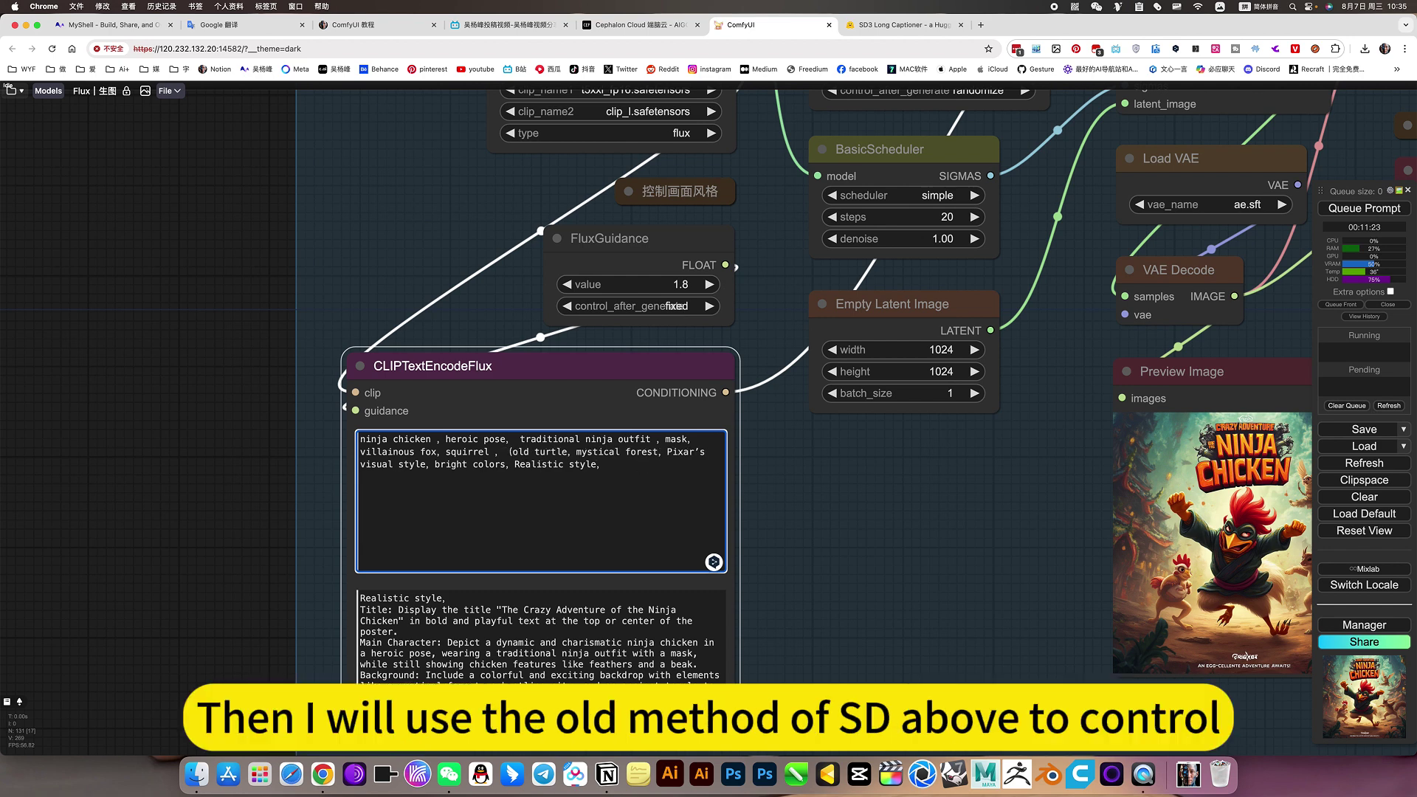
pyautogui.press('BackSpace')
pyautogui.press('BackSpace')
pyautogui.hotkey('ctrl', 'space')
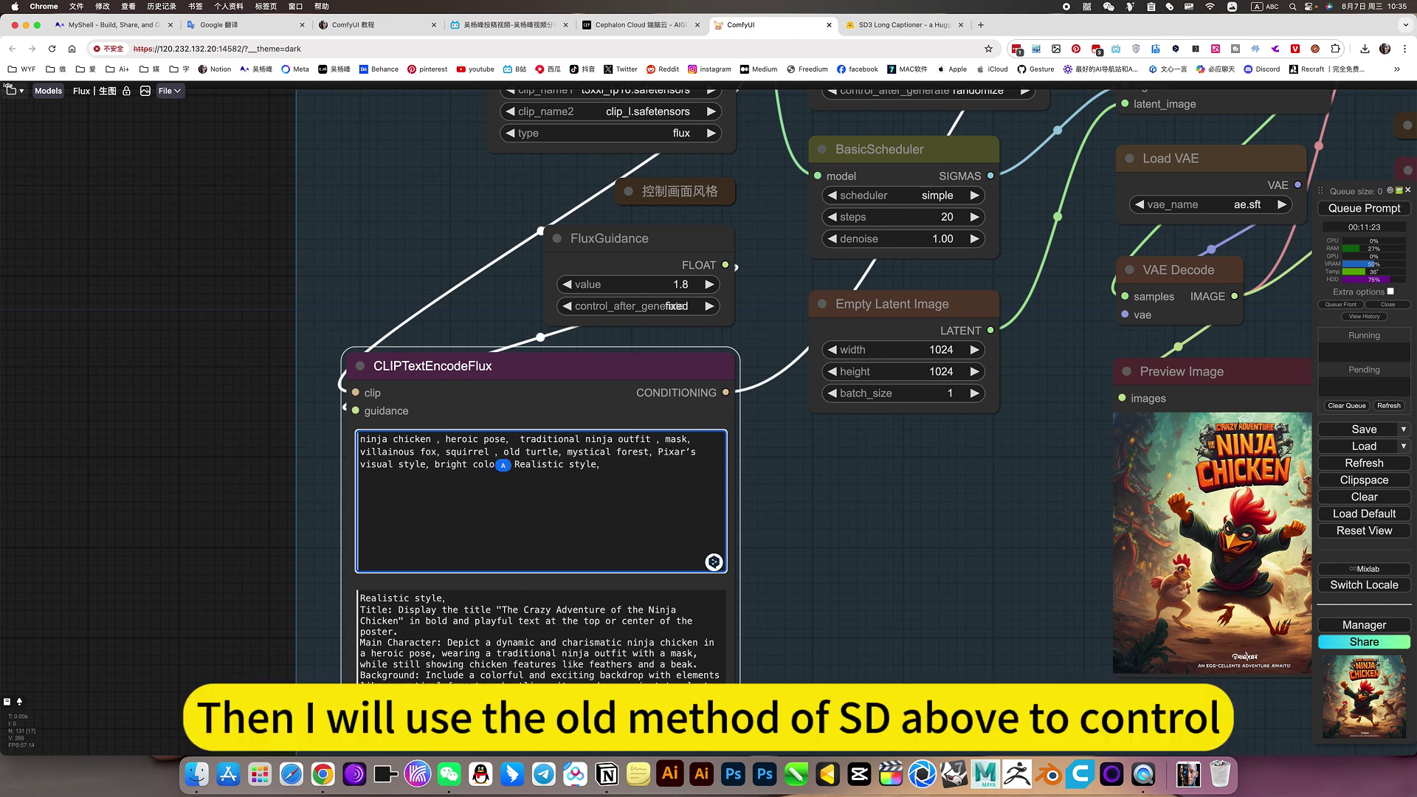
pyautogui.write('(')
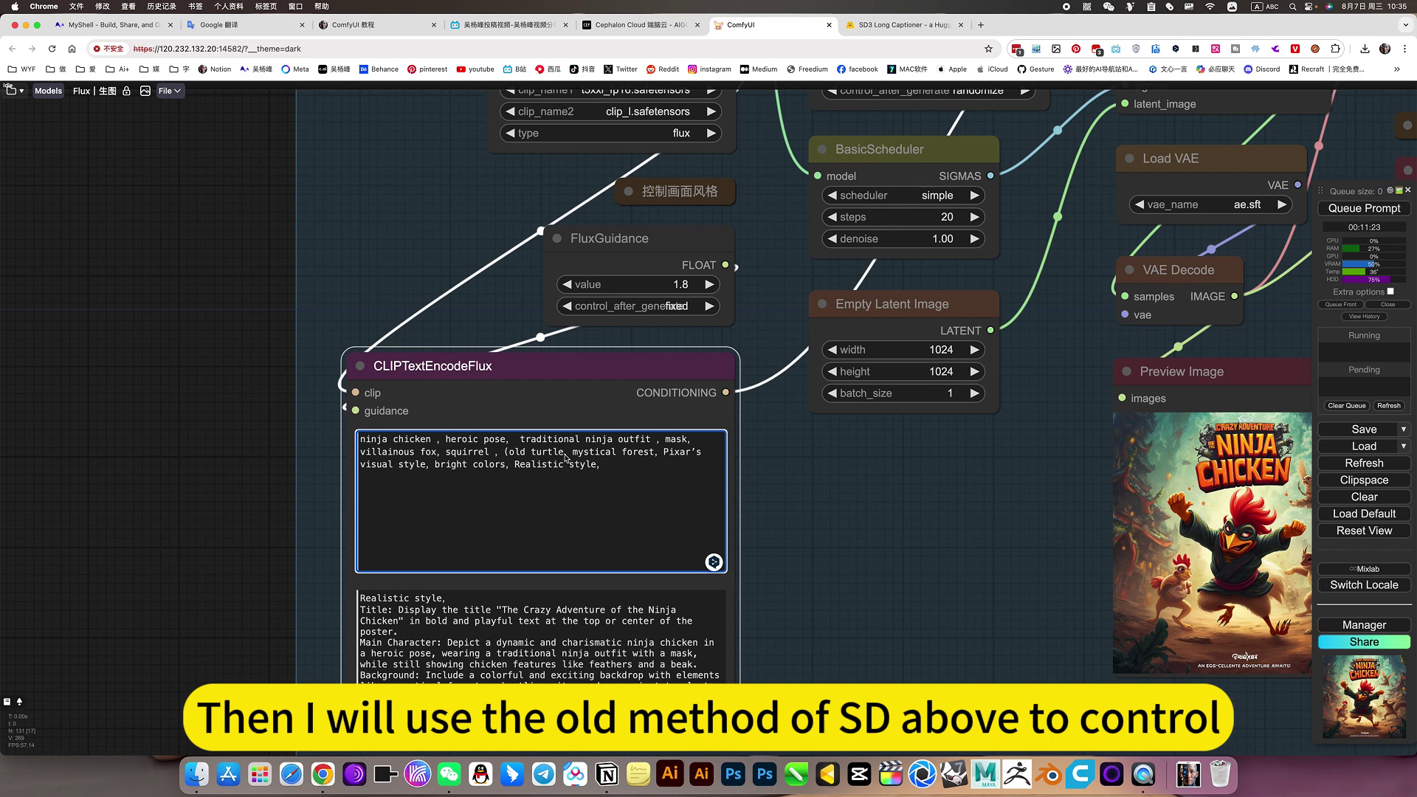
pyautogui.write(')')
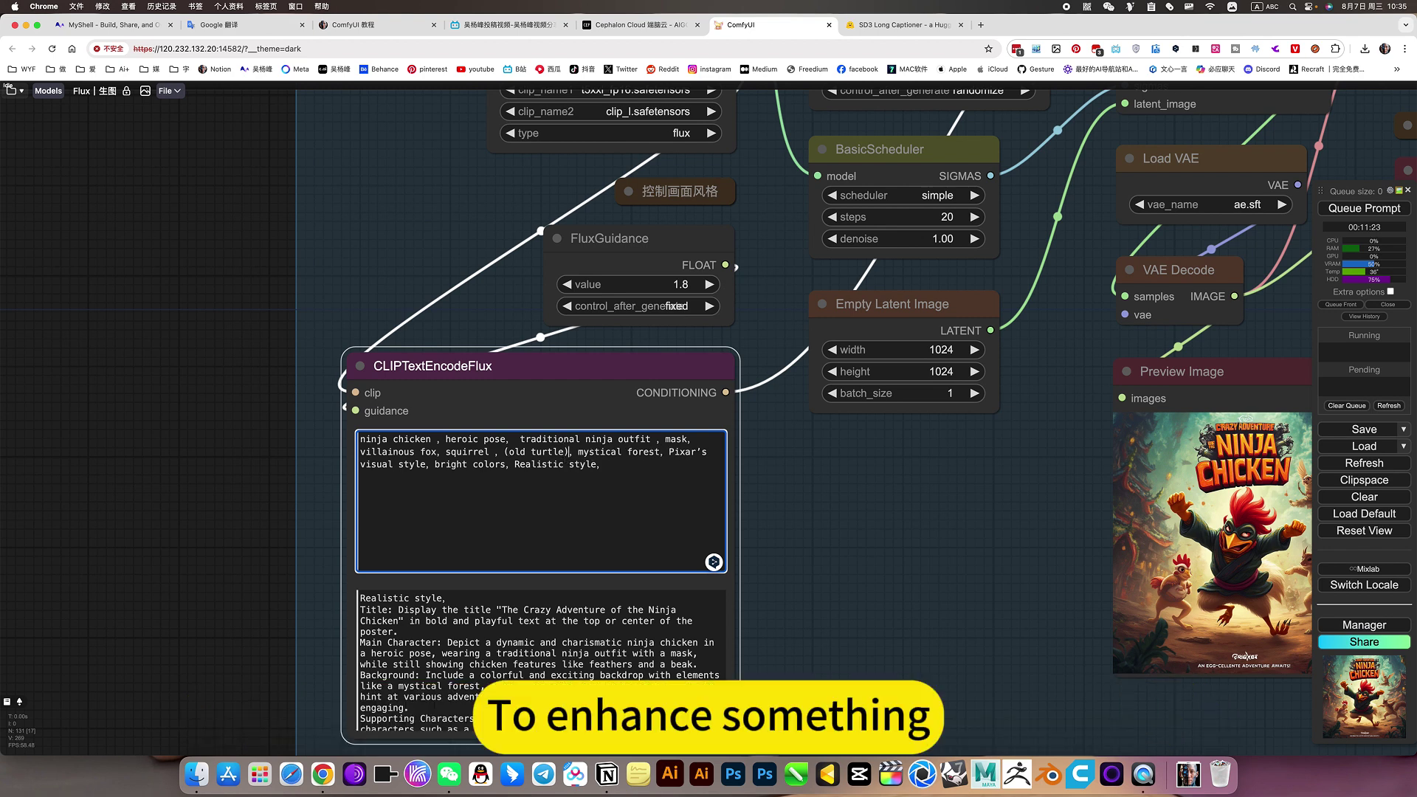
pyautogui.click(901, 494)
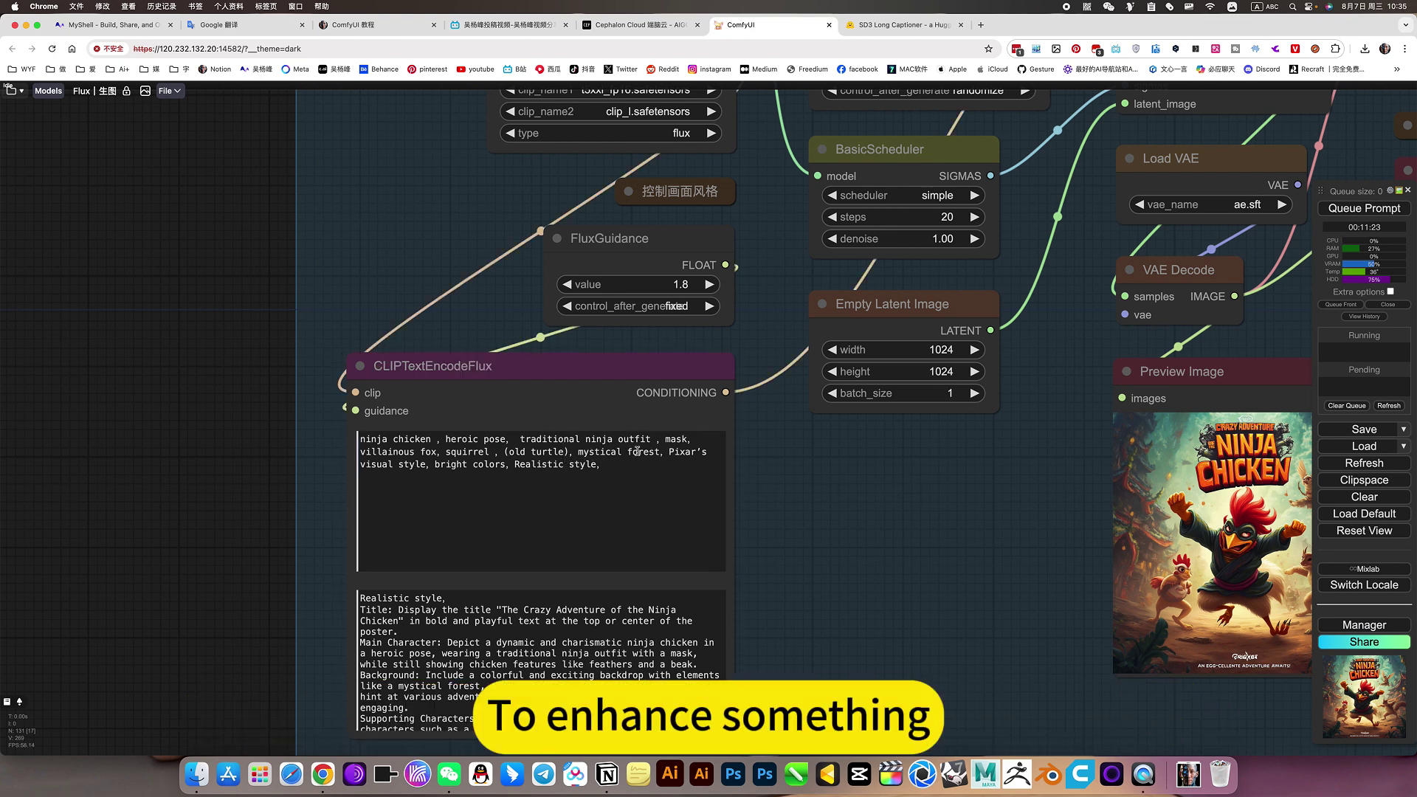
# Bypass the nodes of the duck text-to-image group and set the superheroine group's nodes to Never
pyautogui.moveTo(966, 552); pyautogui.dragTo(797, 565)
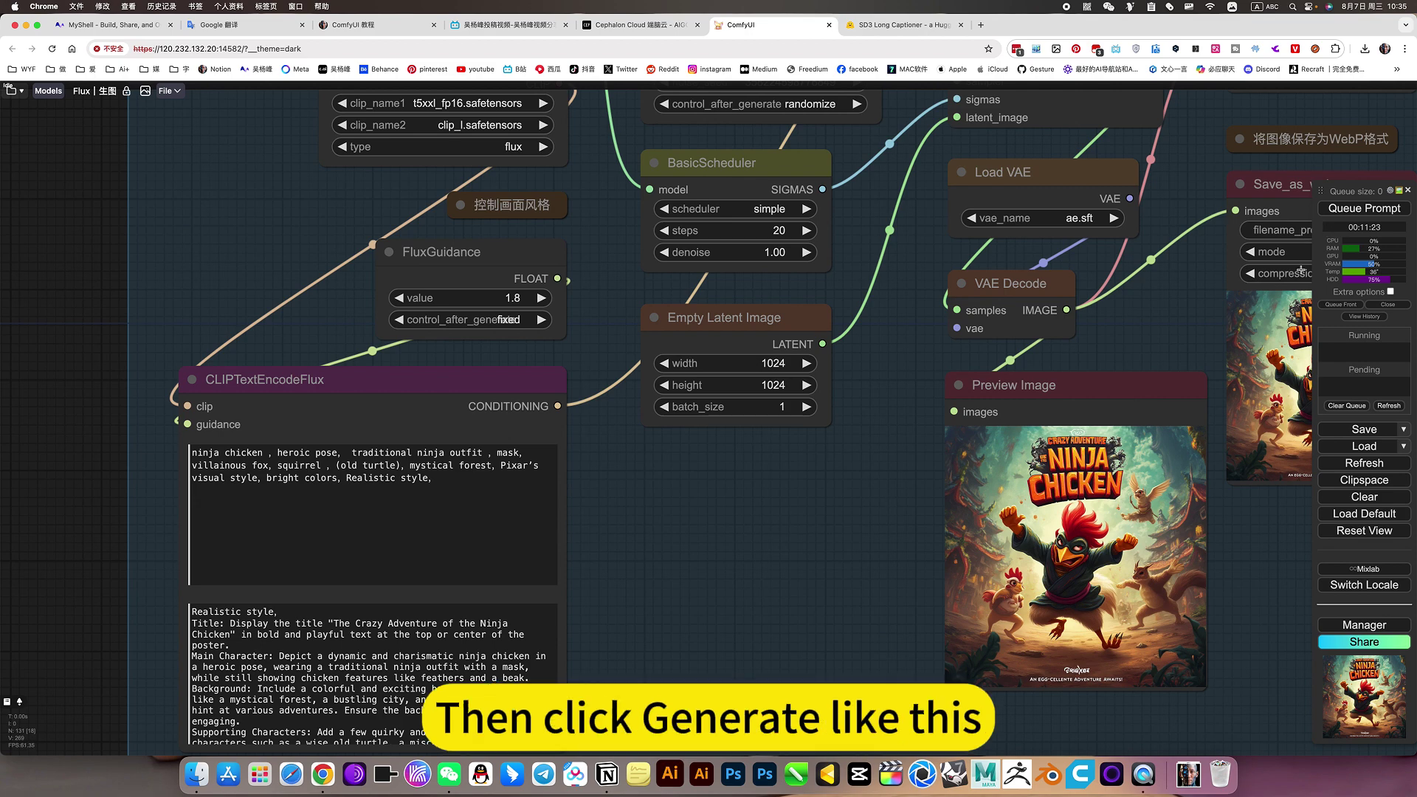
pyautogui.scroll(-10, 1089, 329)
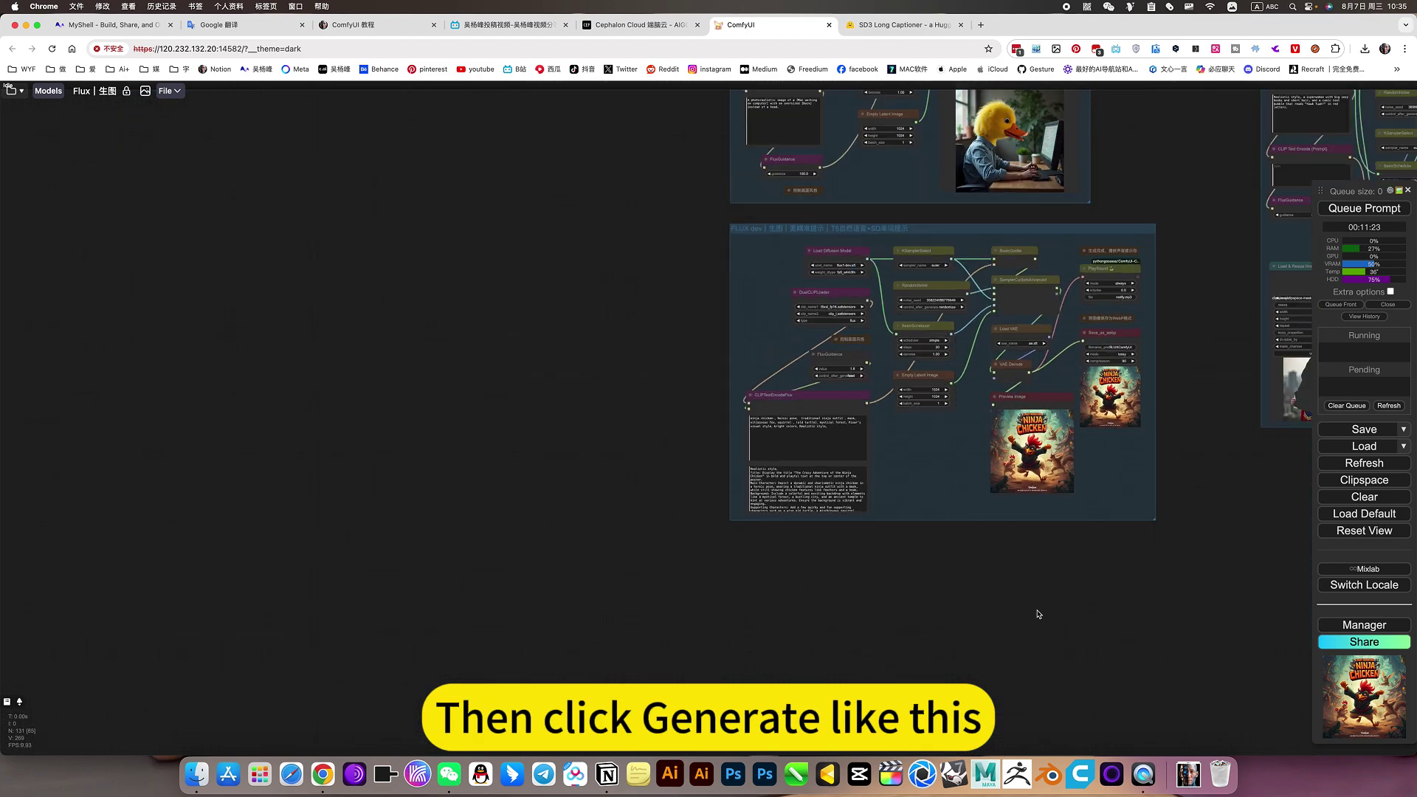
pyautogui.moveTo(792, 630); pyautogui.dragTo(493, 666)
pyautogui.rightClick(585, 241)
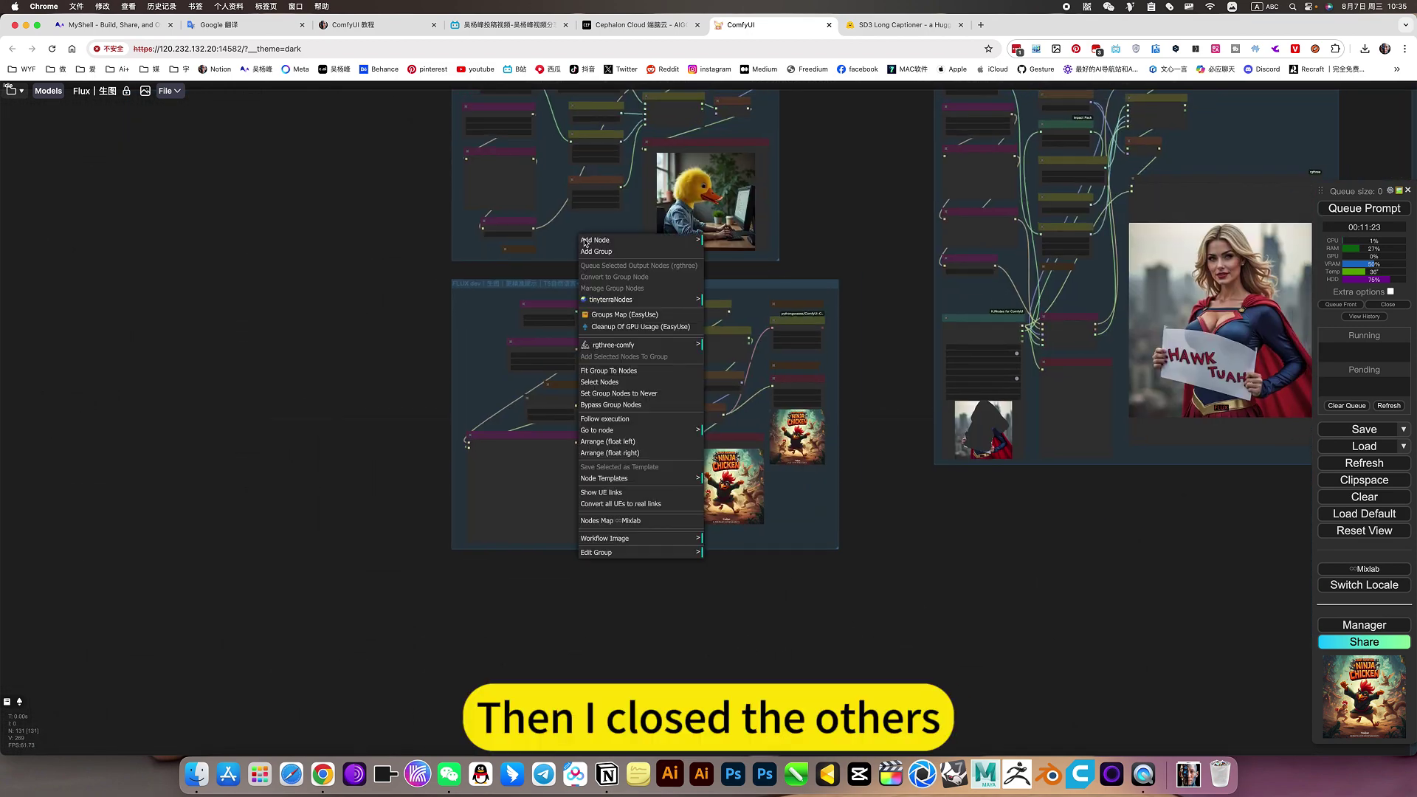
pyautogui.click(626, 393)
pyautogui.hscroll(10, 698, 617)
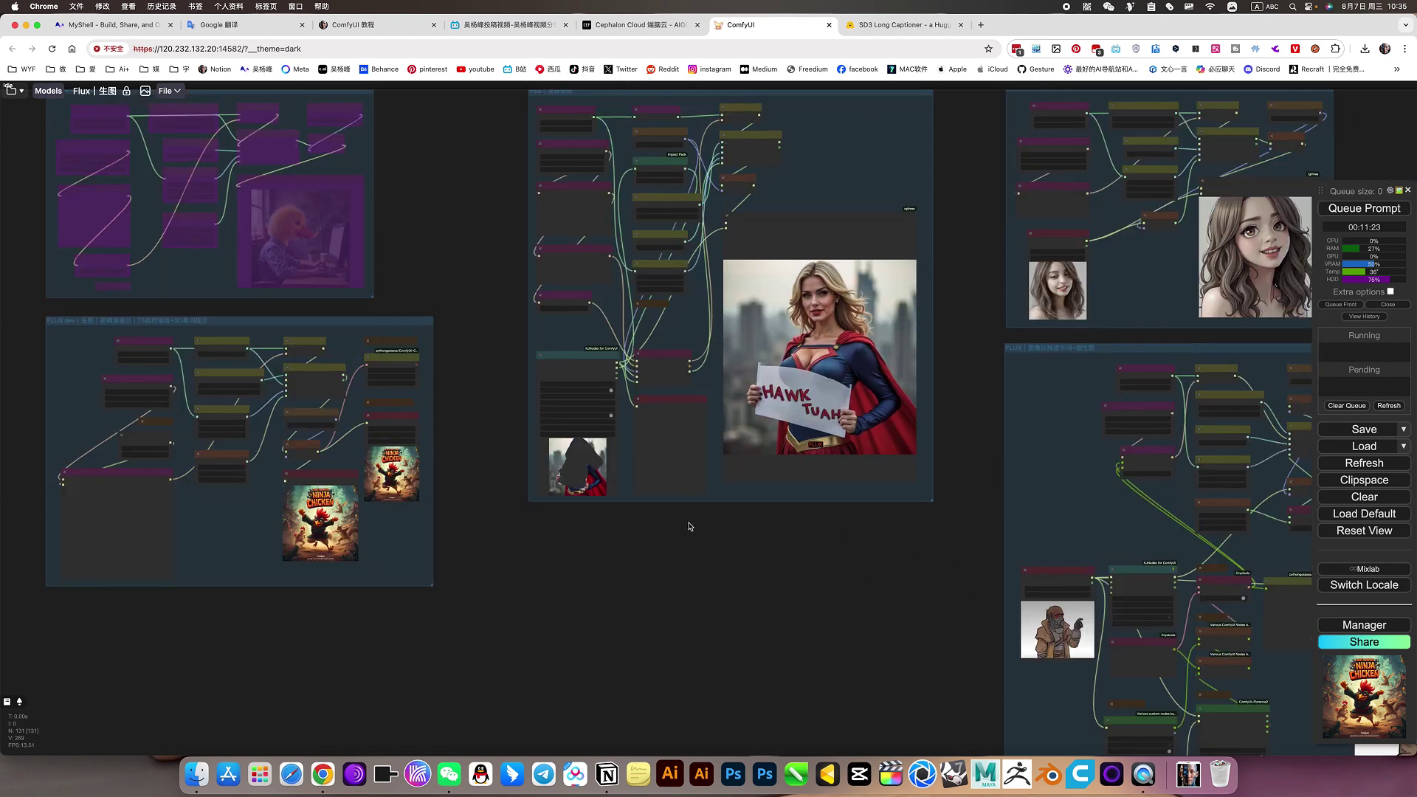
pyautogui.rightClick(723, 496)
pyautogui.click(778, 595)
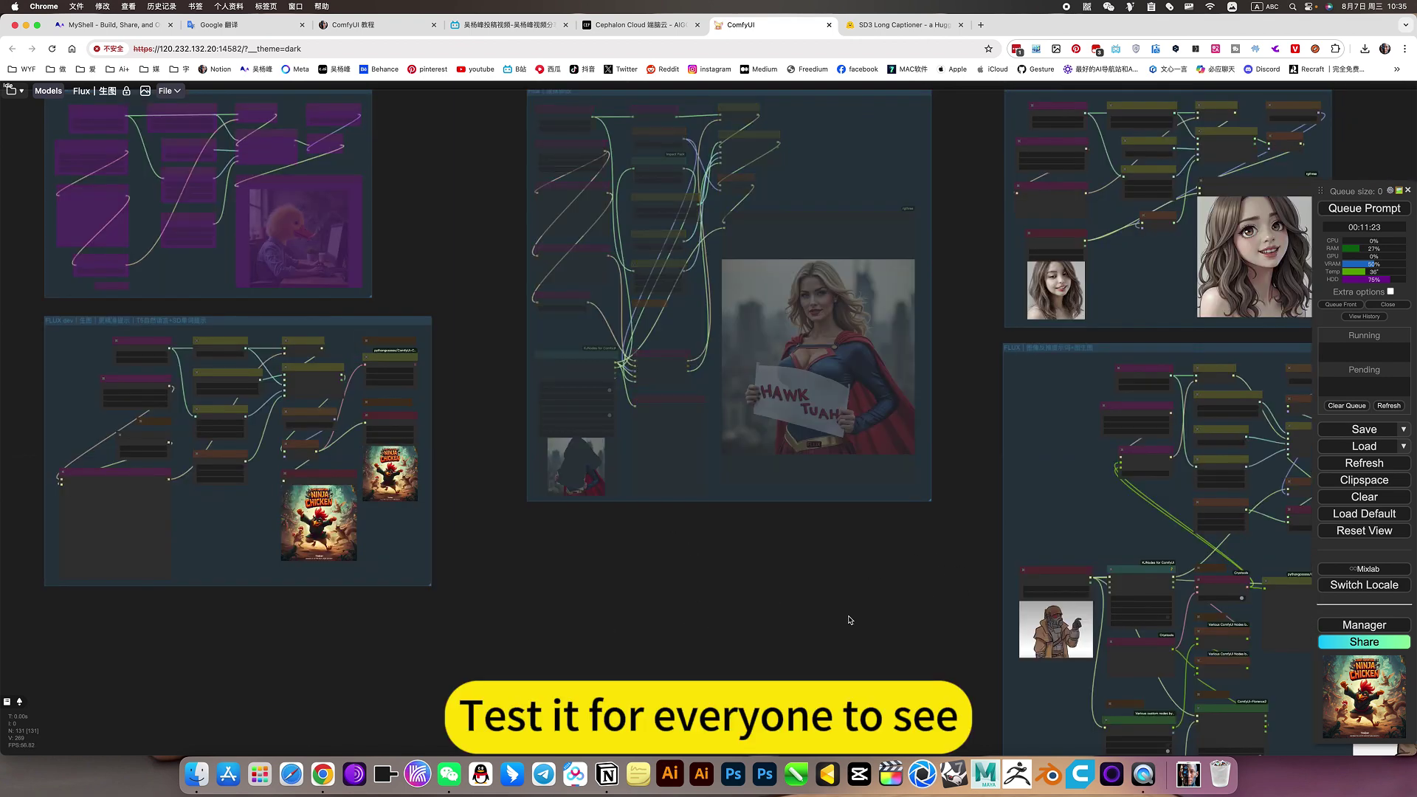
# Bypass the nodes of the girl portrait group and of the hooded gas-mask figure group
pyautogui.scroll(-6, 849, 620)
pyautogui.rightClick(966, 405)
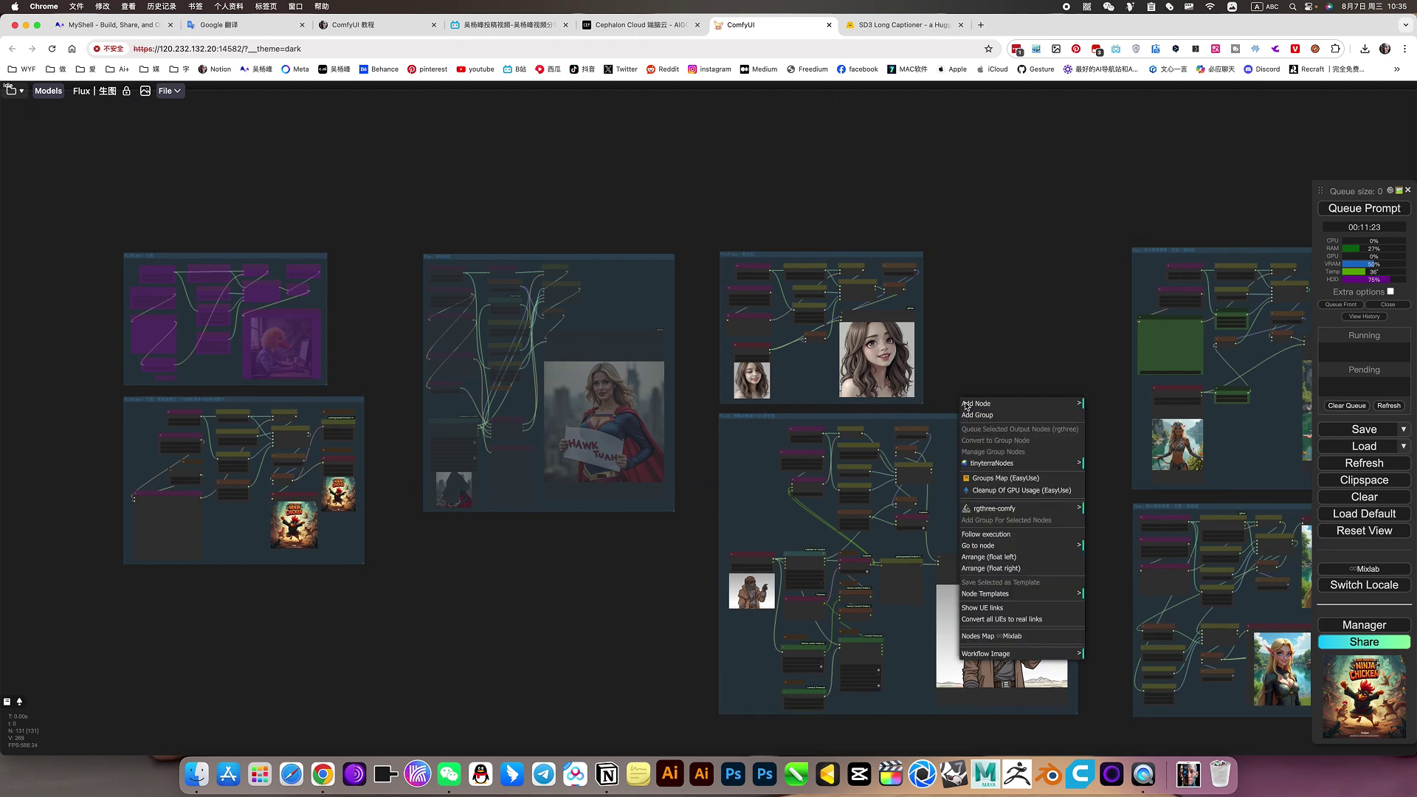
pyautogui.rightClick(797, 369)
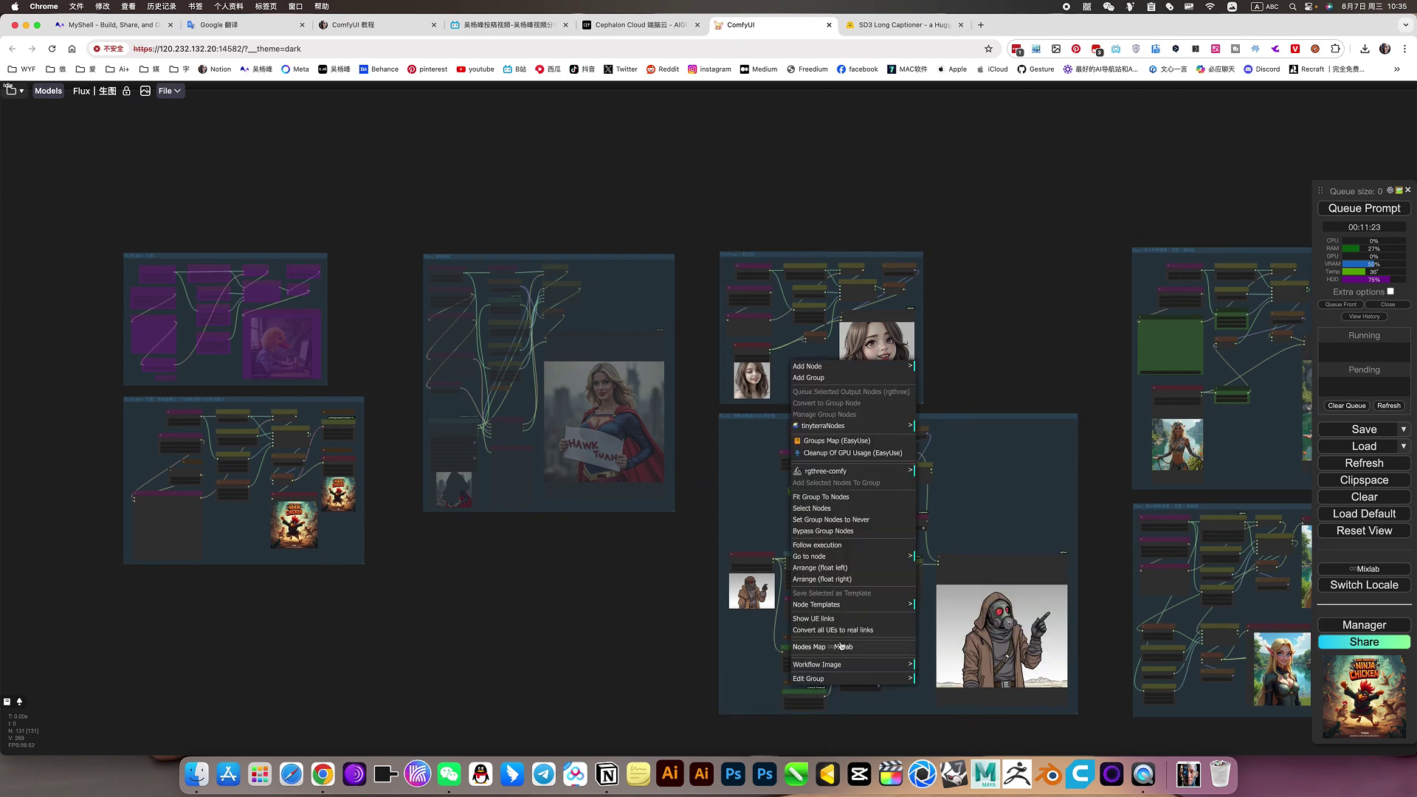
pyautogui.click(823, 523)
pyautogui.rightClick(988, 428)
pyautogui.click(1026, 597)
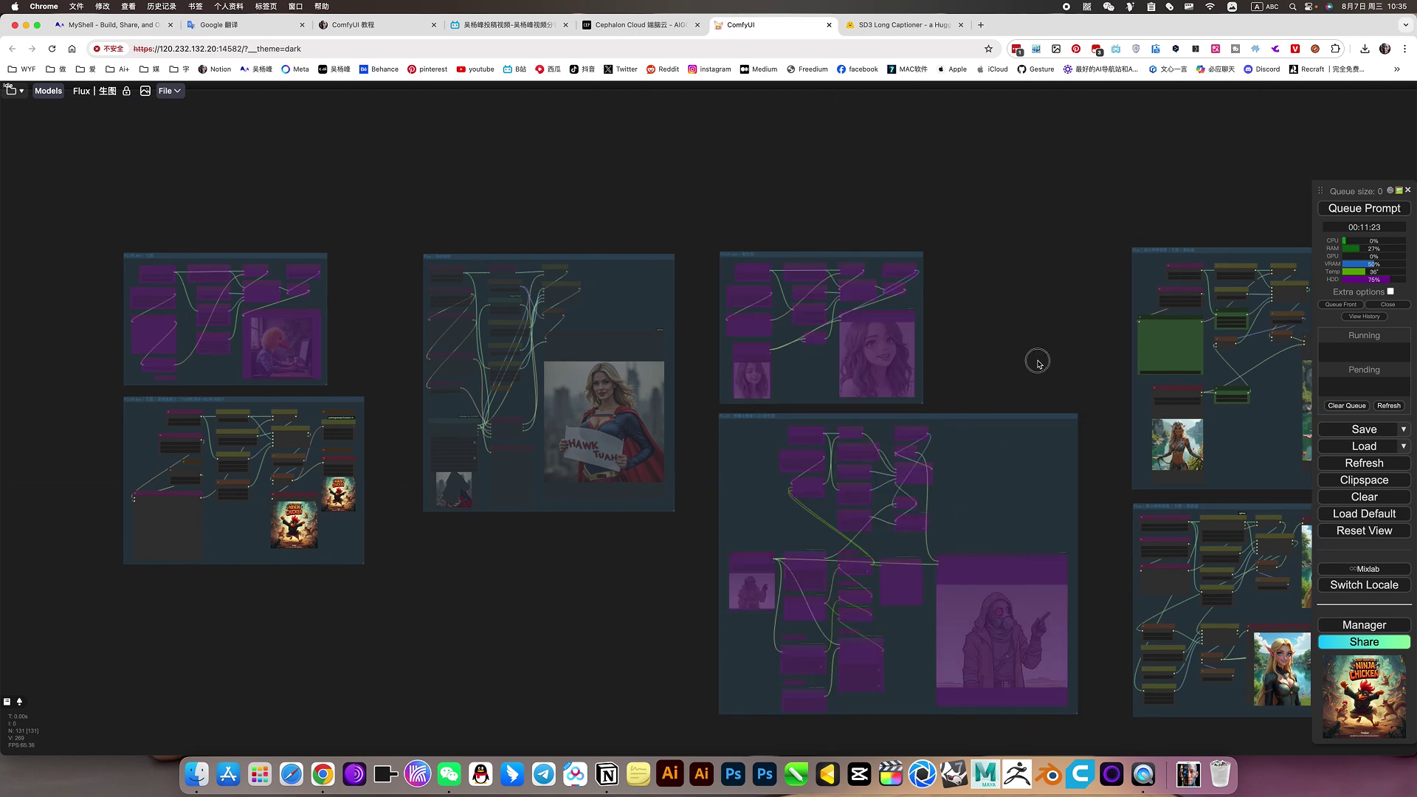
# Bypass the nodes of the two remaining groups with the woman by the lake, leaving the Ninja Chicken group active
pyautogui.hscroll(5, 1037, 357)
pyautogui.rightClick(870, 421)
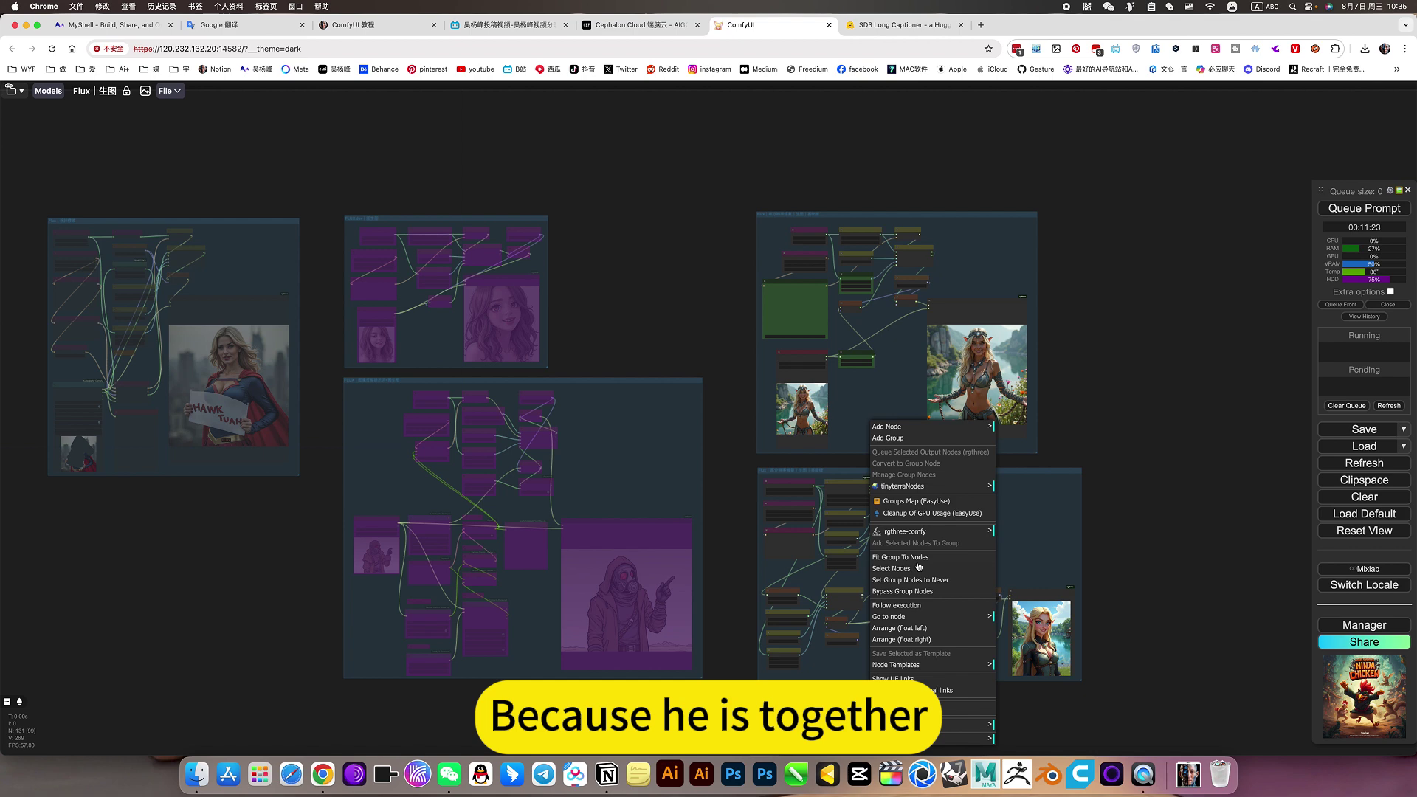
pyautogui.click(910, 593)
pyautogui.rightClick(1019, 426)
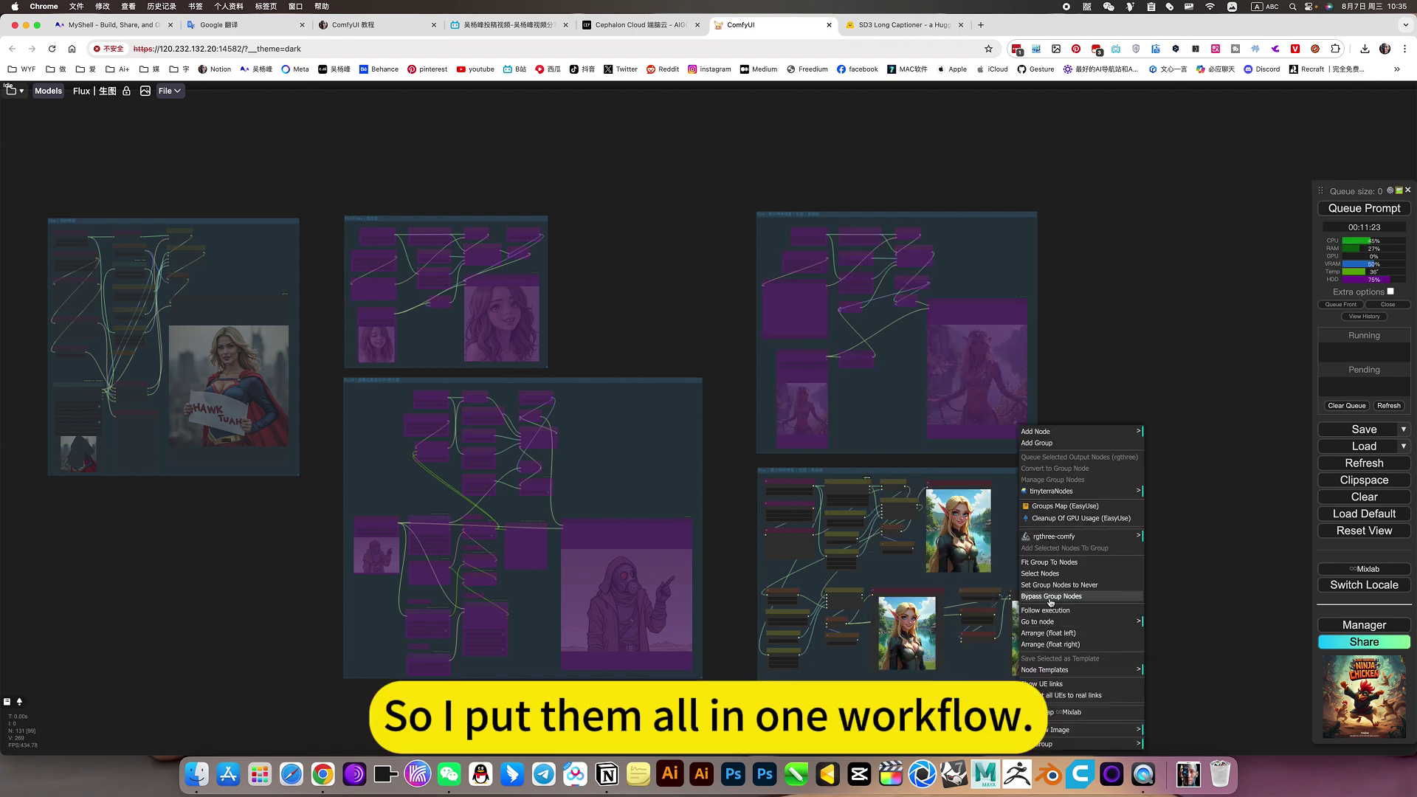
pyautogui.click(1050, 598)
pyautogui.moveTo(262, 578); pyautogui.dragTo(936, 569)
pyautogui.moveTo(701, 546); pyautogui.dragTo(826, 574)
pyautogui.scroll(6, 680, 519)
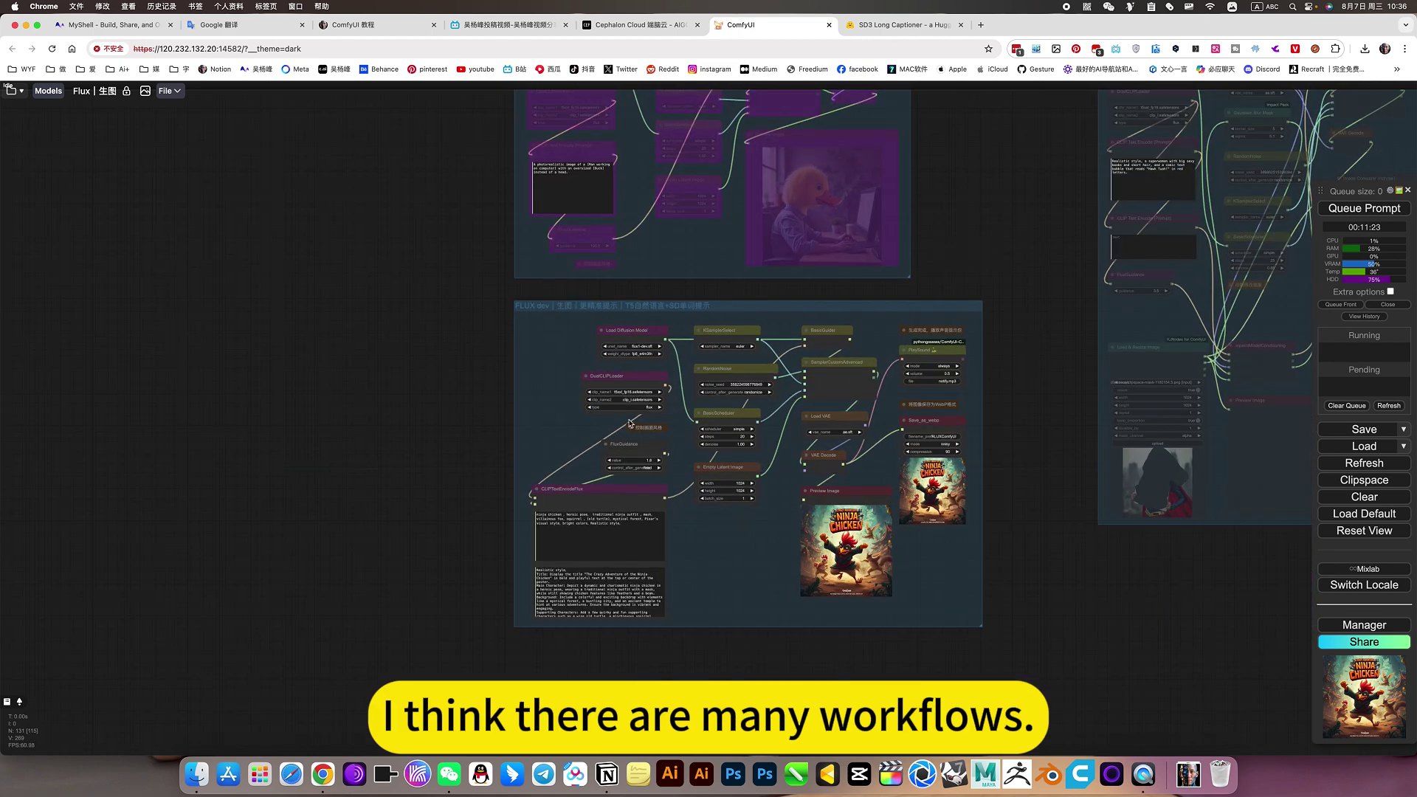
# Queue the FLUX dev dual-prompt workflow for the Ninja Chicken poster and follow its progress through the nodes
pyautogui.scroll(4, 989, 546)
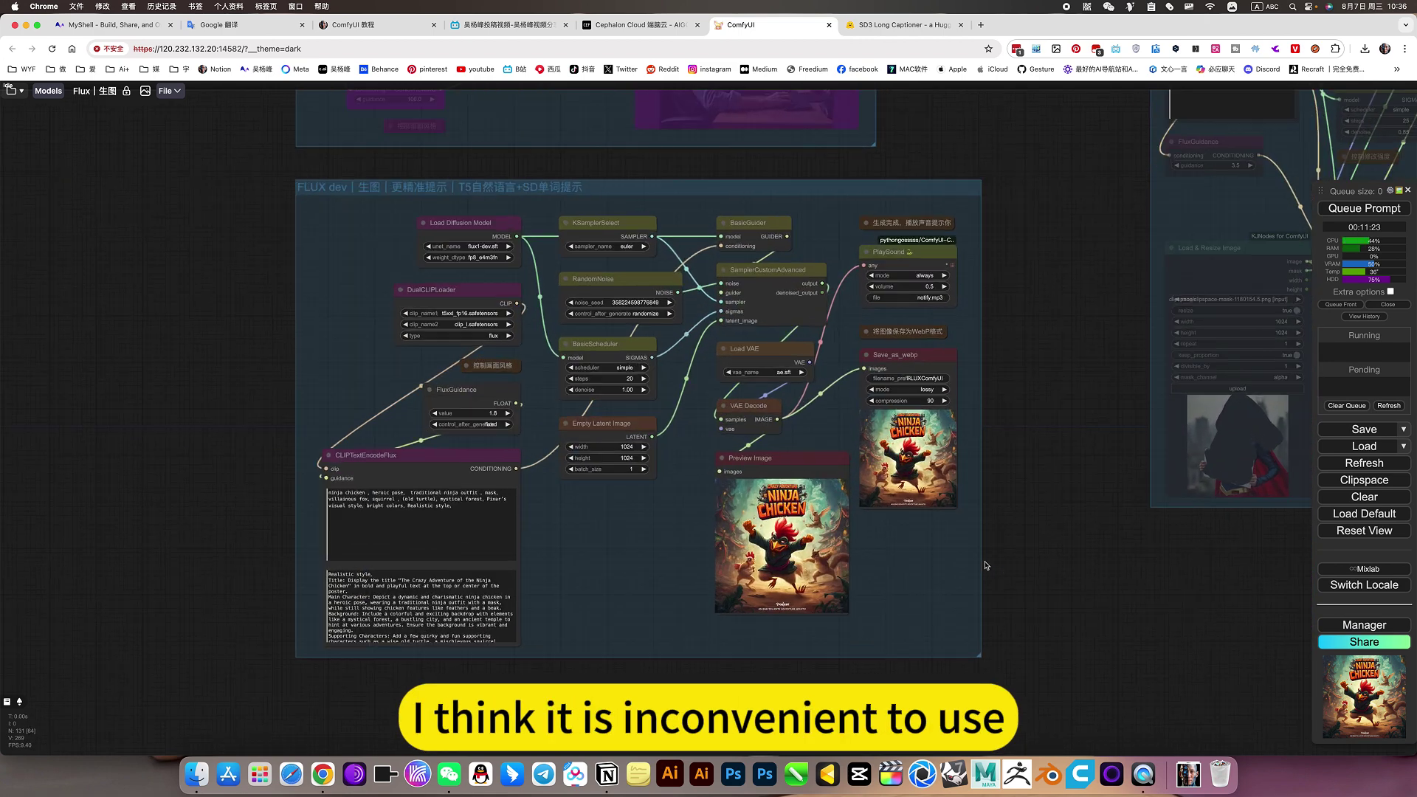
pyautogui.click(1367, 211)
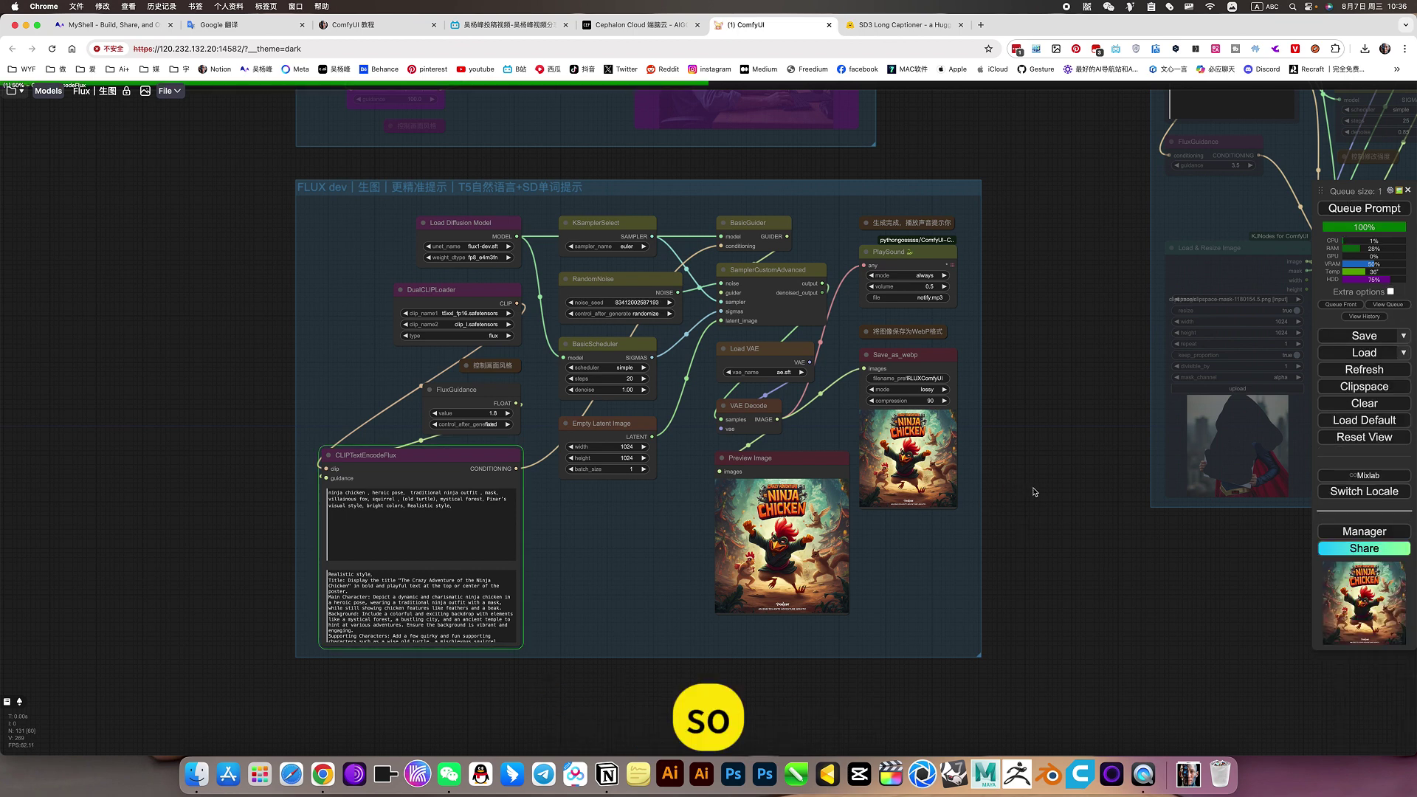
pyautogui.moveTo(1034, 491); pyautogui.dragTo(1032, 528)
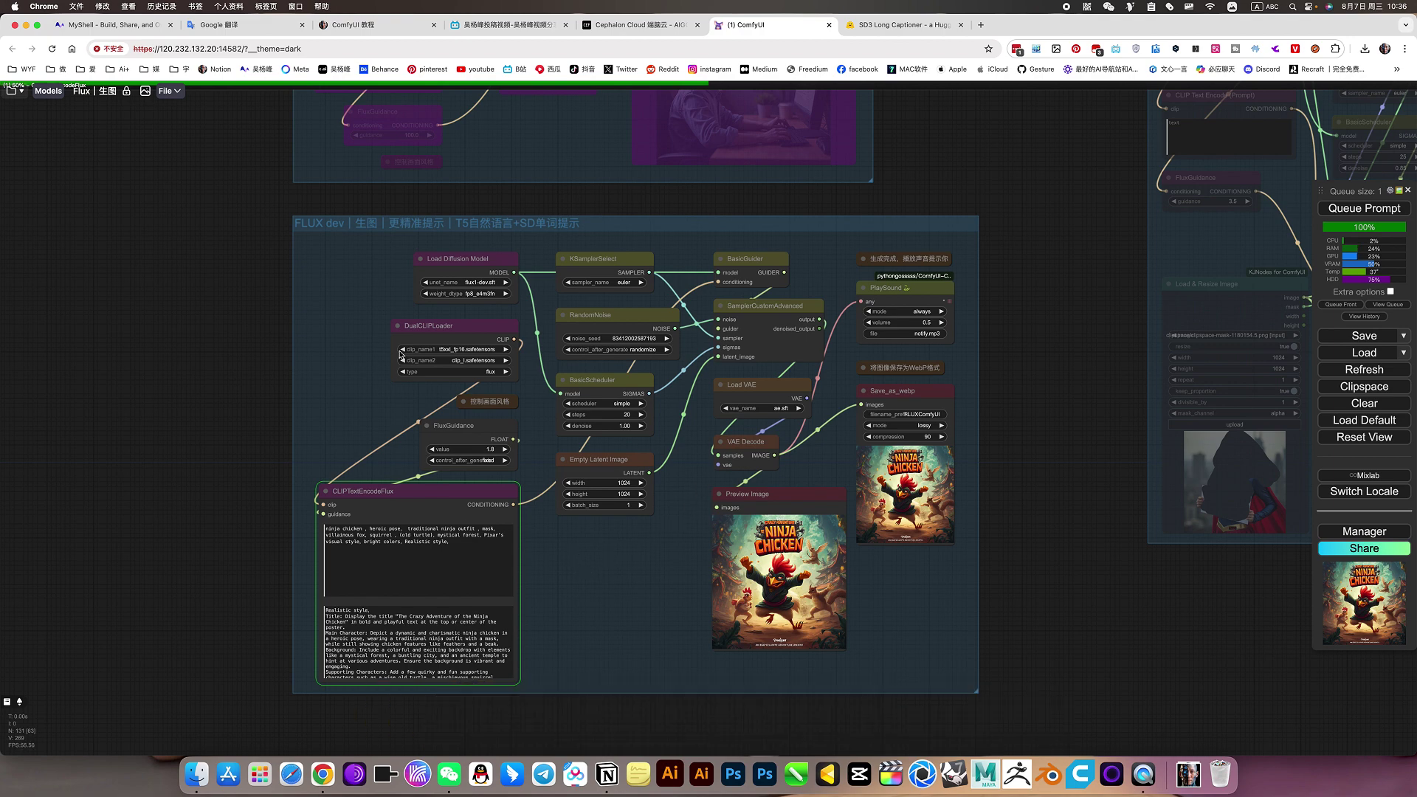
pyautogui.scroll(2, 660, 354)
pyautogui.scroll(1, 661, 354)
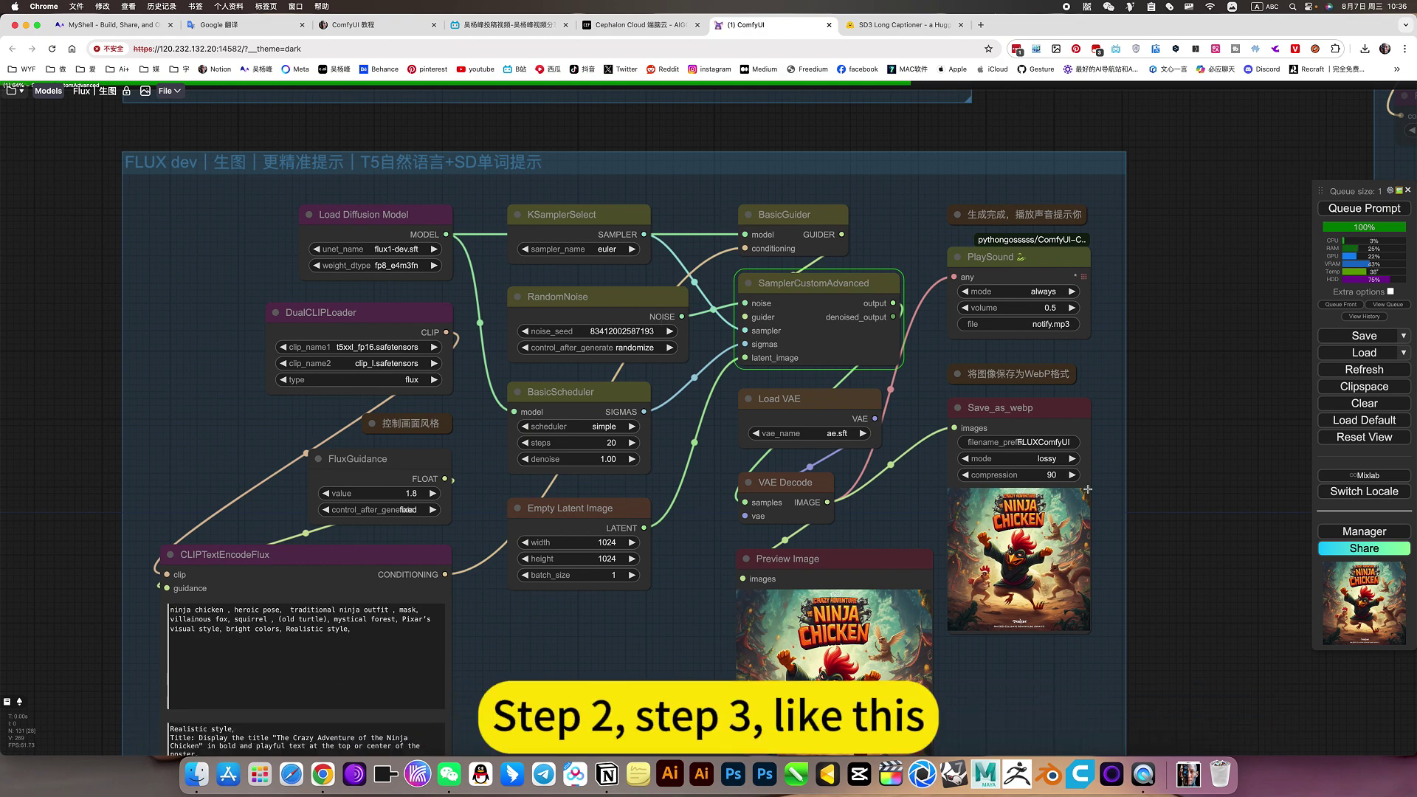
pyautogui.moveTo(1211, 470); pyautogui.dragTo(1147, 420)
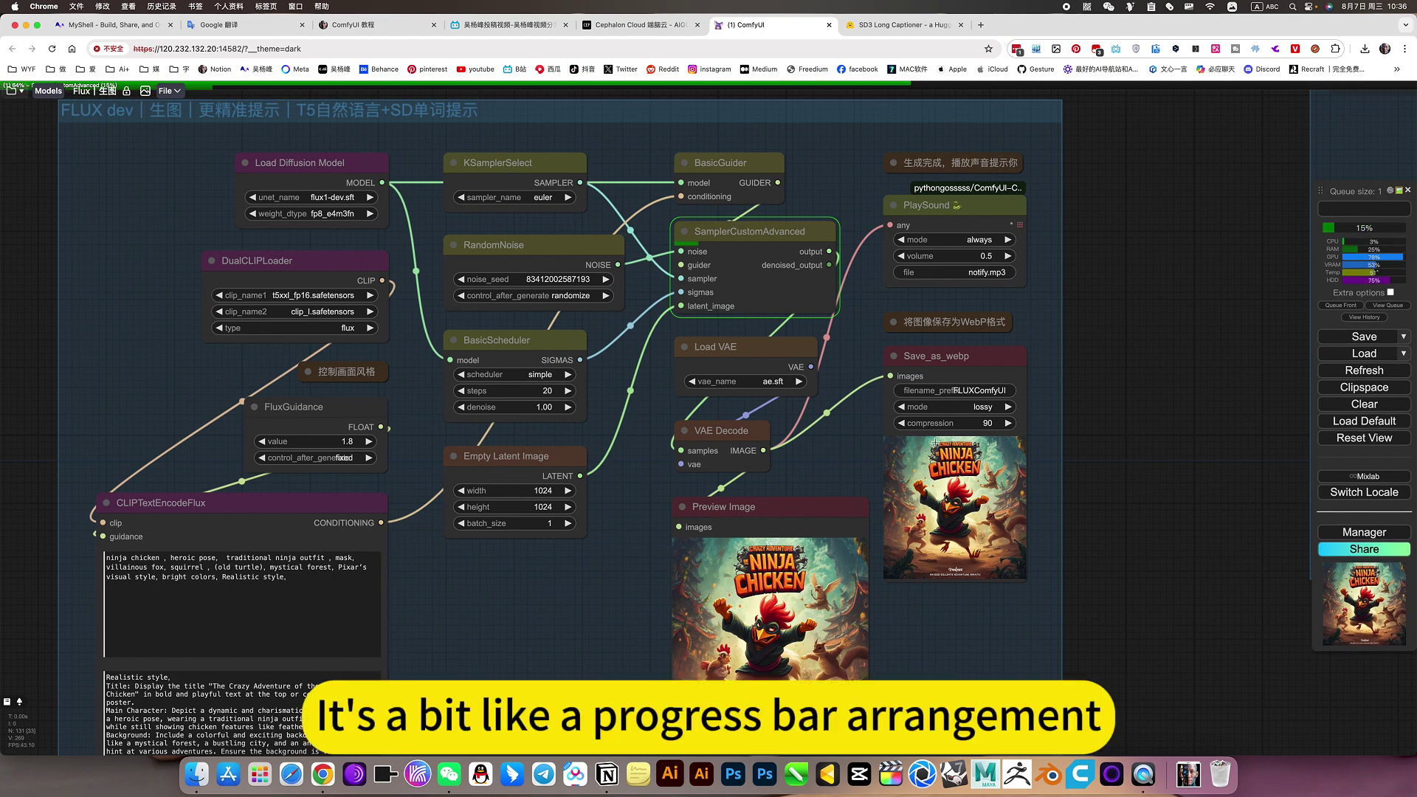
pyautogui.scroll(-3, 1111, 542)
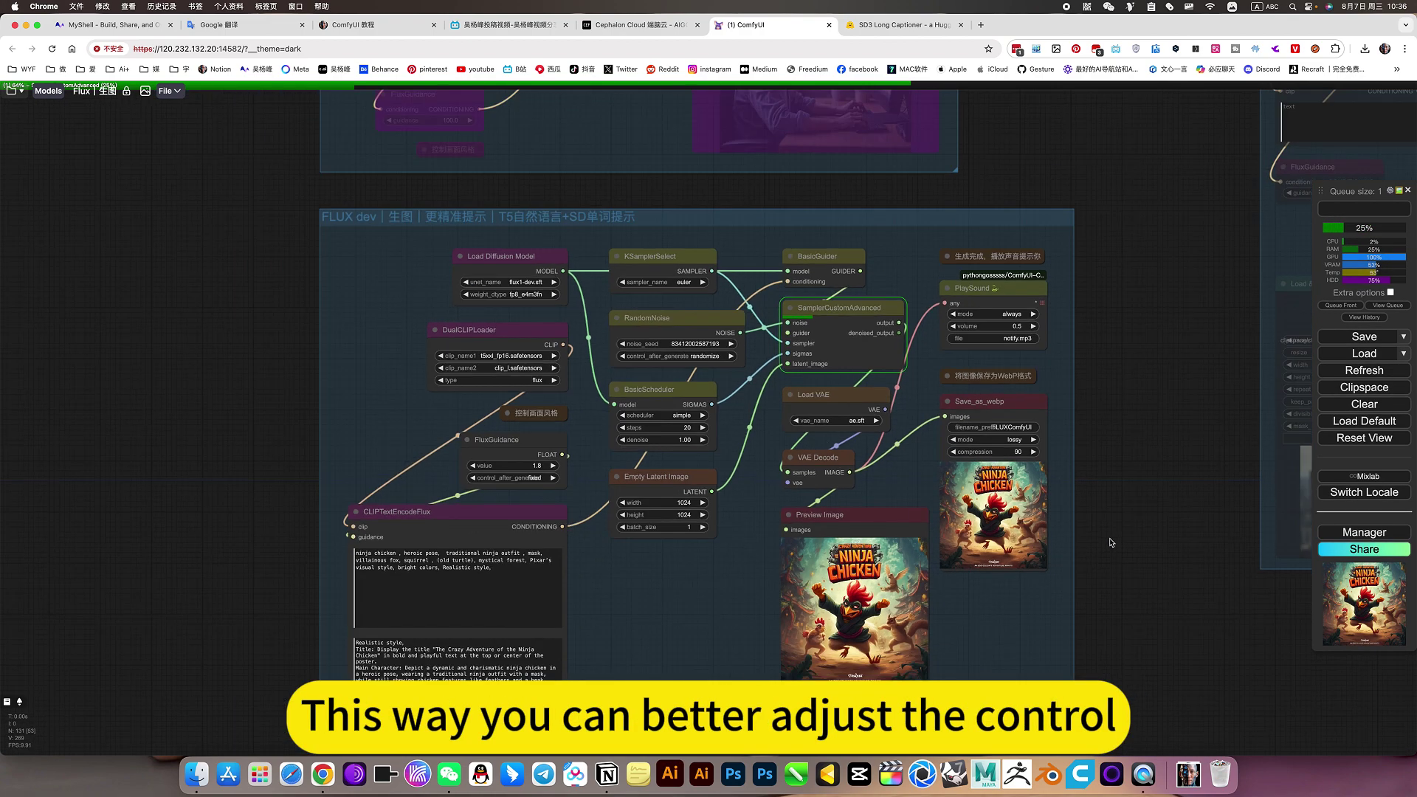
pyautogui.scroll(-1, 1110, 542)
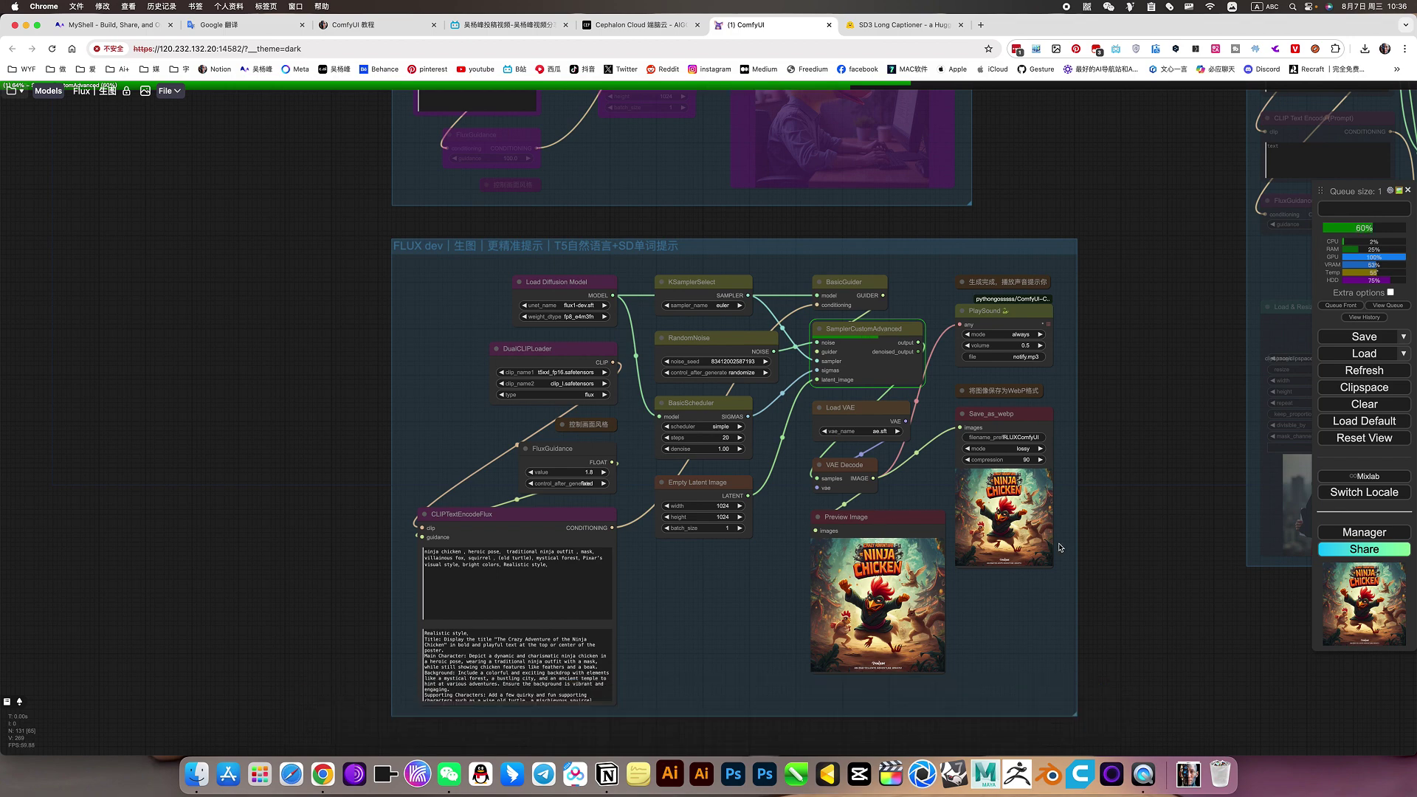
# Expand the 控制画面风格 note above the FluxGuidance node, read it and collapse it again
pyautogui.scroll(2, 637, 546)
pyautogui.scroll(2, 637, 547)
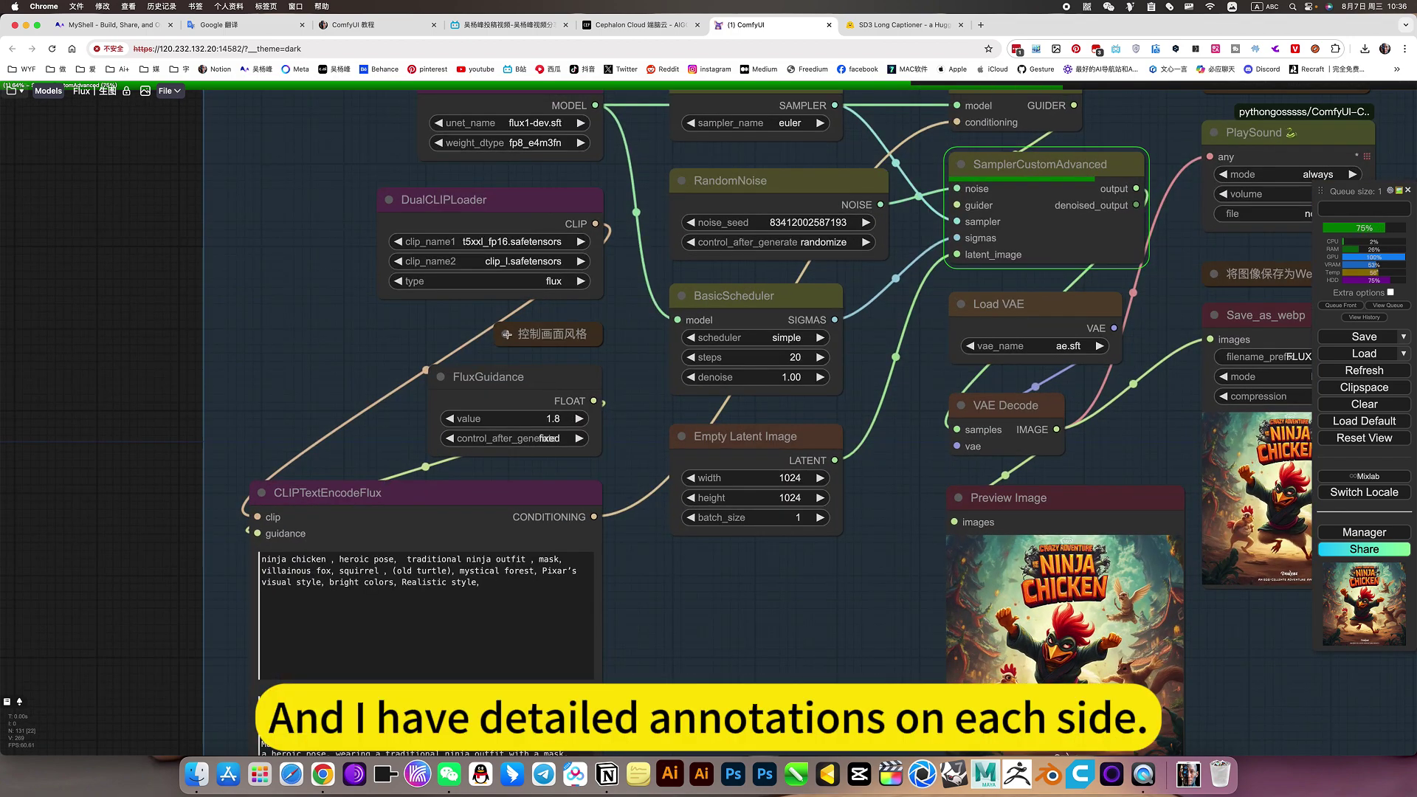
pyautogui.click(505, 334)
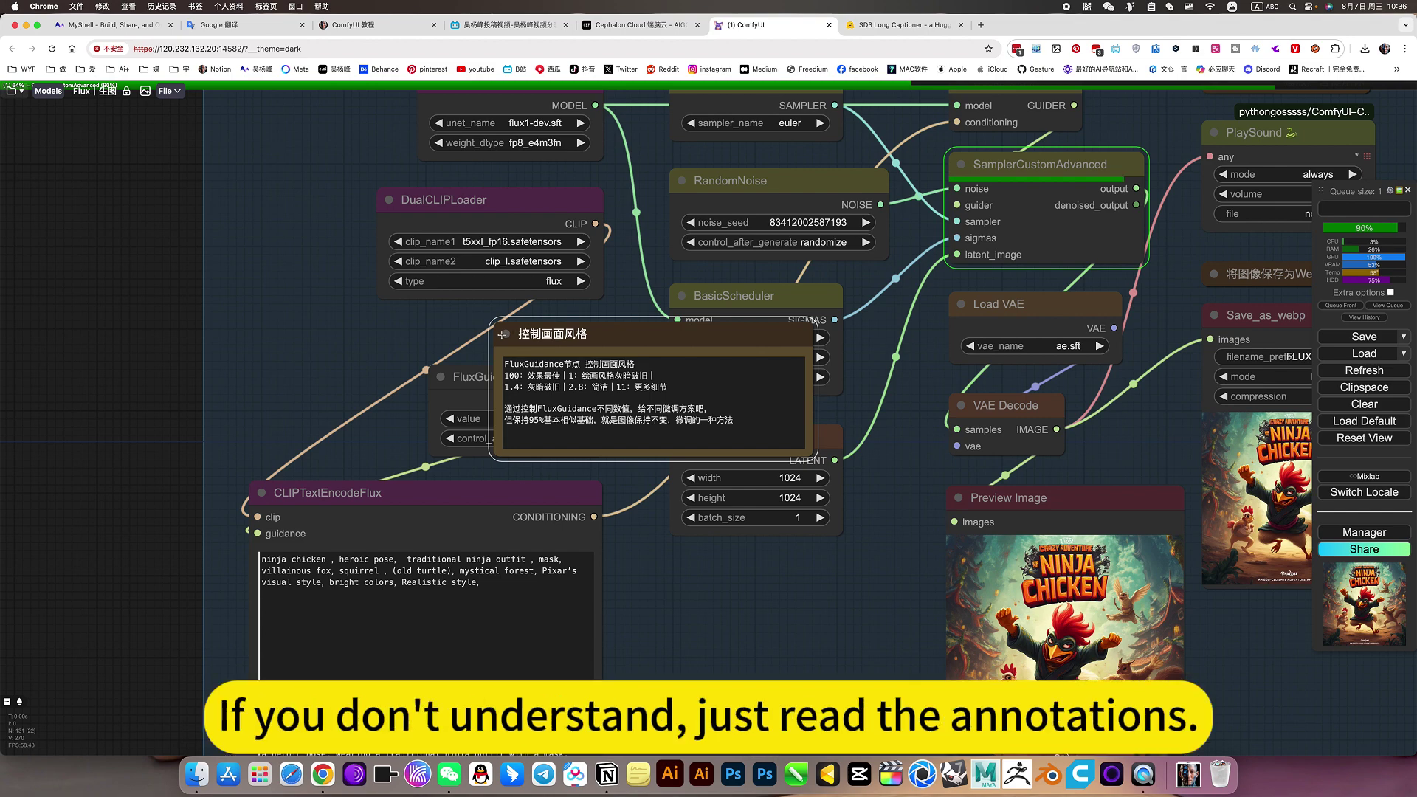
pyautogui.click(505, 334)
pyautogui.scroll(-4, 813, 594)
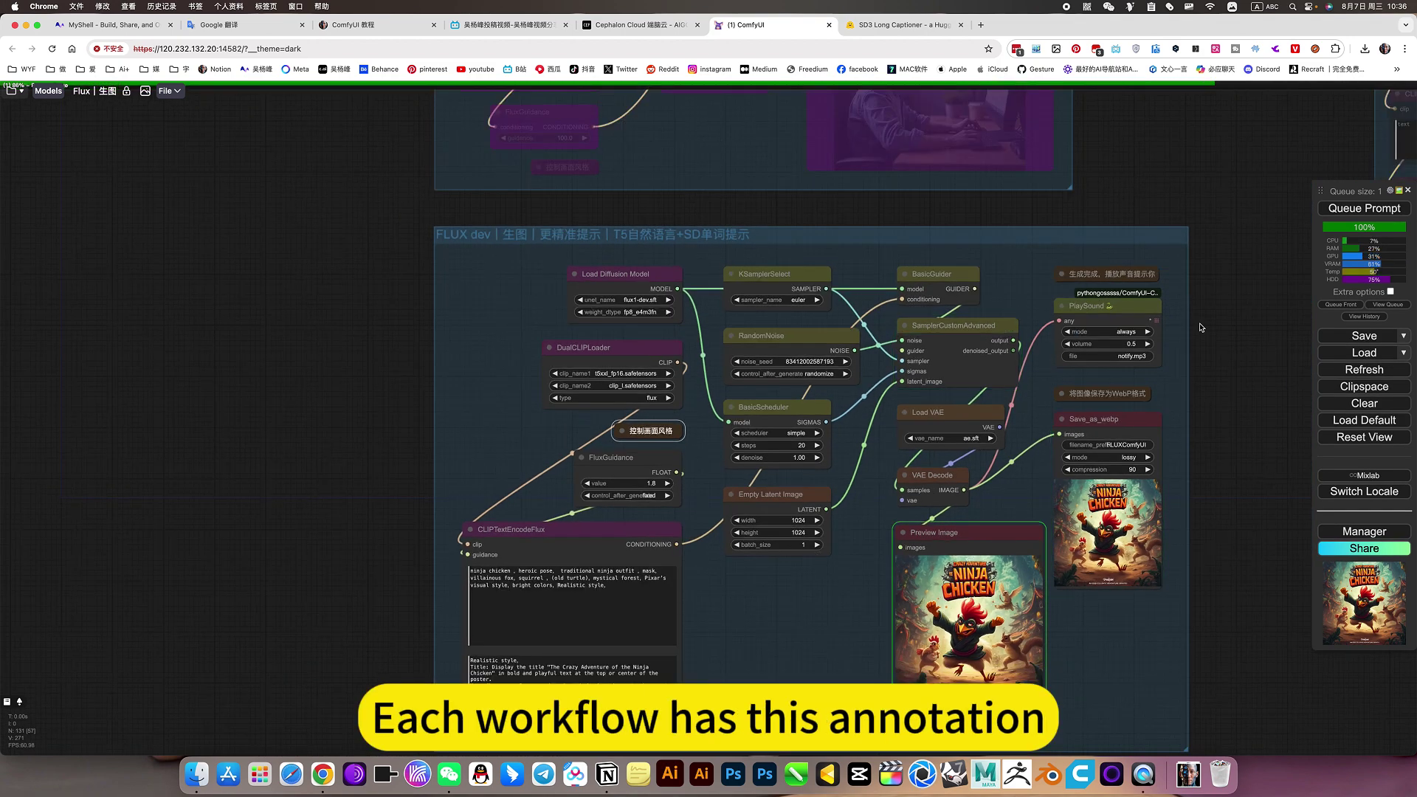
# Check the WebP note and examine the Save_as_webp node's settings and saved poster
pyautogui.scroll(2, 1171, 400)
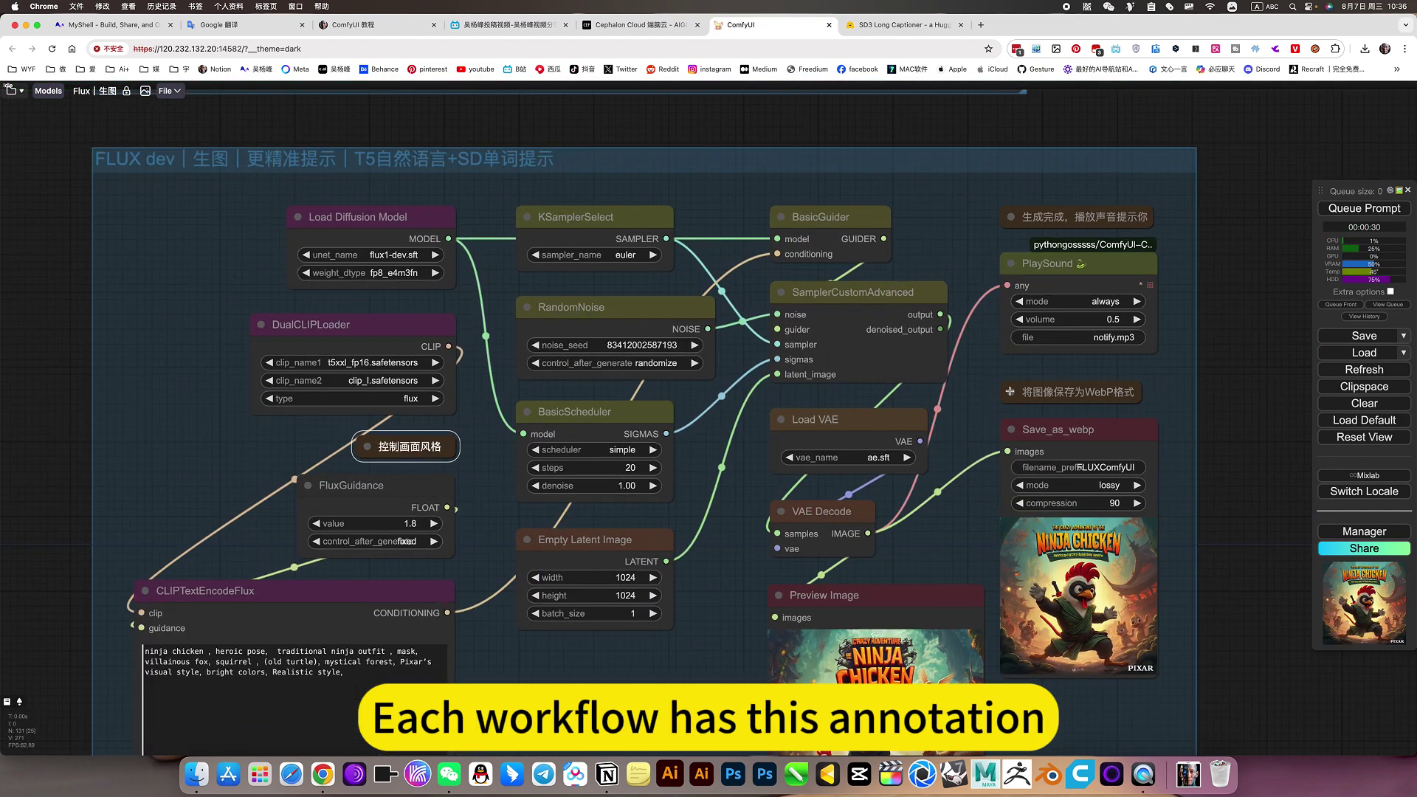
pyautogui.click(1009, 393)
pyautogui.click(1009, 393)
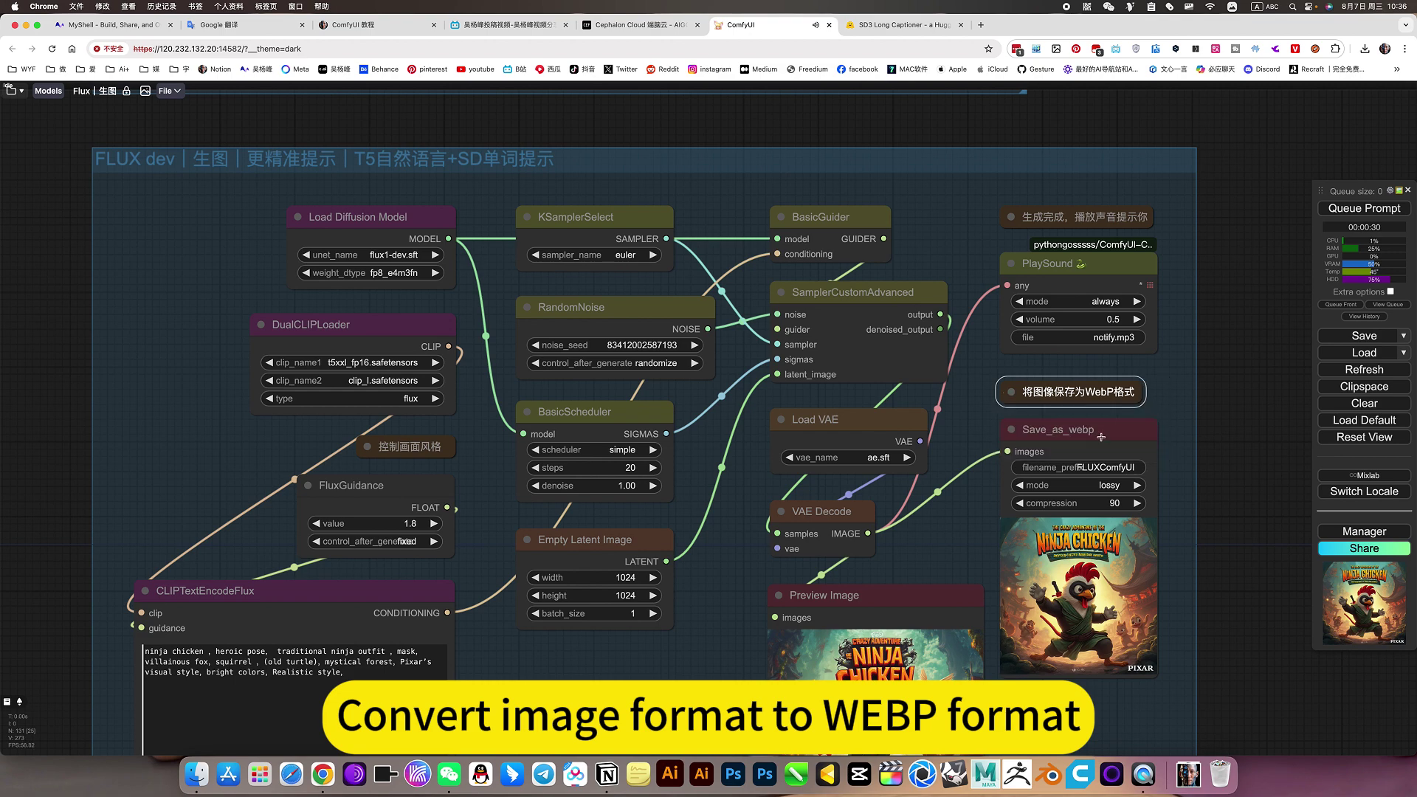
pyautogui.scroll(3, 1137, 426)
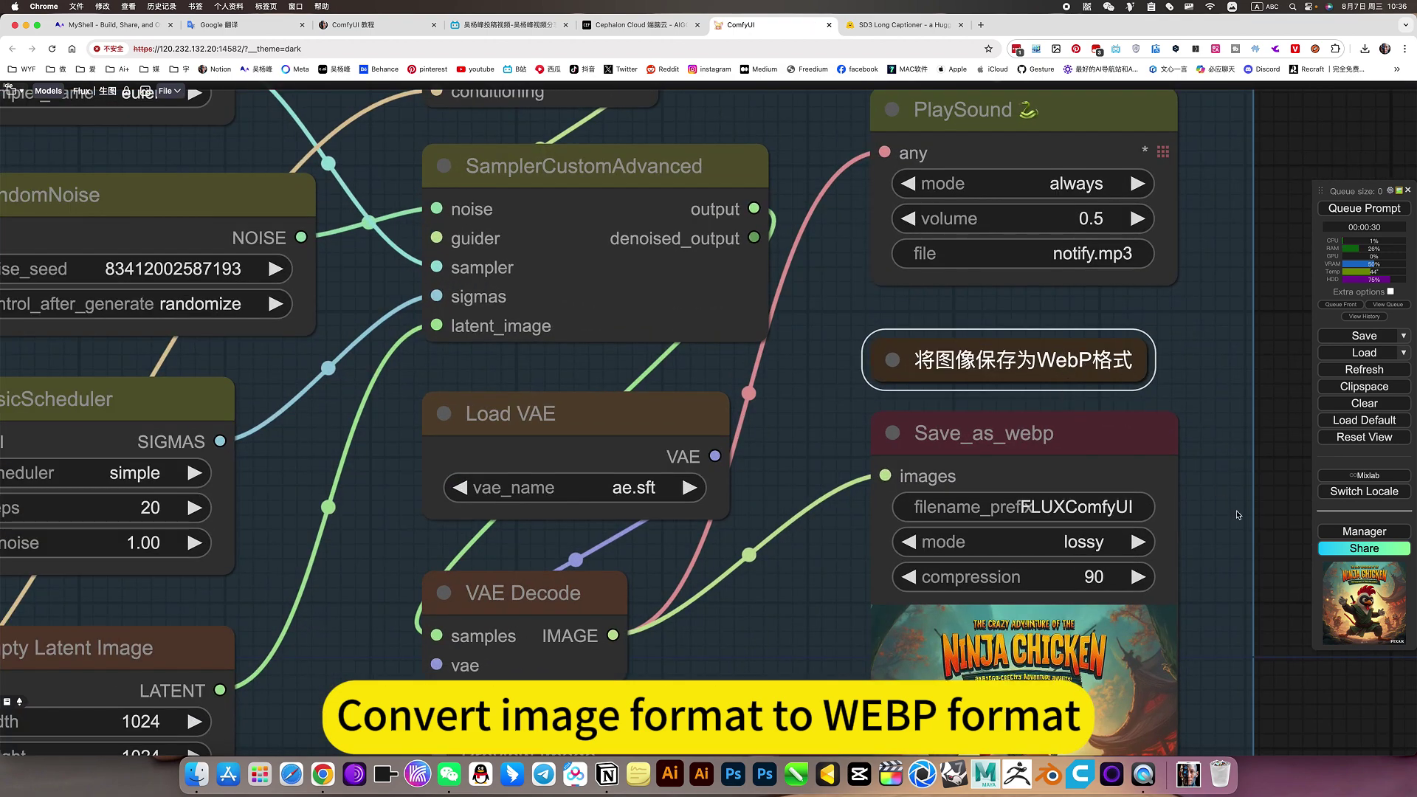
pyautogui.scroll(-3, 1239, 526)
pyautogui.scroll(1, 1265, 531)
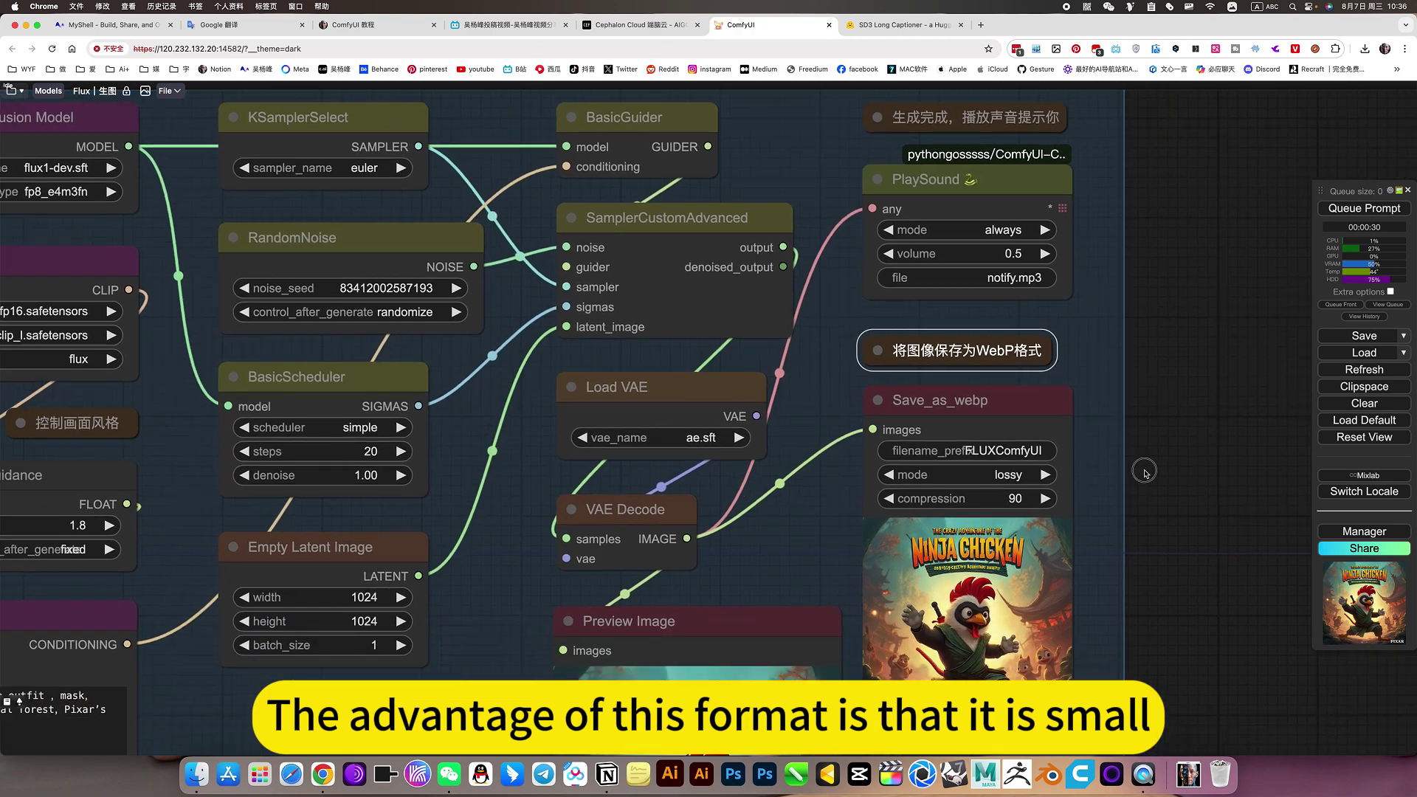
pyautogui.scroll(3, 1170, 490)
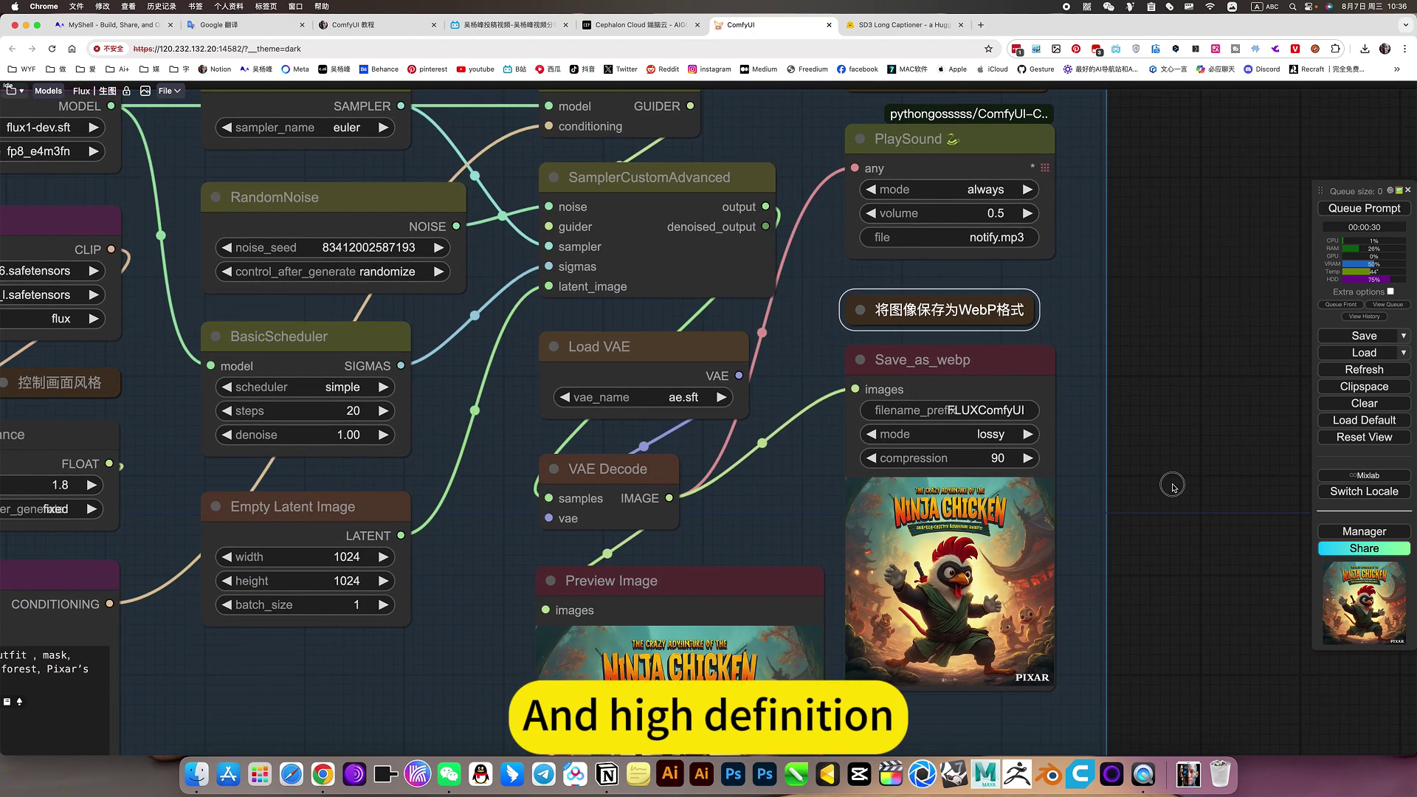
pyautogui.scroll(3, 977, 483)
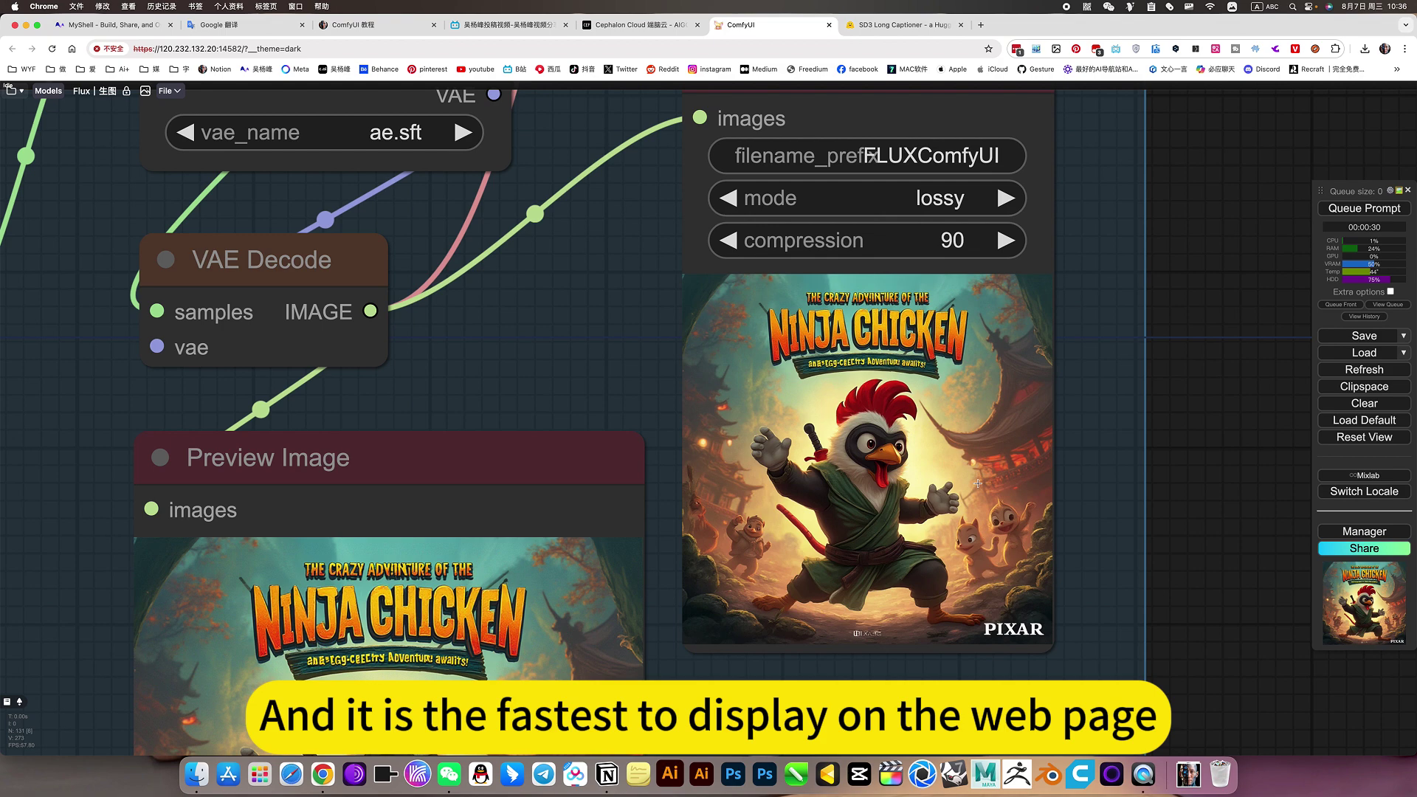
pyautogui.scroll(-5, 977, 483)
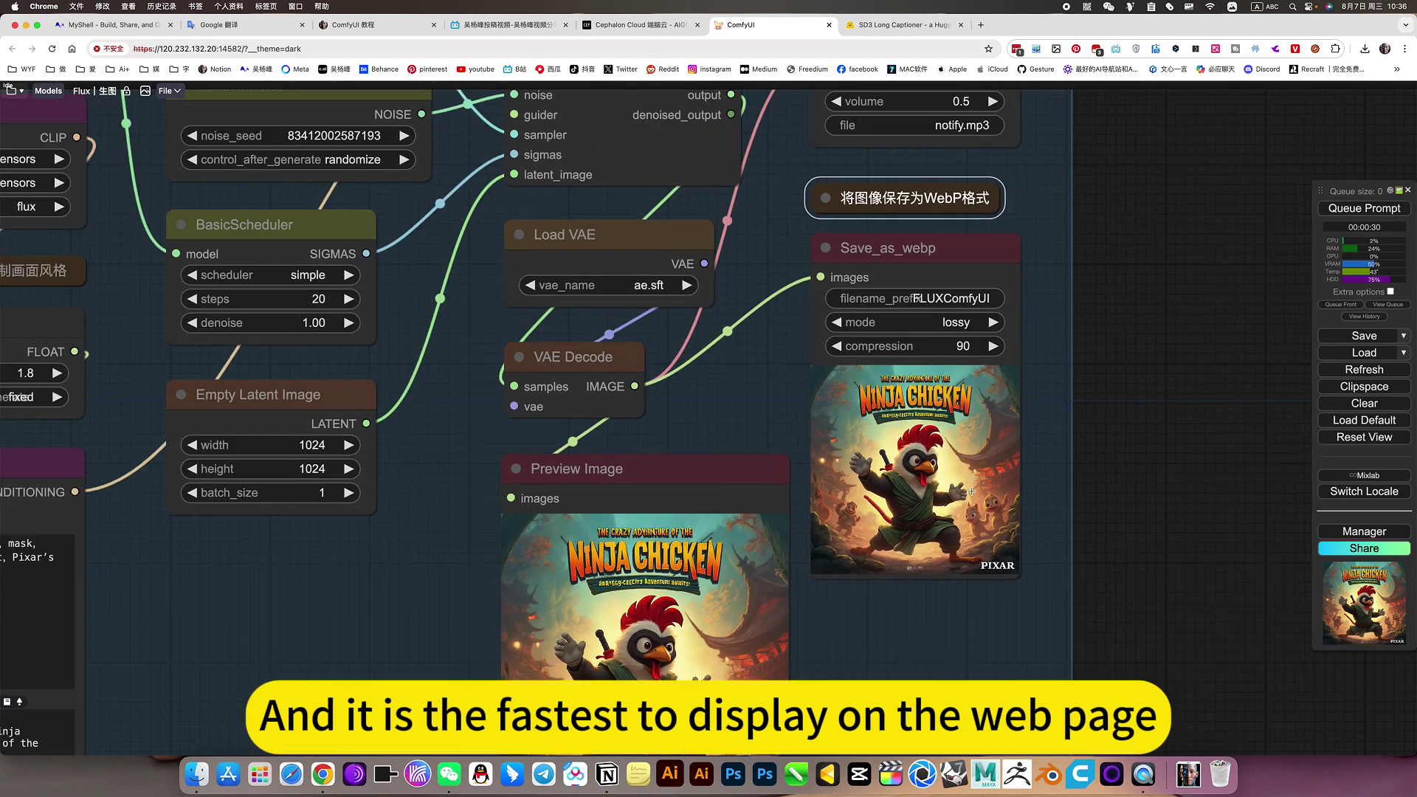
pyautogui.scroll(-6, 937, 367)
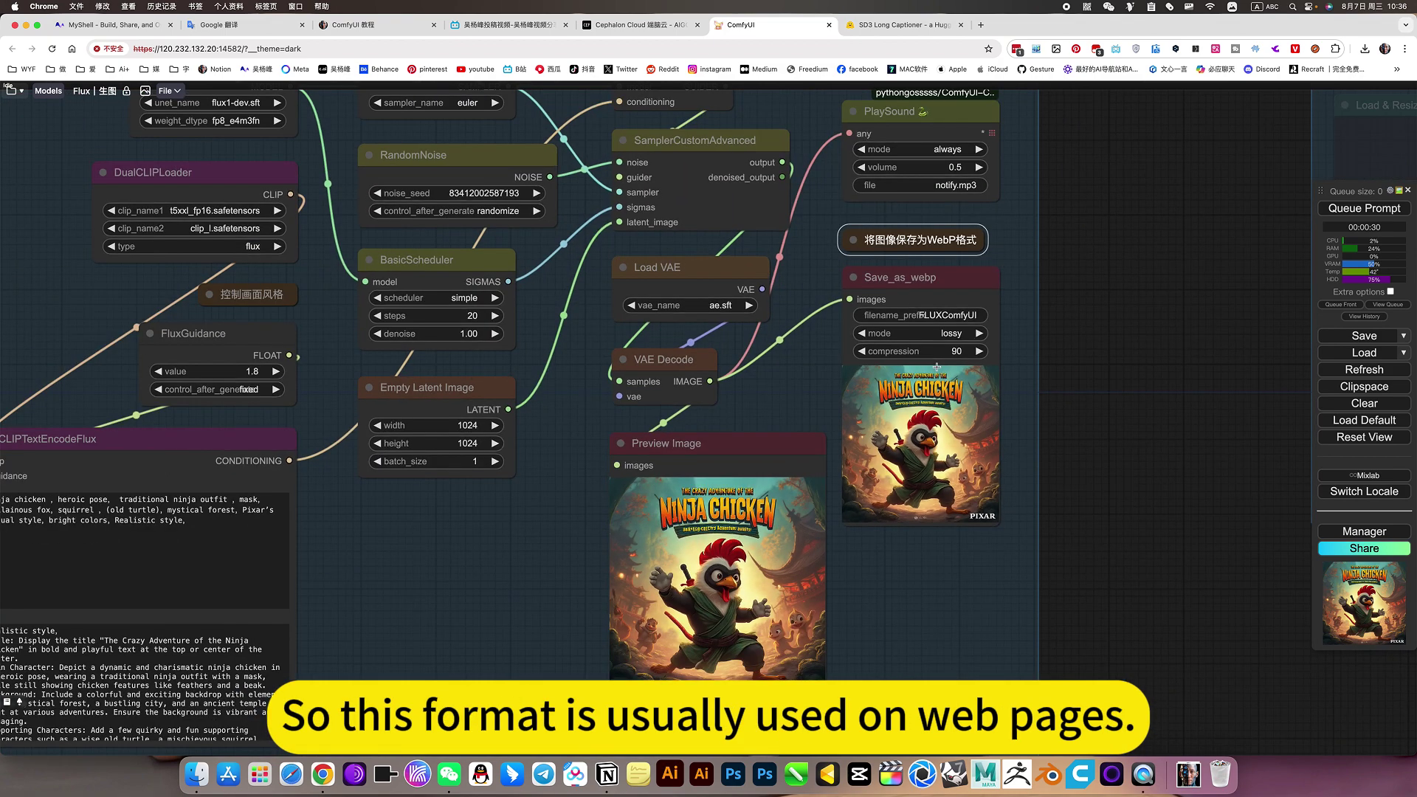
pyautogui.click(933, 300)
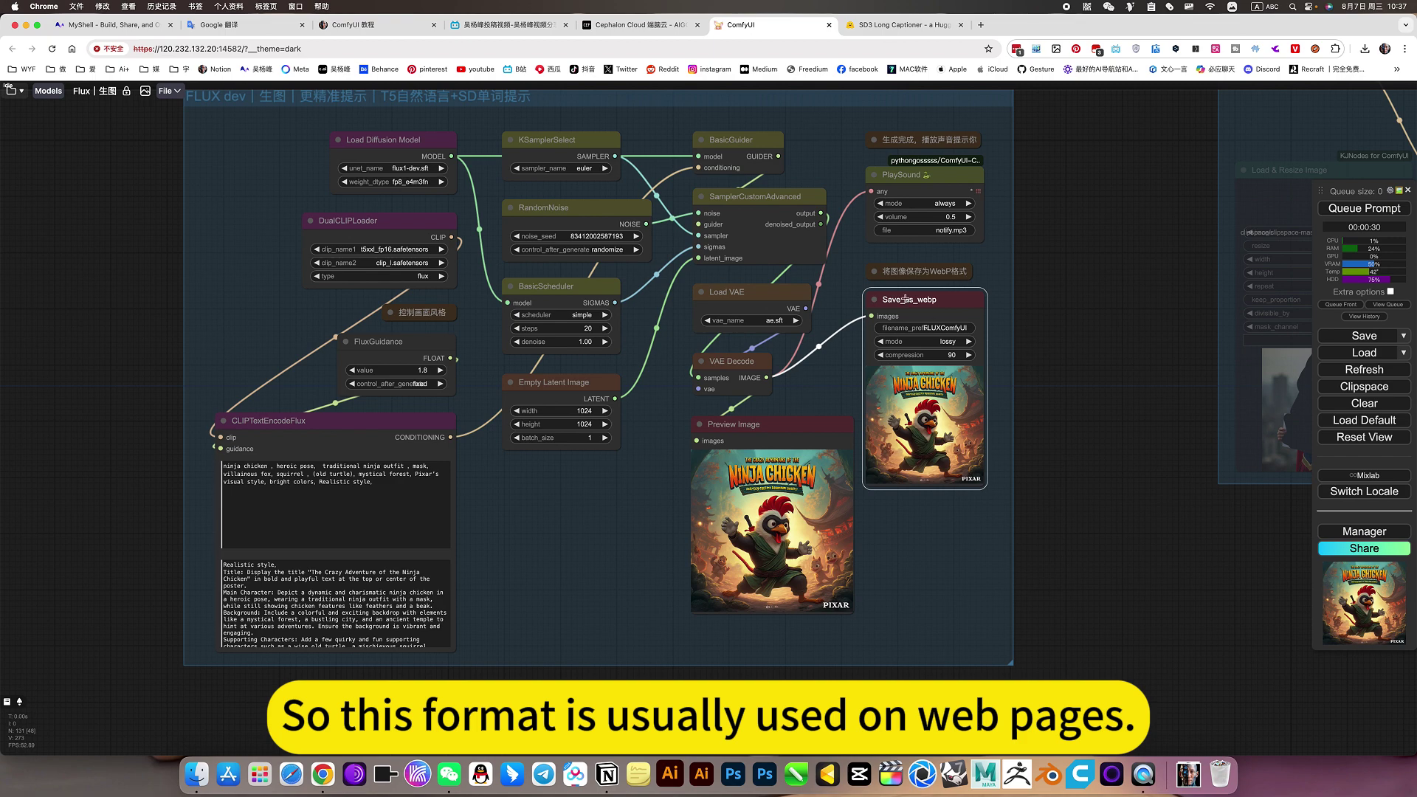
# Examine the generated poster in the Preview Image node for the strengthened turtle and compare it with the prompts
pyautogui.click(538, 583)
pyautogui.scroll(7, 680, 569)
pyautogui.scroll(4, 681, 569)
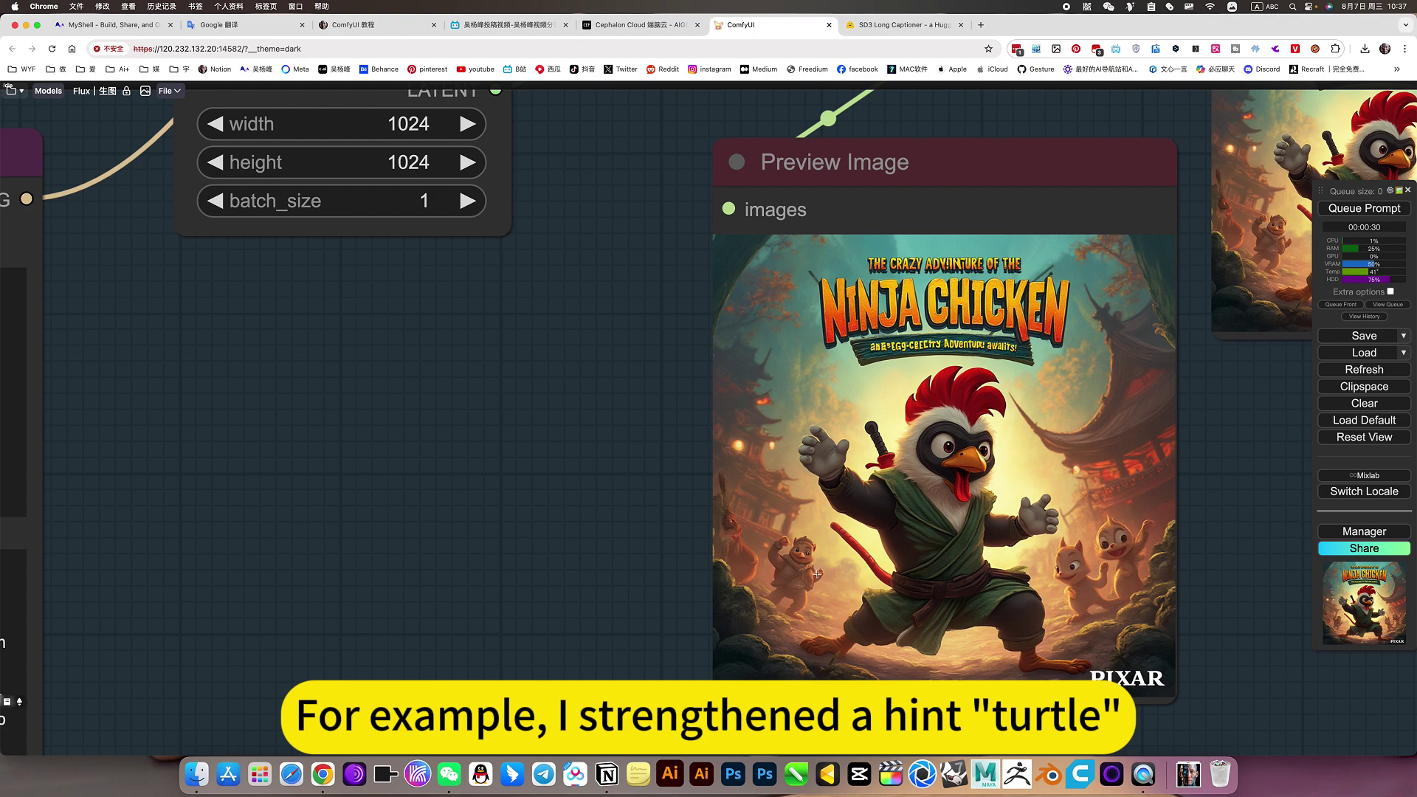
pyautogui.scroll(-5, 804, 561)
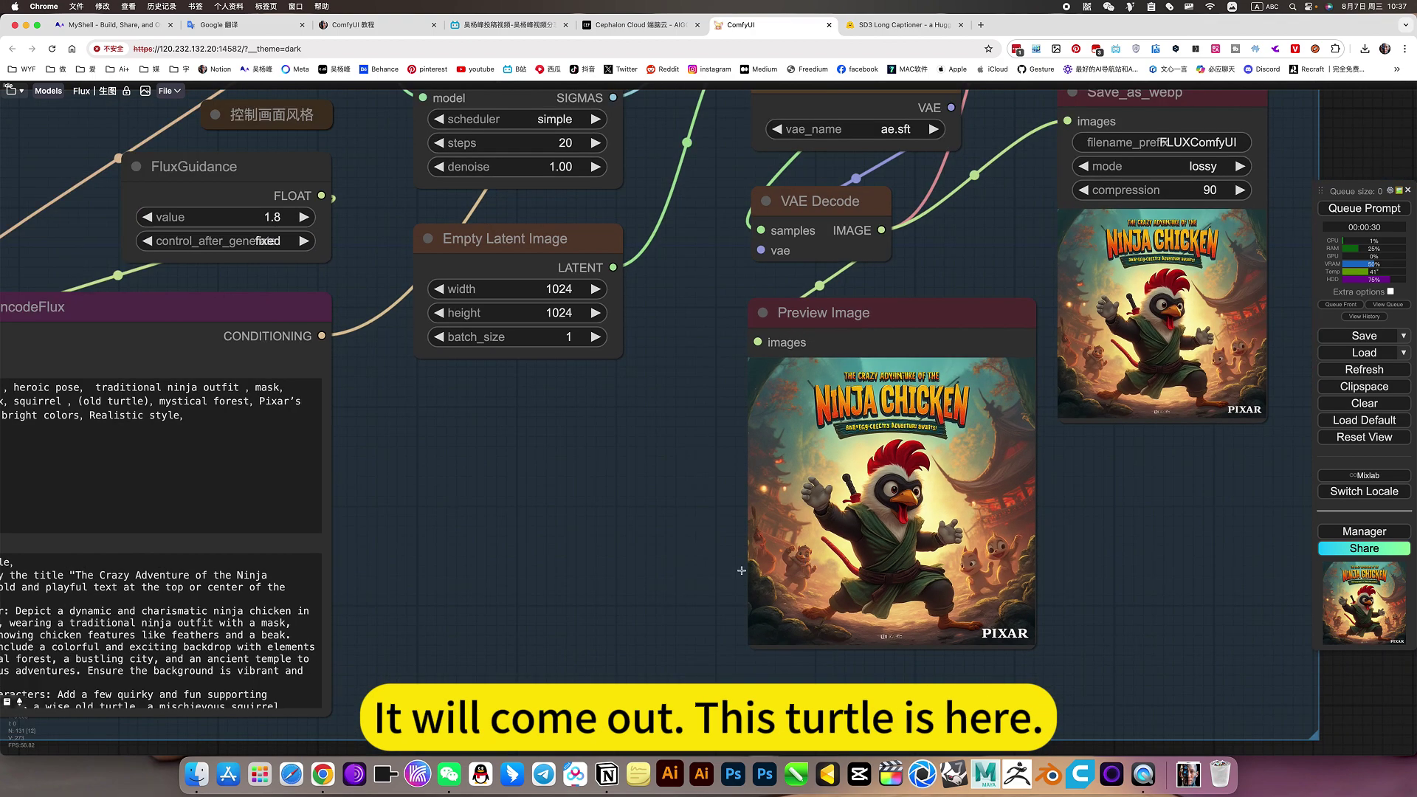
pyautogui.scroll(-3, 483, 565)
pyautogui.moveTo(487, 494); pyautogui.dragTo(601, 638)
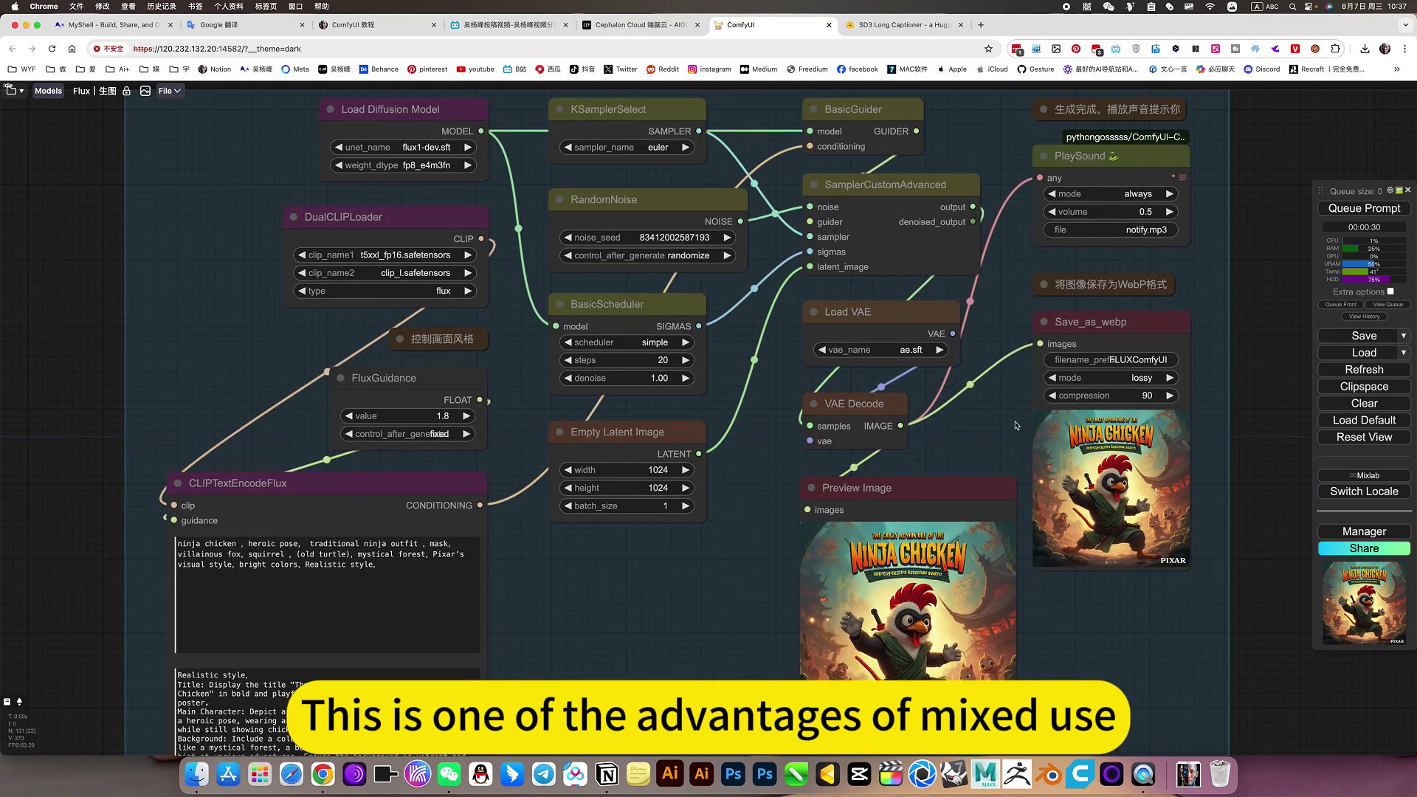
# Select the PlaySound node and examine its mode, volume and sound file settings
pyautogui.moveTo(998, 413); pyautogui.dragTo(850, 577)
pyautogui.scroll(5, 1056, 313)
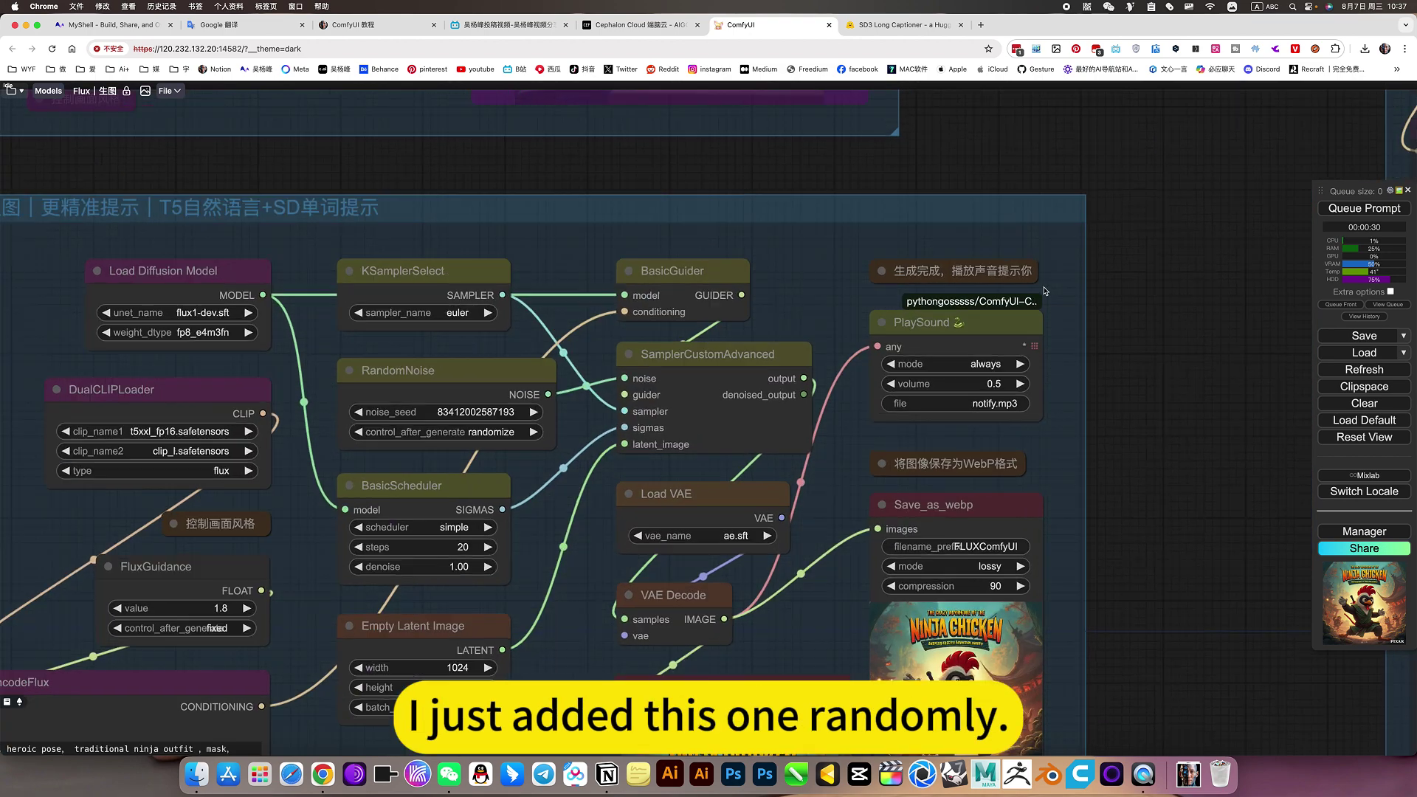
pyautogui.click(980, 348)
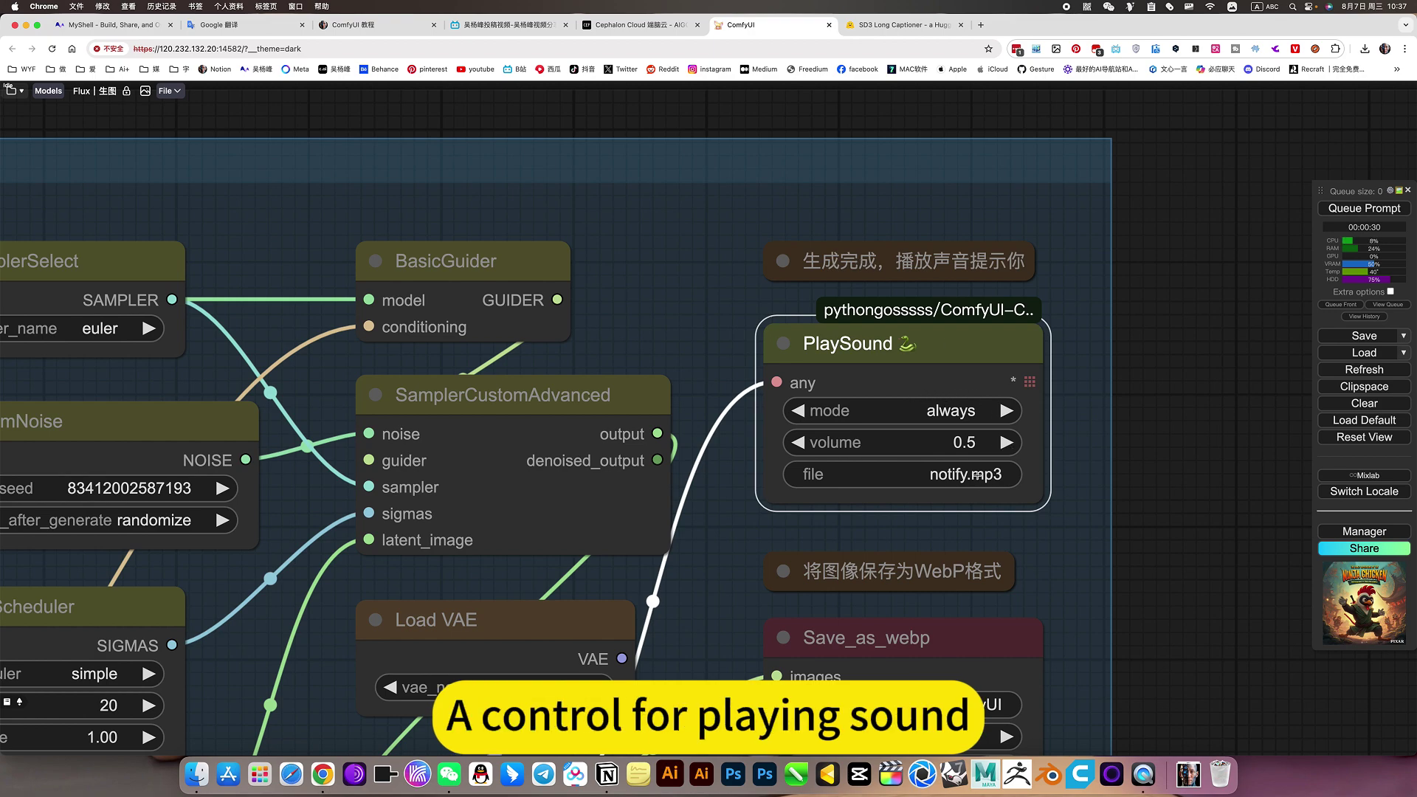
pyautogui.scroll(-5, 971, 322)
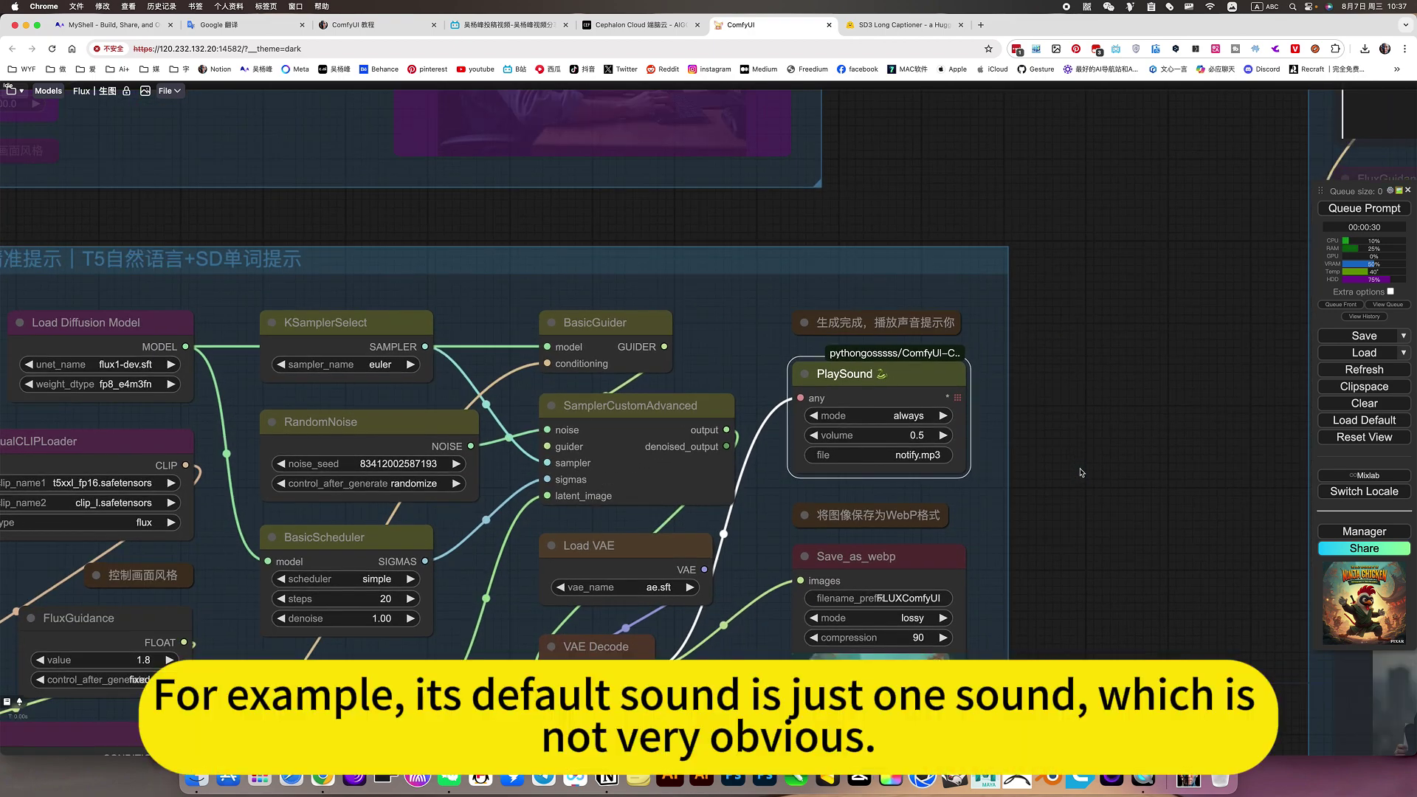
pyautogui.moveTo(1091, 462); pyautogui.dragTo(1080, 469)
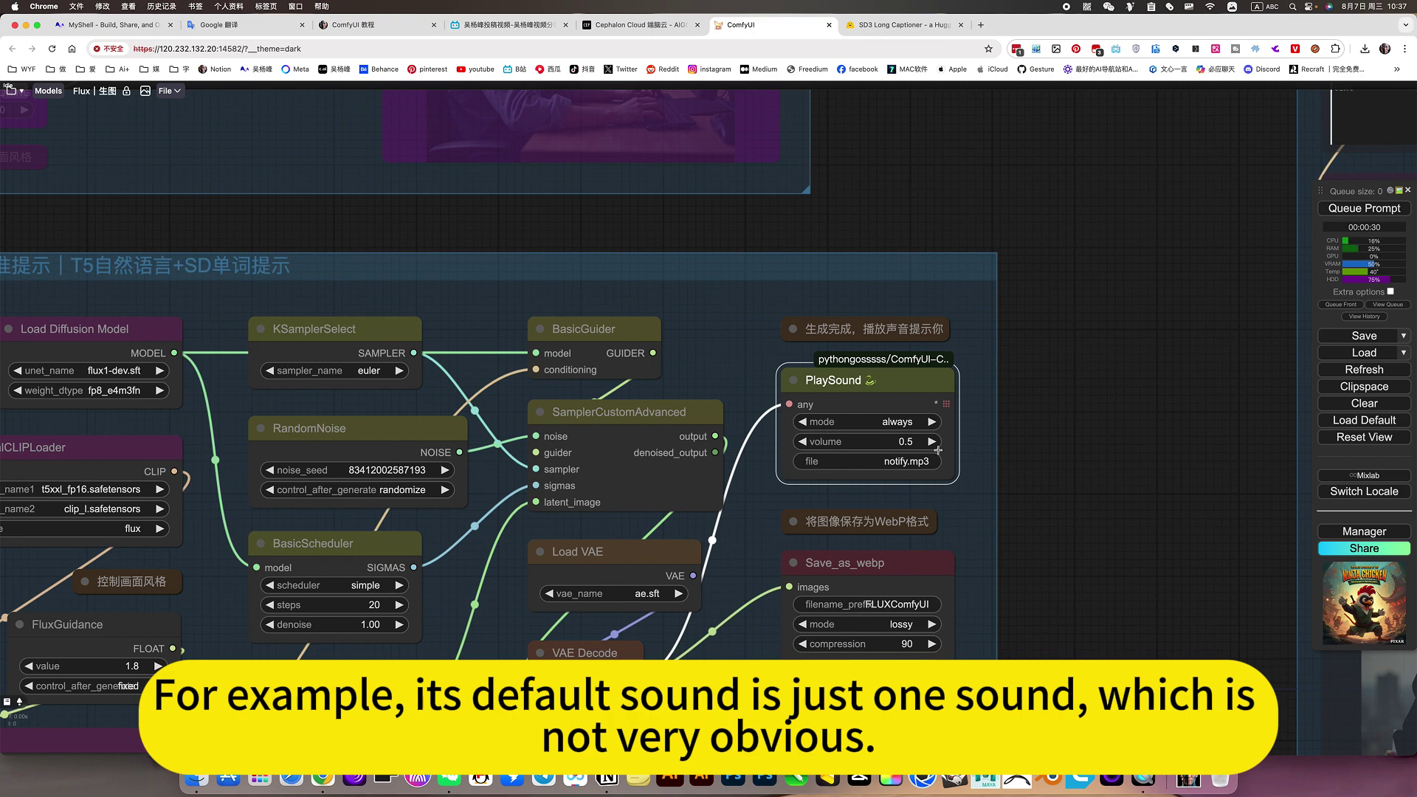
pyautogui.scroll(5, 937, 450)
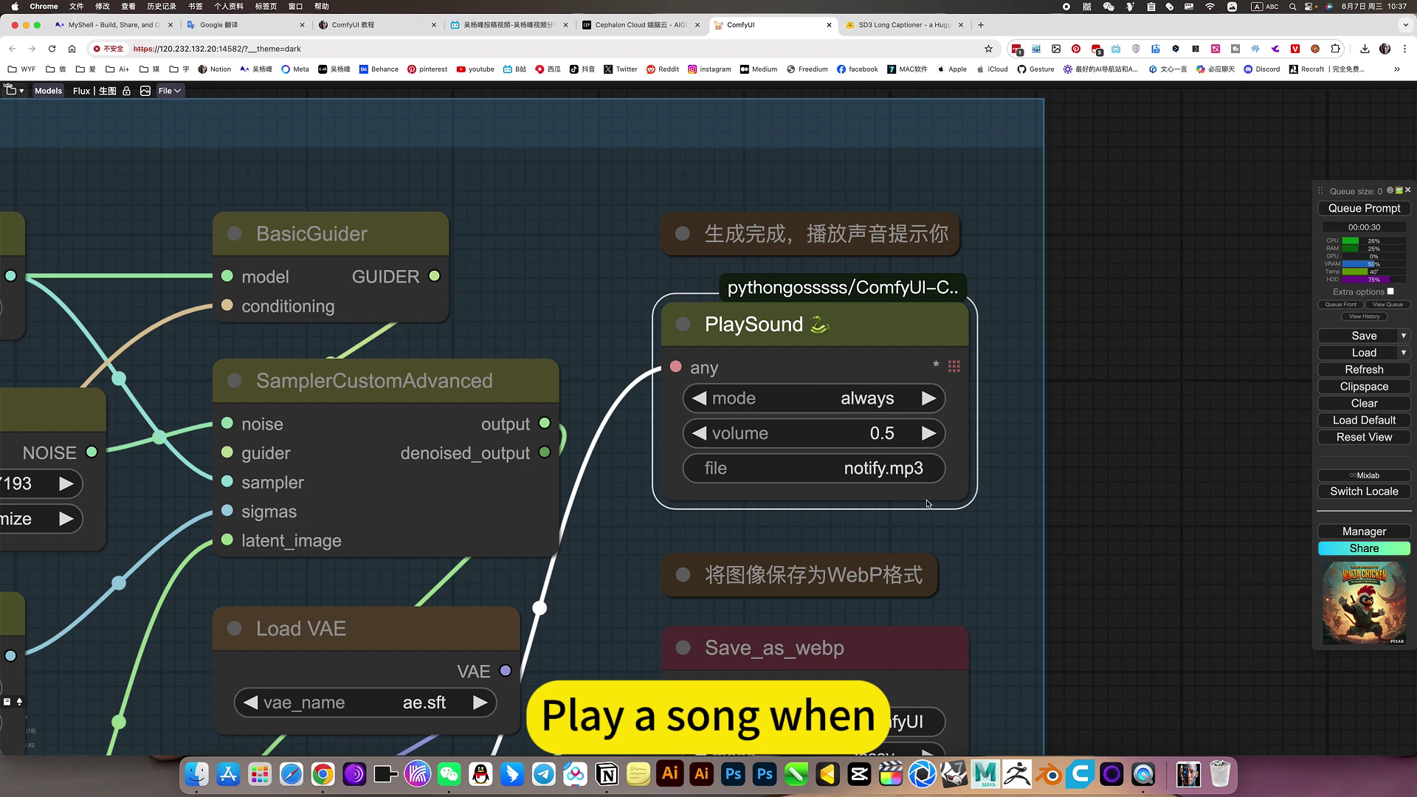
pyautogui.scroll(-4, 892, 488)
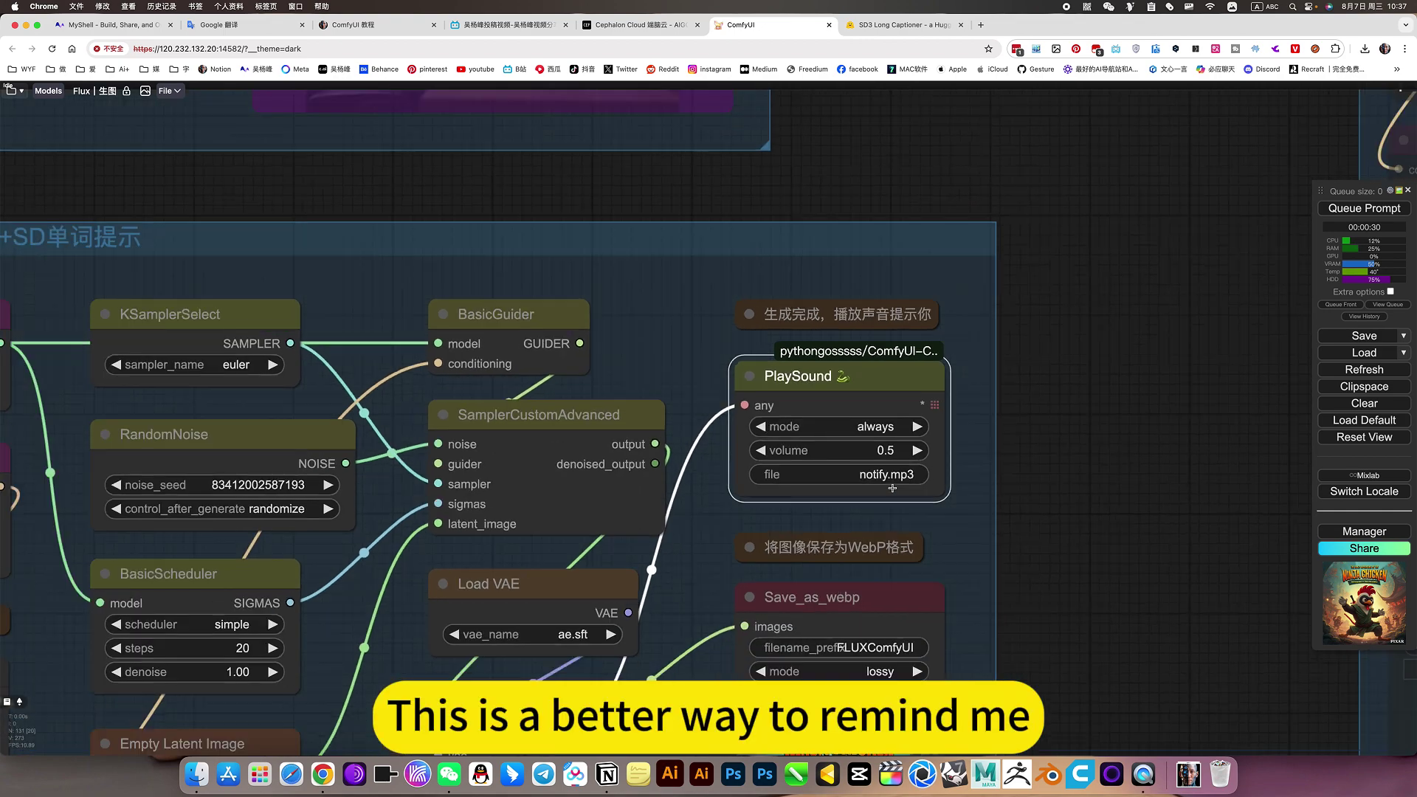
pyautogui.scroll(-5, 1065, 531)
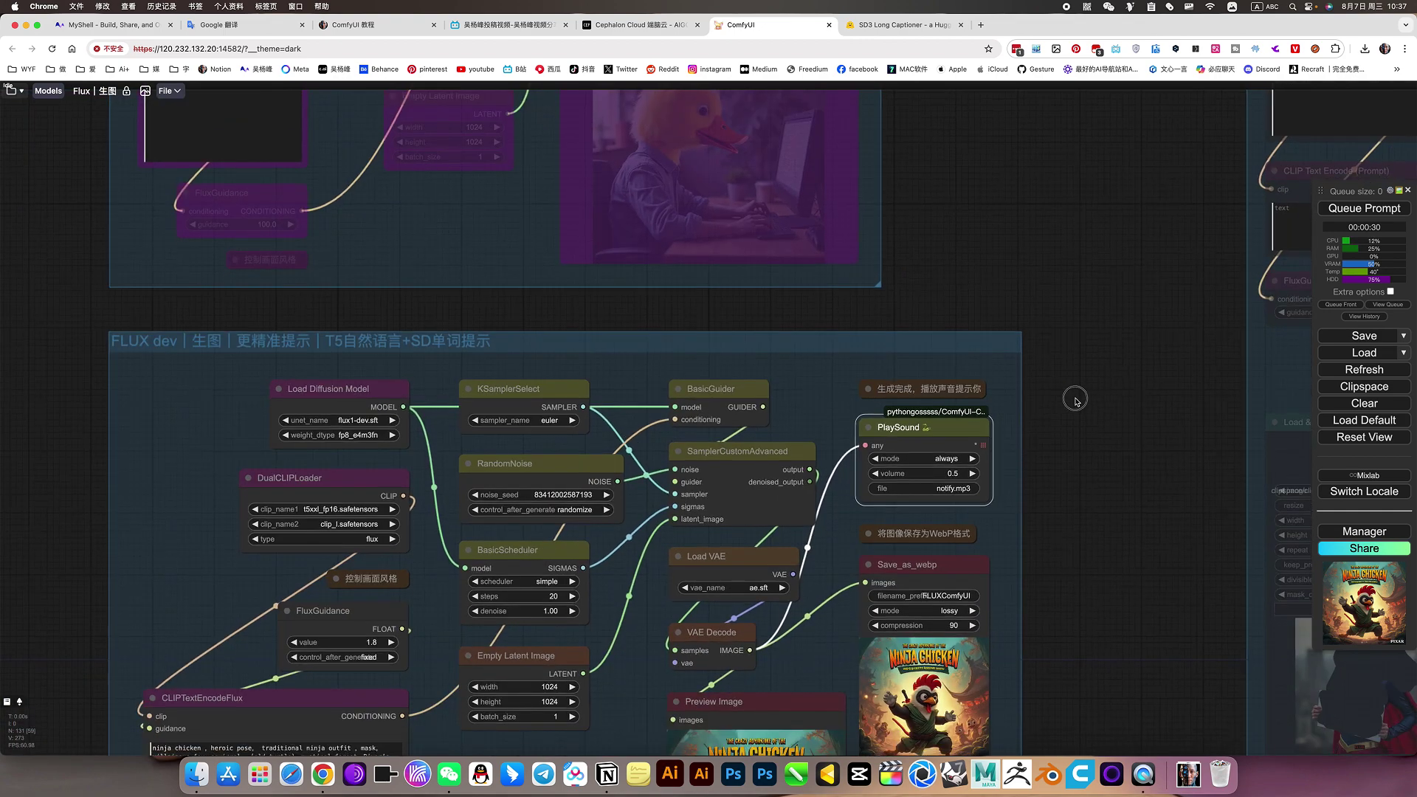
pyautogui.moveTo(1075, 398); pyautogui.dragTo(1068, 234)
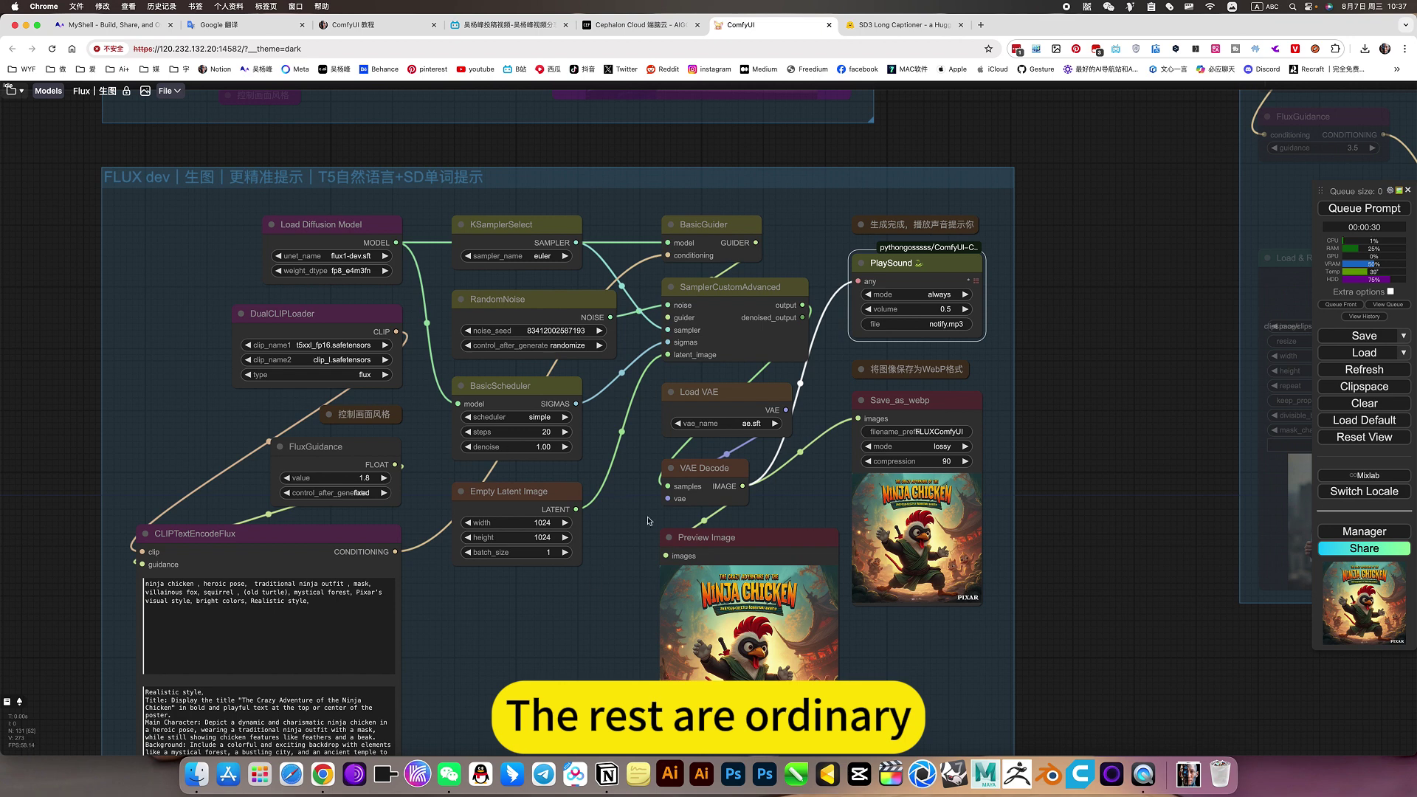
# Bypass the nodes of the FLUX dev dual-prompt group with the Ninja Chicken poster
pyautogui.moveTo(583, 585); pyautogui.dragTo(623, 490)
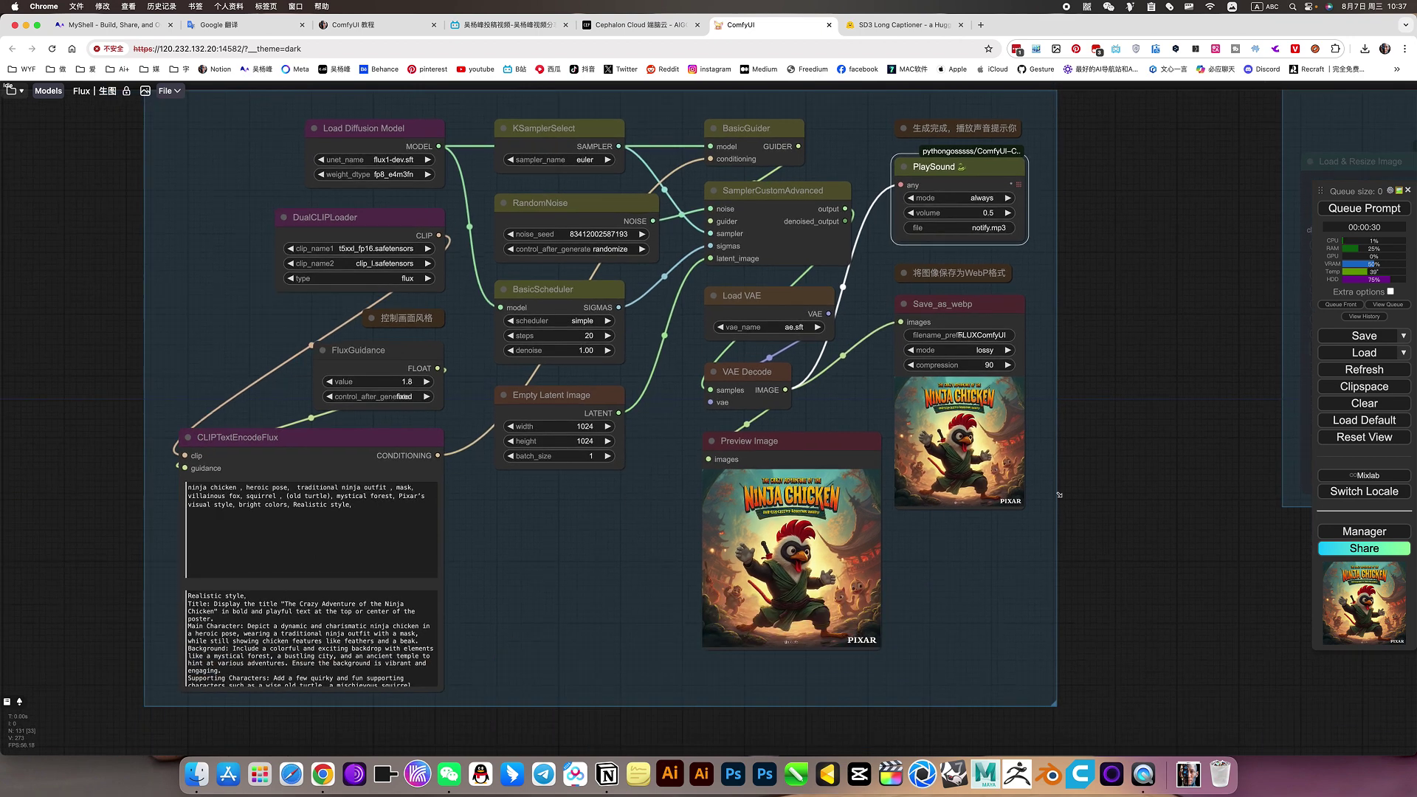
pyautogui.rightClick(960, 591)
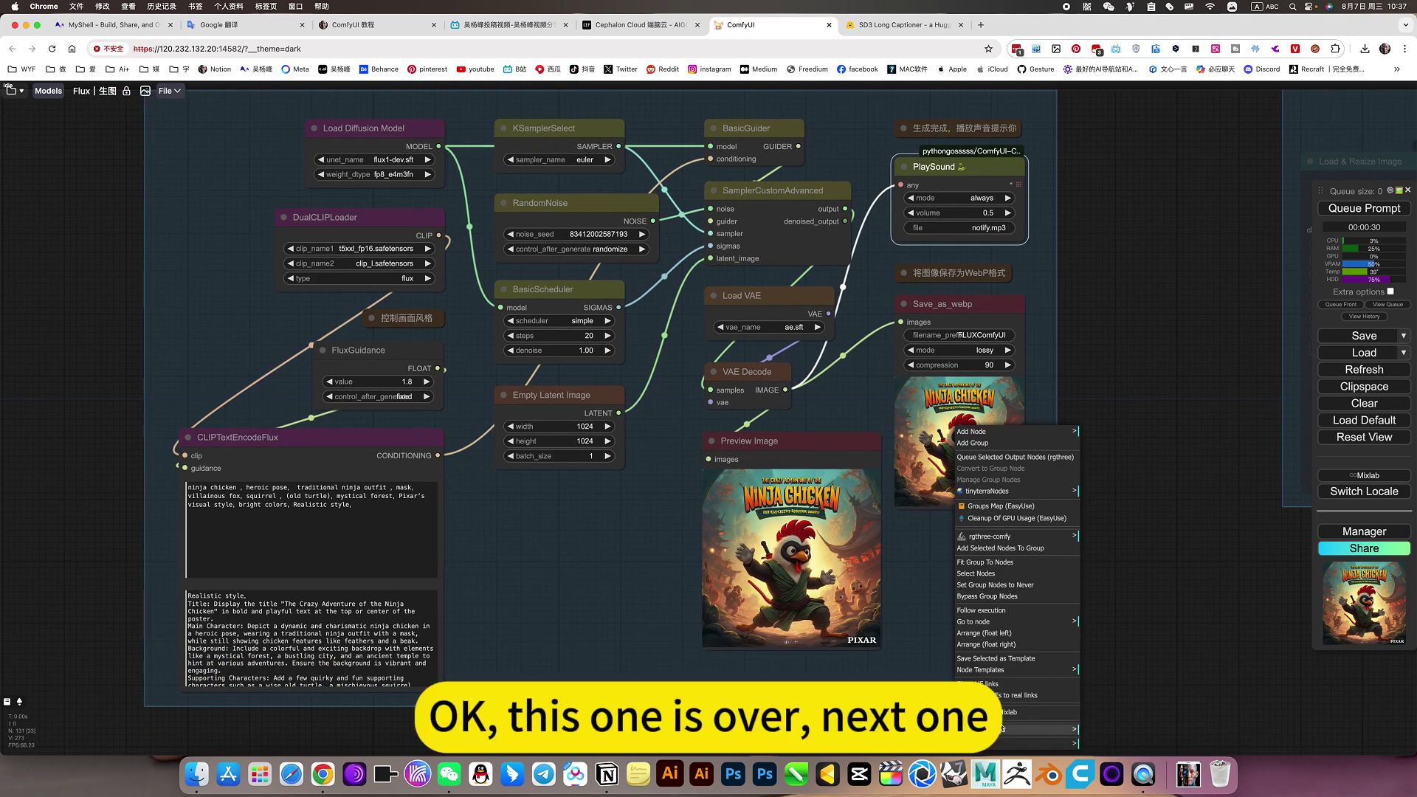
pyautogui.click(991, 597)
# Set all nodes of the Flux inpainting group (Flux | 涂抹修改) to Always so the group is active
pyautogui.scroll(-5, 1120, 575)
pyautogui.hscroll(5, 834, 532)
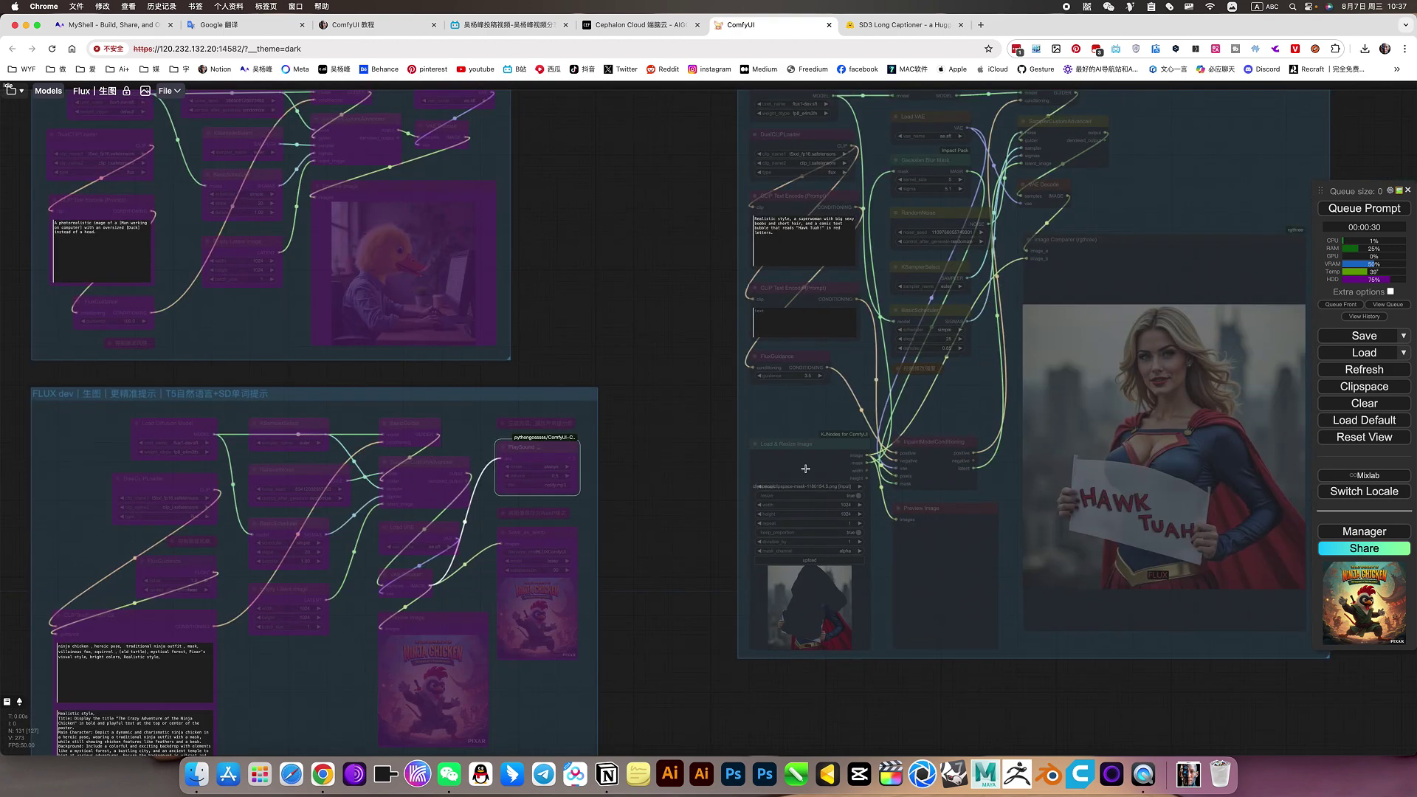
pyautogui.moveTo(650, 397); pyautogui.dragTo(567, 626)
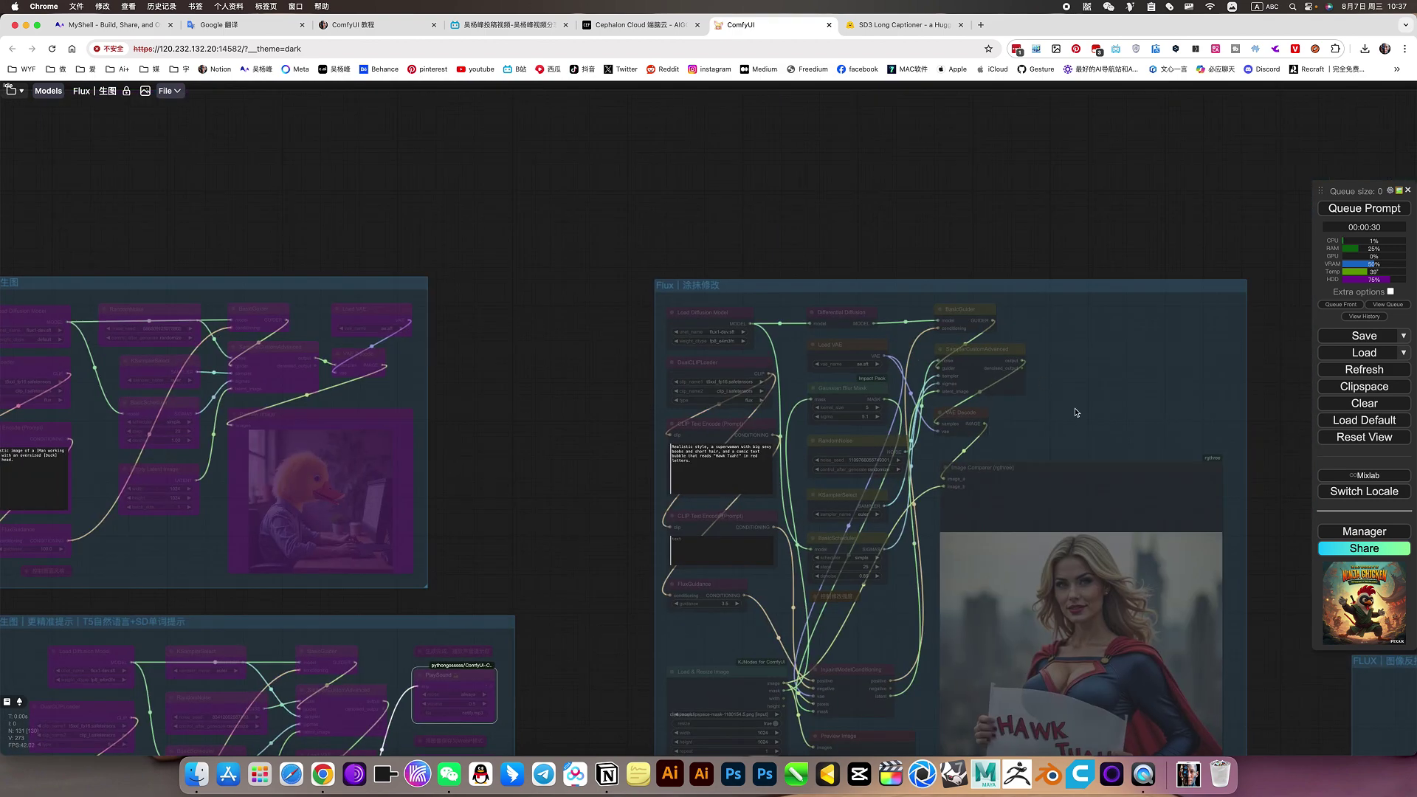
pyautogui.rightClick(1131, 385)
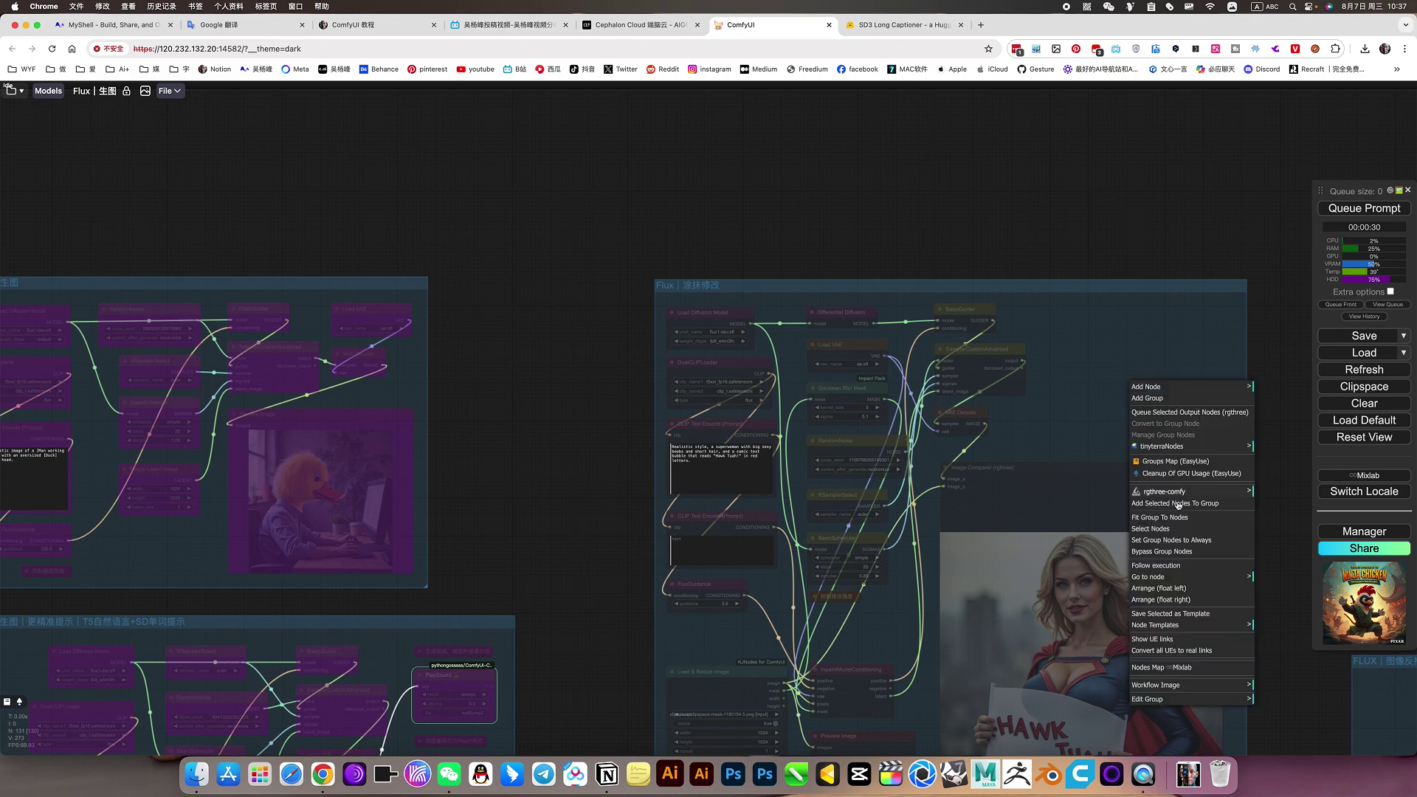
pyautogui.click(1195, 546)
# Set the BasicScheduler's denoise to 1 in the inpainting group and queue the prompt
pyautogui.scroll(-3, 997, 436)
pyautogui.hscroll(6, 996, 436)
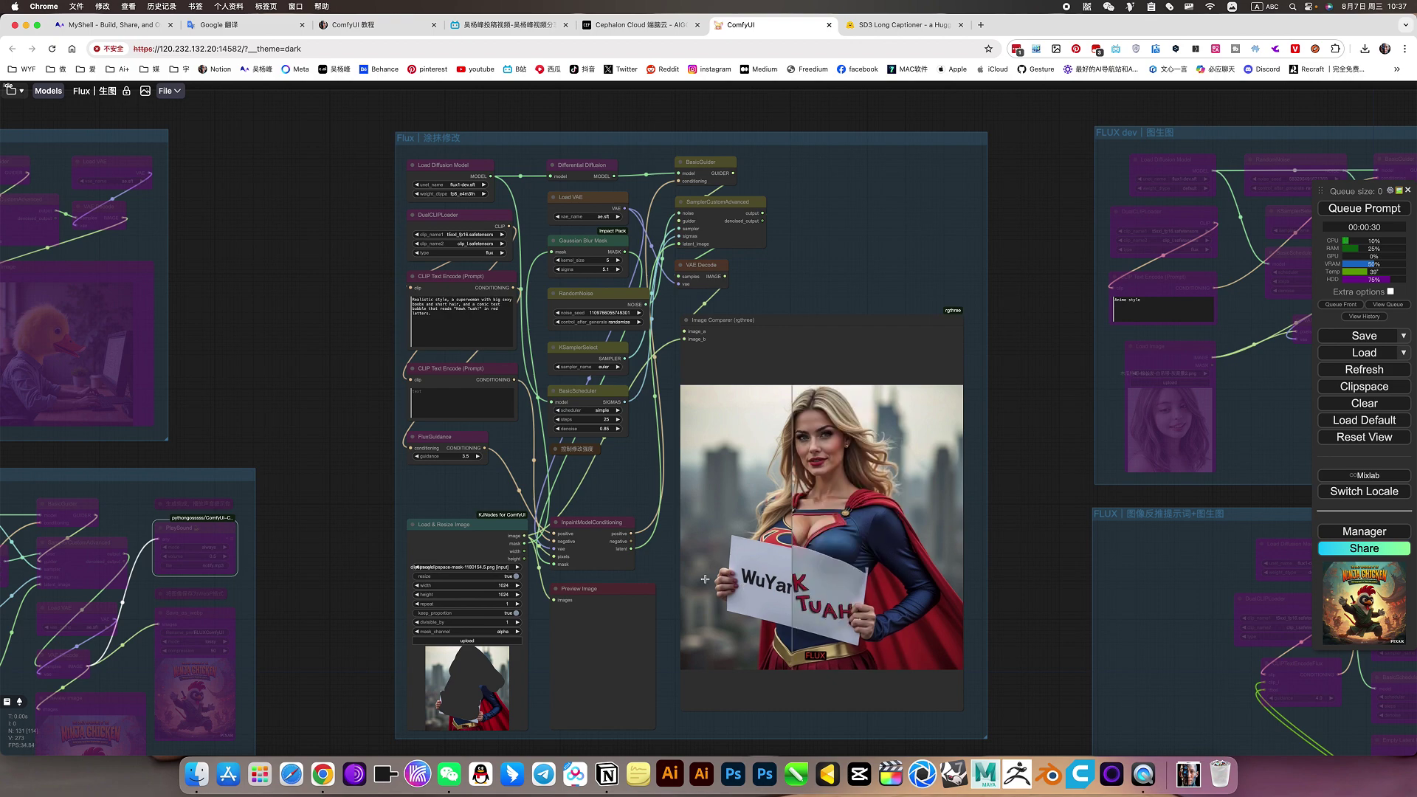
pyautogui.scroll(4, 684, 510)
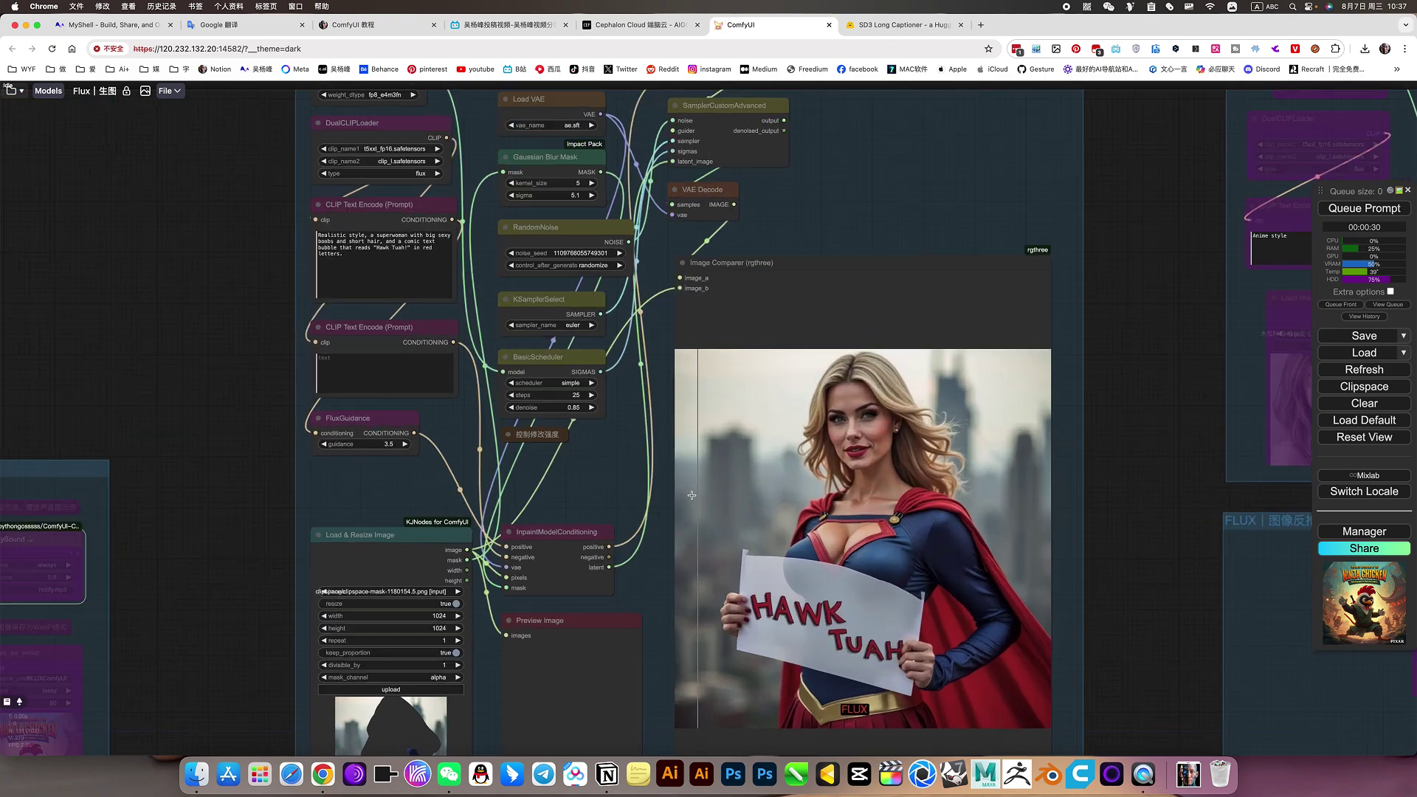
pyautogui.hscroll(2, 592, 475)
pyautogui.scroll(1, 591, 475)
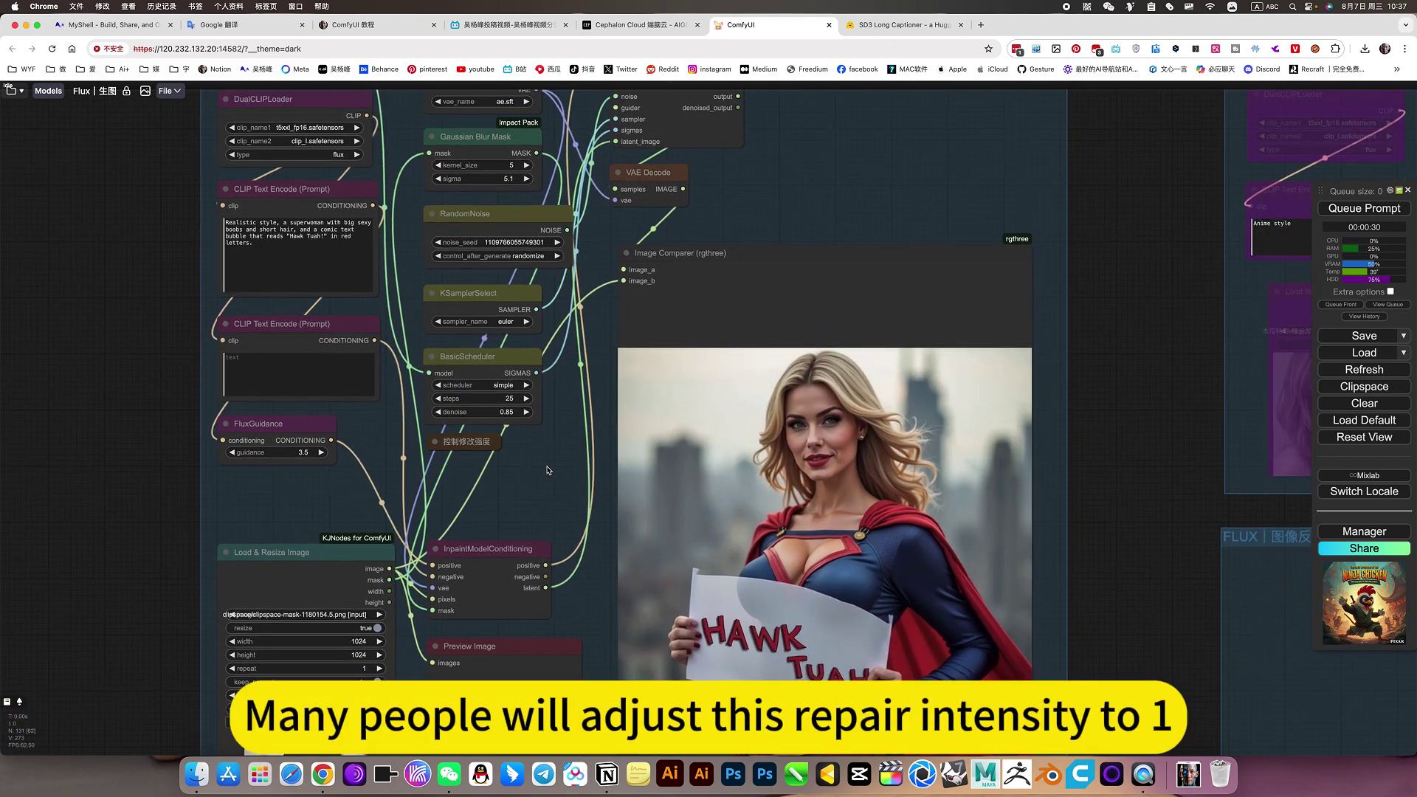
pyautogui.click(517, 414)
pyautogui.write('1')
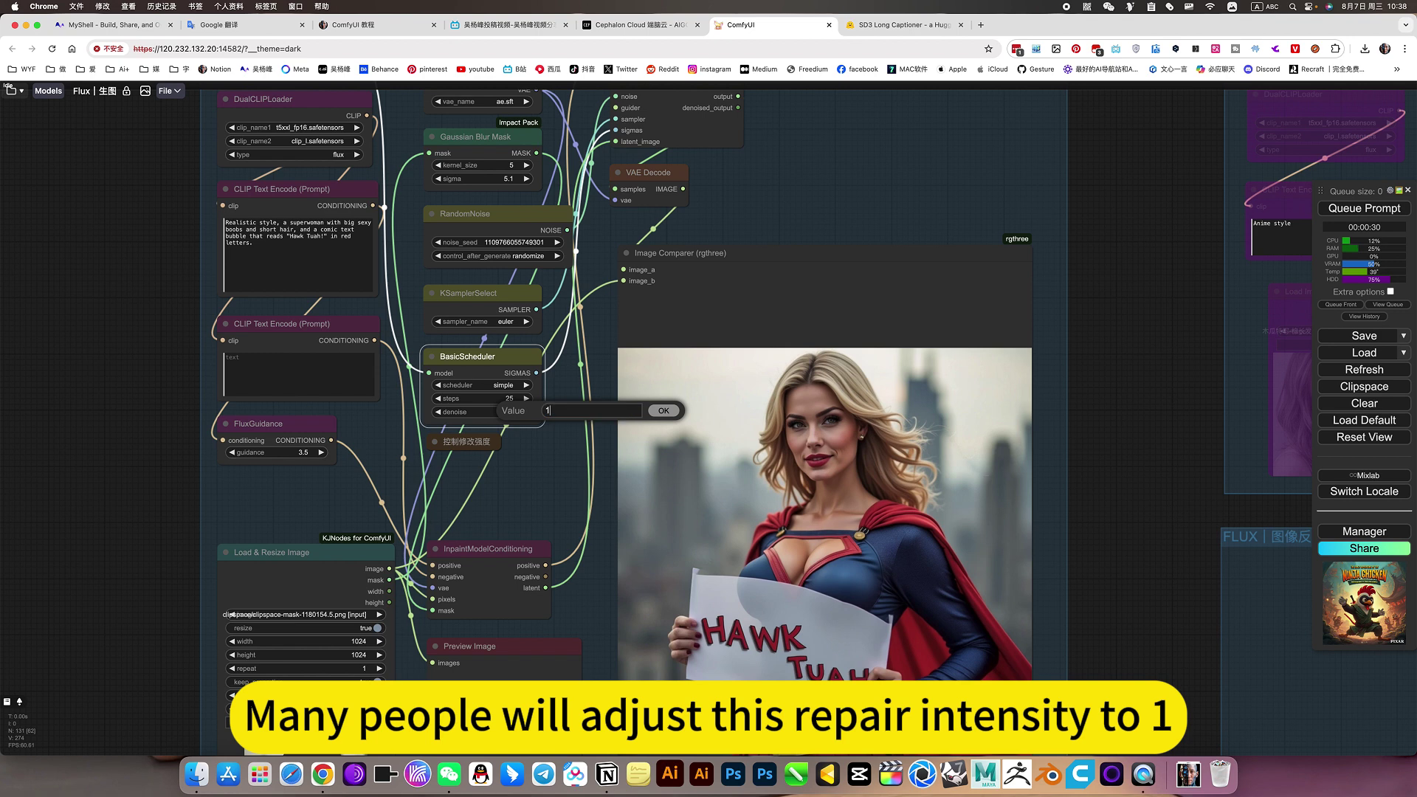
pyautogui.press('Return')
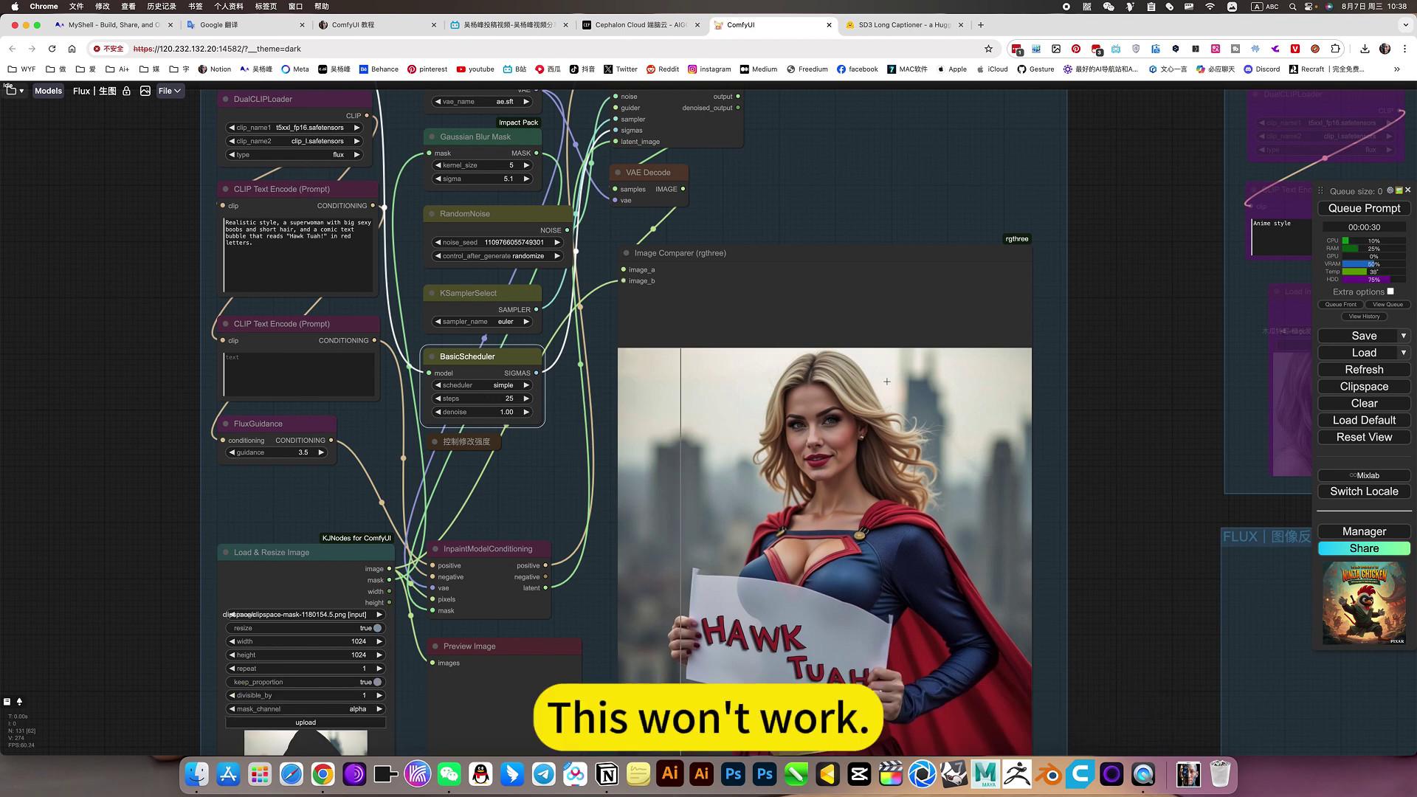
pyautogui.click(1347, 213)
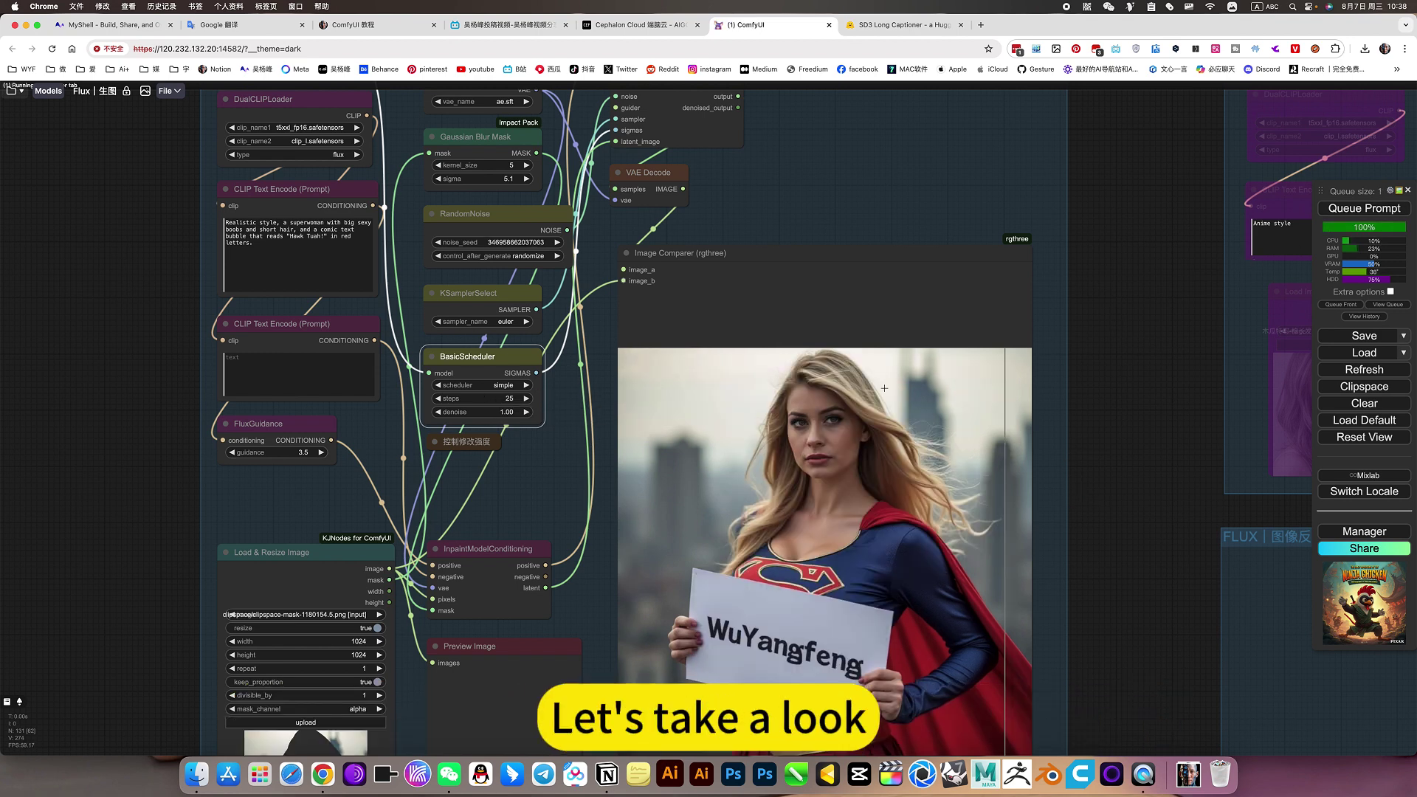
# Examine the masked source in the Load & Resize Image node and compare it with the original in the Preview Image node
pyautogui.moveTo(1098, 556); pyautogui.dragTo(1190, 350)
pyautogui.scroll(2, 446, 604)
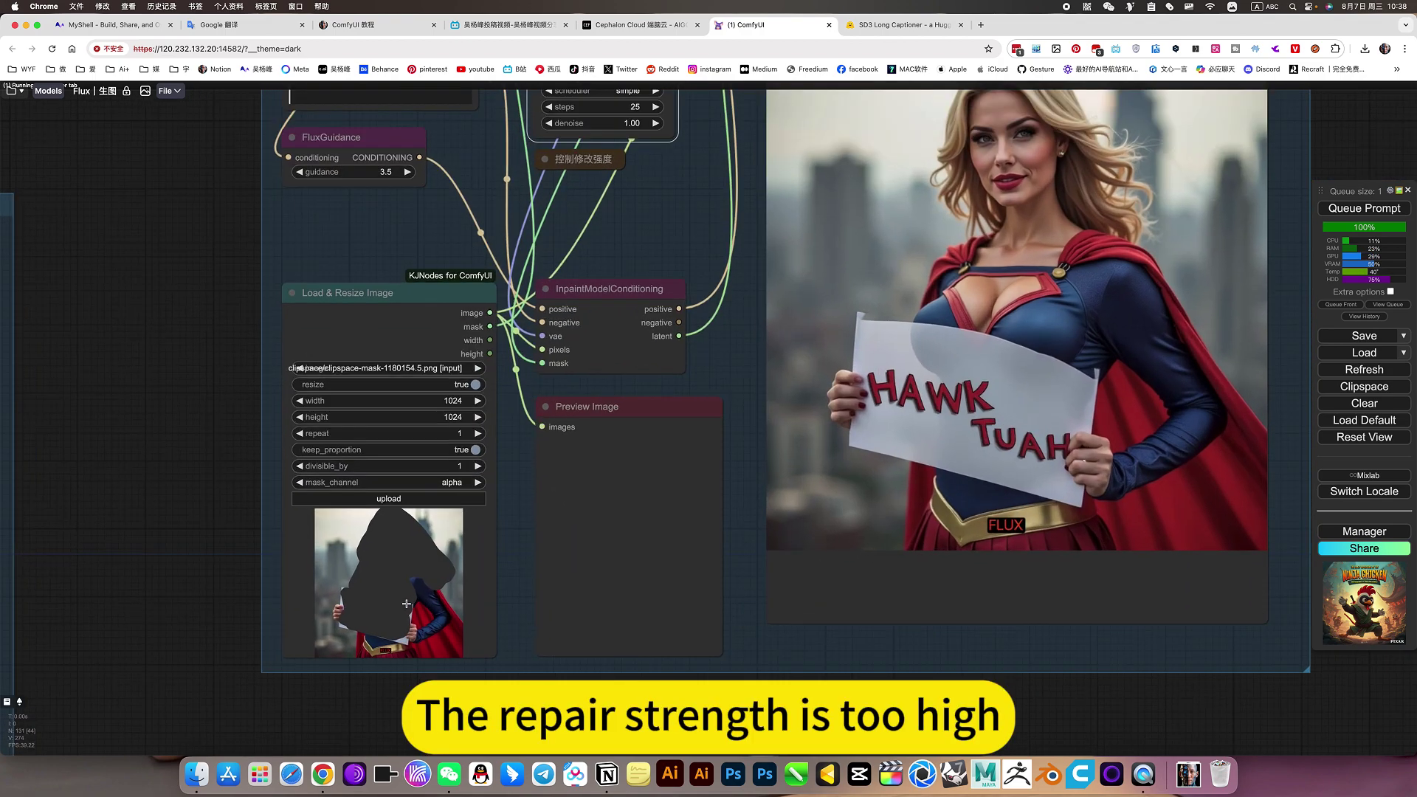
pyautogui.scroll(8, 406, 603)
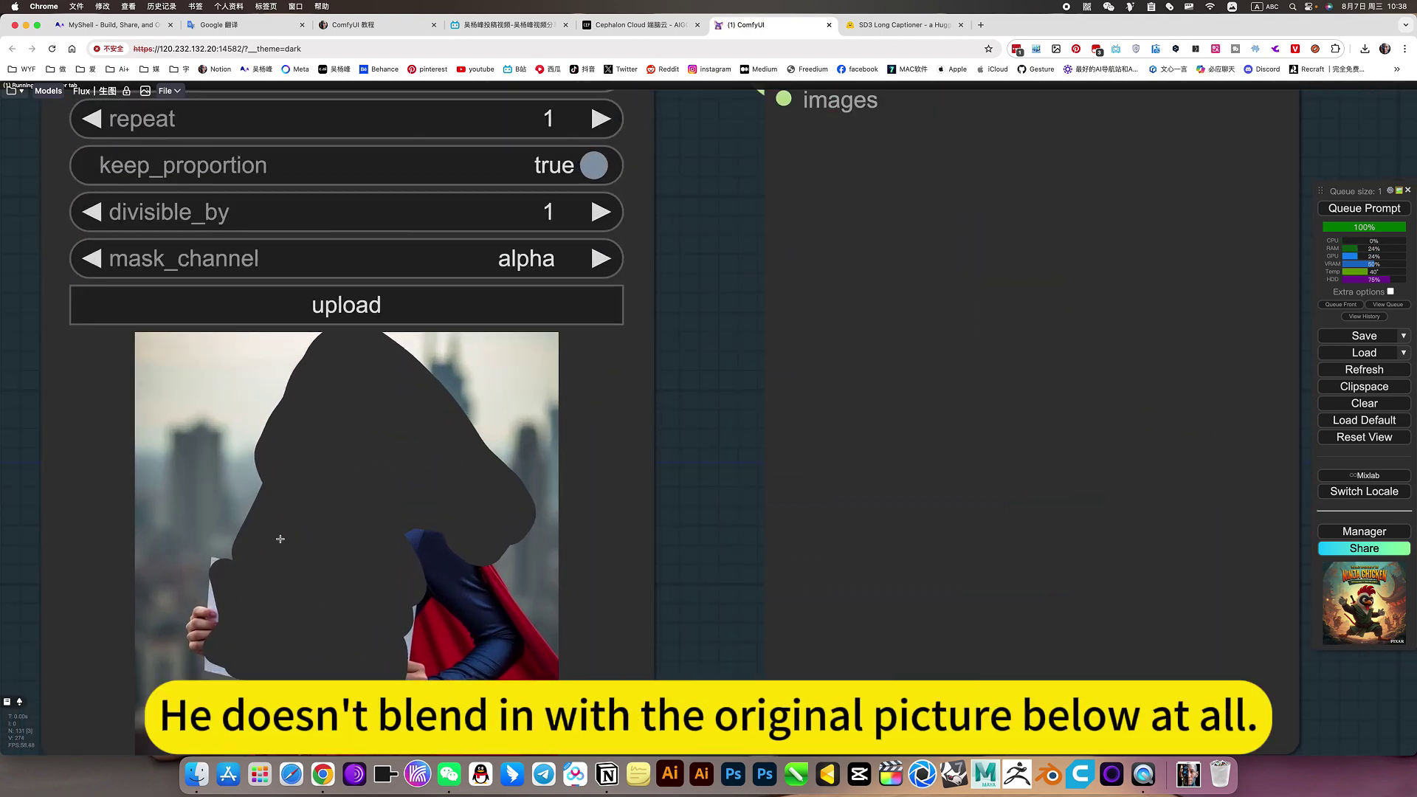
pyautogui.scroll(-2, 504, 597)
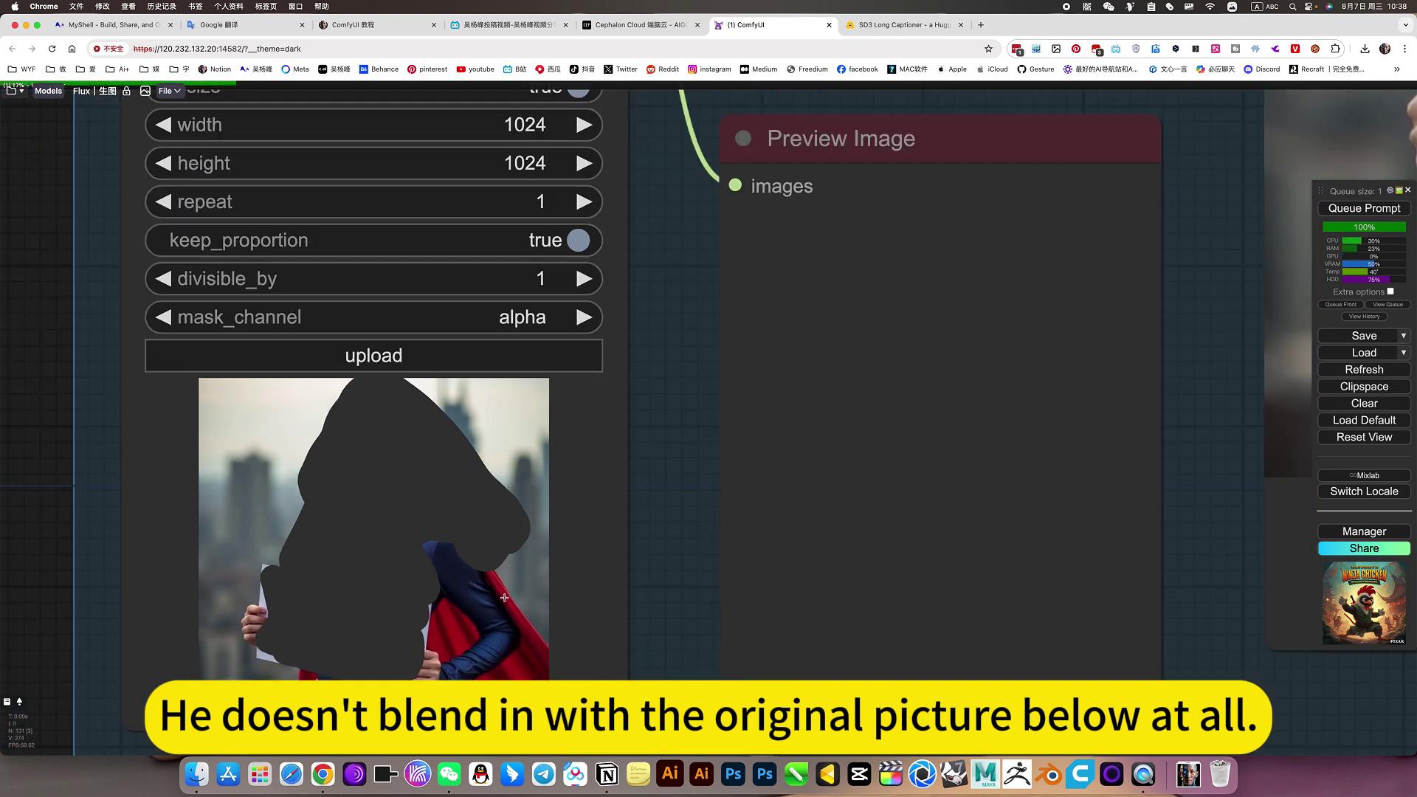
pyautogui.scroll(-6, 505, 598)
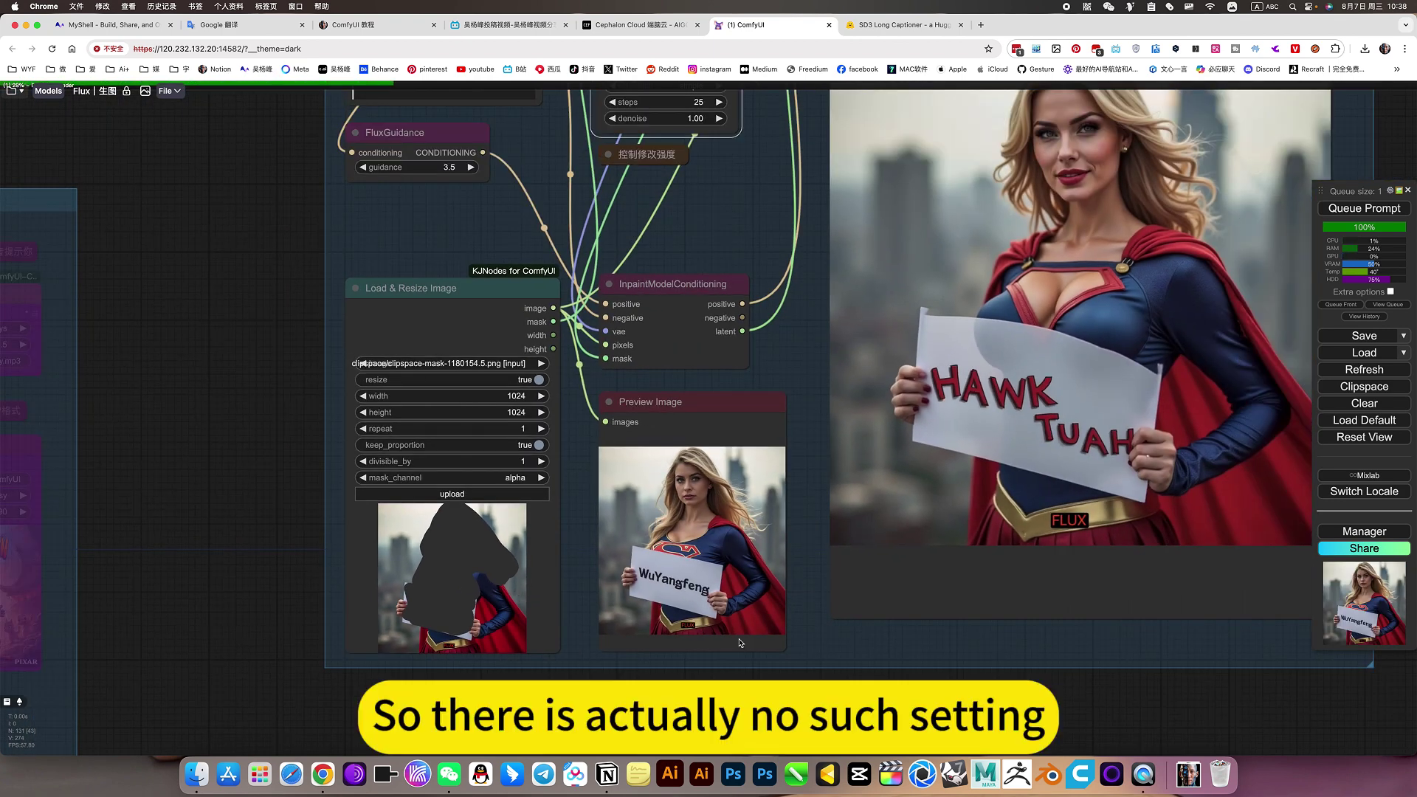
pyautogui.moveTo(733, 180); pyautogui.dragTo(706, 259)
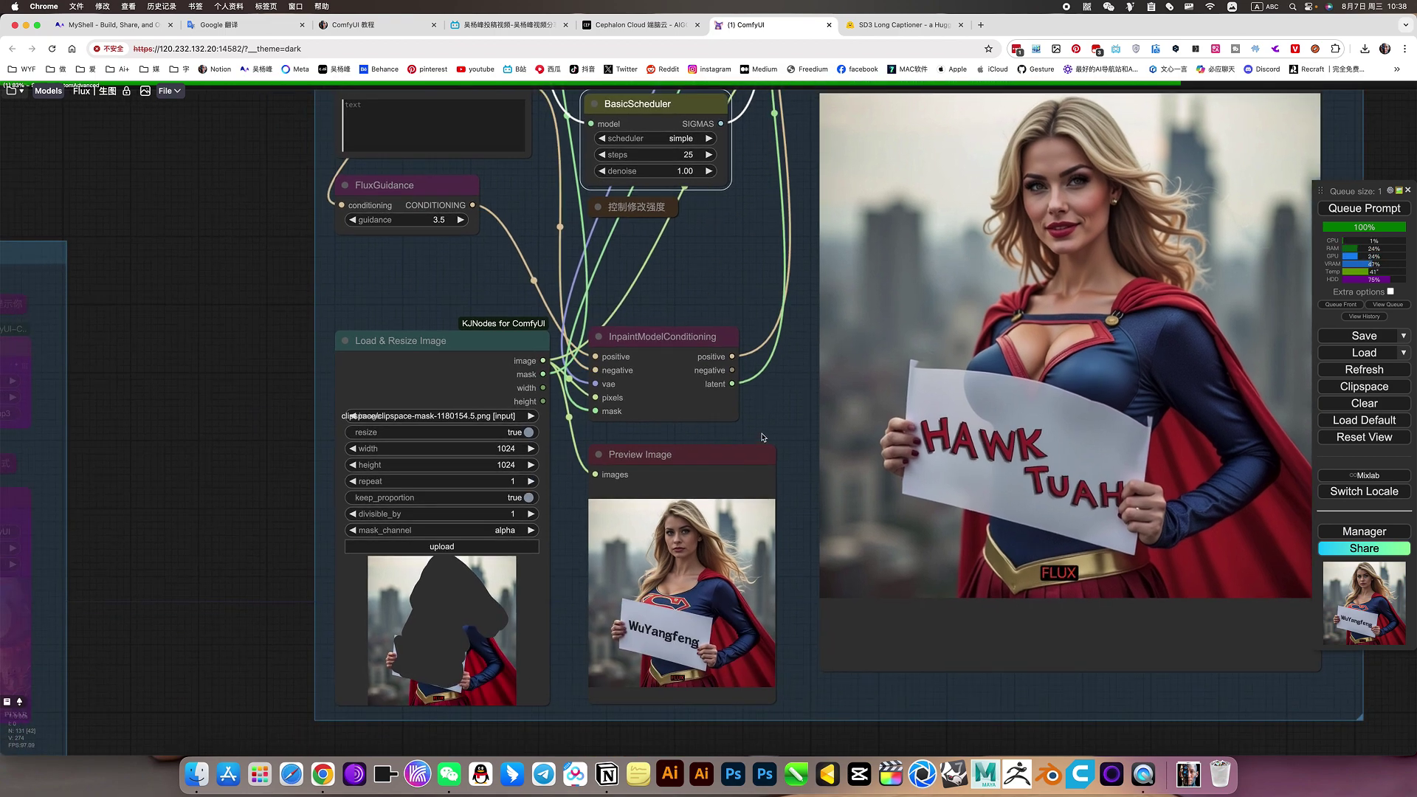
pyautogui.scroll(-4, 760, 436)
pyautogui.scroll(1, 761, 435)
pyautogui.moveTo(1241, 456); pyautogui.dragTo(1173, 735)
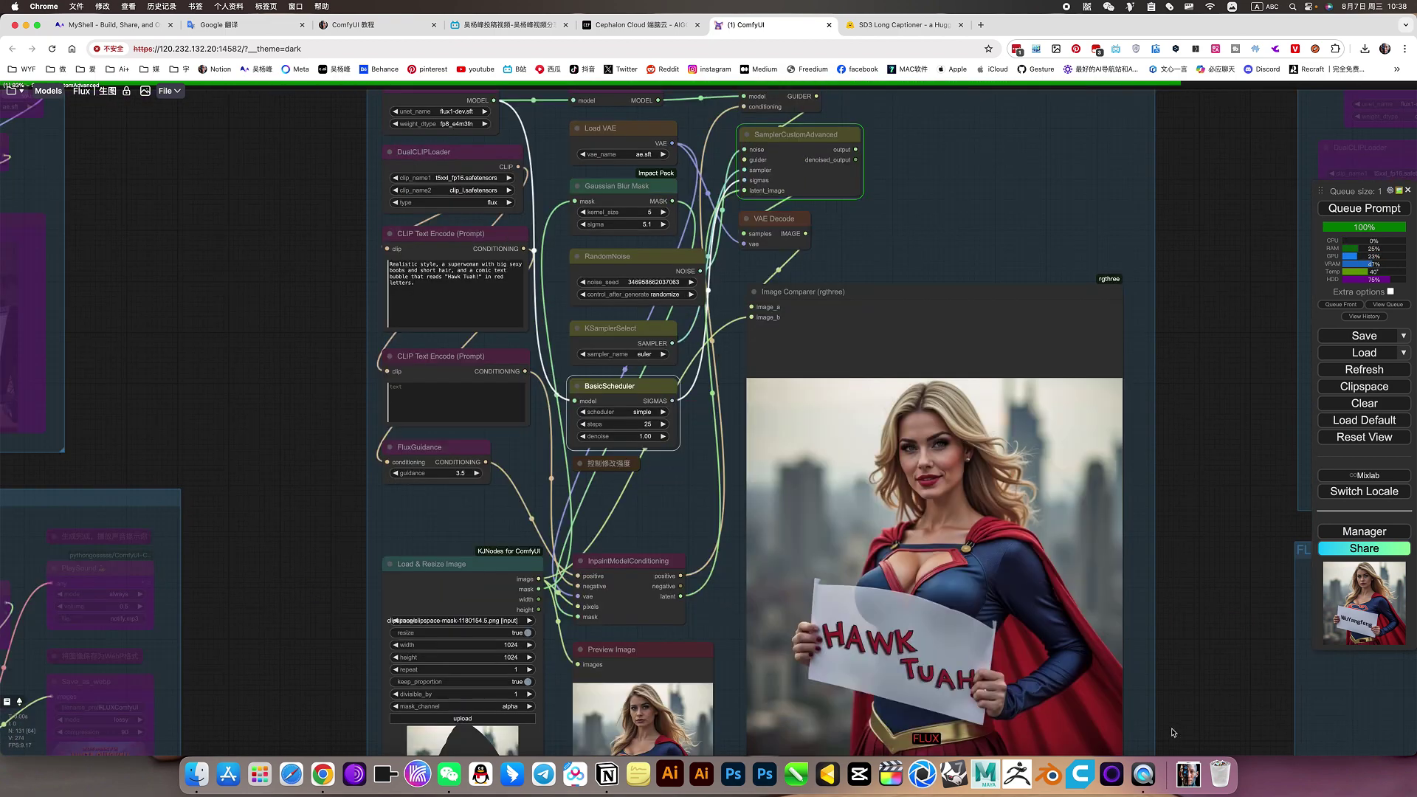
# Switch to the Cephalon Cloud page to view its AIGC applications, and return to the ComfyUI workflow
pyautogui.click(929, 321)
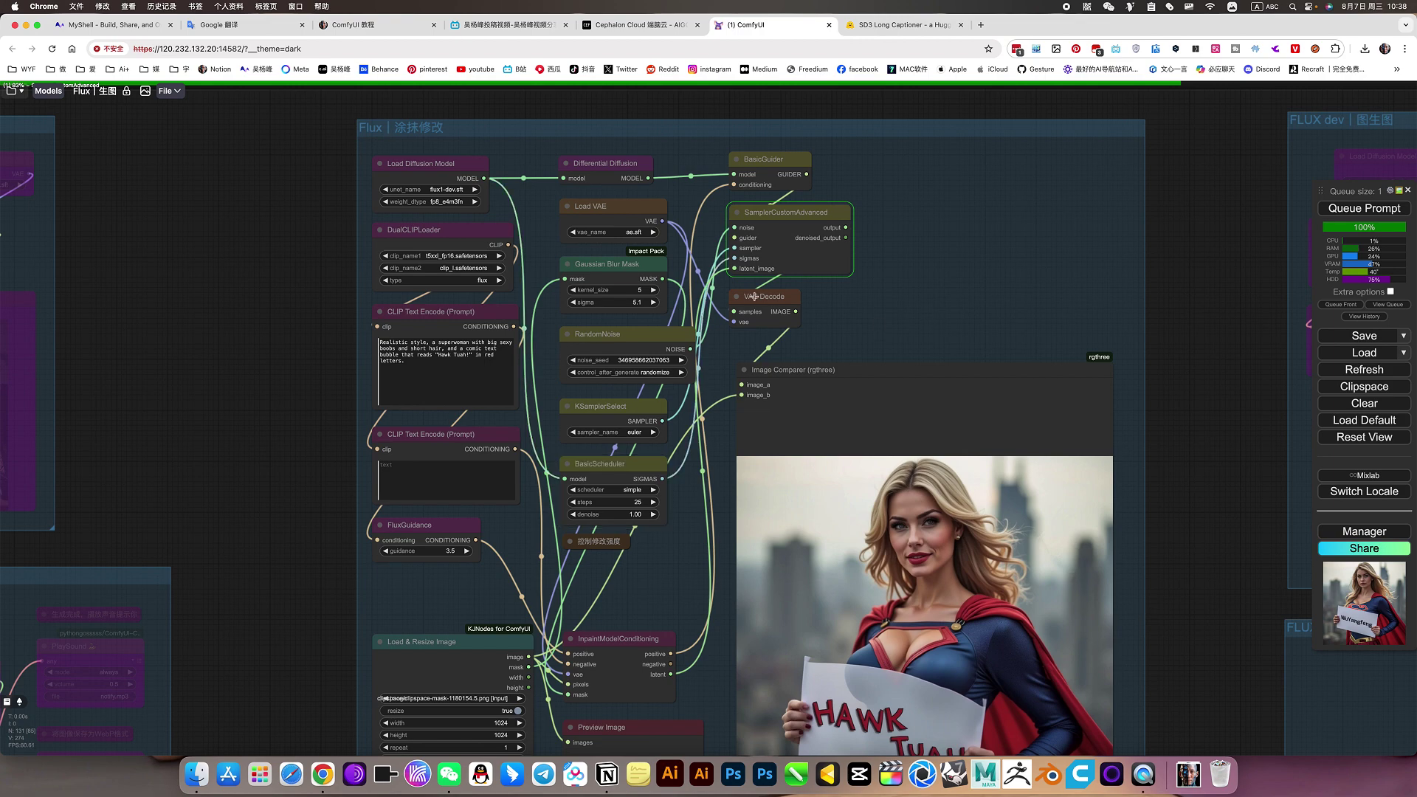
pyautogui.click(684, 32)
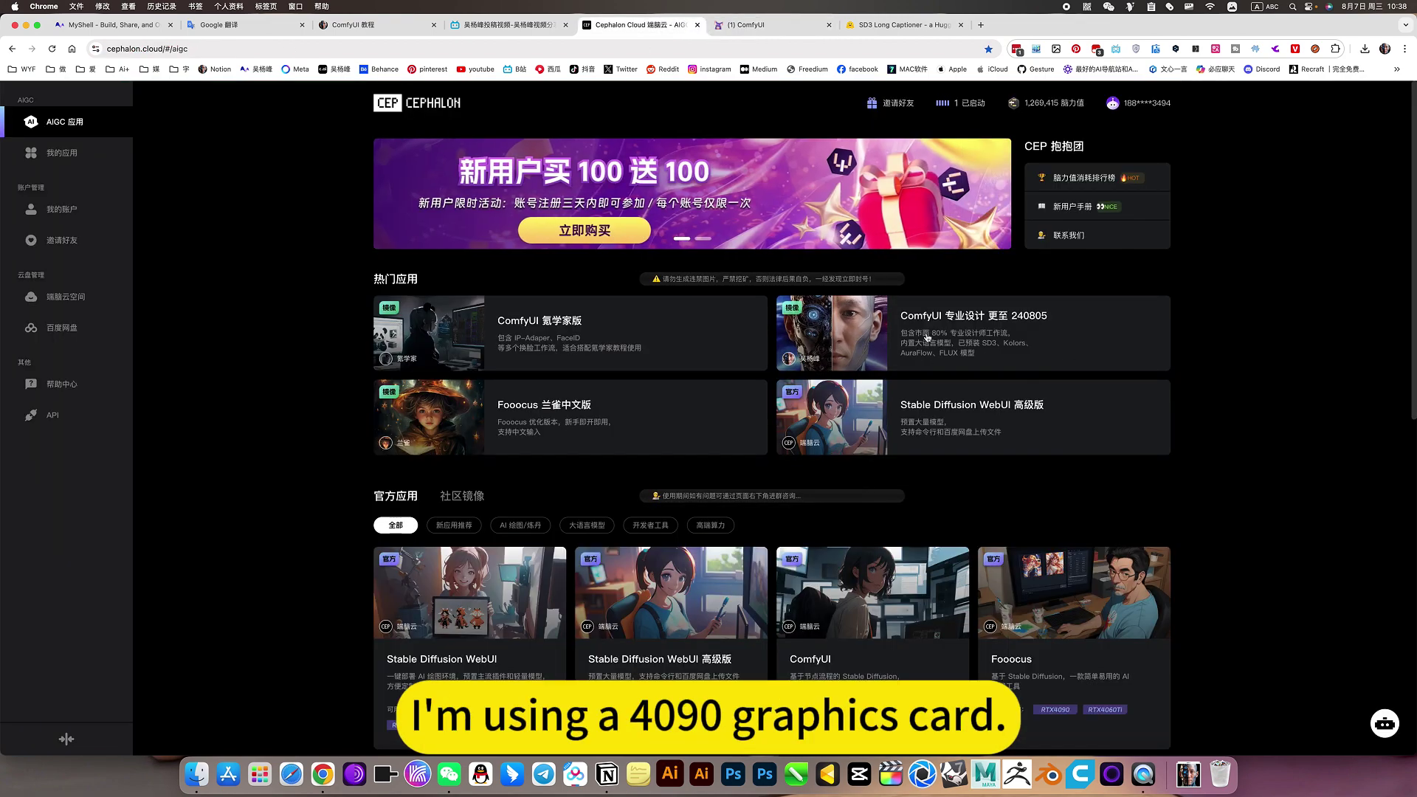
pyautogui.click(746, 24)
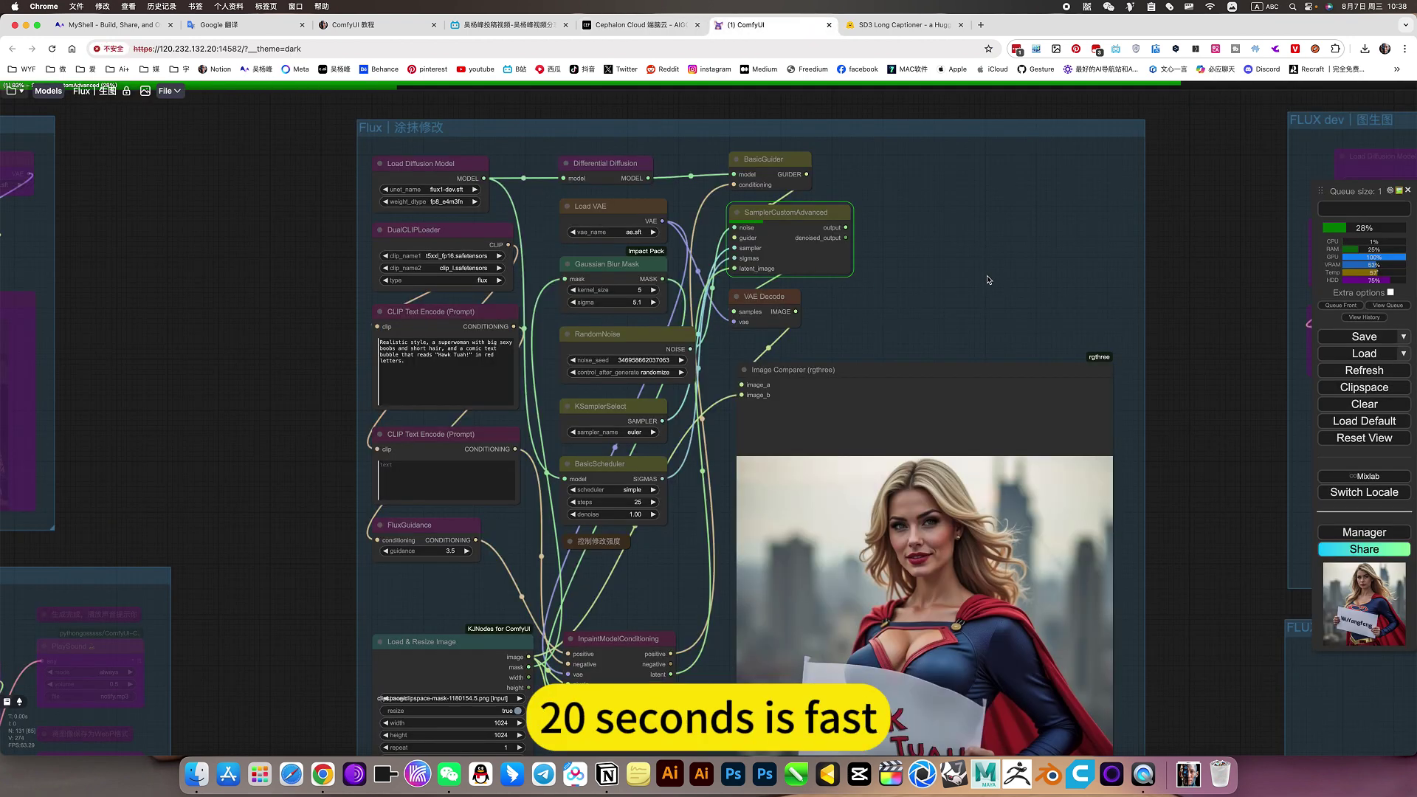
# Compare the image generated at denoise 1 with the original in the Image Comparer, checking how the masked area blends in
pyautogui.moveTo(933, 289); pyautogui.dragTo(901, 235)
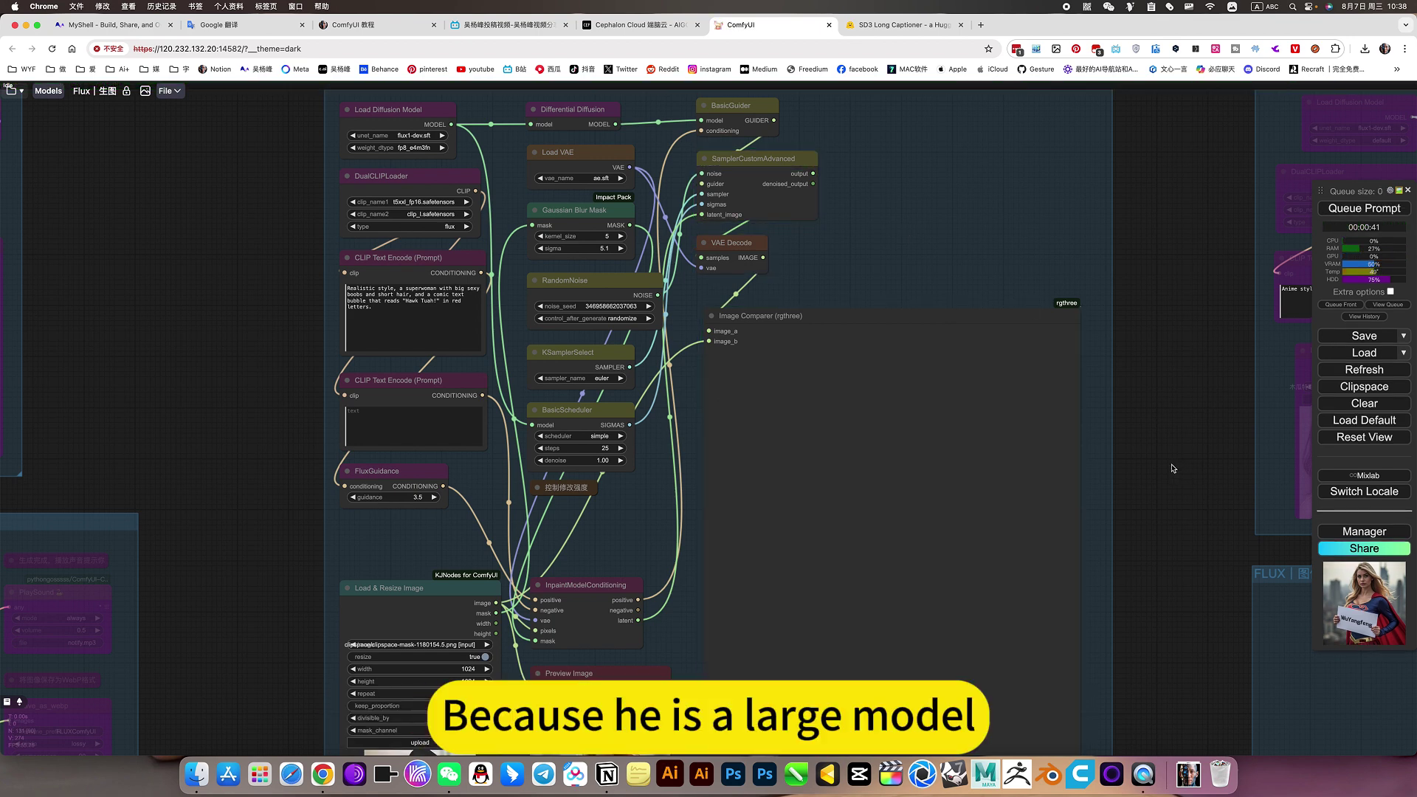
pyautogui.moveTo(1163, 468); pyautogui.dragTo(1195, 386)
pyautogui.moveTo(1198, 443); pyautogui.dragTo(1217, 297)
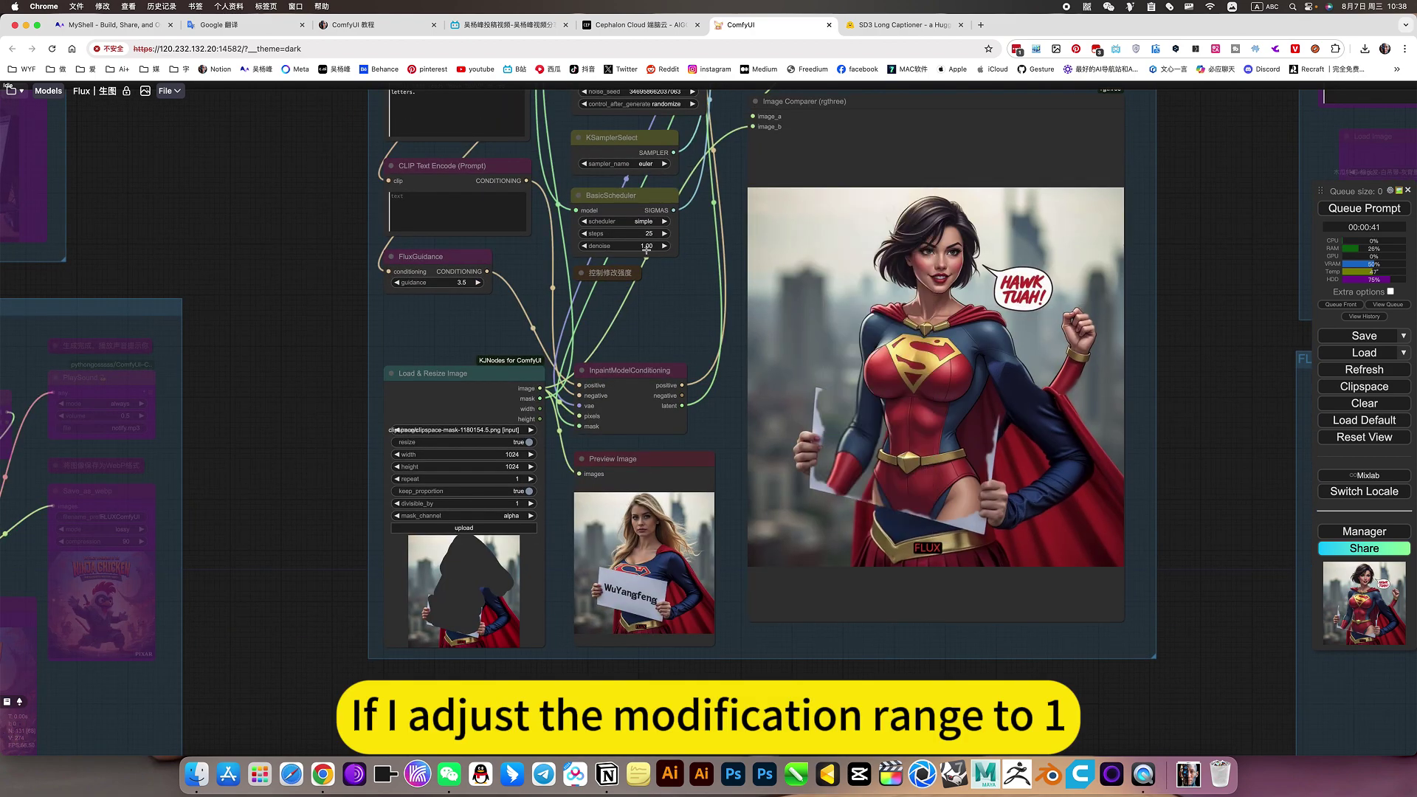
pyautogui.scroll(5, 646, 250)
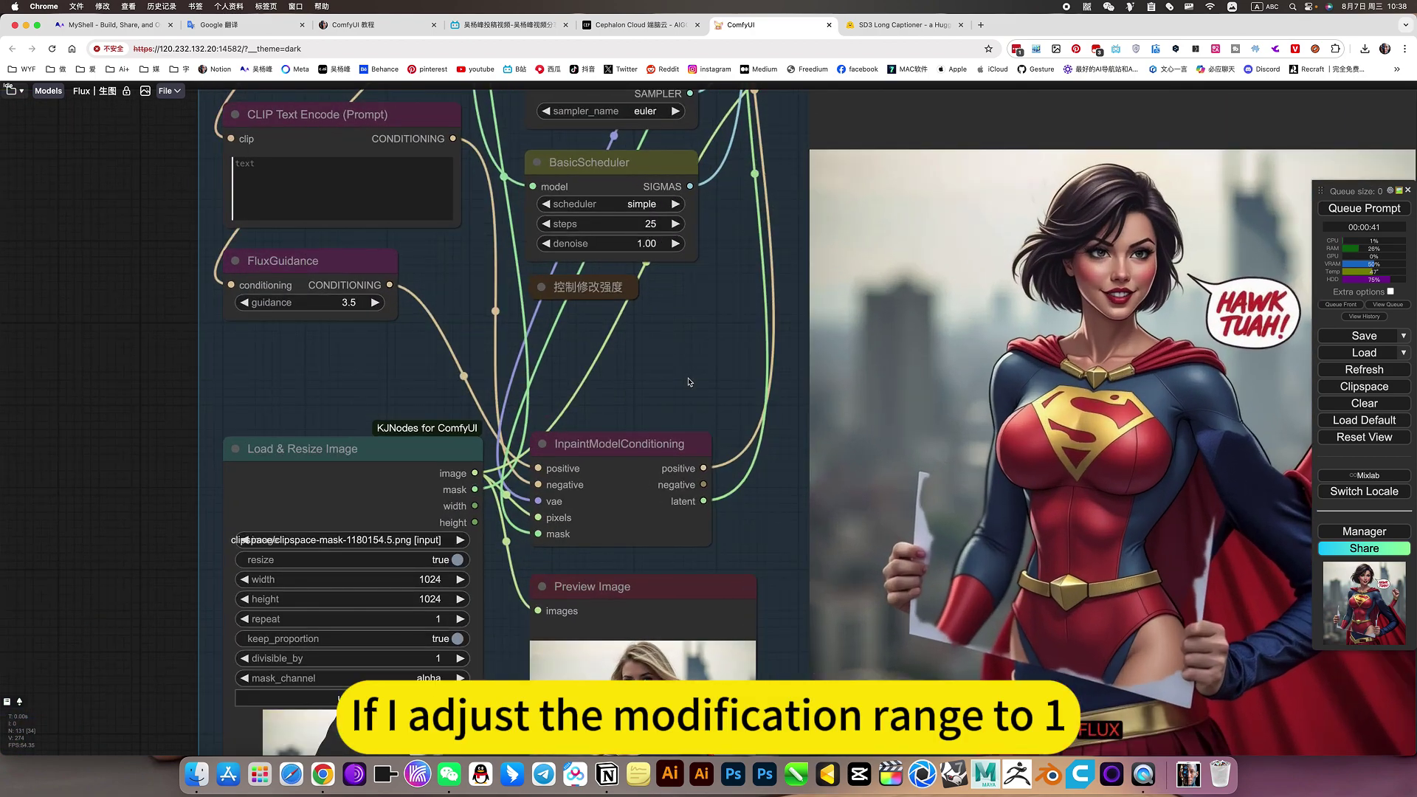
pyautogui.scroll(-5, 690, 381)
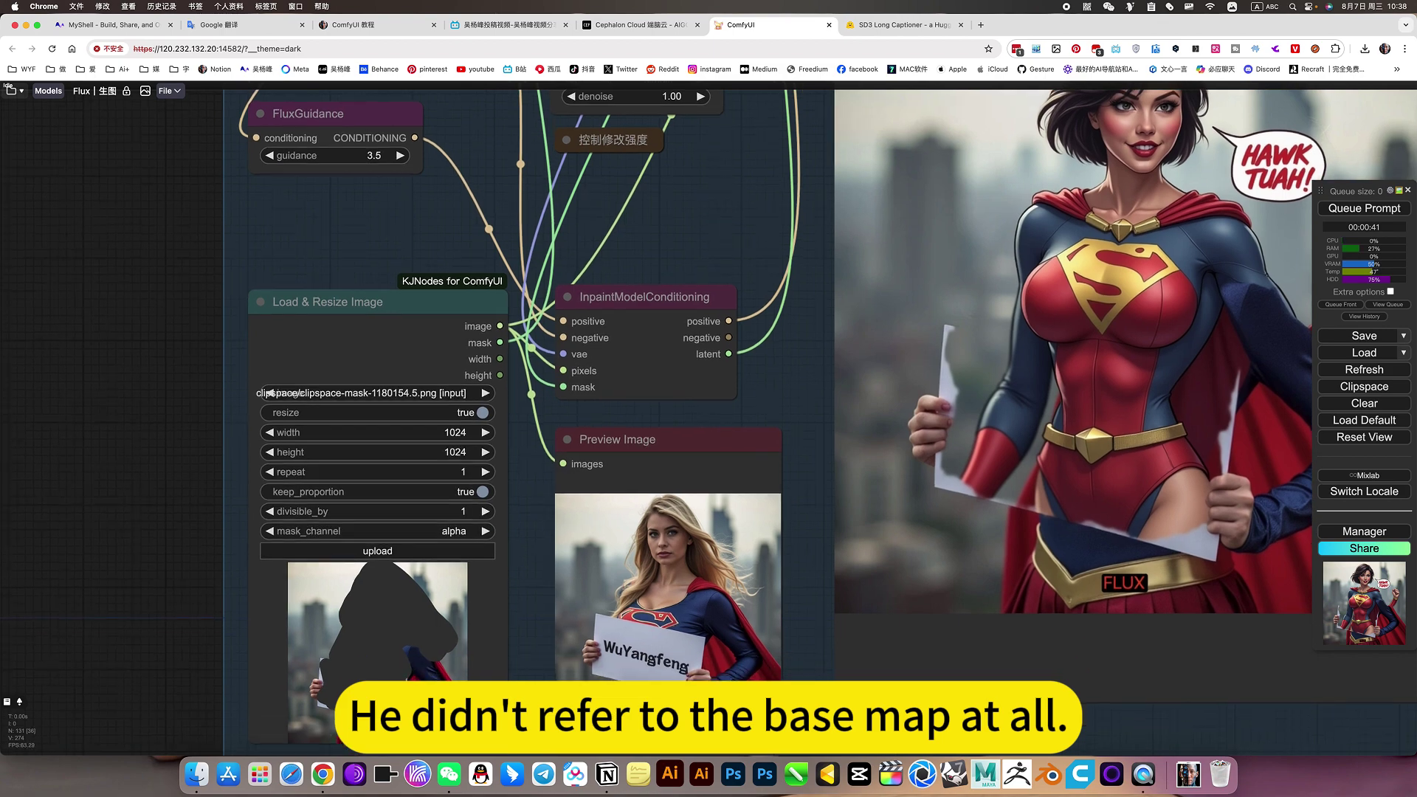
pyautogui.moveTo(821, 720); pyautogui.dragTo(812, 689)
pyautogui.scroll(-2, 812, 689)
pyautogui.scroll(-2, 815, 690)
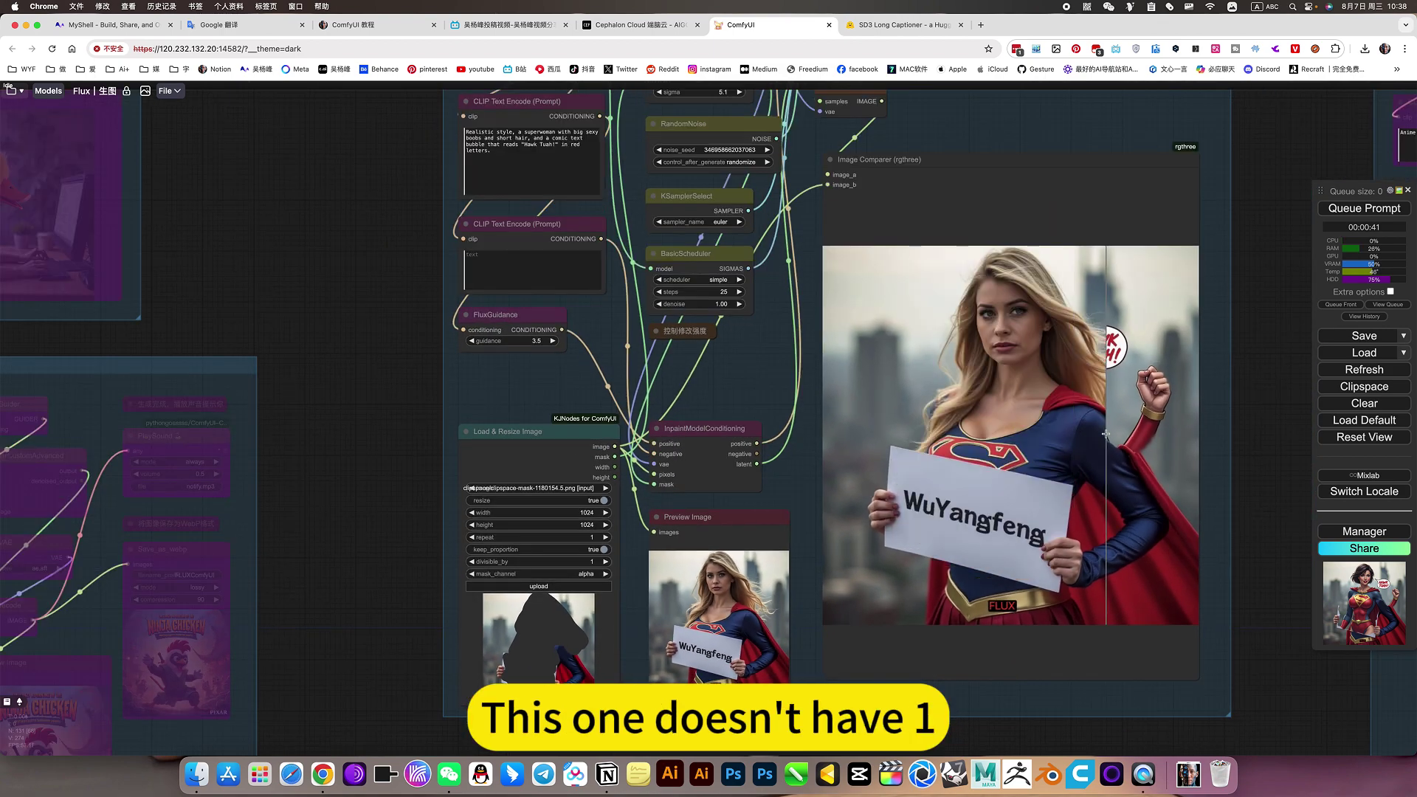
# Set the BasicScheduler's denoise to 0.75 and queue the prompt again
pyautogui.moveTo(749, 395); pyautogui.dragTo(835, 456)
pyautogui.click(795, 376)
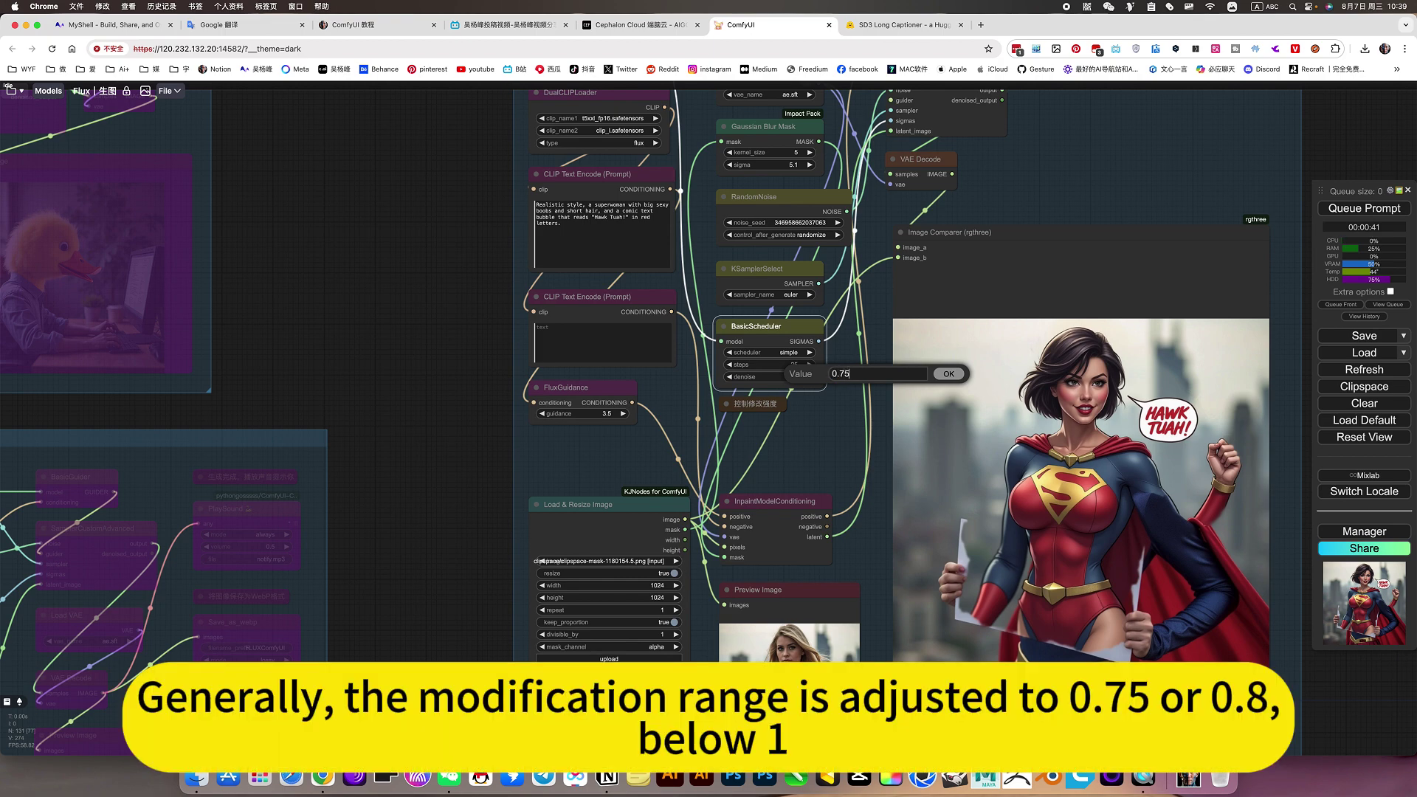
pyautogui.press('Return')
pyautogui.moveTo(825, 451); pyautogui.dragTo(752, 424)
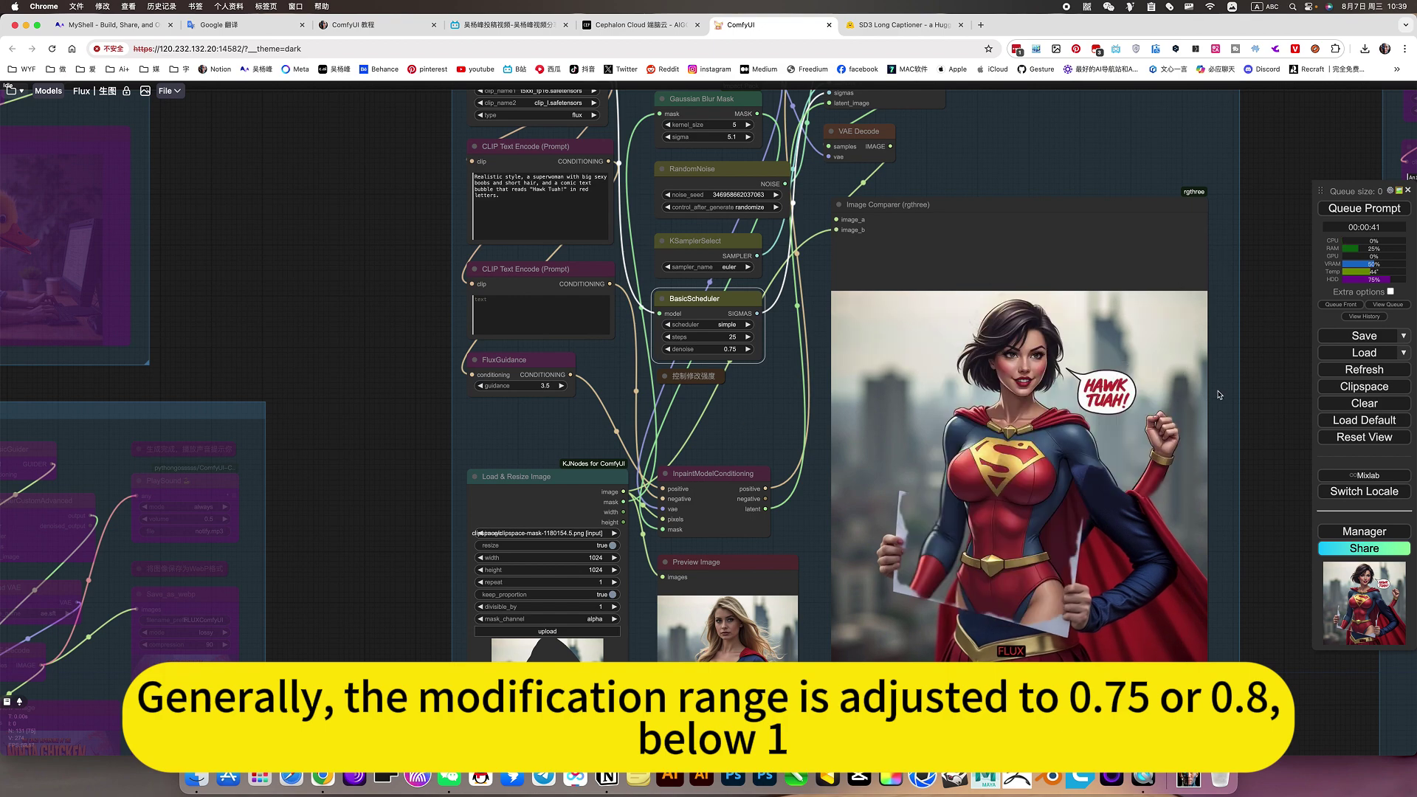
pyautogui.click(1352, 210)
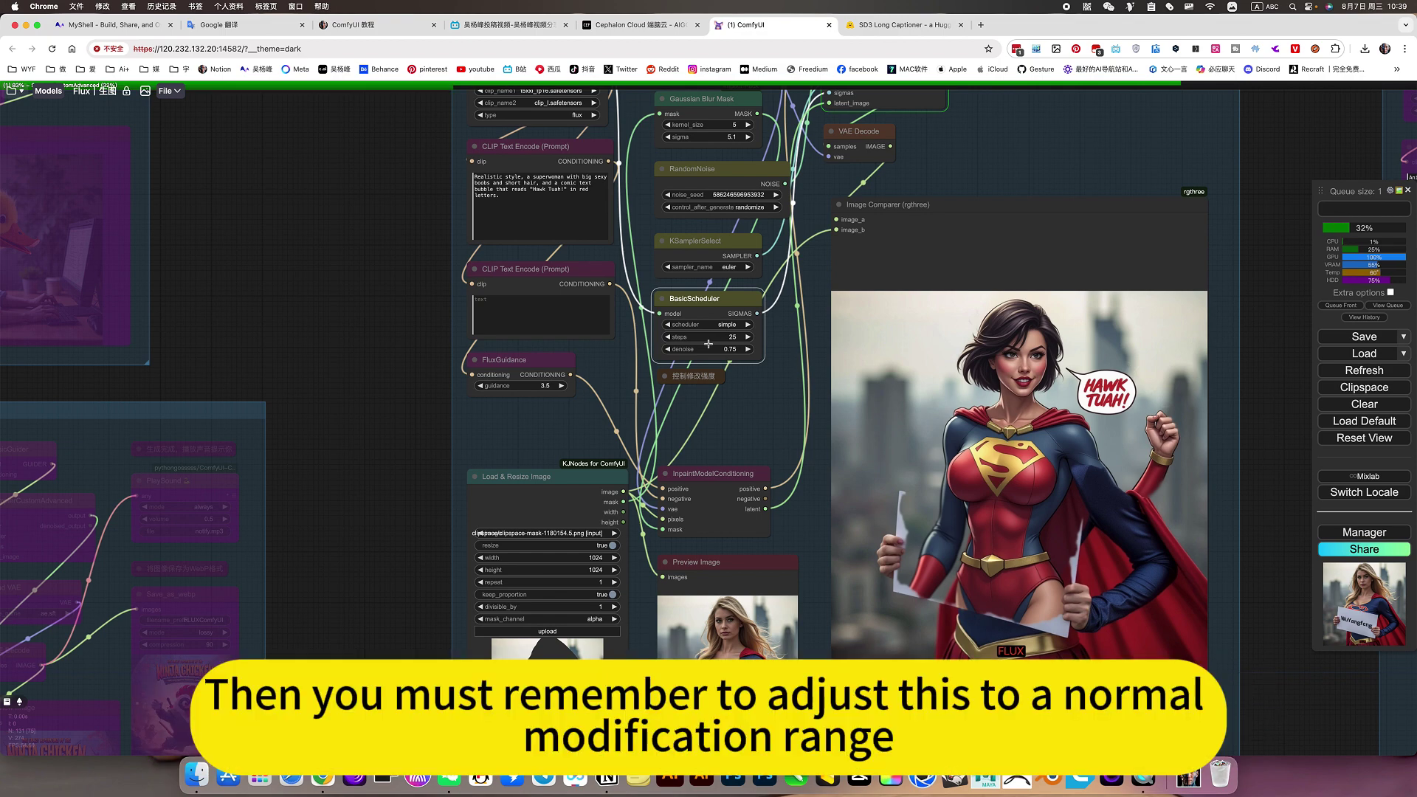
# Check the denoise setting, expand the 控制修改强度 note below BasicScheduler to read its advice, and collapse it again
pyautogui.scroll(3, 718, 360)
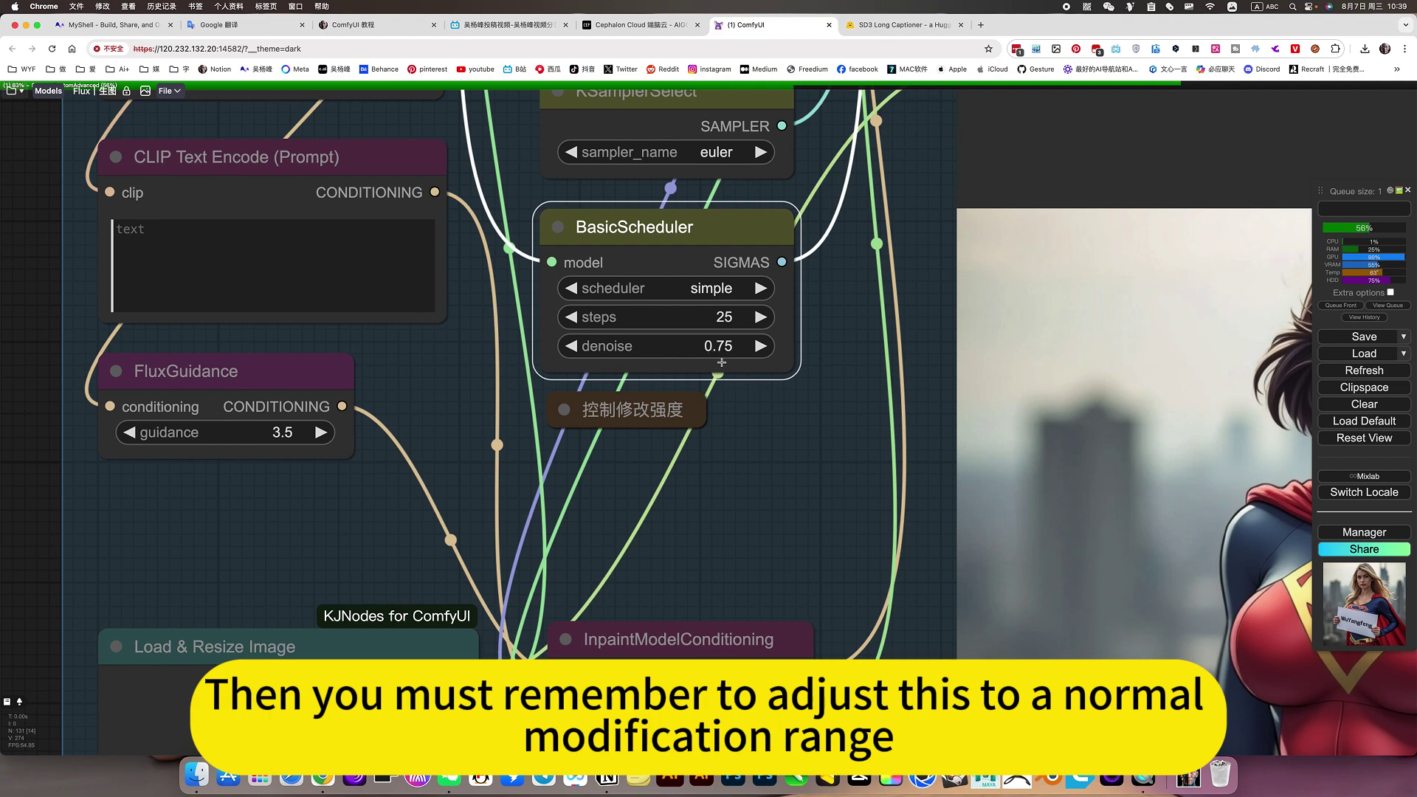
pyautogui.scroll(3, 747, 429)
pyautogui.scroll(-4, 747, 427)
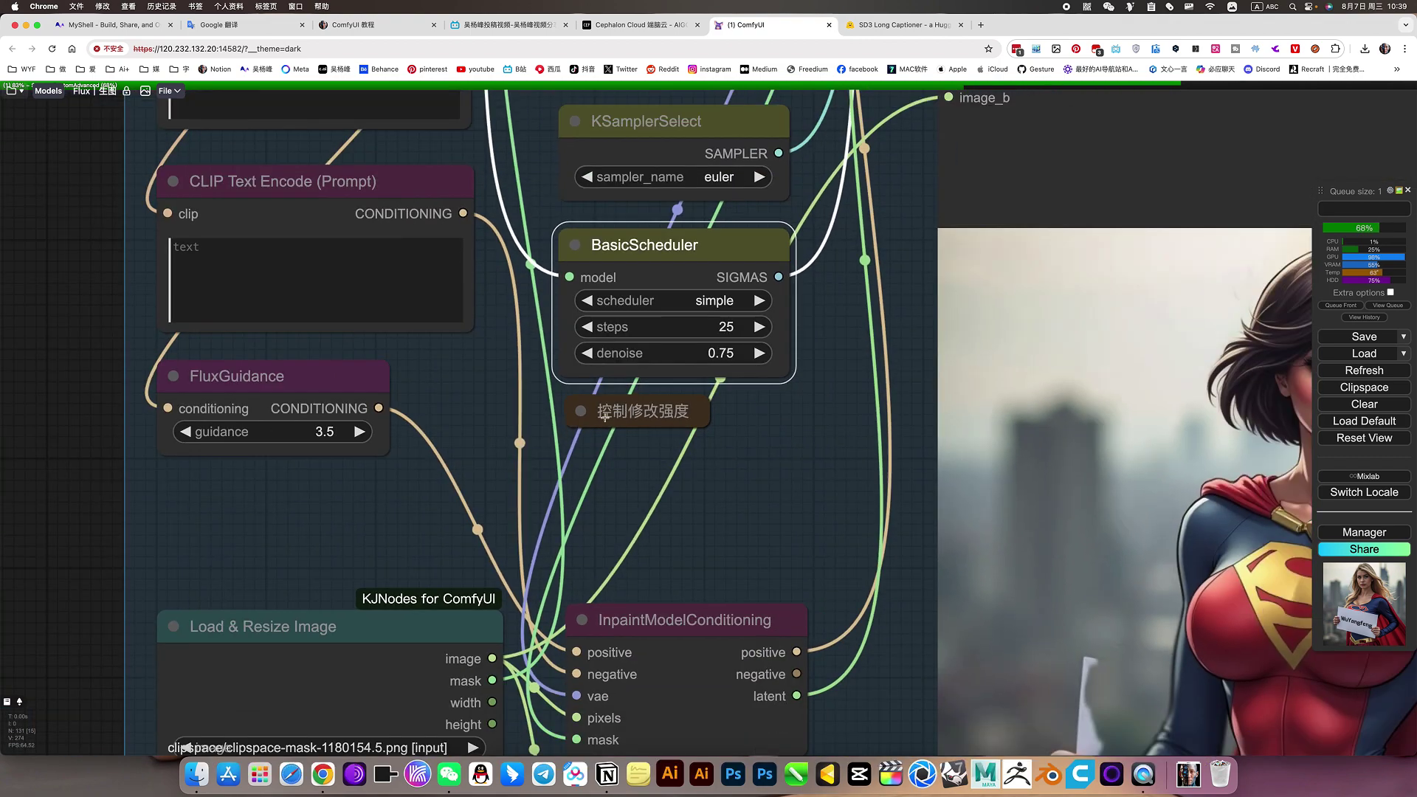
pyautogui.click(581, 412)
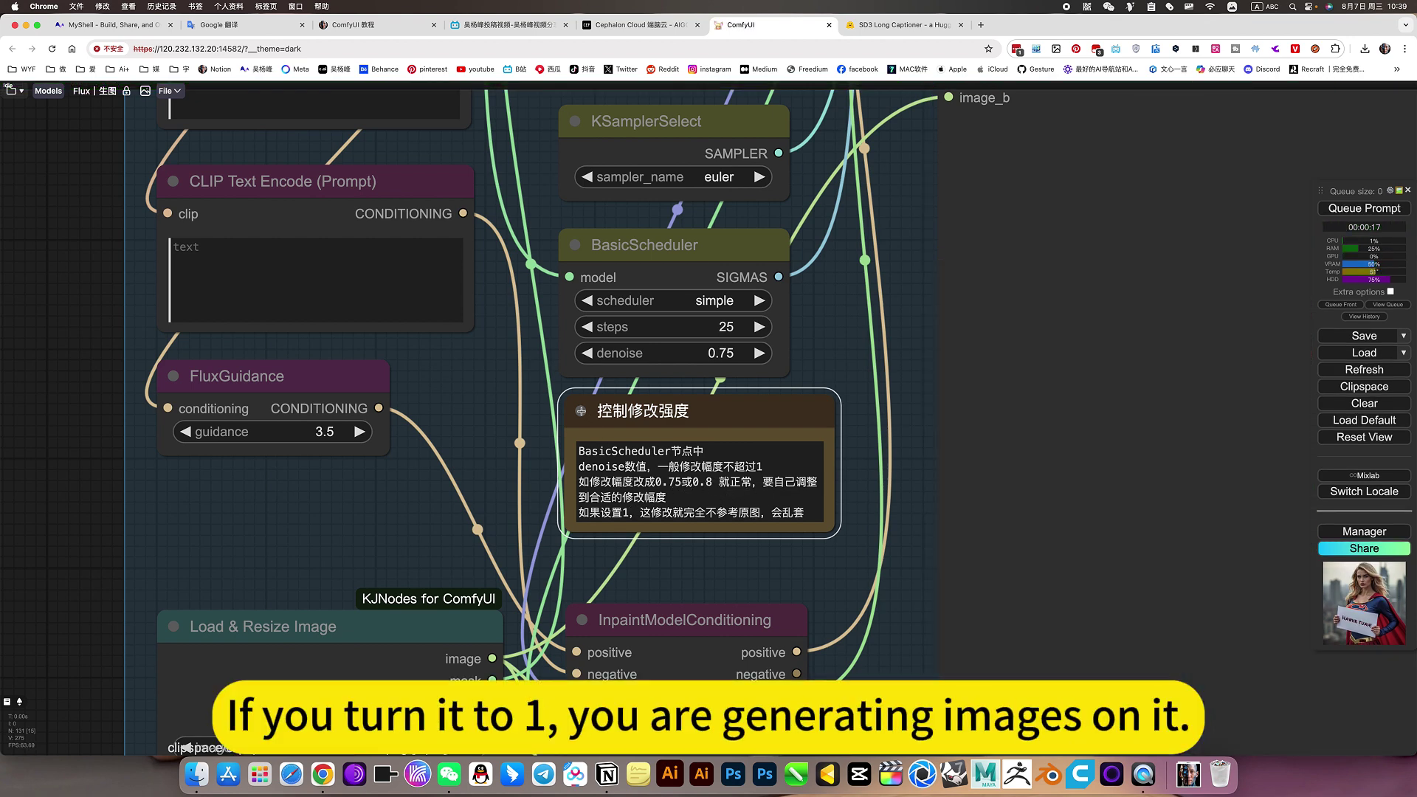
pyautogui.click(581, 411)
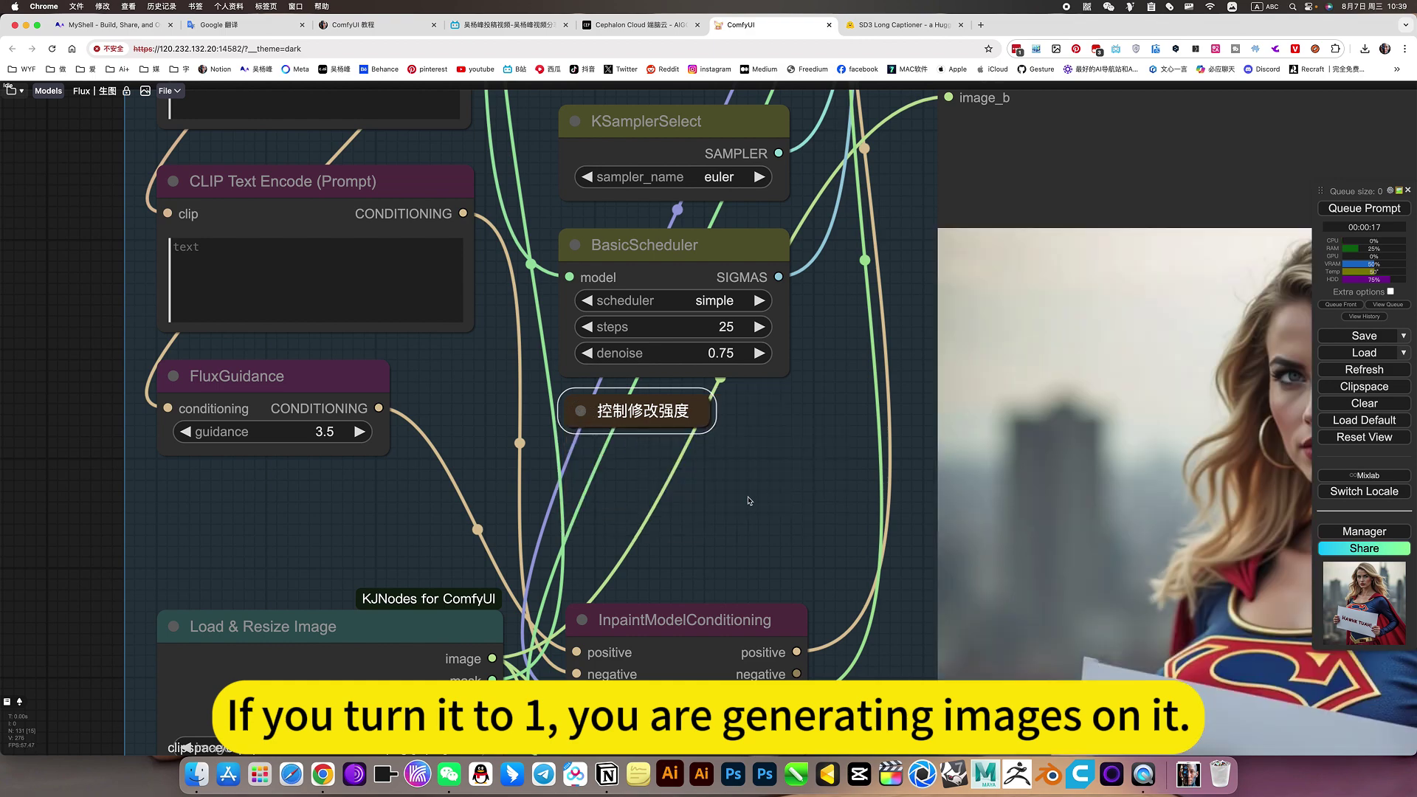
# Examine the image generated at denoise 0.75 in the Image Comparer against the inpainting prompt
pyautogui.scroll(-5, 749, 501)
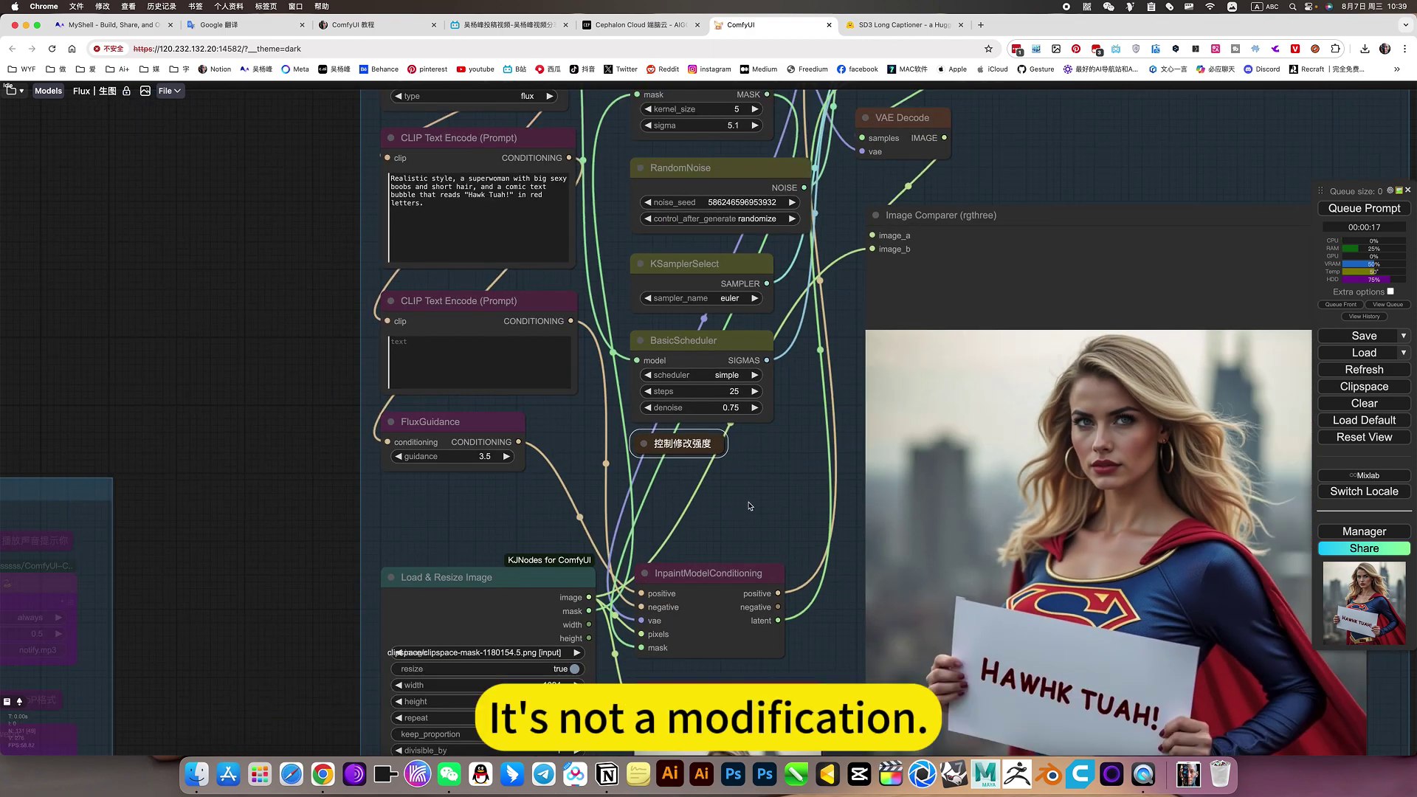
pyautogui.scroll(-4, 750, 507)
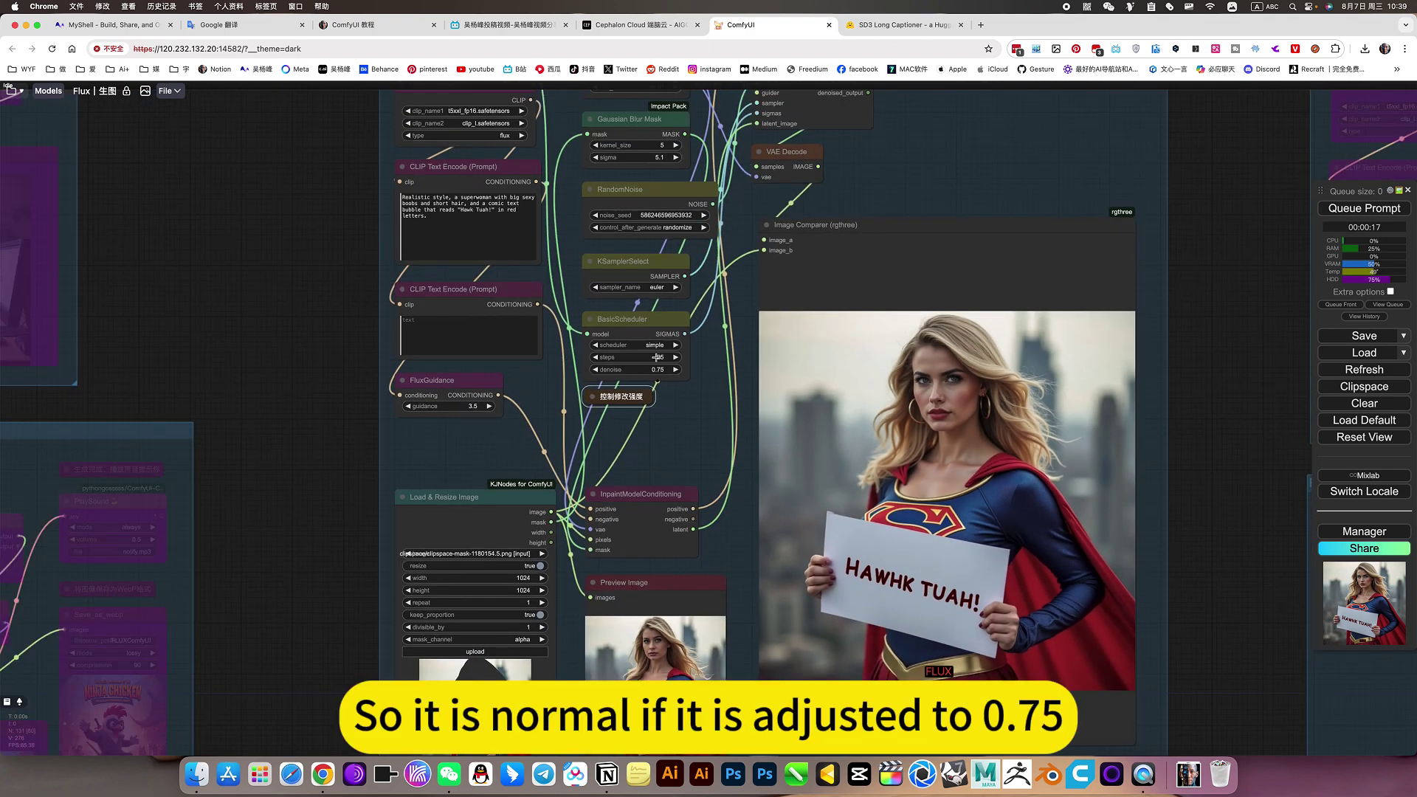
pyautogui.moveTo(680, 415); pyautogui.dragTo(585, 392)
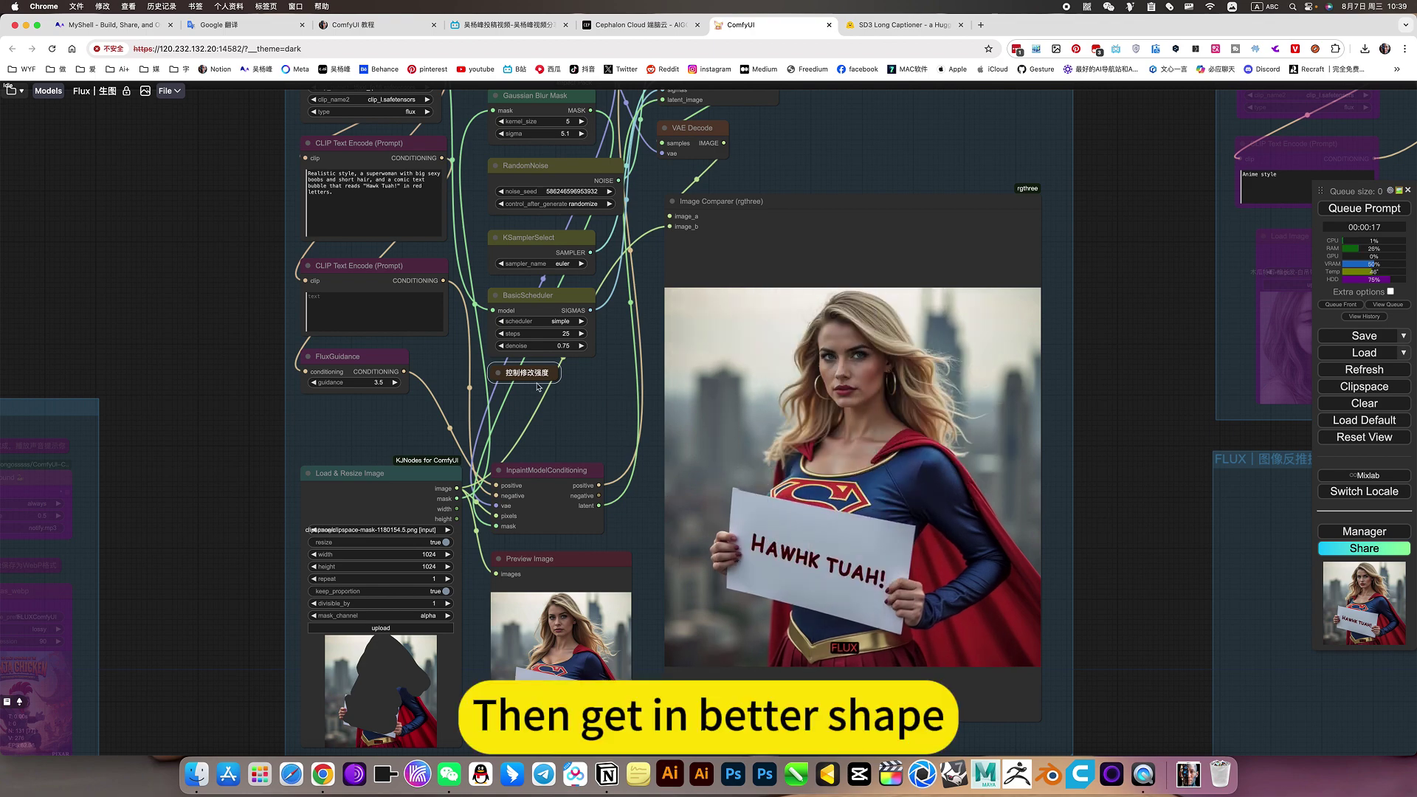
# Set the BasicScheduler's denoise to 0.85 and queue the prompt again
pyautogui.scroll(4, 561, 362)
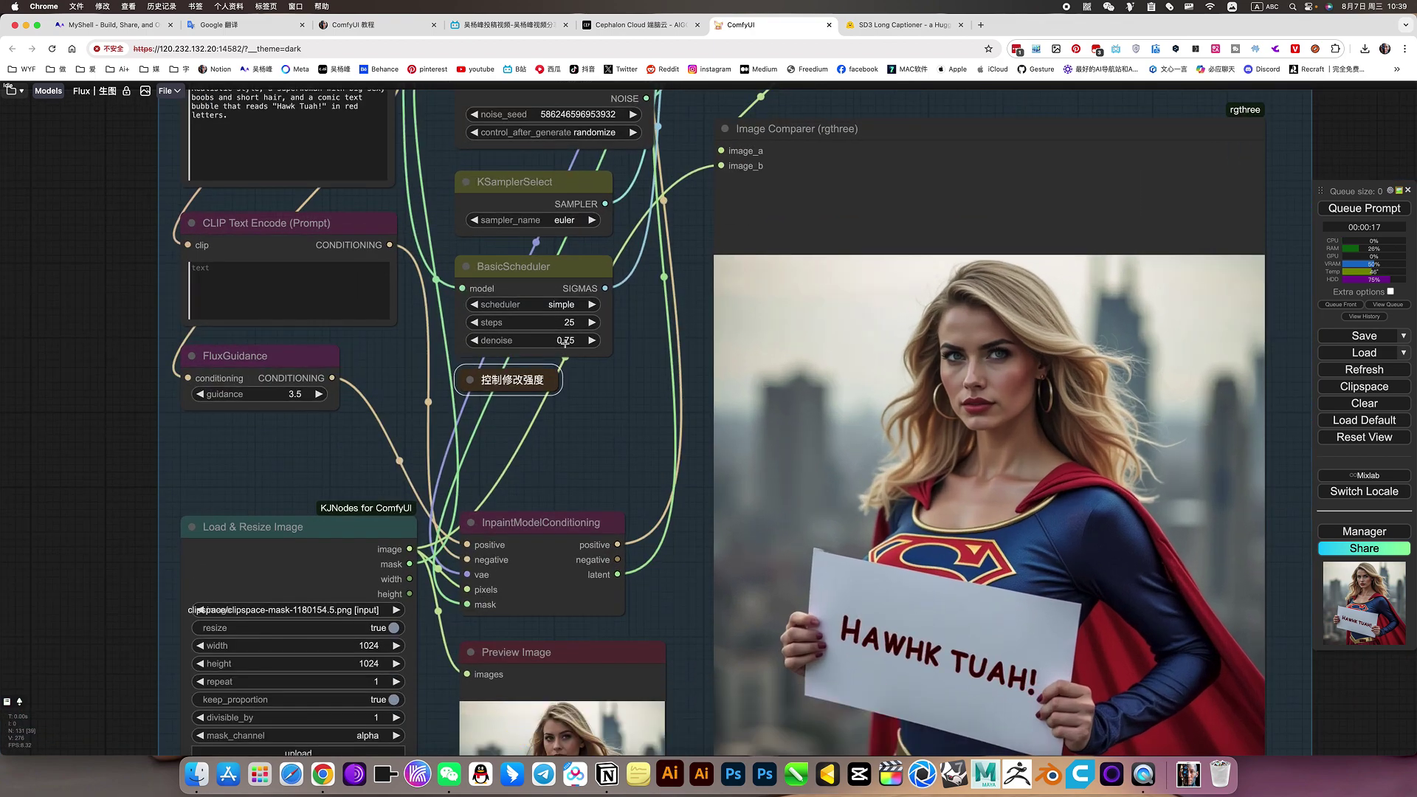
pyautogui.click(574, 343)
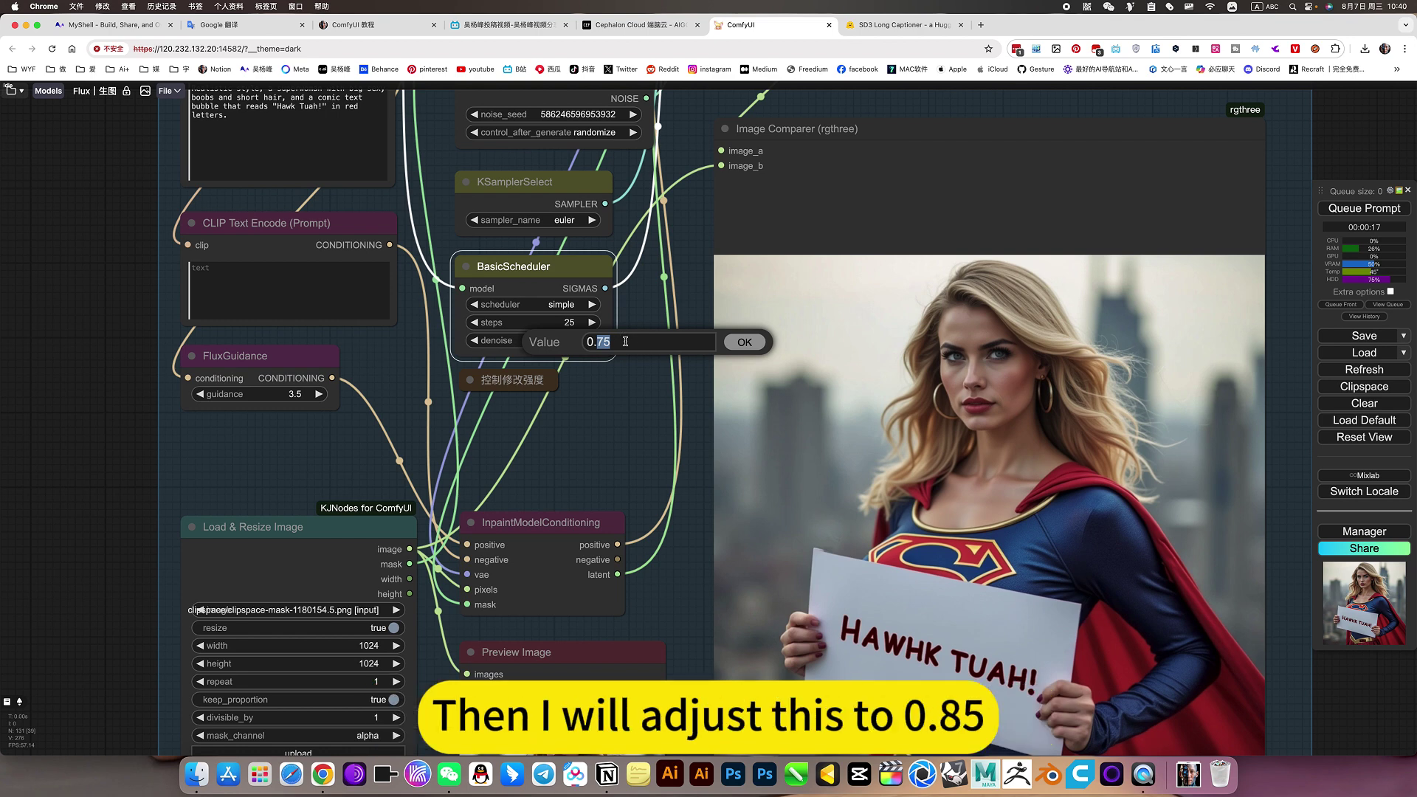
pyautogui.press('Return')
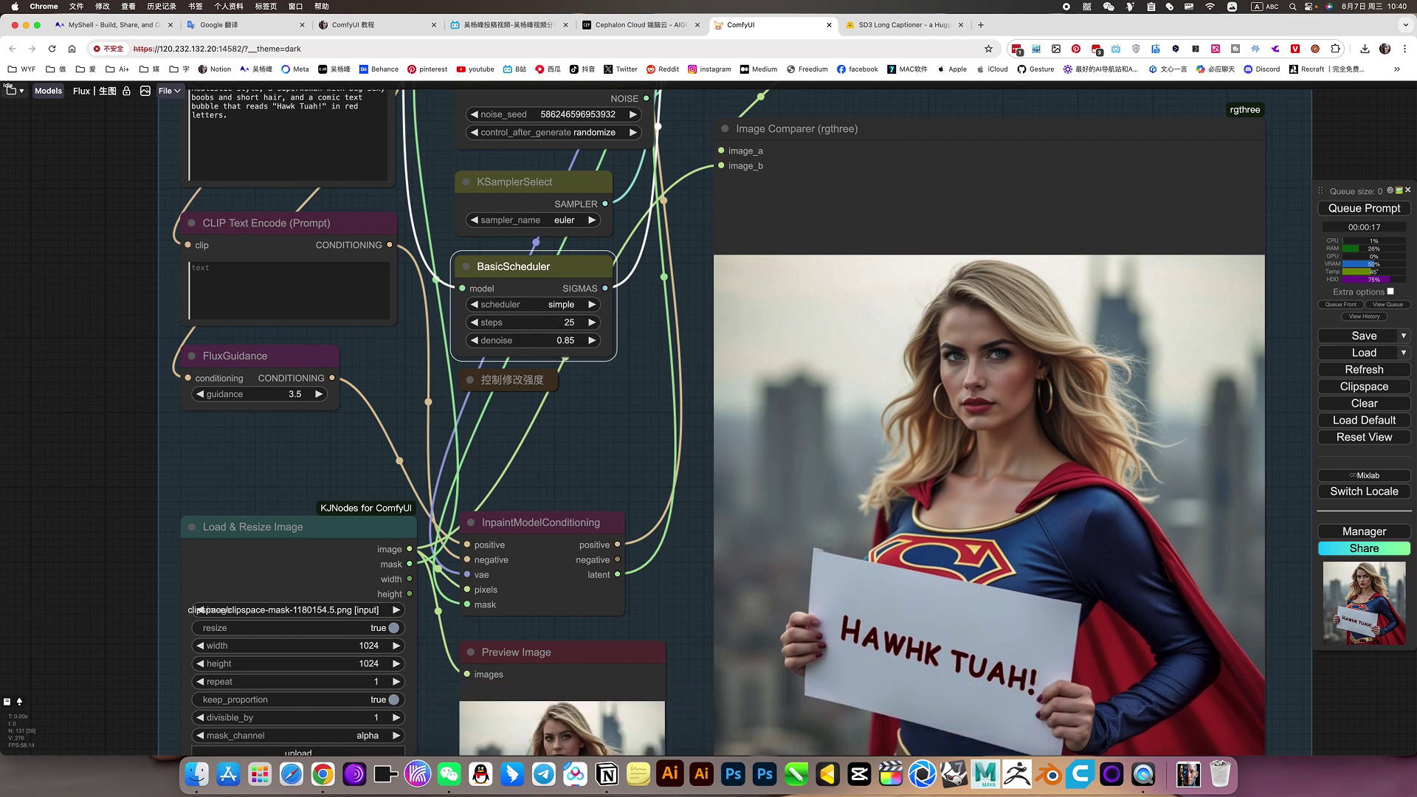
pyautogui.scroll(1, 1259, 188)
pyautogui.click(1348, 210)
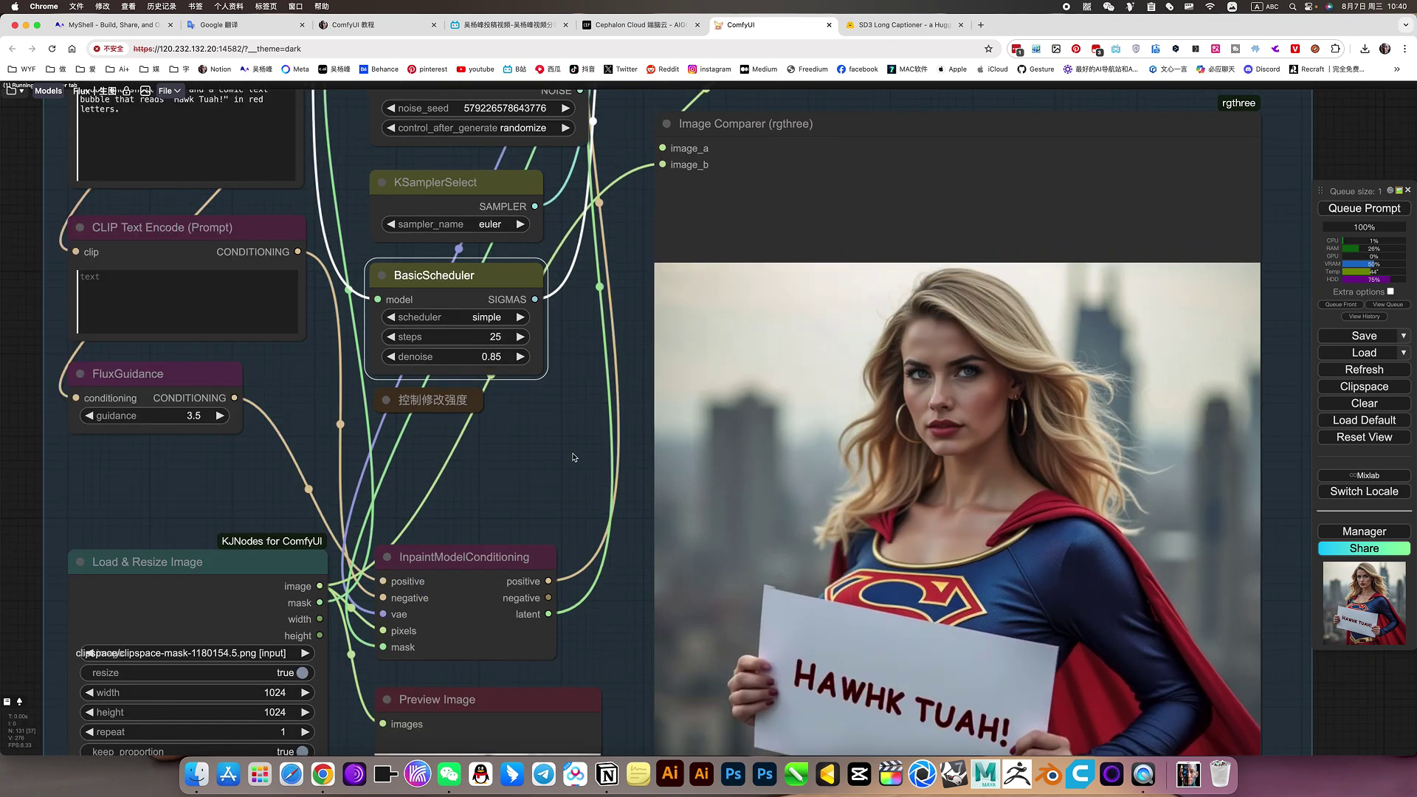
# Inspect the masked area in Load & Resize Image against the original picture in Preview Image while the prompt runs
pyautogui.scroll(-3, 530, 484)
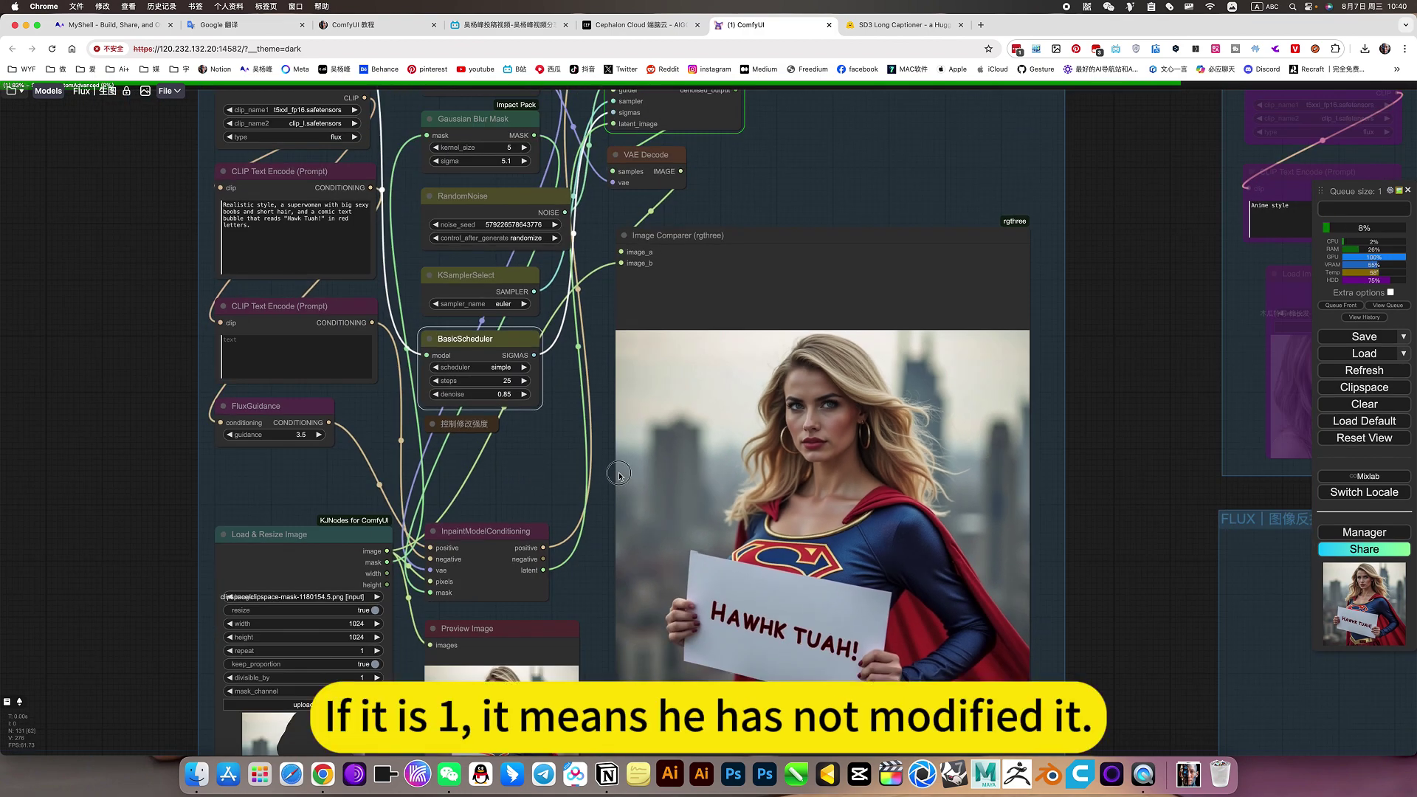
pyautogui.moveTo(547, 595); pyautogui.dragTo(692, 566)
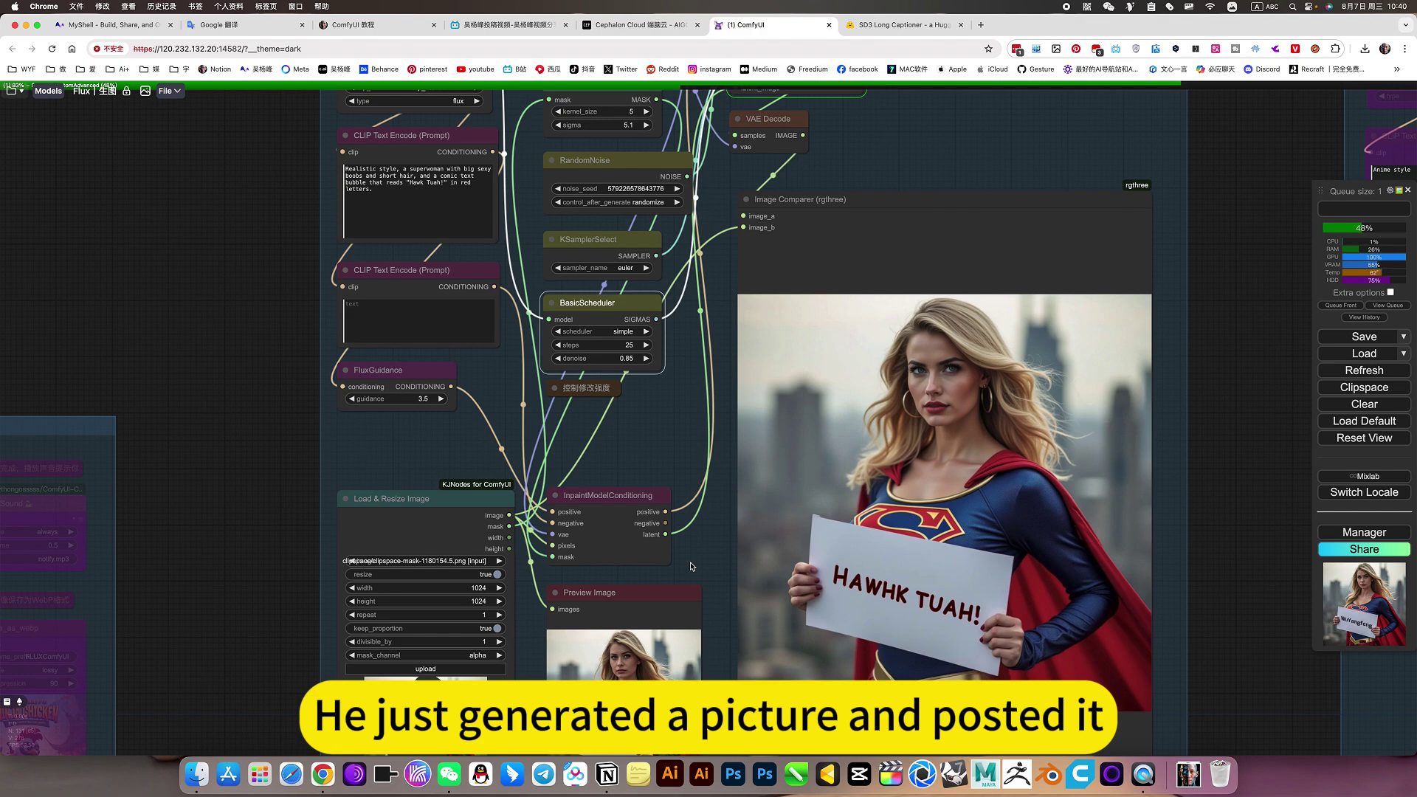
pyautogui.moveTo(711, 531); pyautogui.dragTo(757, 408)
pyautogui.scroll(1, 494, 610)
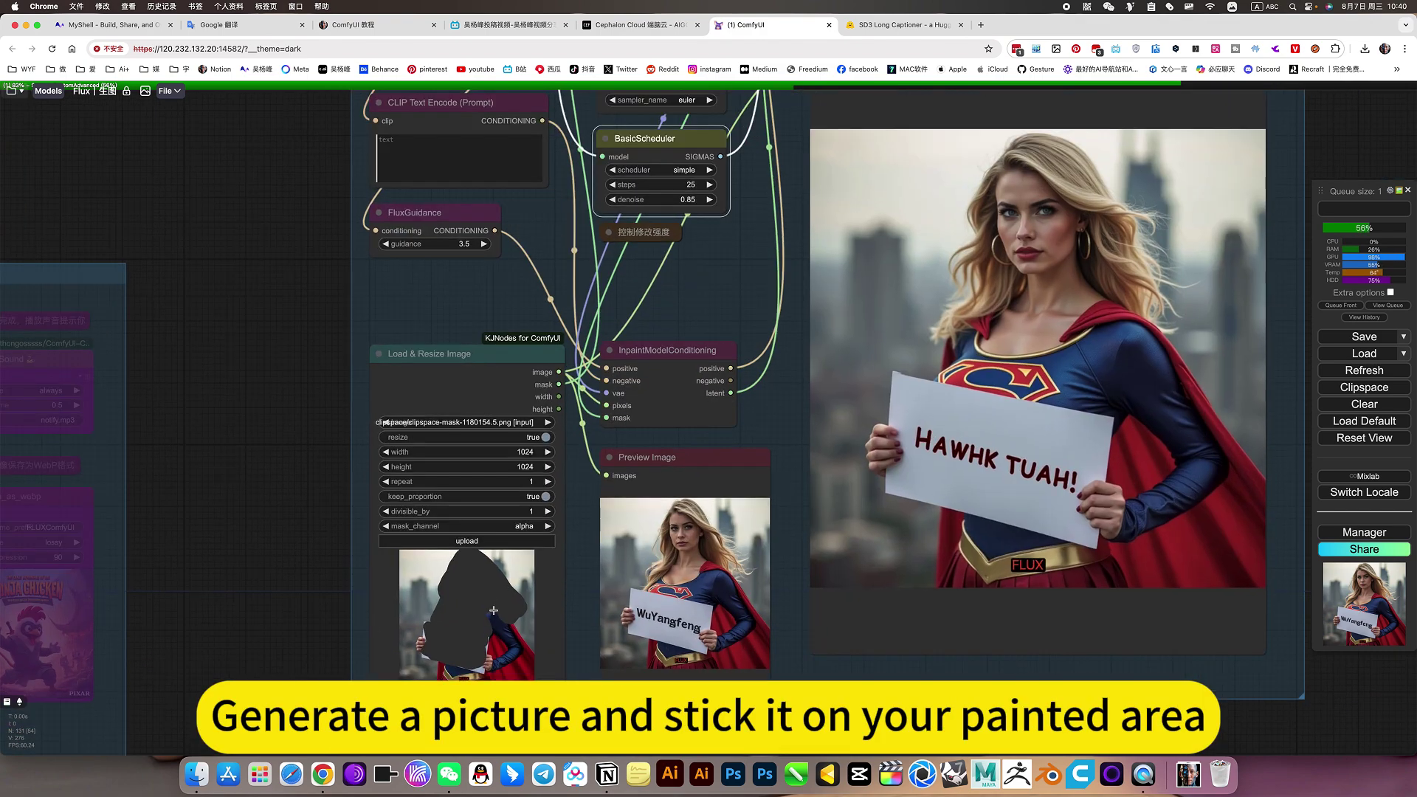
pyautogui.scroll(3, 494, 610)
pyautogui.scroll(3, 439, 629)
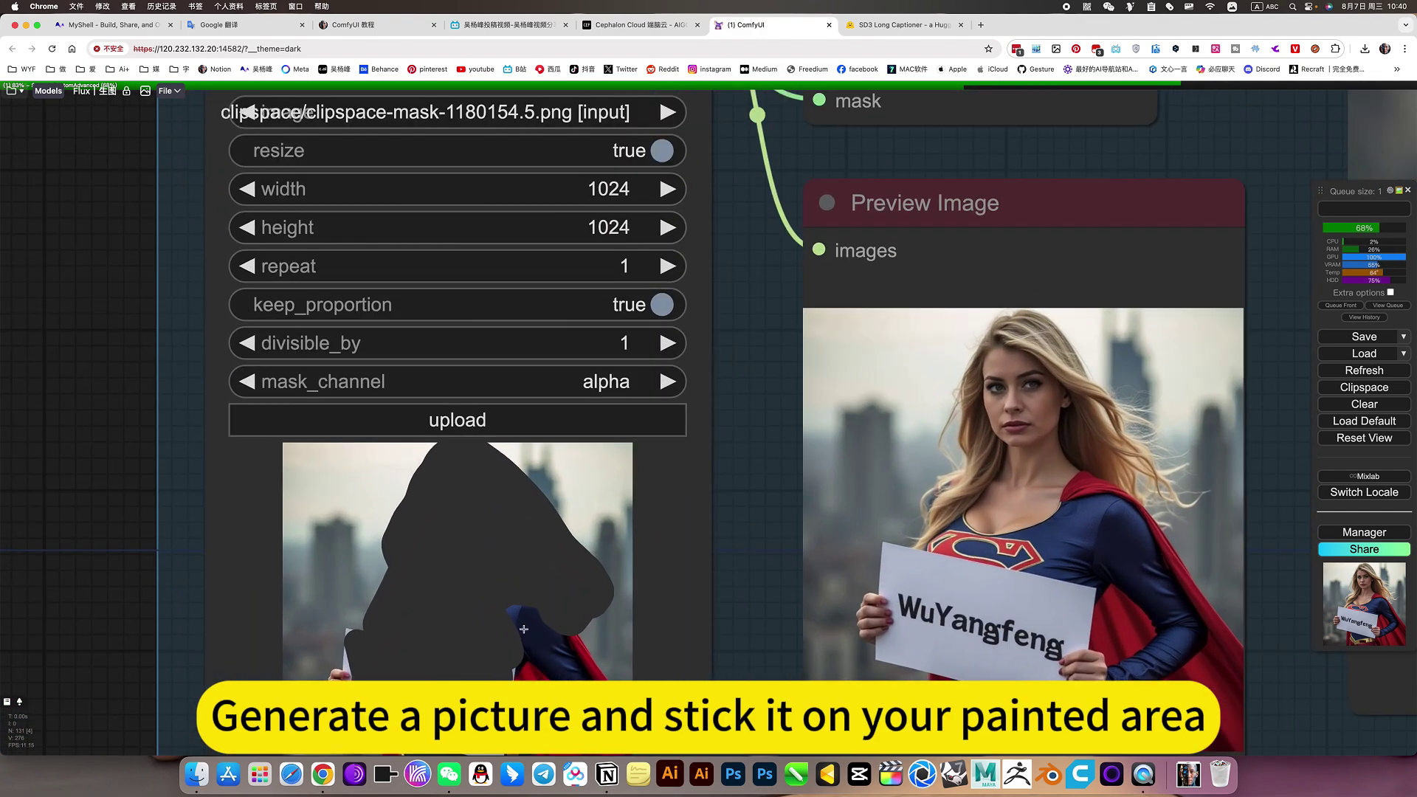
pyautogui.scroll(-5, 671, 593)
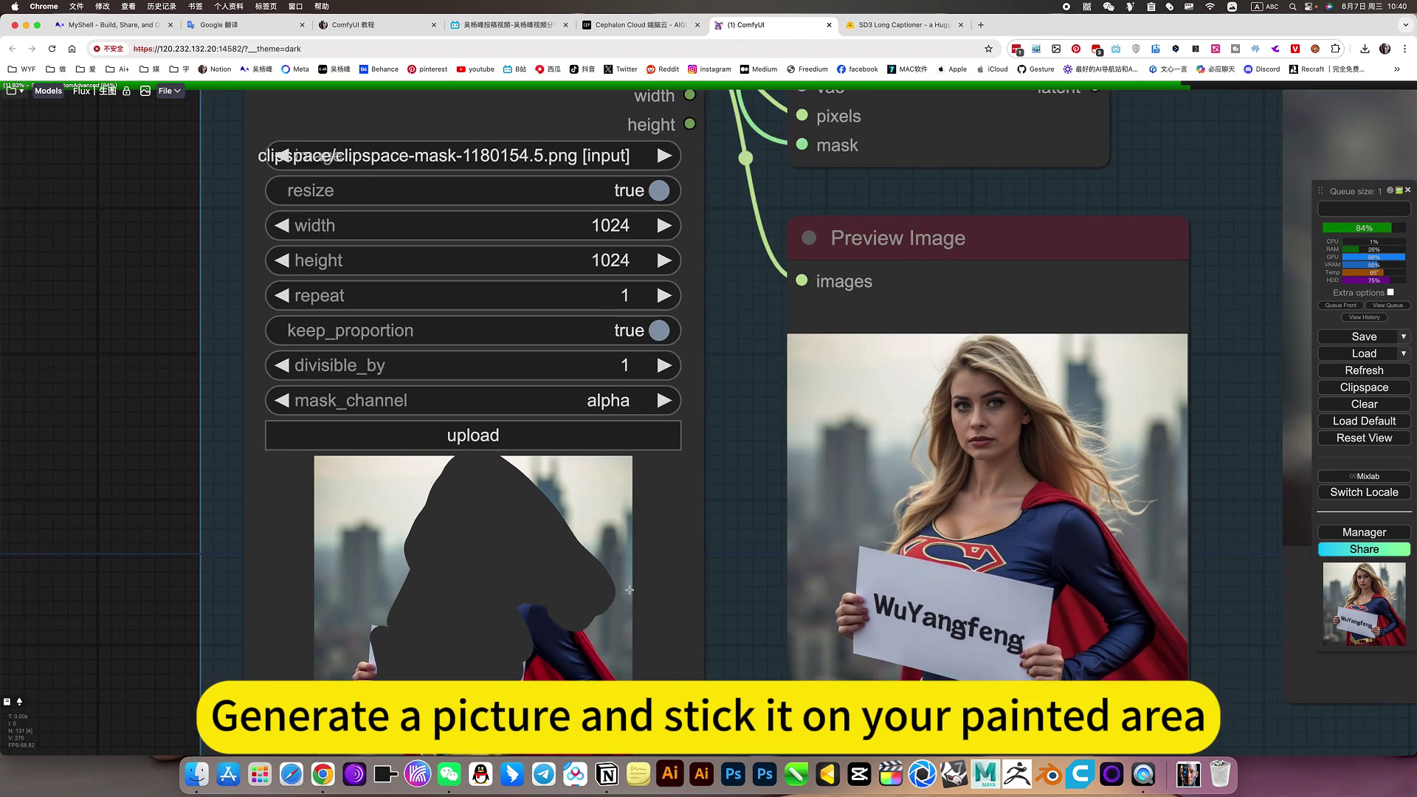
pyautogui.scroll(2, 915, 408)
pyautogui.scroll(-5, 916, 402)
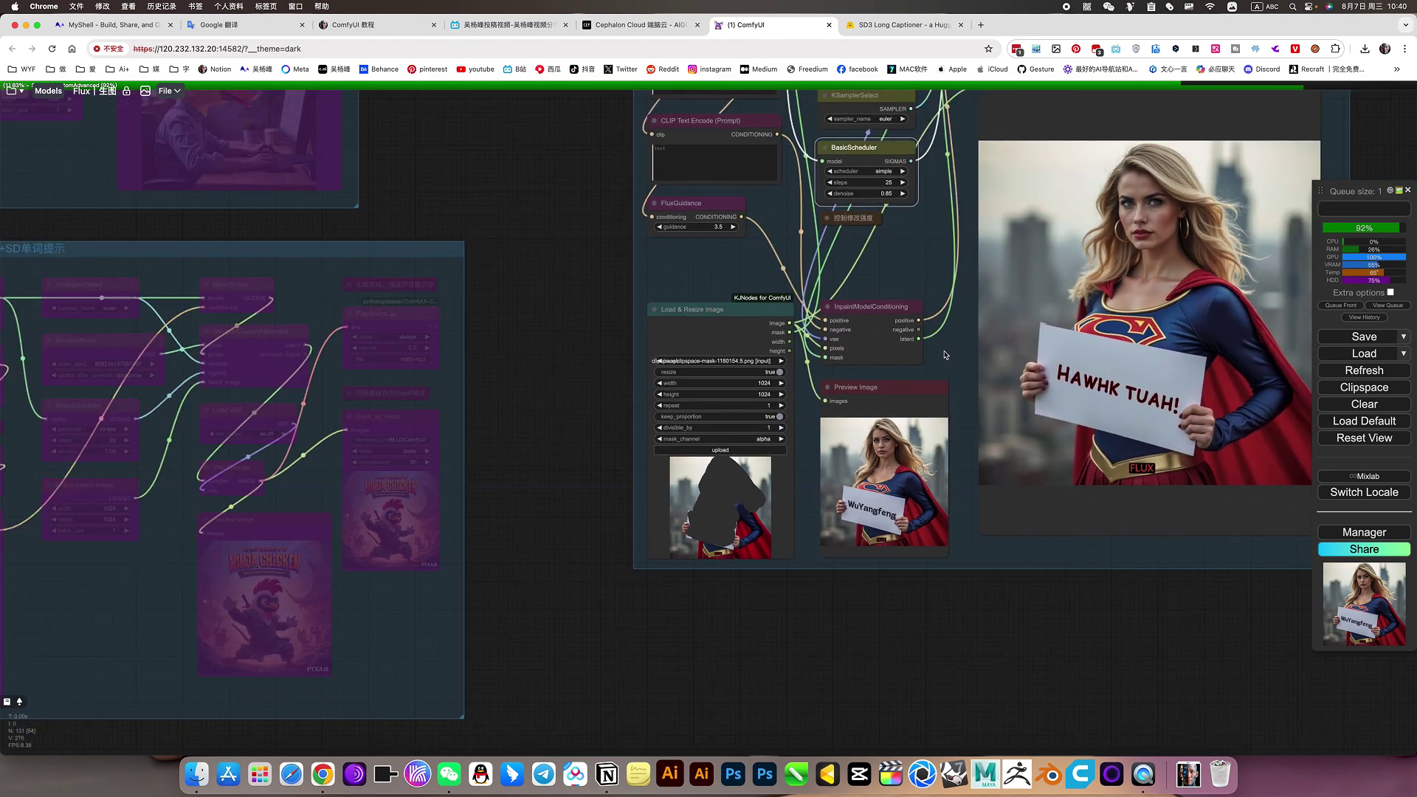
# Examine the image generated at denoise 0.85 in the Image Comparer
pyautogui.moveTo(868, 278); pyautogui.dragTo(739, 442)
pyautogui.scroll(3, 740, 446)
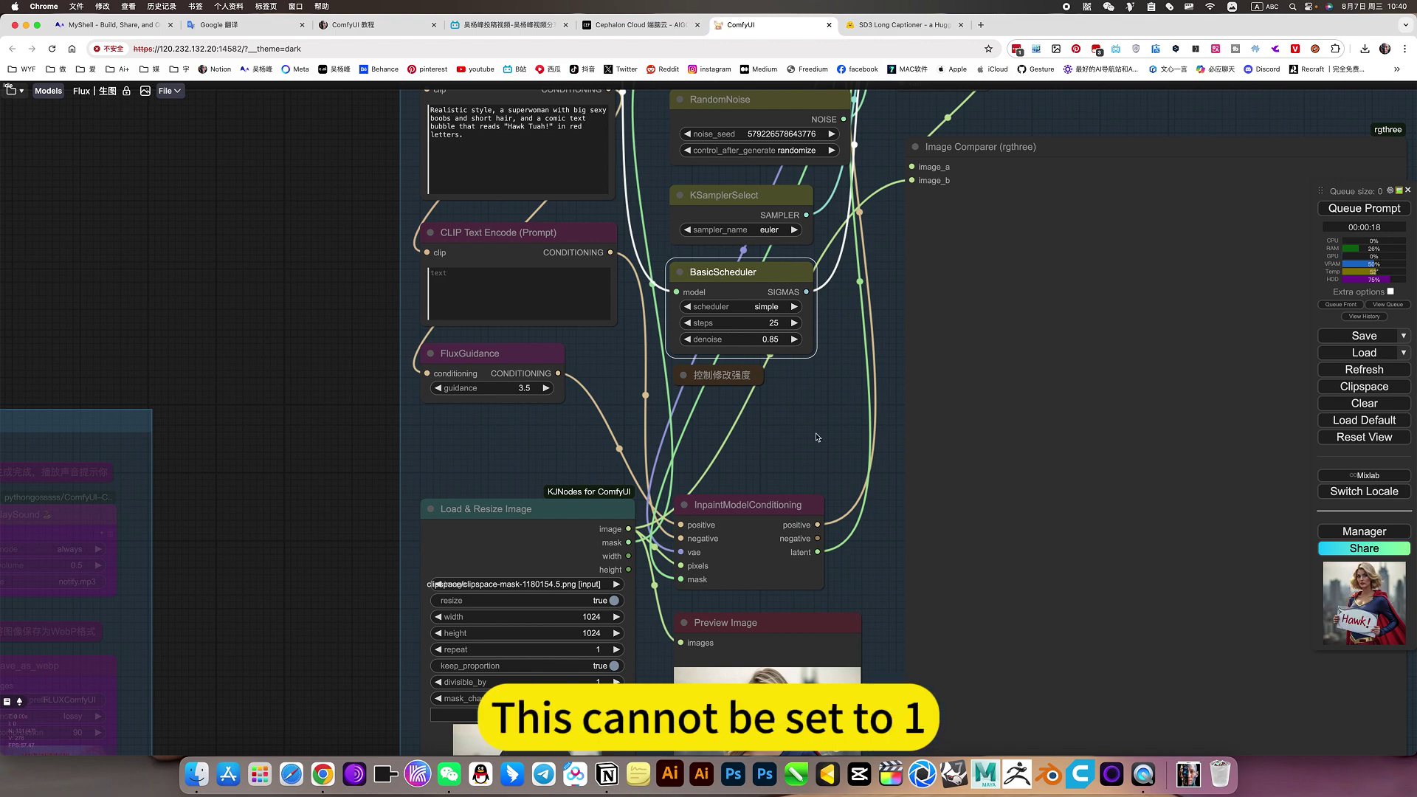
pyautogui.moveTo(816, 448); pyautogui.dragTo(693, 461)
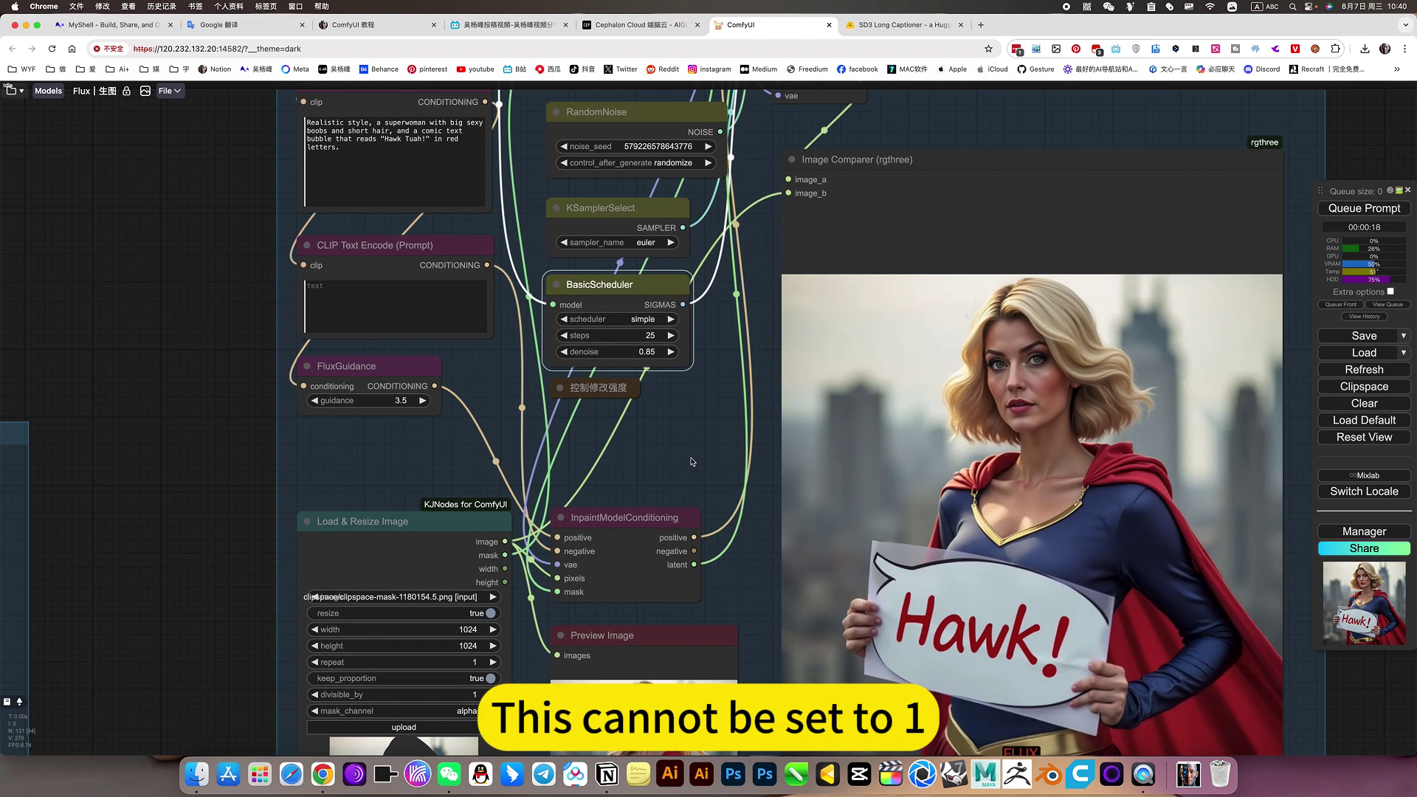
pyautogui.scroll(-2, 693, 461)
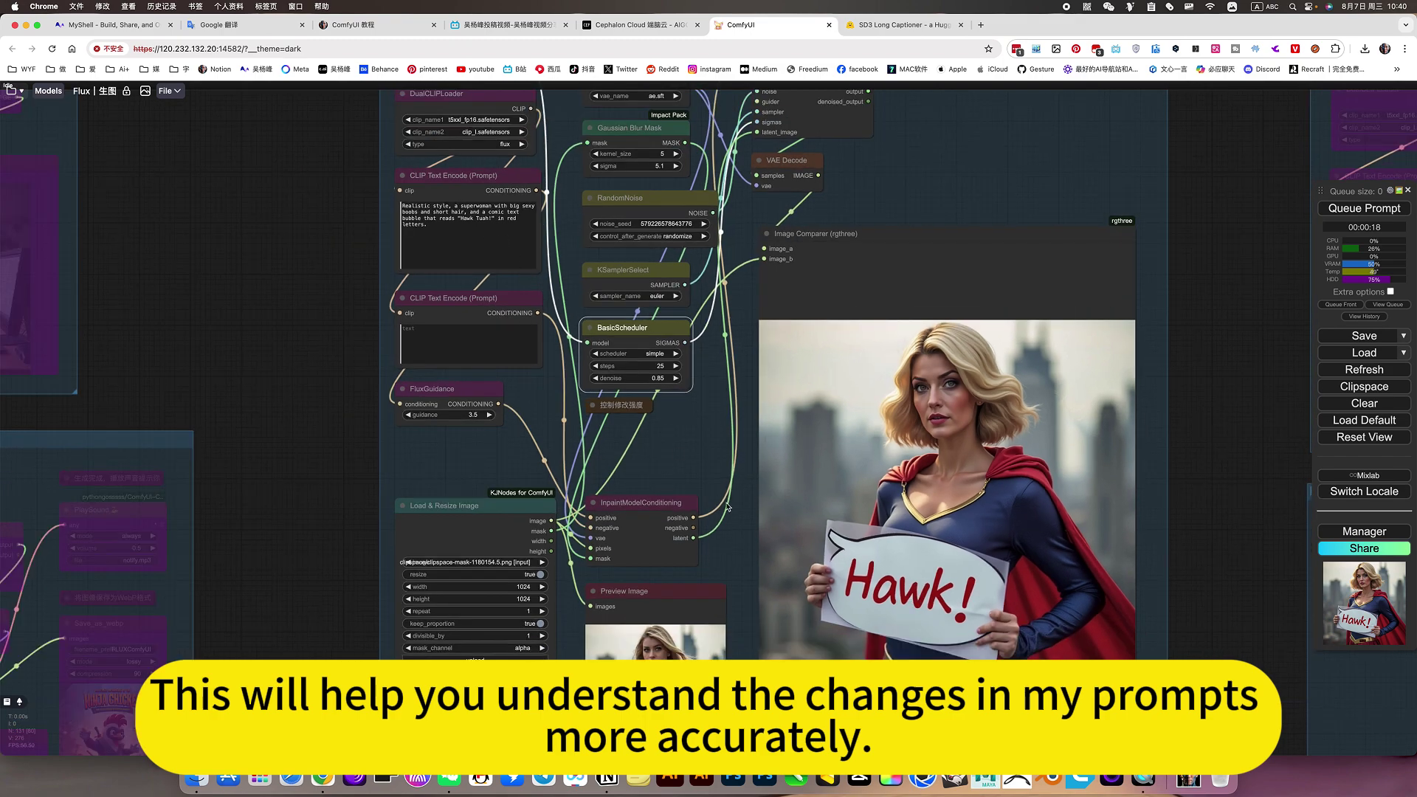
# Lower the BasicScheduler's denoise to 0.8 in the inpainting group
pyautogui.moveTo(651, 468); pyautogui.dragTo(619, 539)
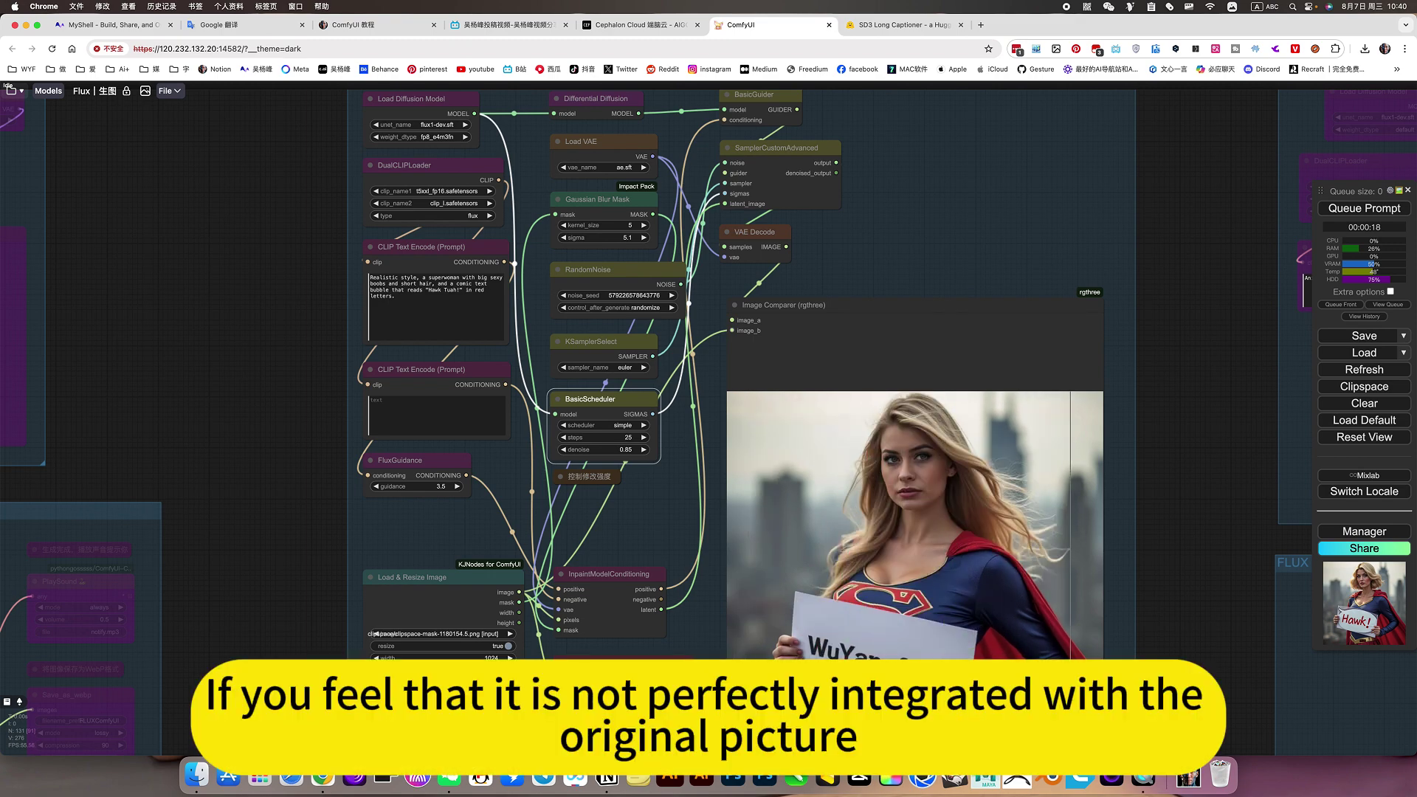
pyautogui.click(633, 451)
pyautogui.write('0.')
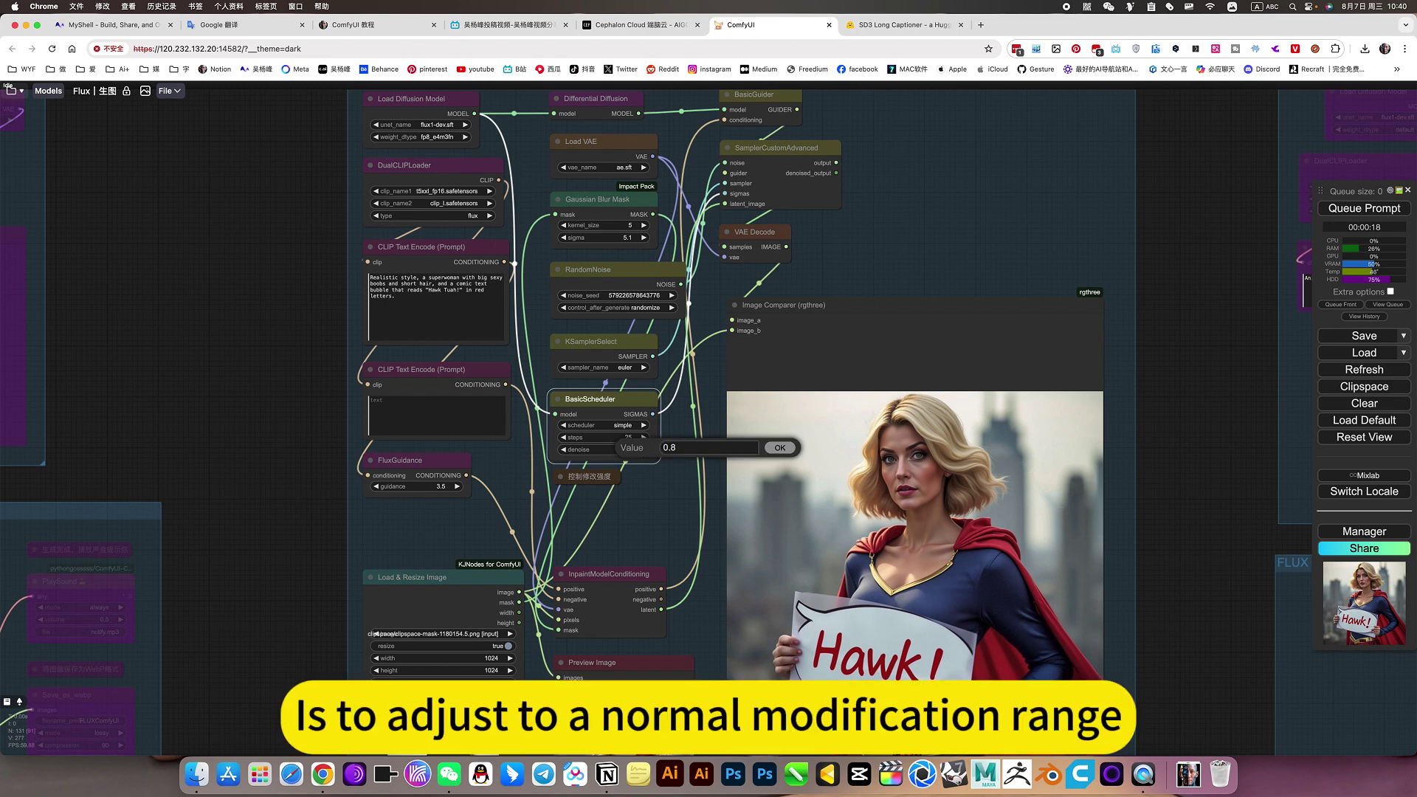
pyautogui.write('8')
pyautogui.press('Return')
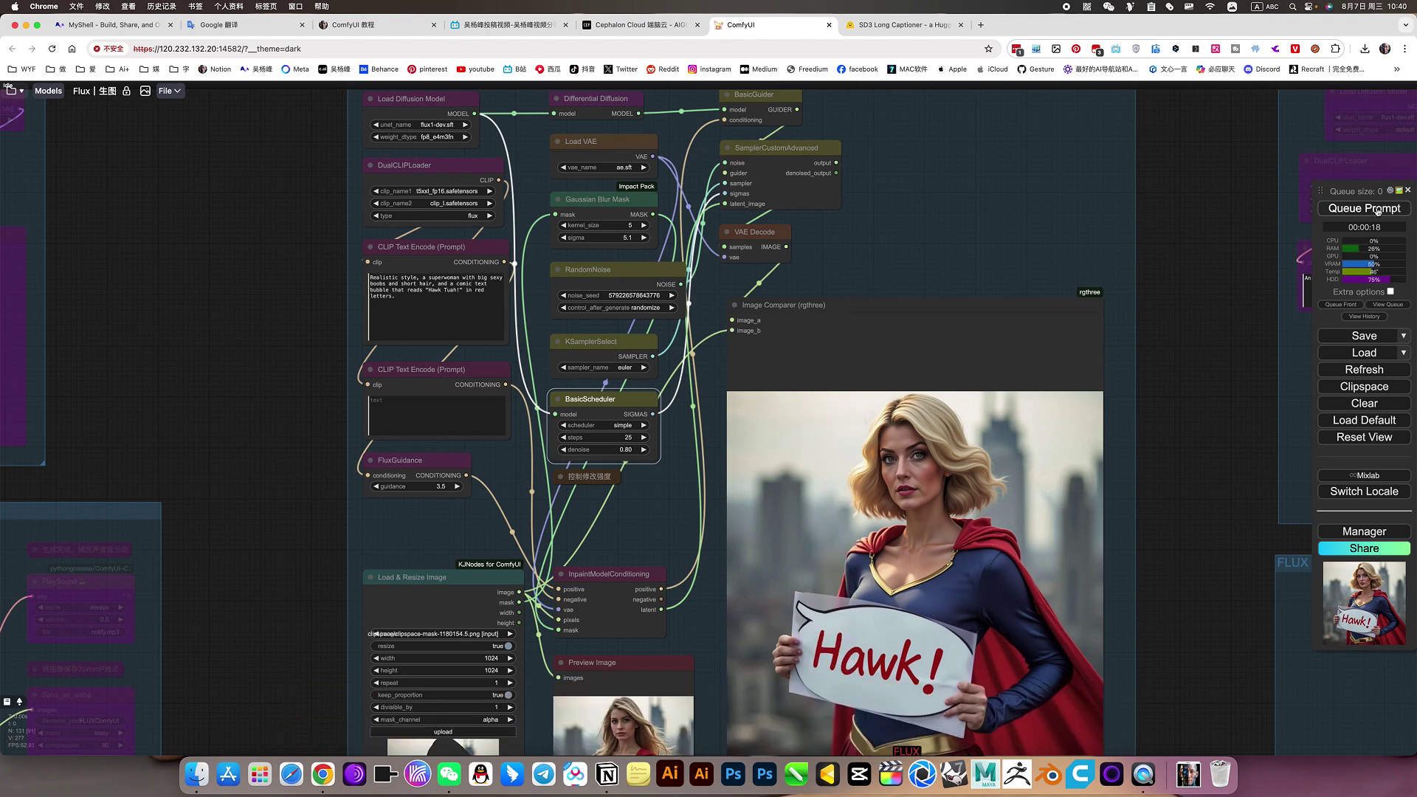
# Expand the 控制修改强度 note below BasicScheduler to read the recommended denoise range, and collapse it again
pyautogui.scroll(1, 1118, 419)
pyautogui.scroll(6, 545, 455)
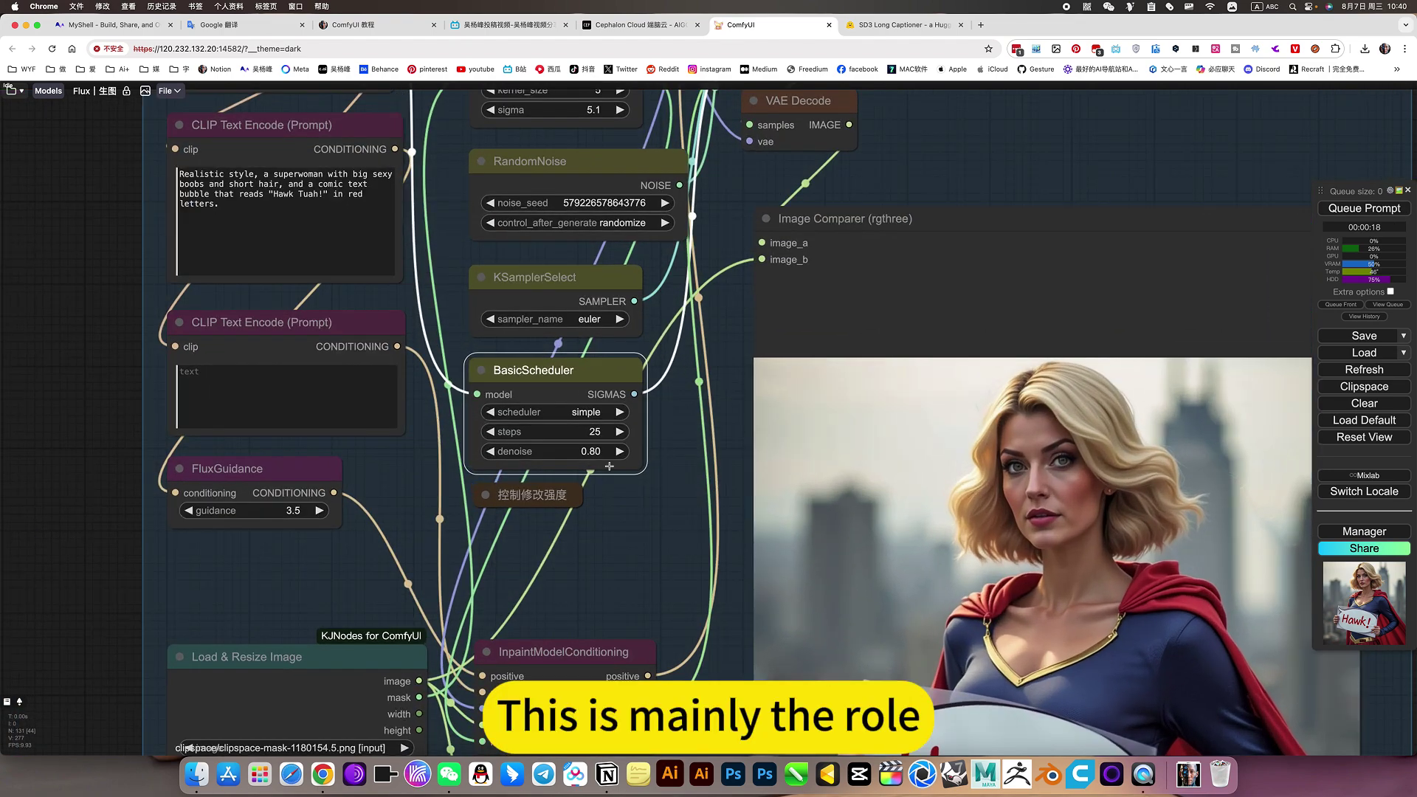
pyautogui.click(558, 503)
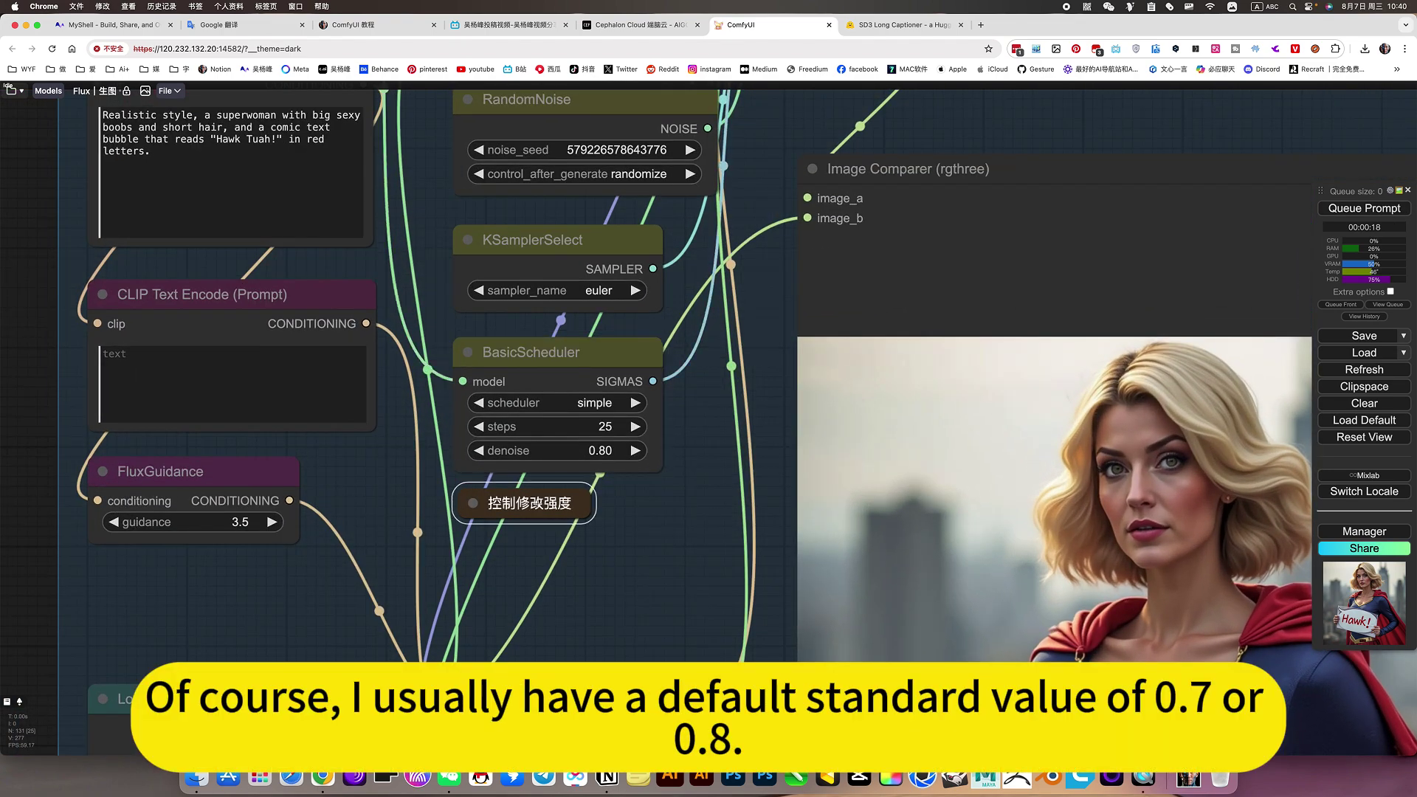
pyautogui.click(473, 503)
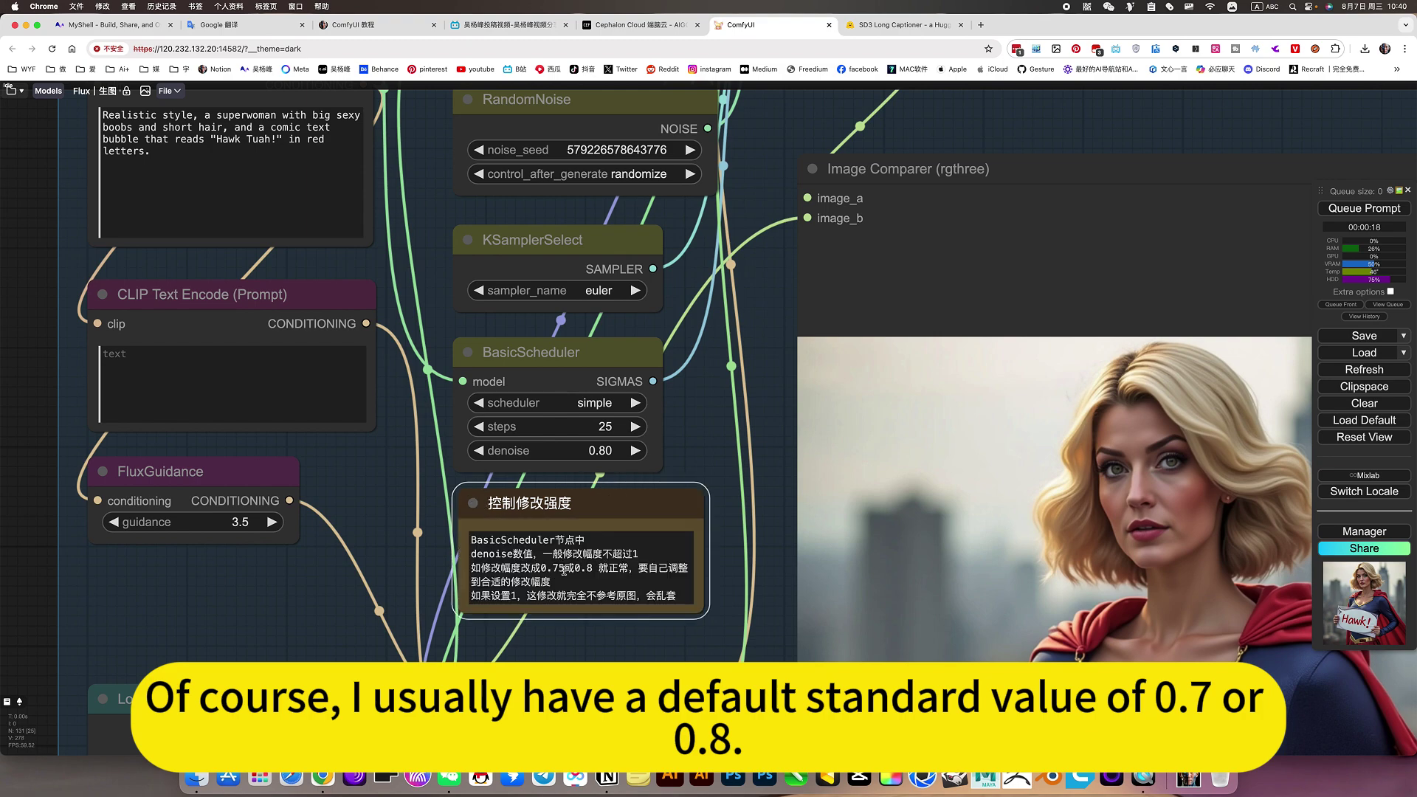
pyautogui.click(473, 504)
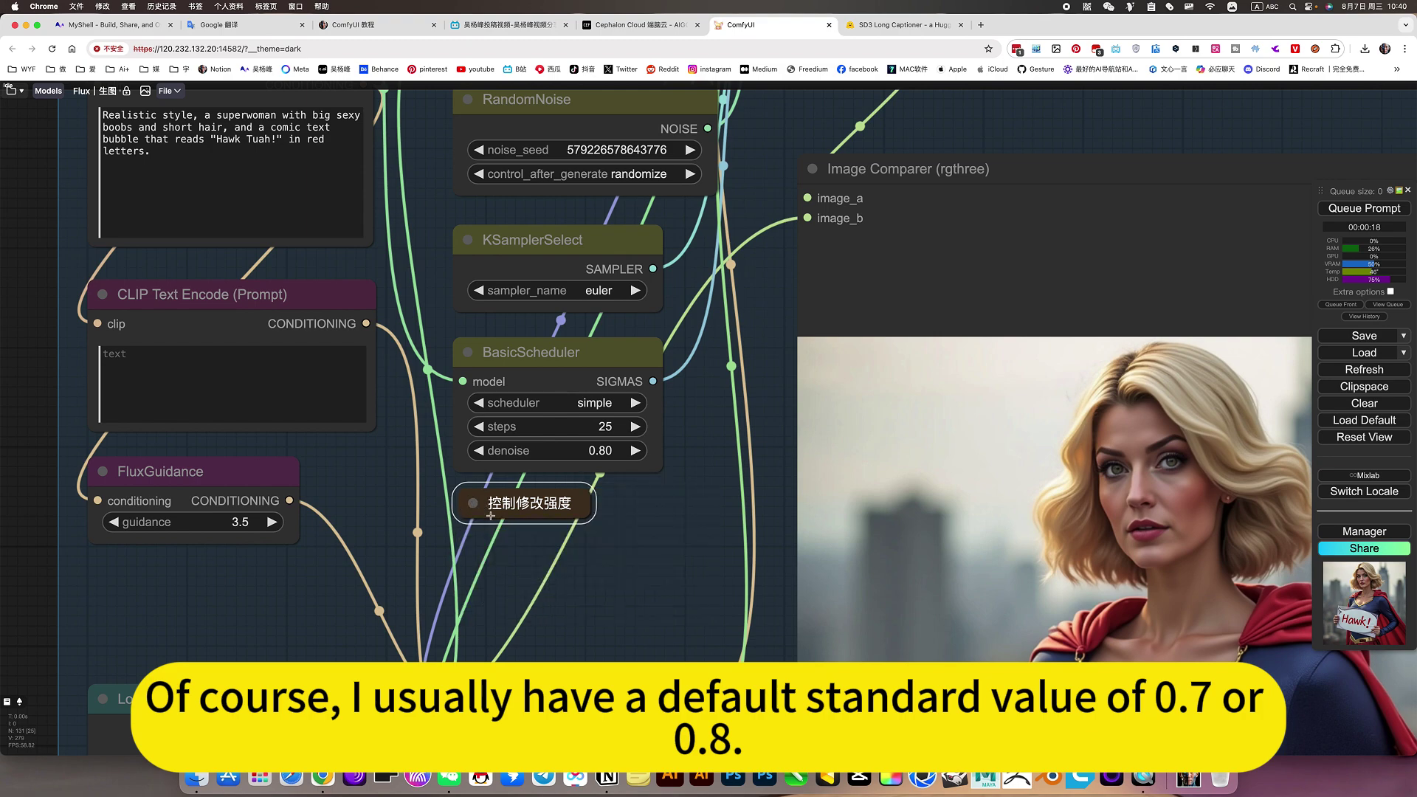
# Queue the inpainting prompt for another run
pyautogui.scroll(-10, 673, 593)
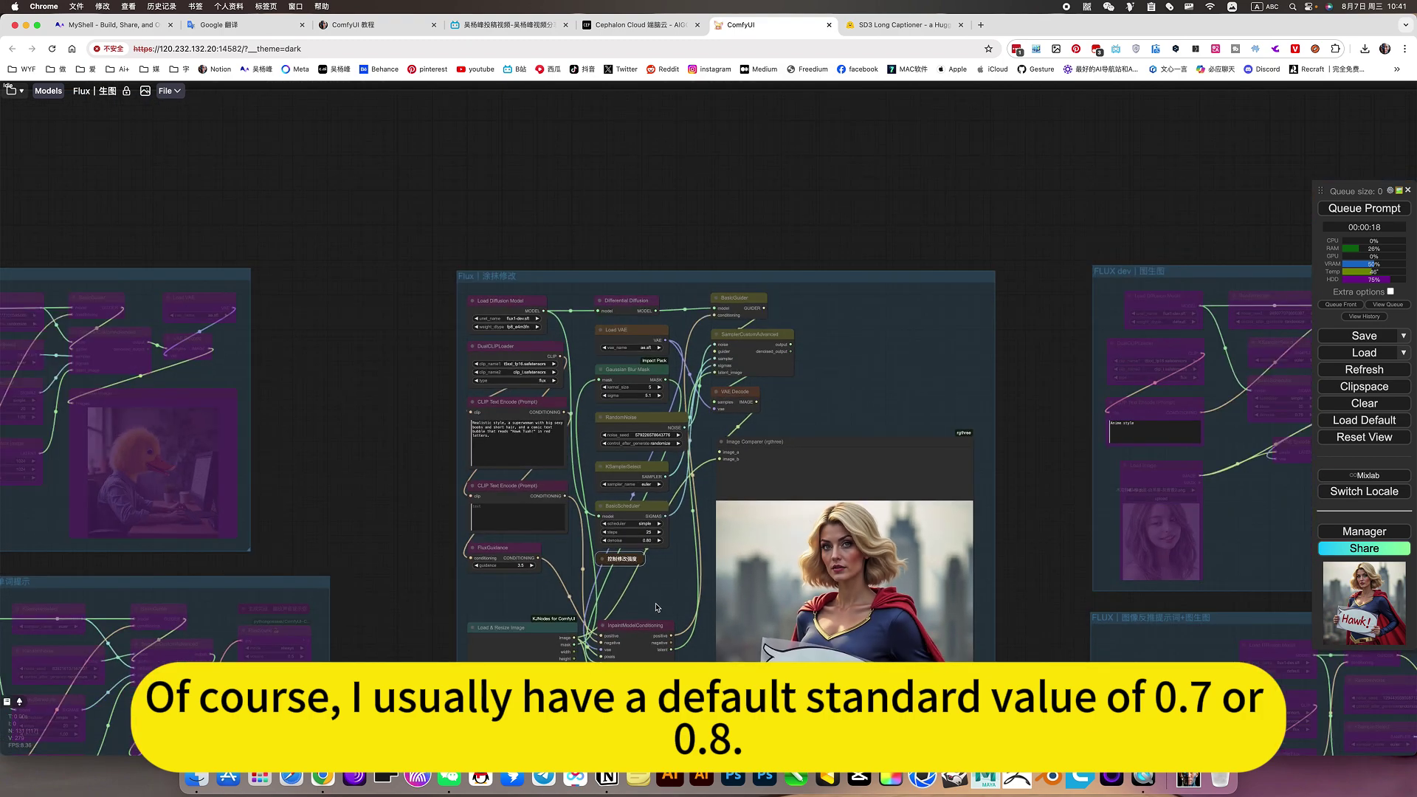
pyautogui.scroll(5, 1044, 565)
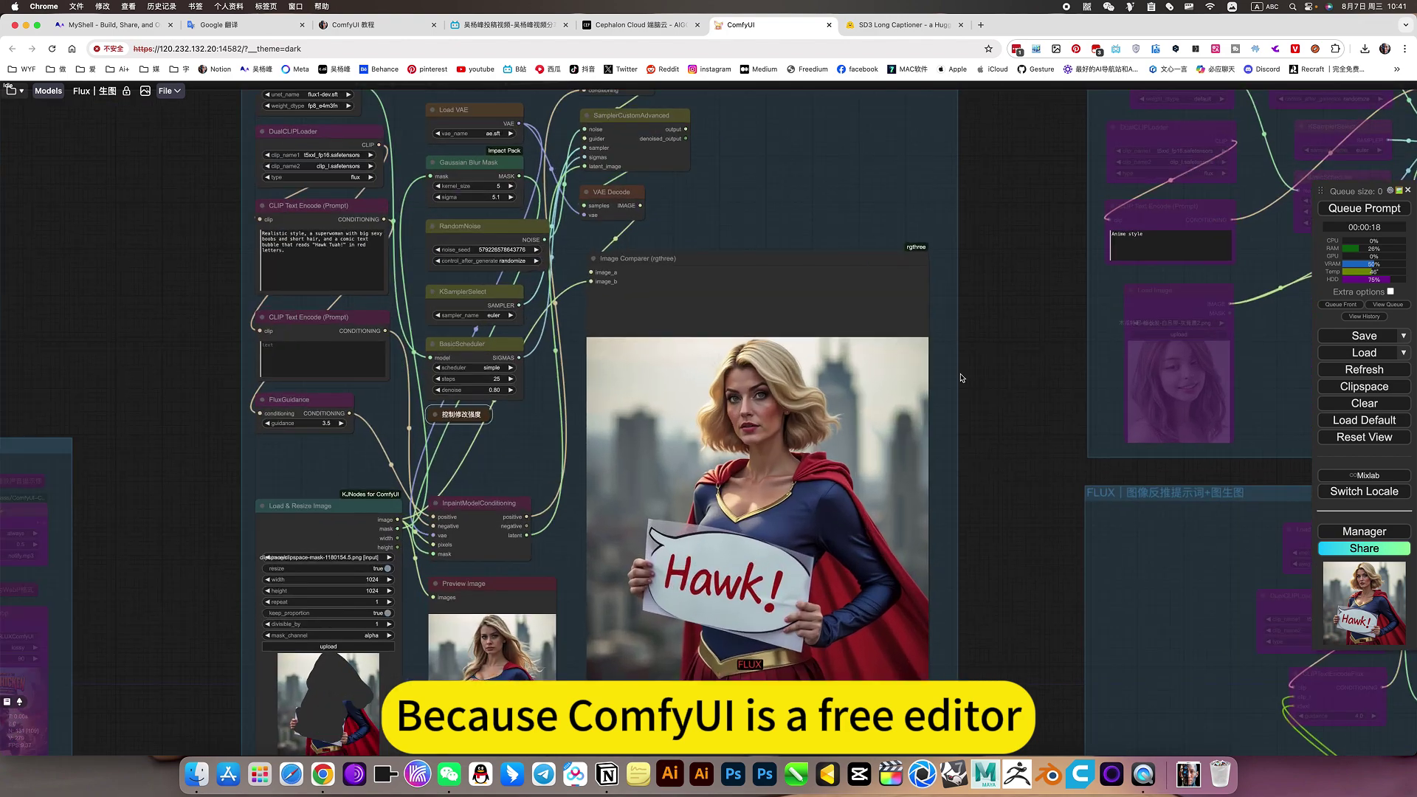
pyautogui.scroll(-5, 484, 426)
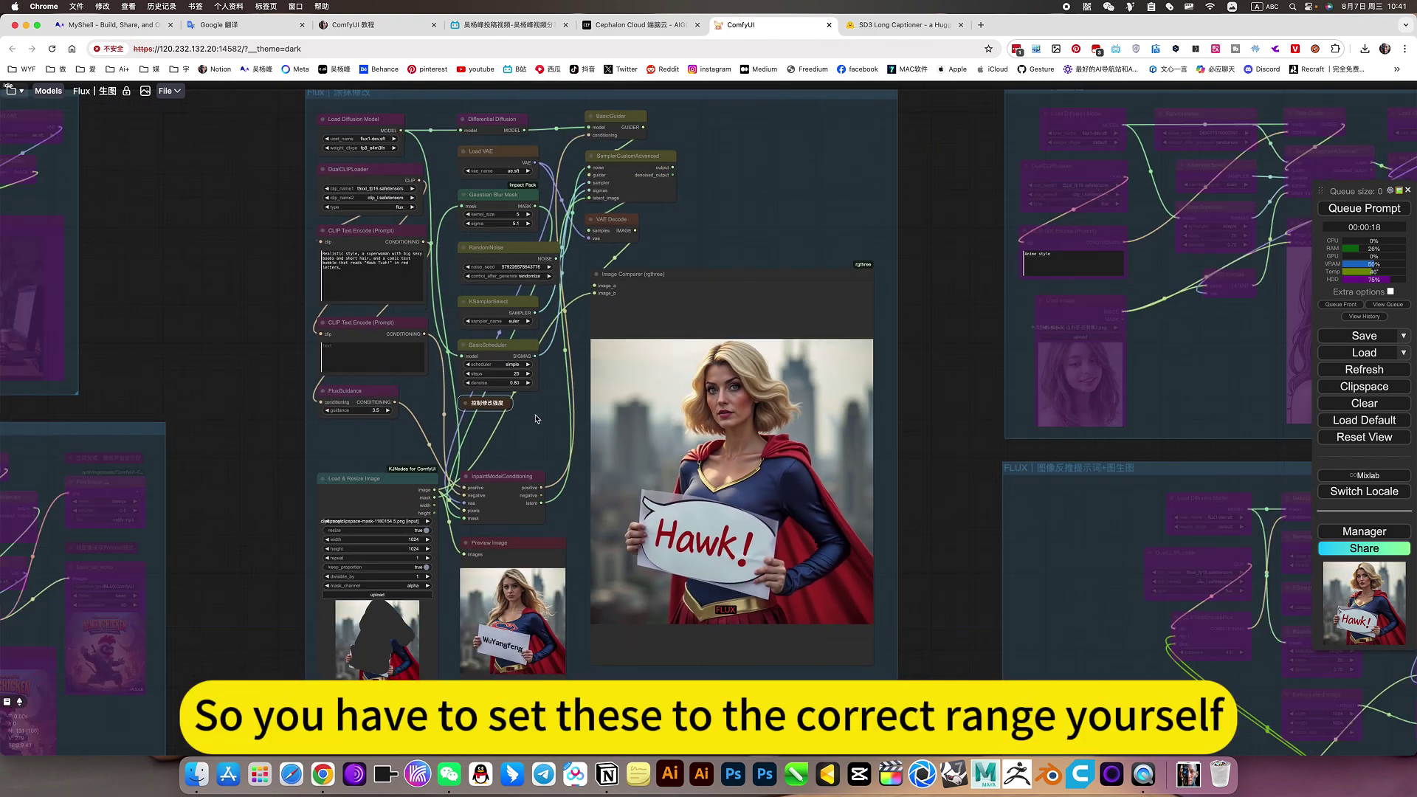
pyautogui.hotkey('ctrl', 'Return')
pyautogui.moveTo(535, 425); pyautogui.dragTo(533, 436)
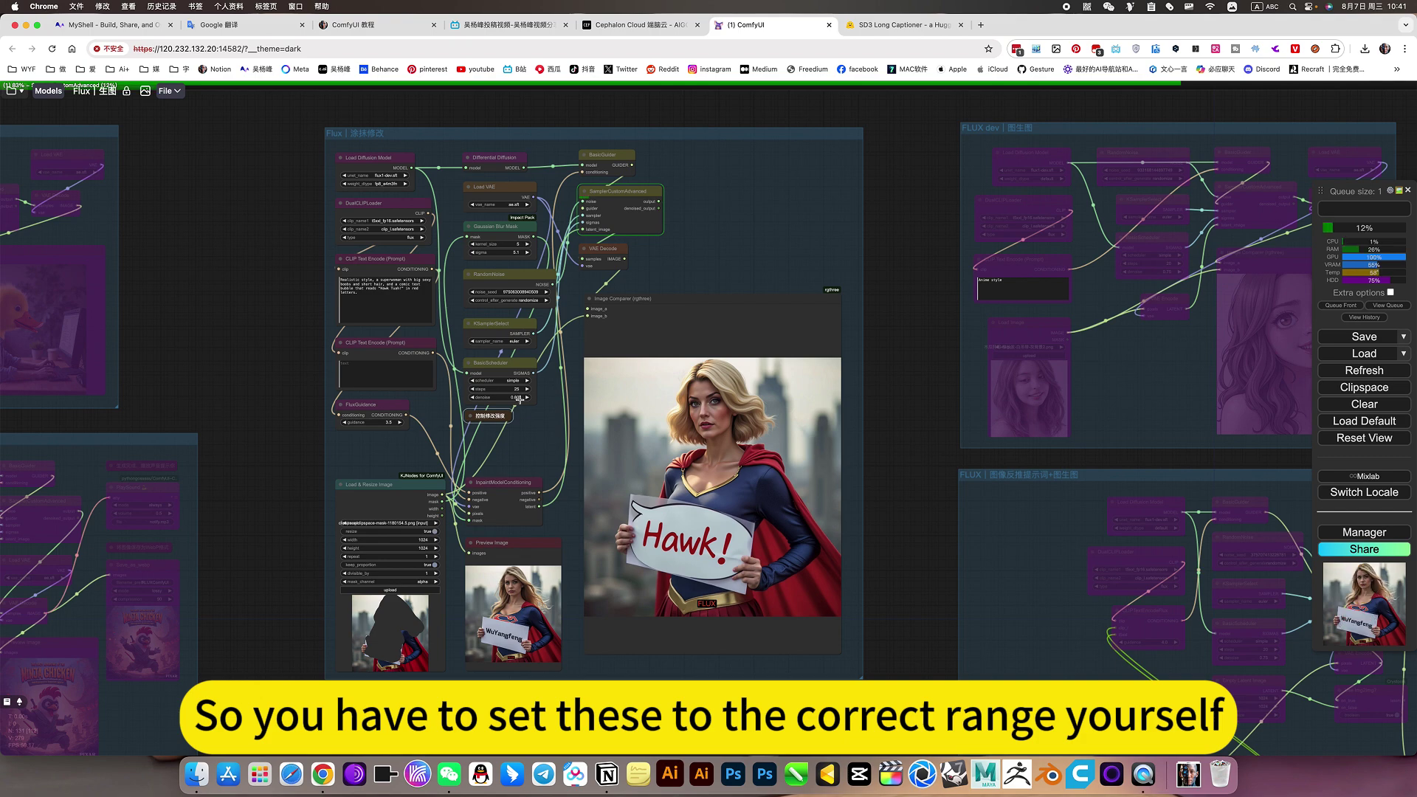
# Compare the inpainting group's BasicScheduler denoise with the denoise setting in the FLUX dev | 生图 group
pyautogui.scroll(3, 528, 426)
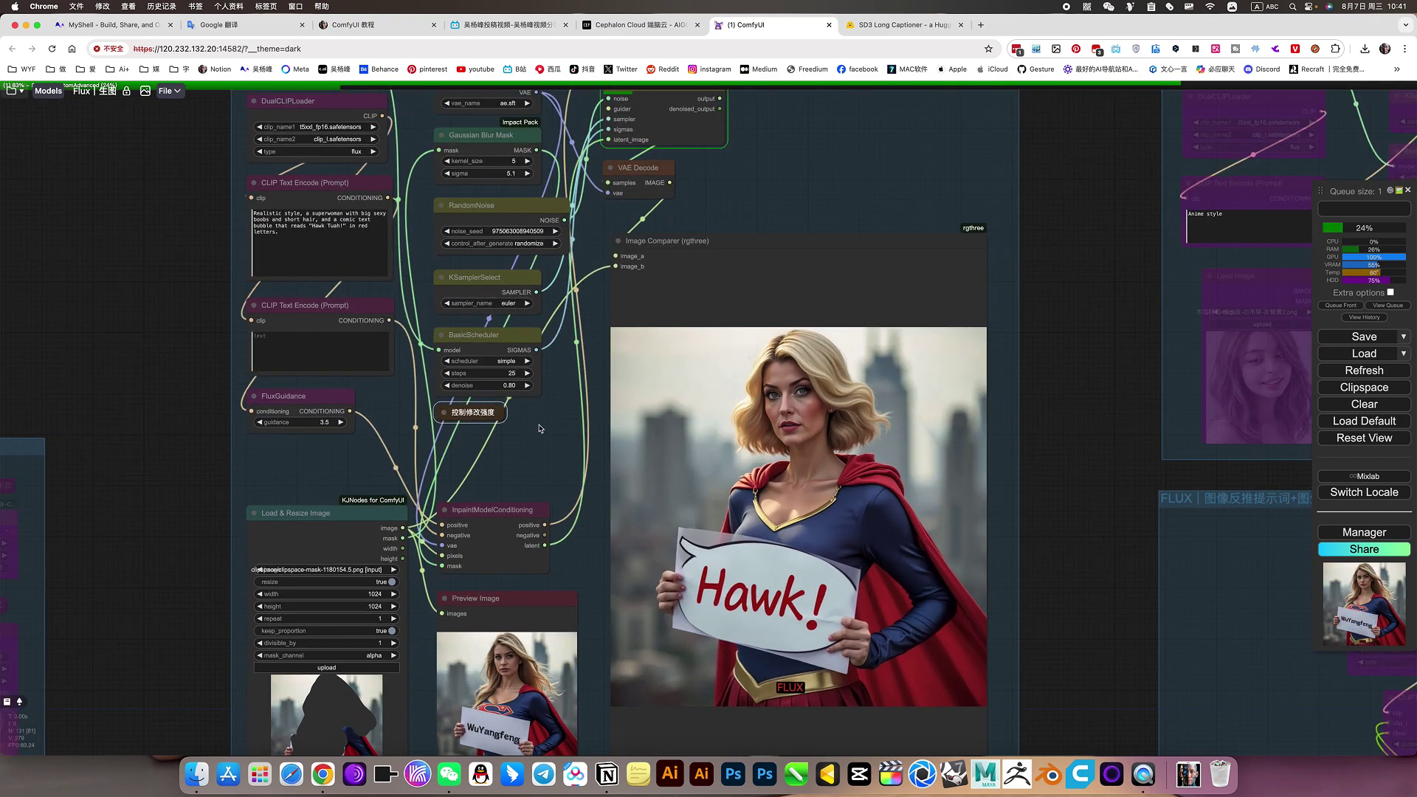
pyautogui.moveTo(539, 428); pyautogui.dragTo(507, 463)
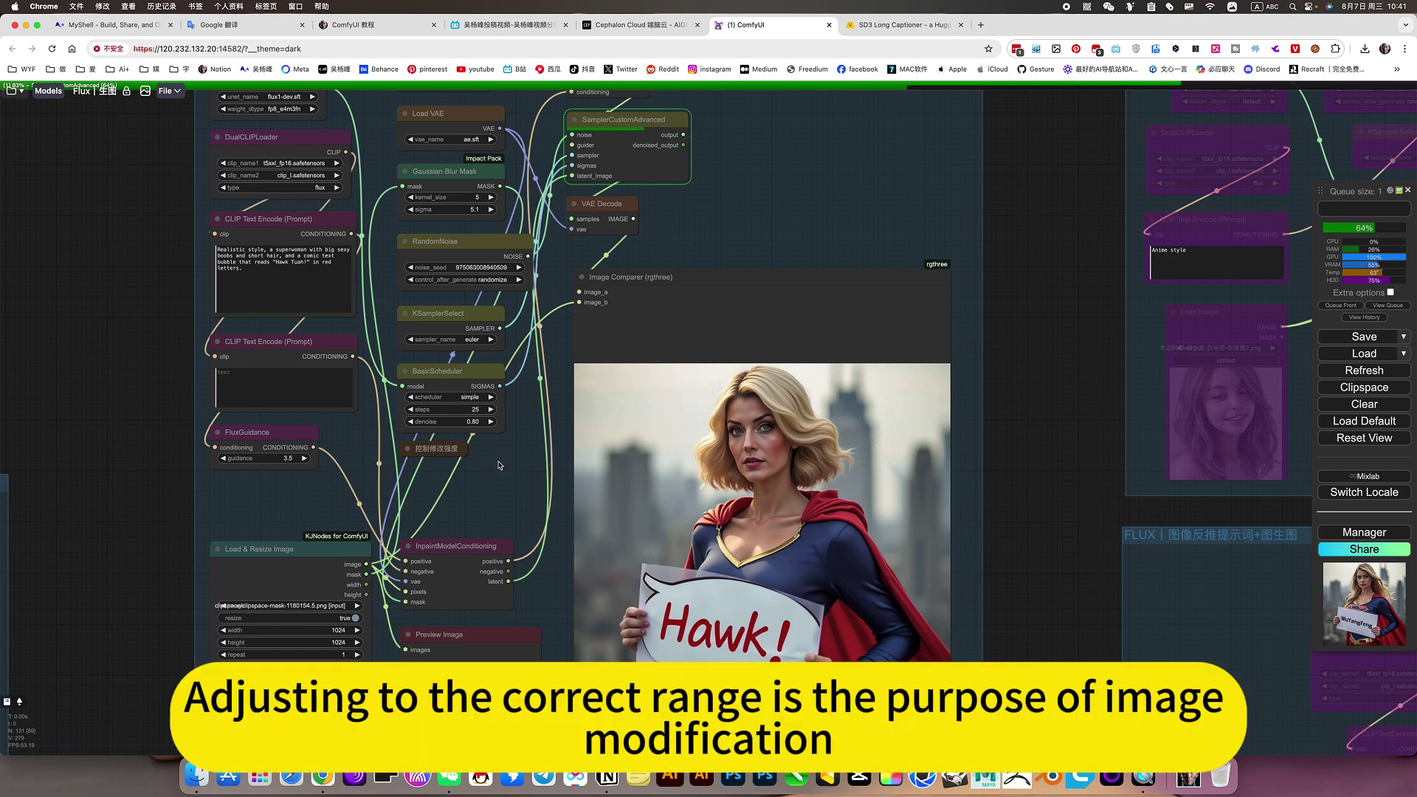
pyautogui.moveTo(494, 492); pyautogui.dragTo(560, 351)
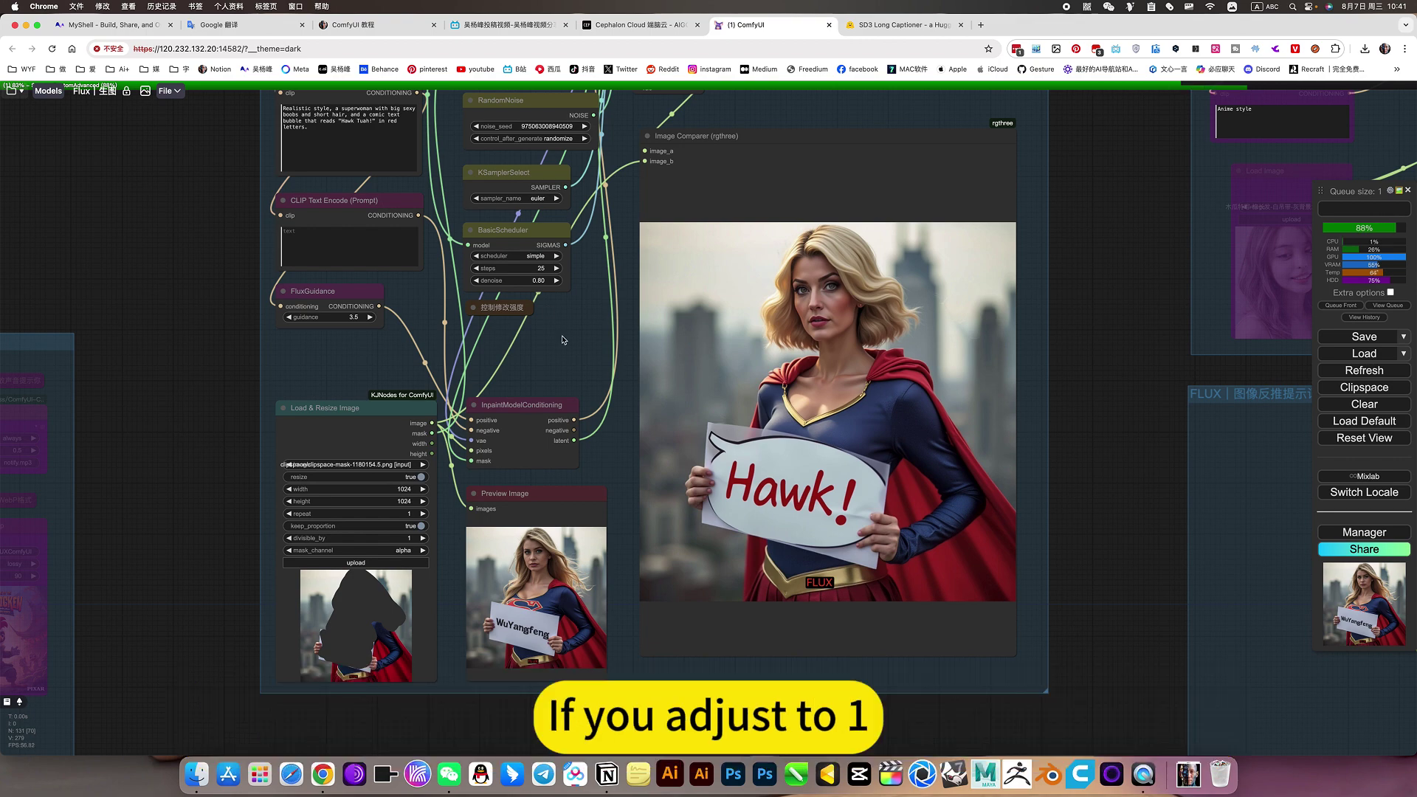
pyautogui.scroll(4, 547, 323)
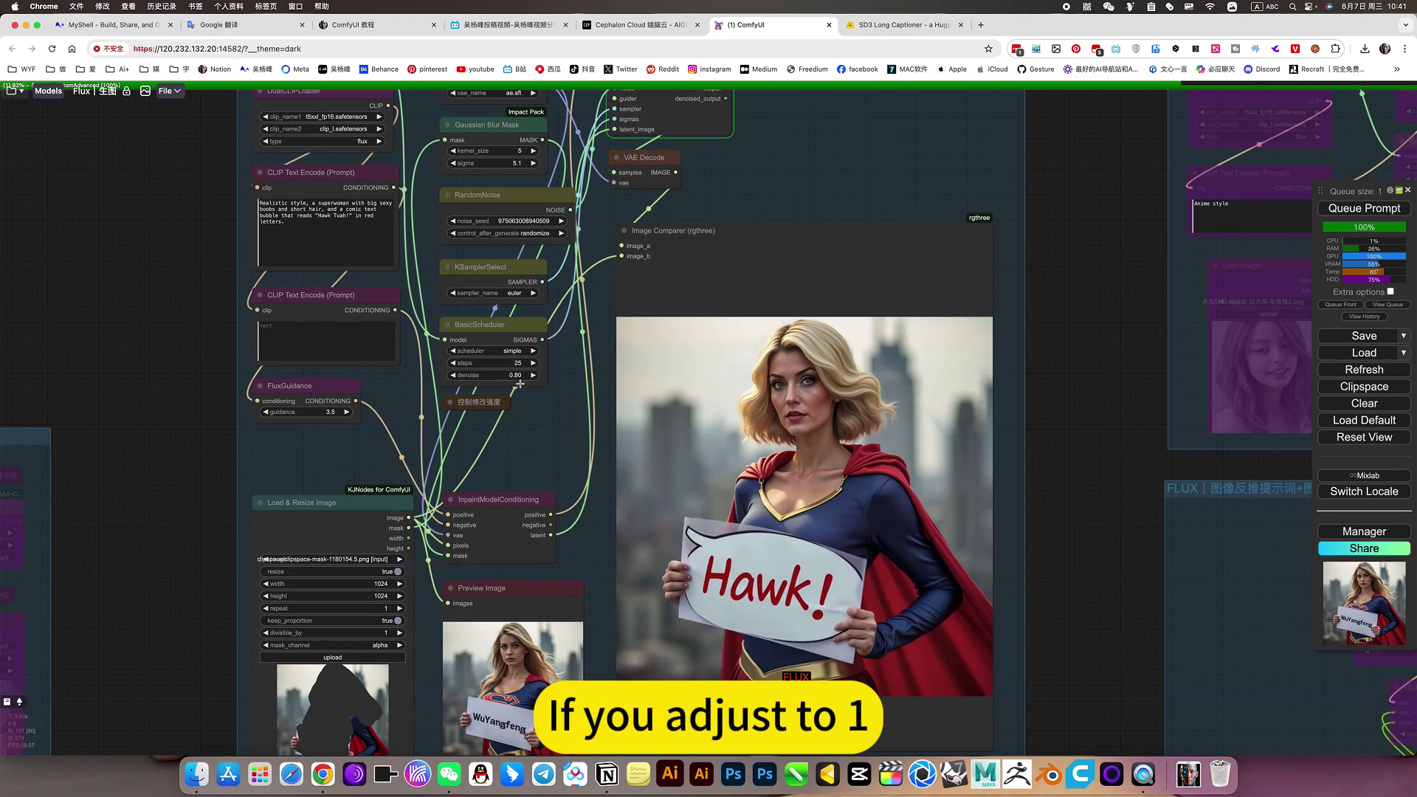
pyautogui.moveTo(543, 419); pyautogui.dragTo(797, 407)
pyautogui.moveTo(246, 334); pyautogui.dragTo(900, 604)
pyautogui.scroll(8, 644, 533)
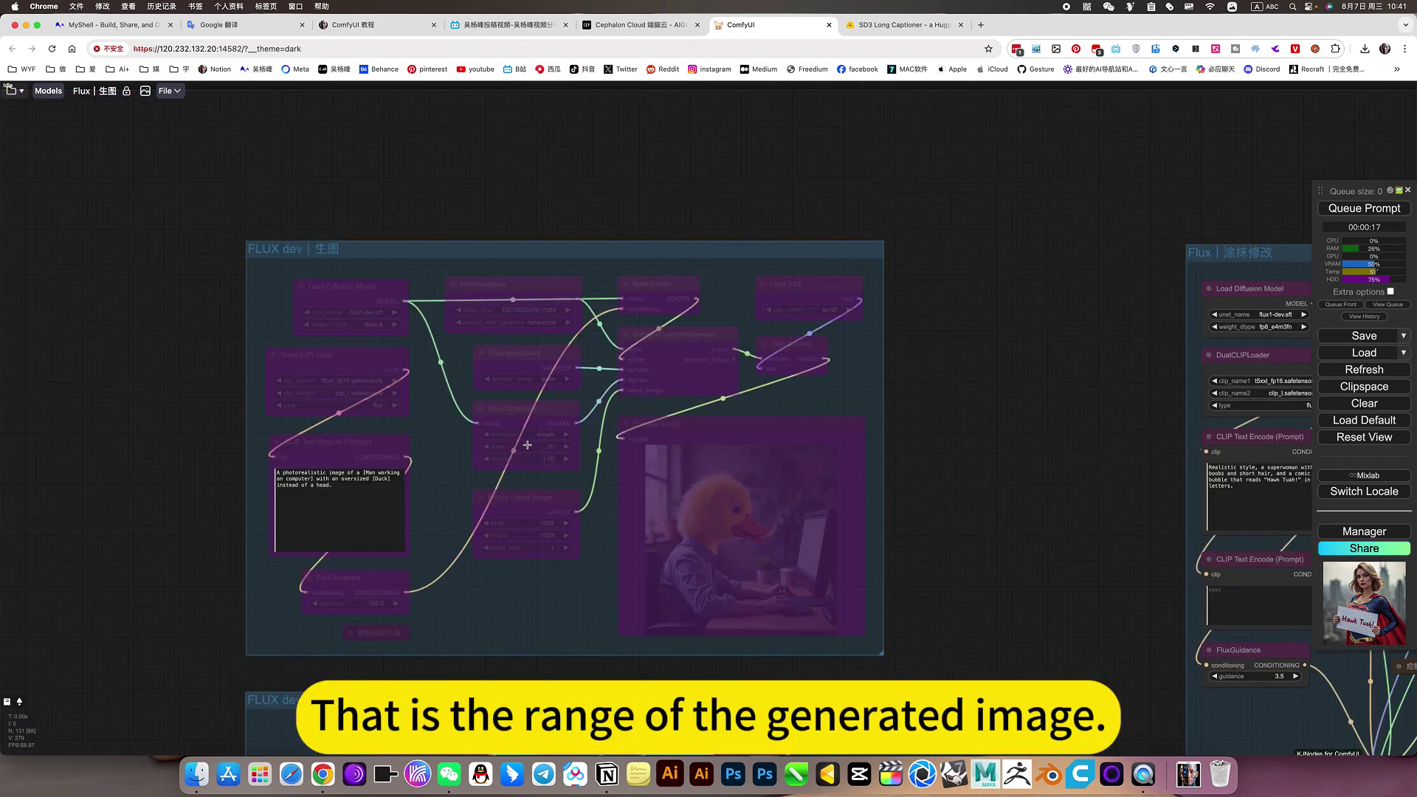
pyautogui.scroll(-5, 590, 481)
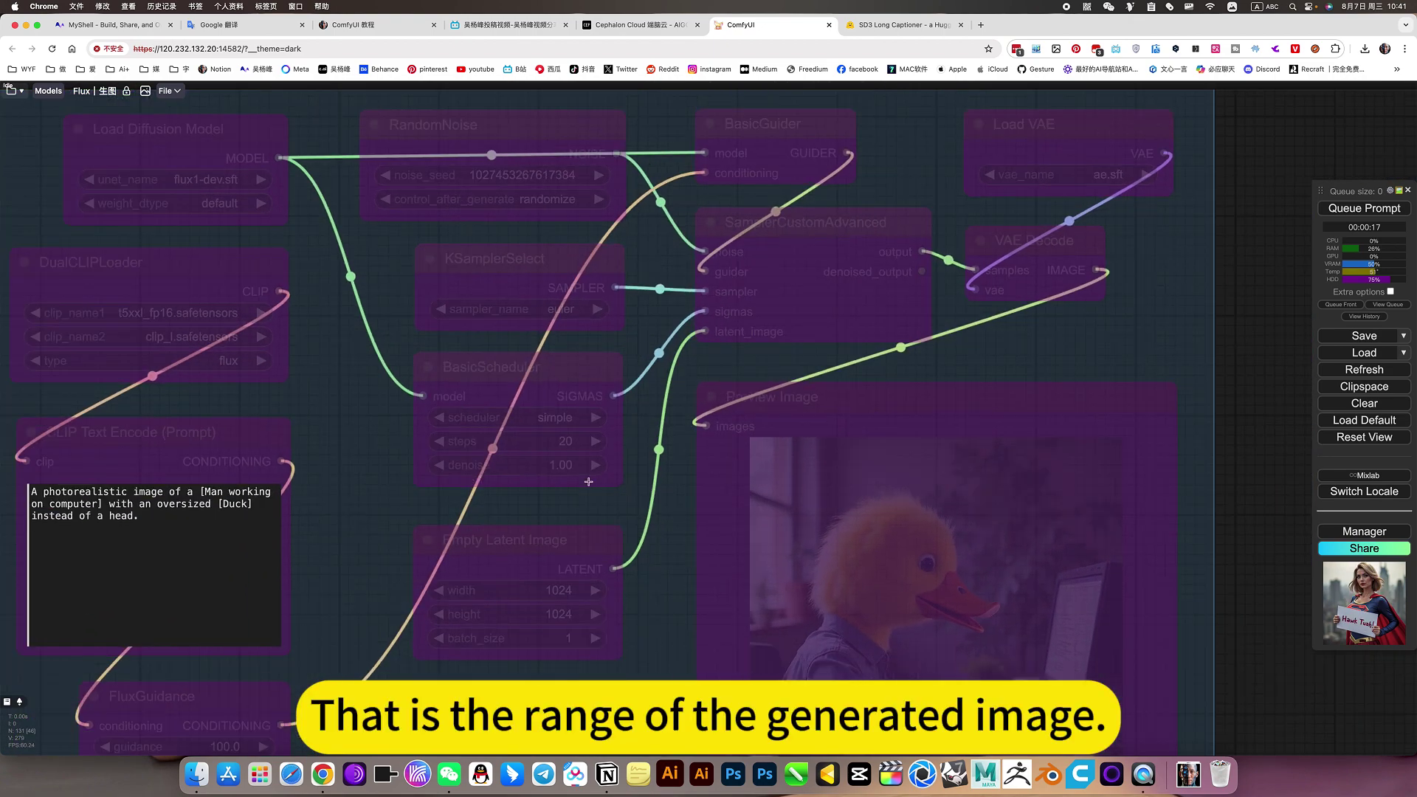
pyautogui.scroll(-4, 1144, 560)
pyautogui.moveTo(1067, 553); pyautogui.dragTo(342, 413)
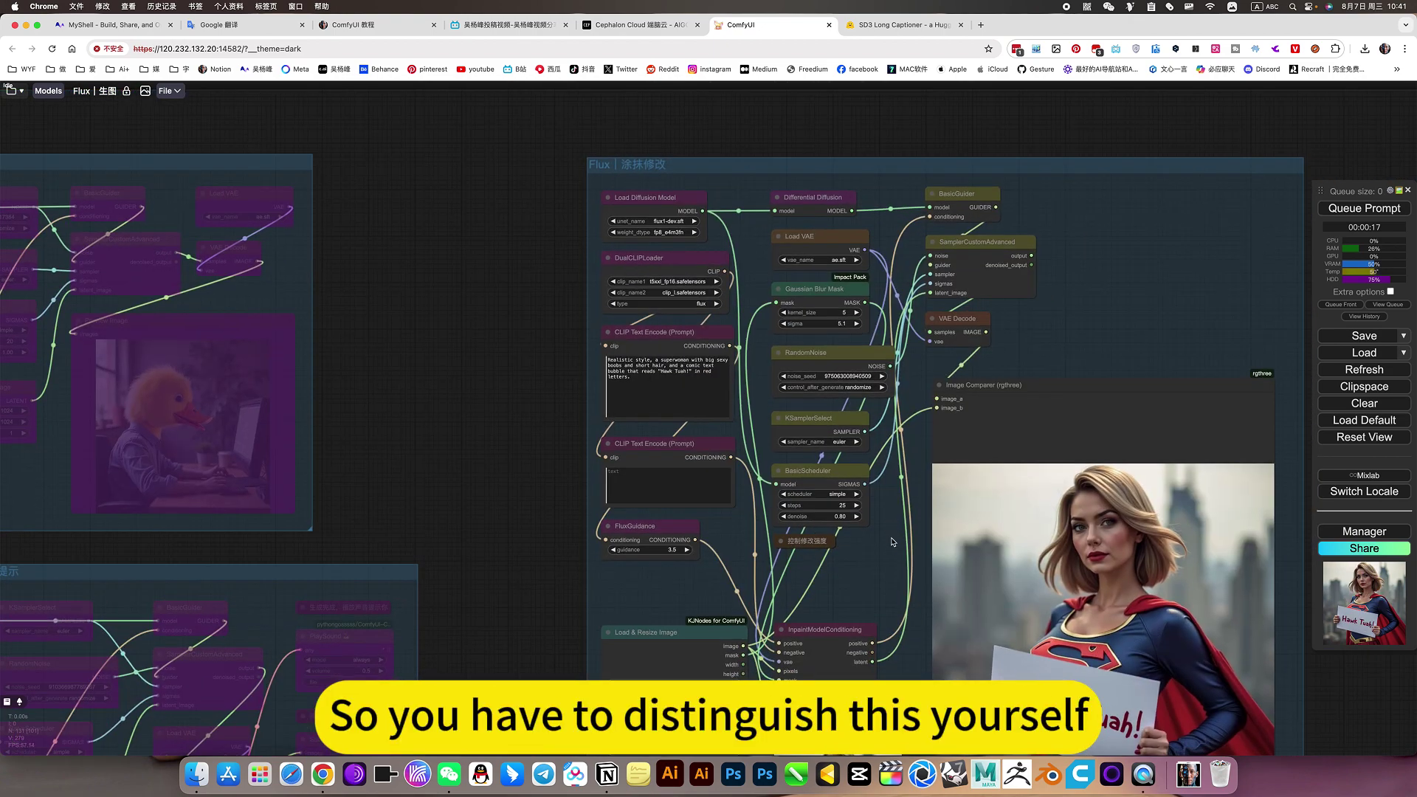
# Compare the image generated at denoise 0.8 with the original in the Image Comparer, checking the text, hair and figure
pyautogui.moveTo(866, 573); pyautogui.dragTo(692, 448)
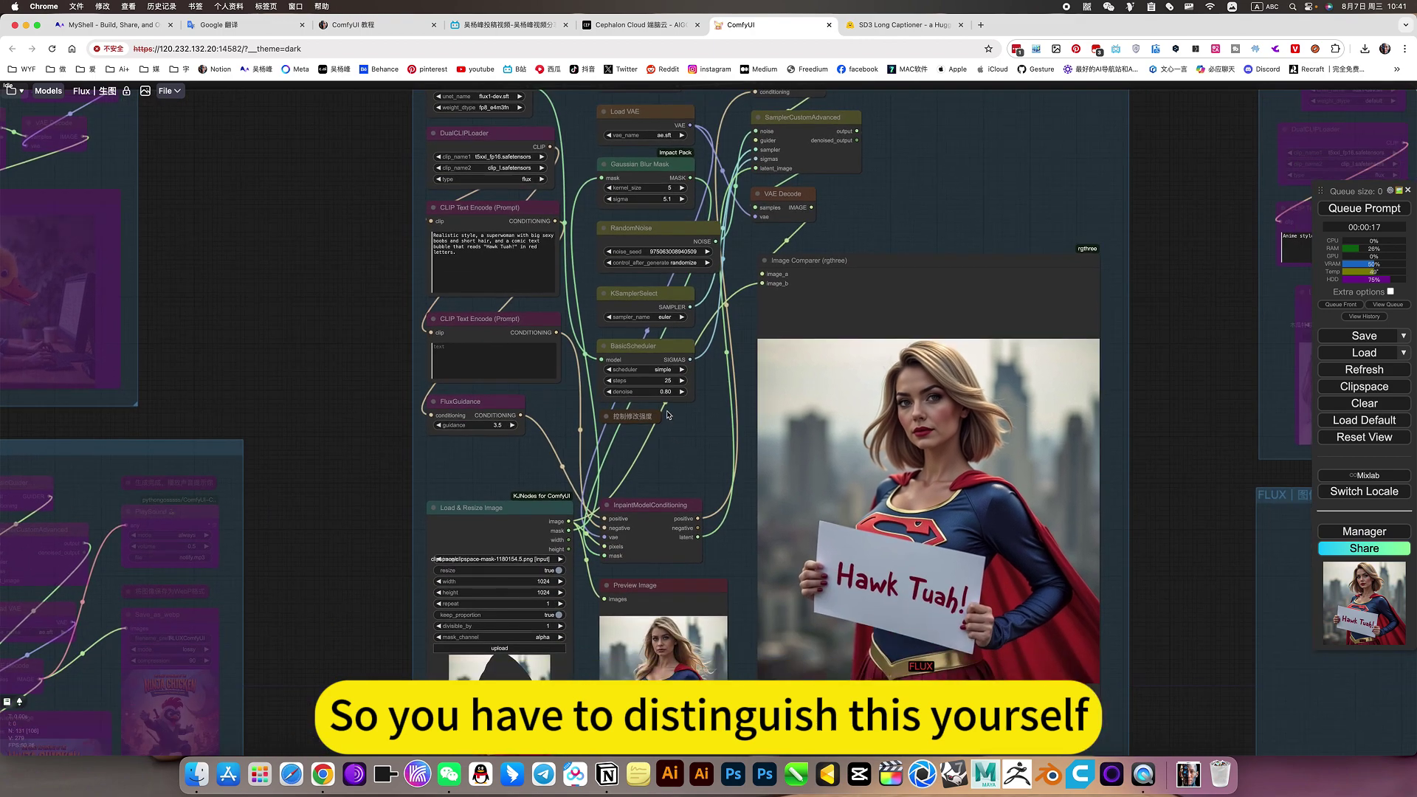
pyautogui.scroll(4, 679, 402)
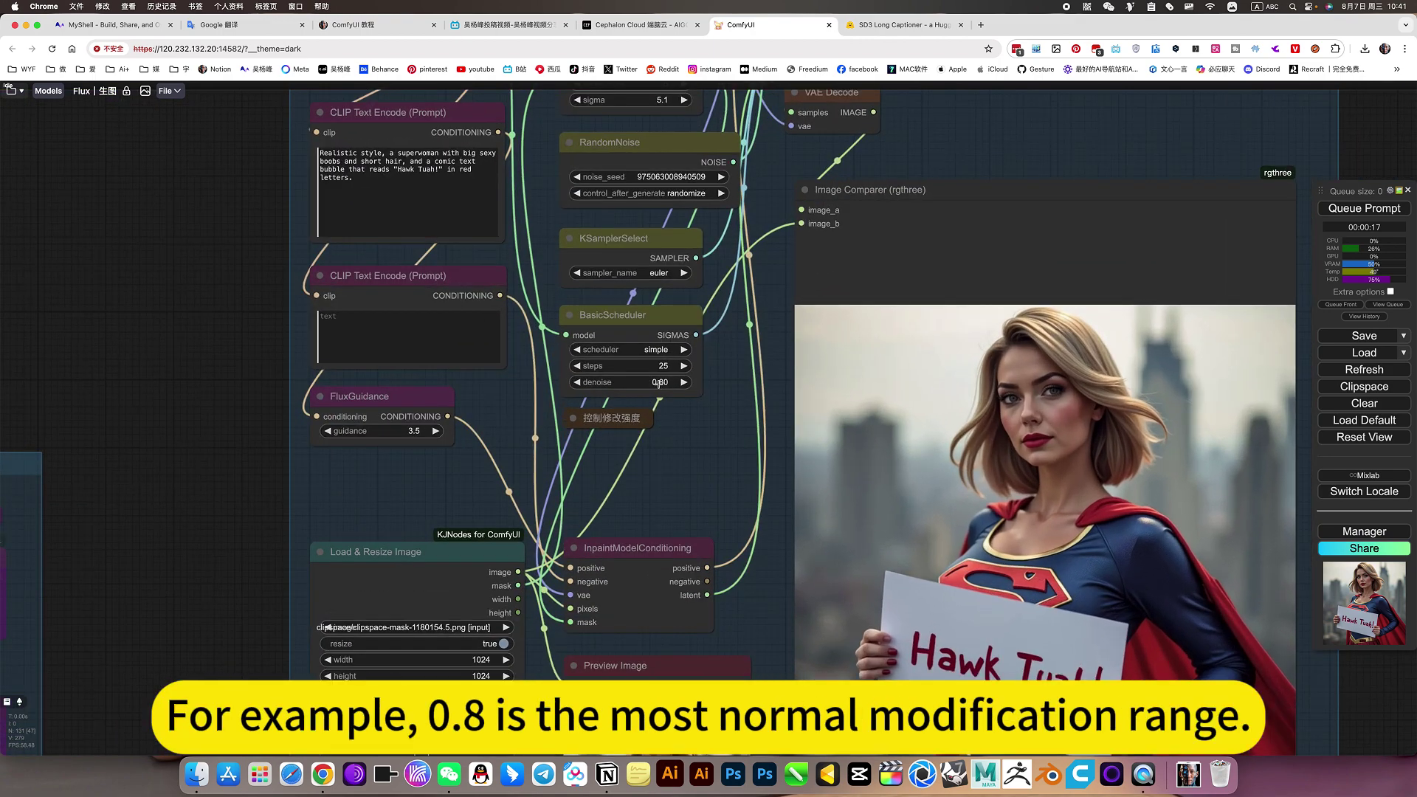
pyautogui.moveTo(688, 463); pyautogui.dragTo(629, 426)
pyautogui.scroll(-2, 628, 425)
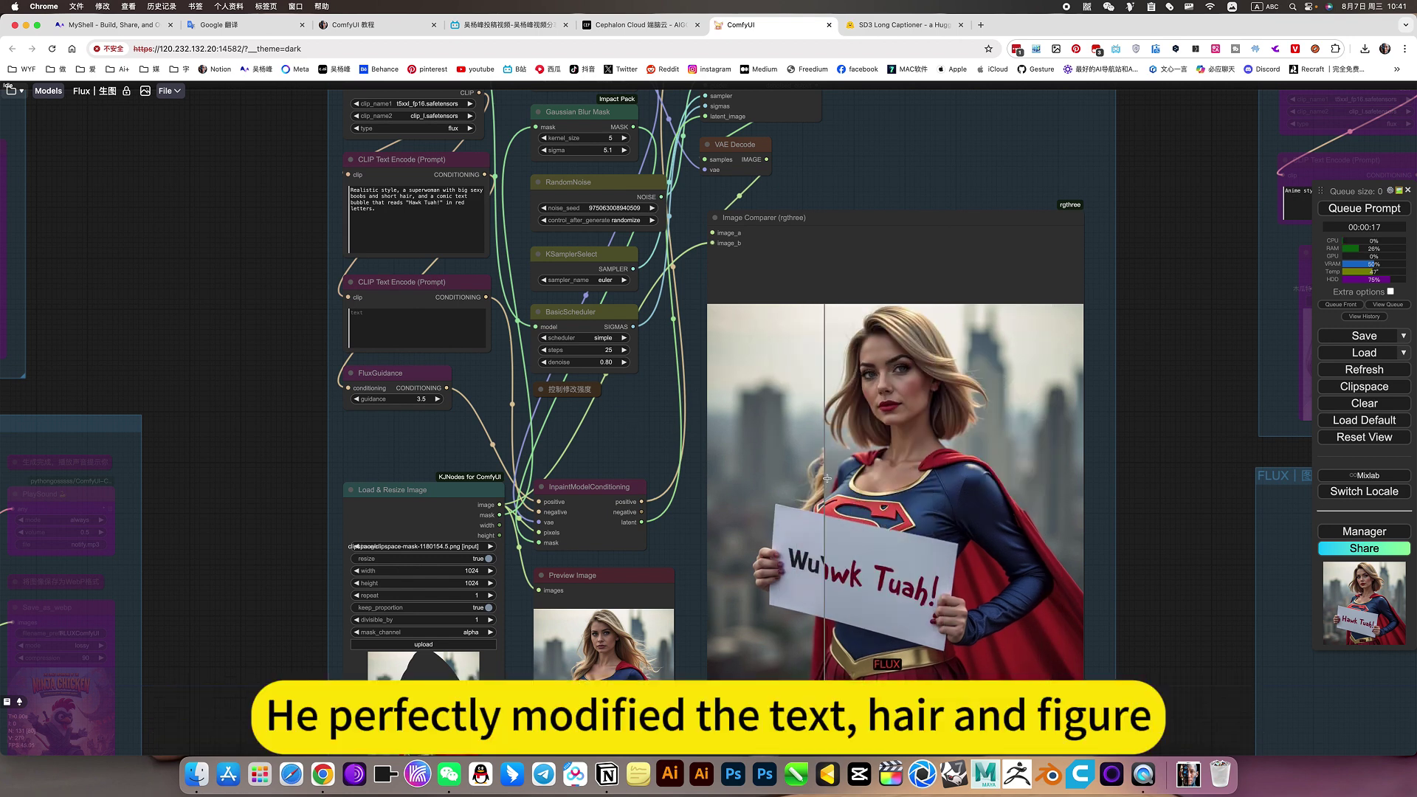
# Bypass all nodes in the inpainting group
pyautogui.moveTo(1161, 498); pyautogui.dragTo(806, 475)
pyautogui.scroll(-2, 713, 325)
pyautogui.scroll(-1, 713, 326)
pyautogui.rightClick(619, 147)
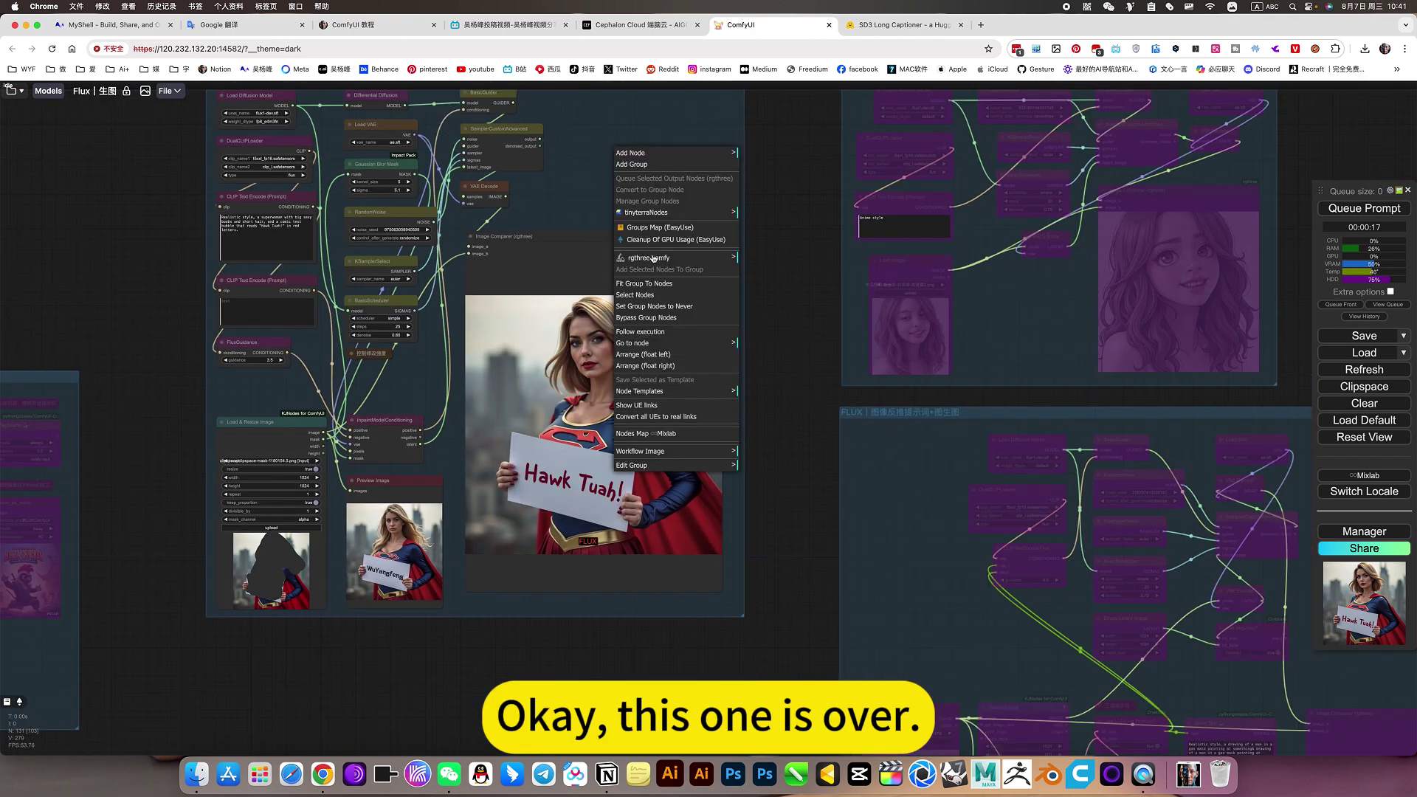
pyautogui.click(644, 317)
# Examine the prompt and the BasicScheduler denoise setting in the FLUX dev | 图生图 group
pyautogui.moveTo(1000, 343); pyautogui.dragTo(734, 491)
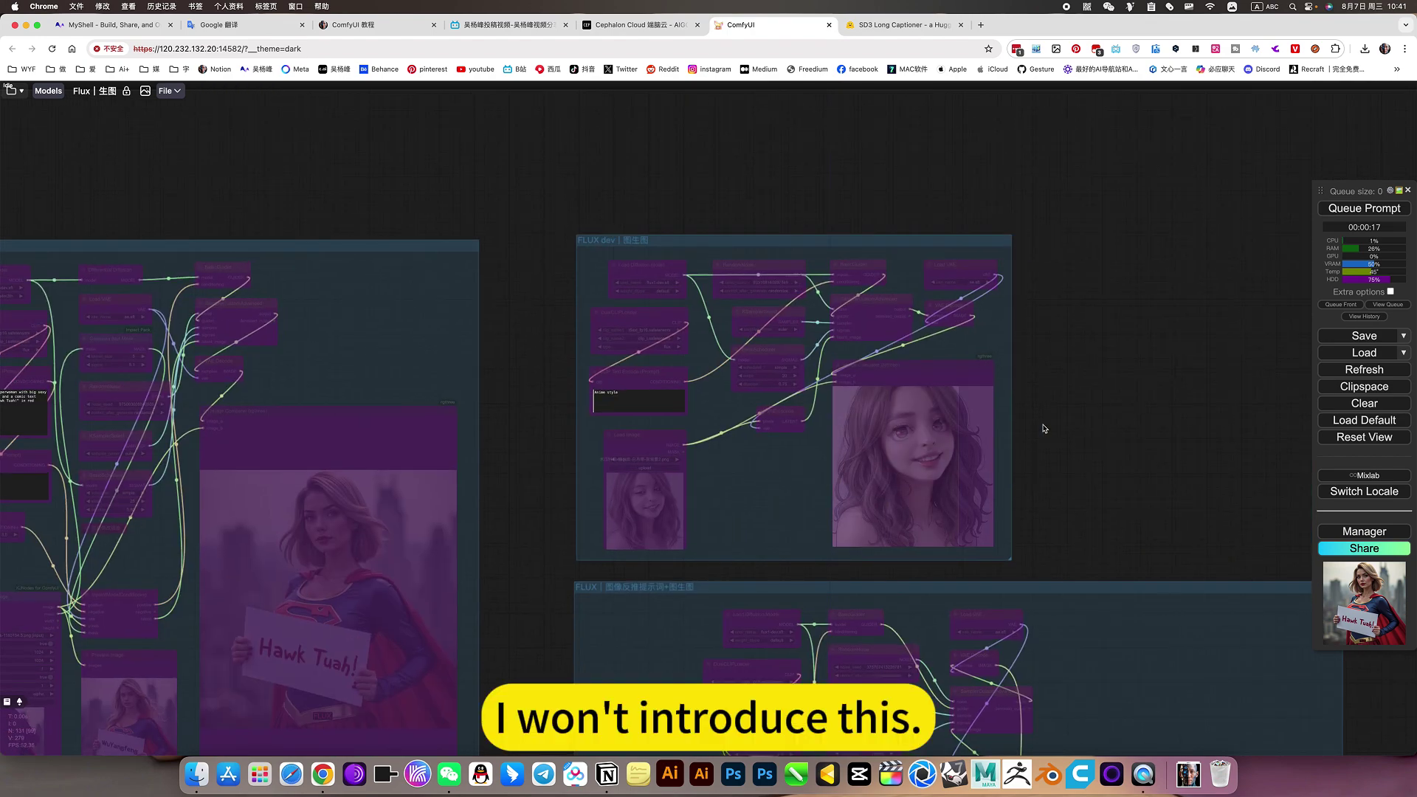
pyautogui.scroll(6, 962, 430)
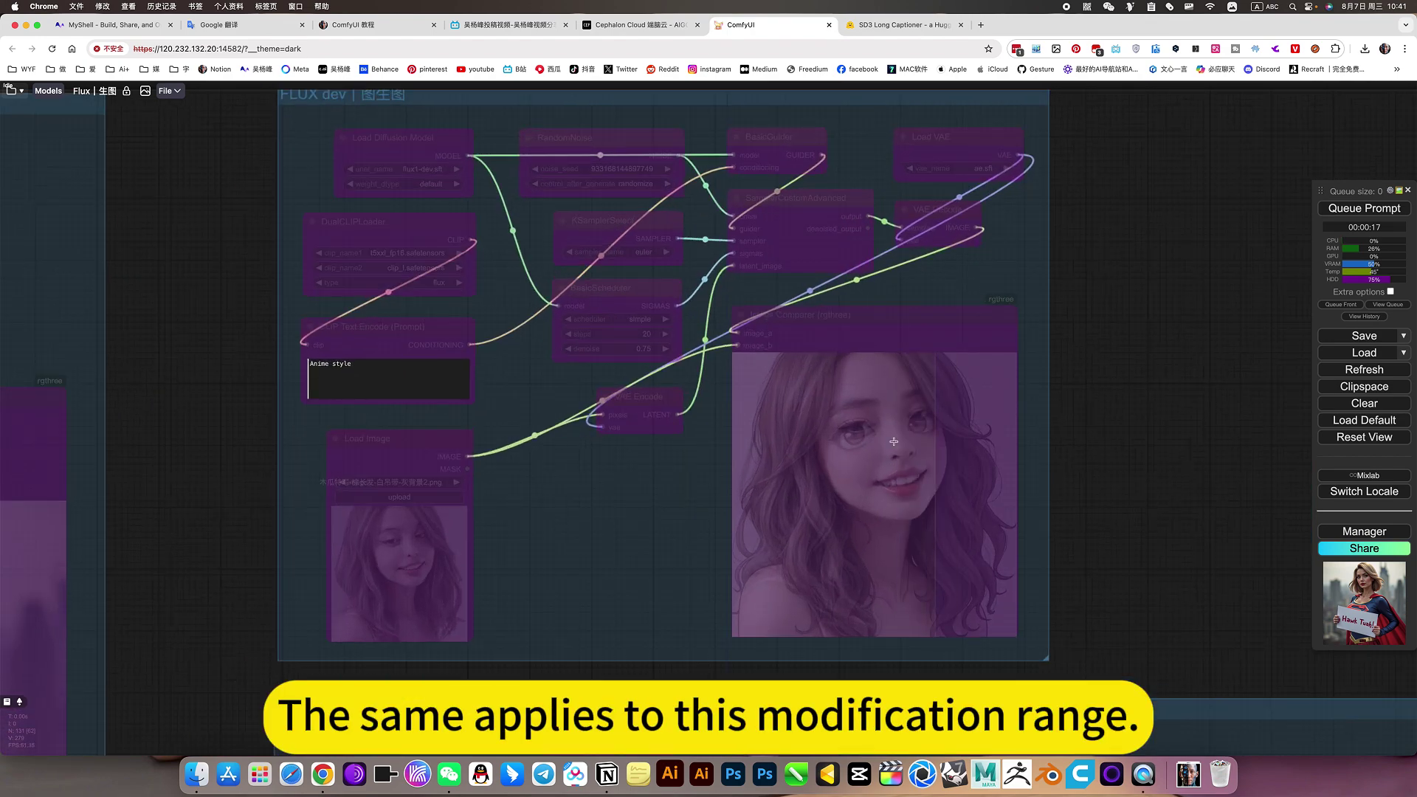
pyautogui.scroll(8, 613, 343)
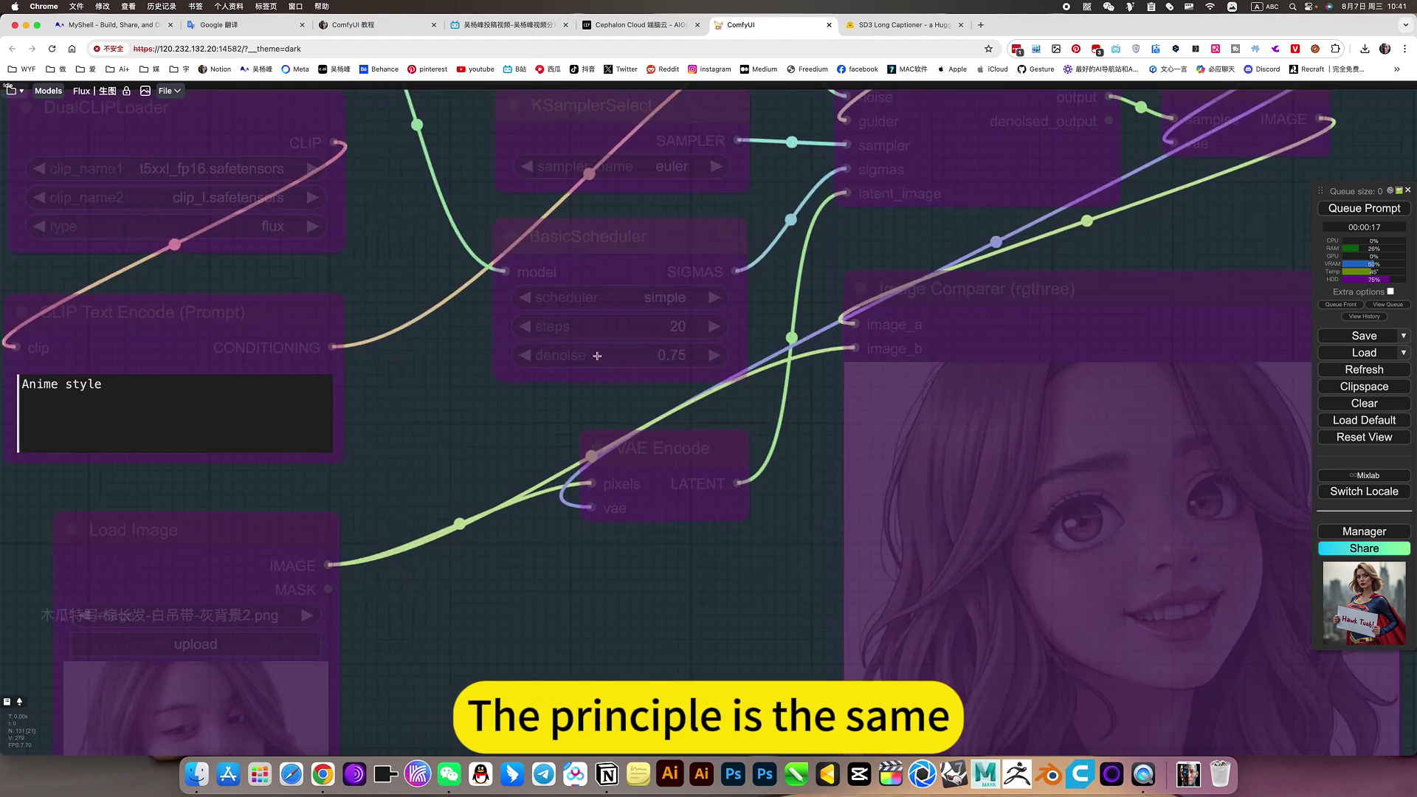
pyautogui.scroll(-7, 647, 363)
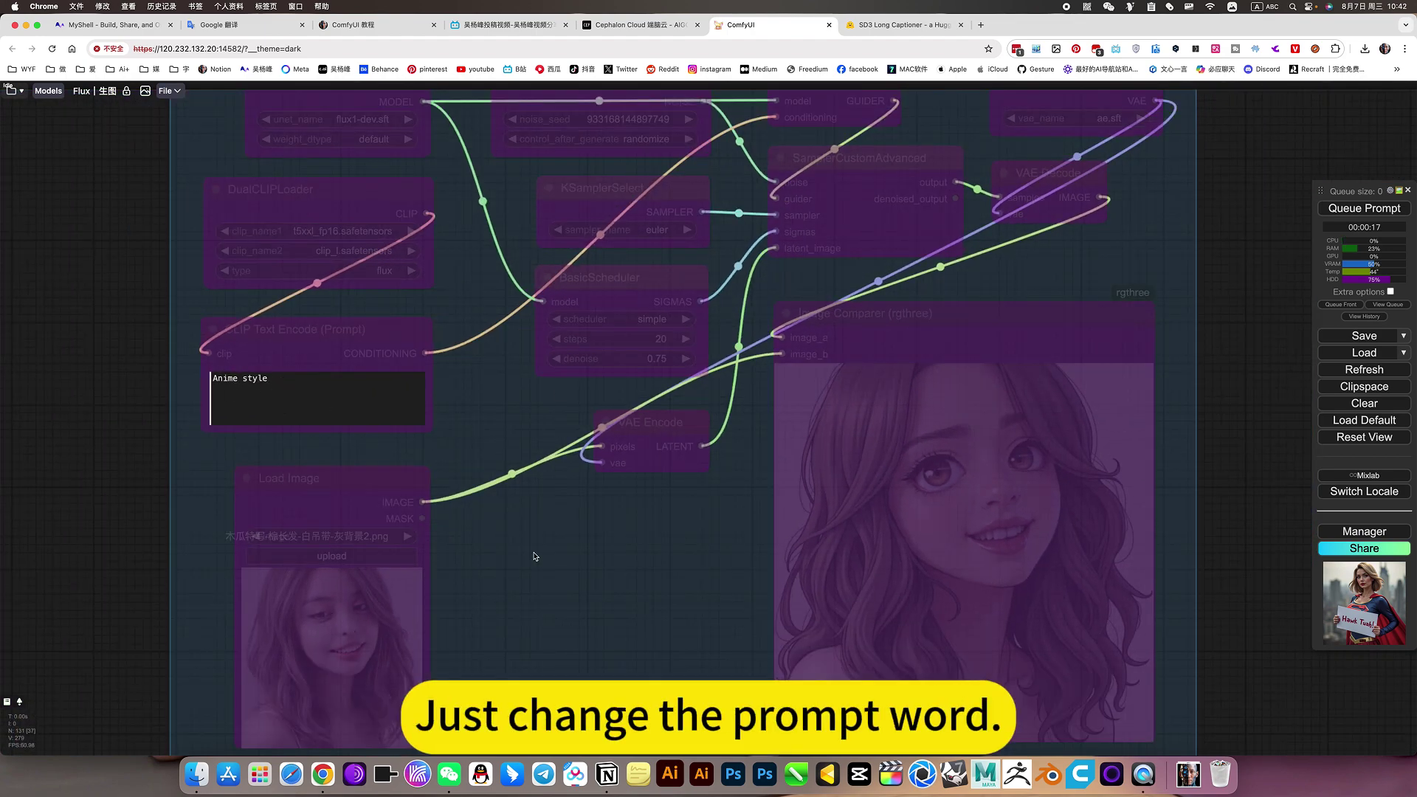
pyautogui.scroll(-6, 531, 553)
pyautogui.moveTo(1048, 409); pyautogui.dragTo(1077, 288)
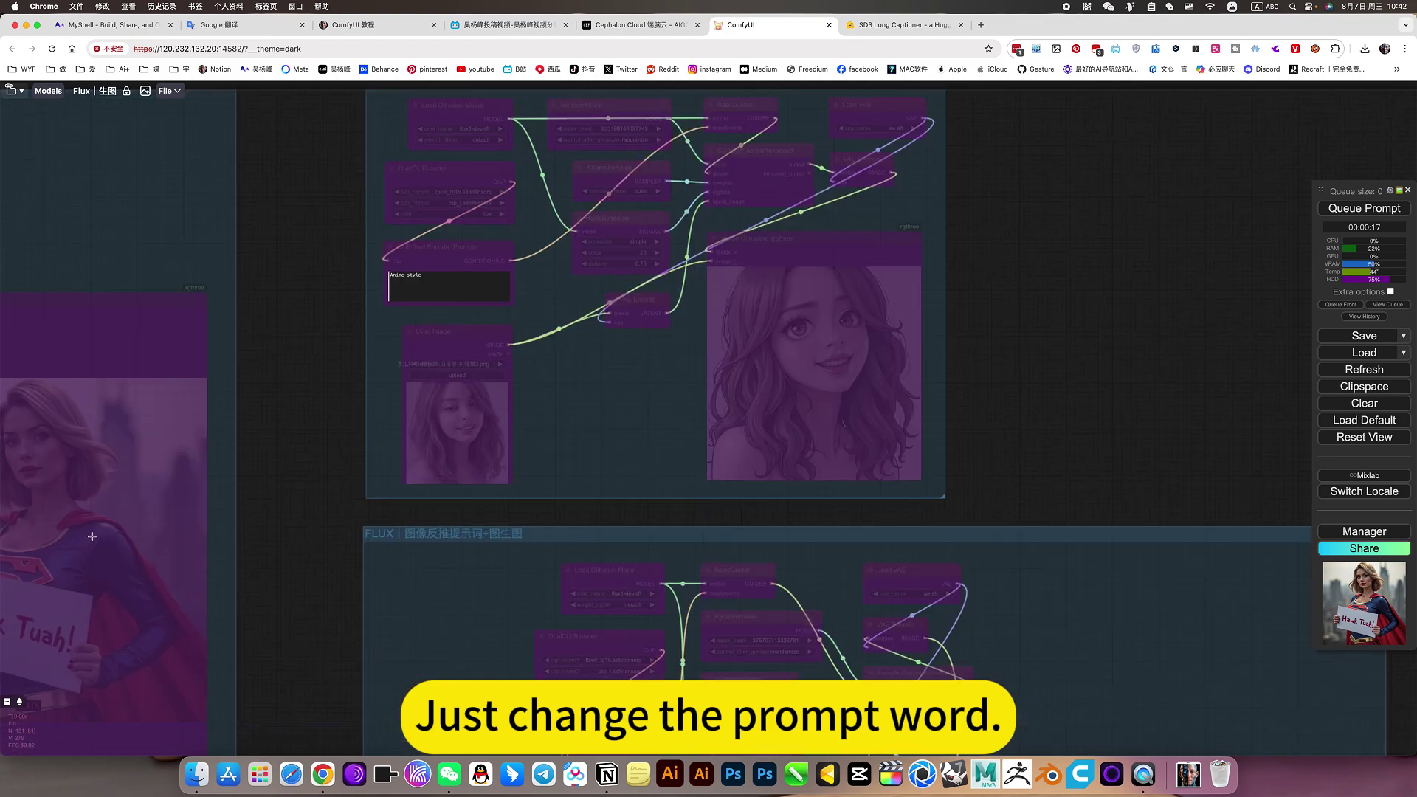
# Compare the FLUX dev | 图生图 group with the inpainting group, checking its denoise setting up close again
pyautogui.moveTo(305, 506); pyautogui.dragTo(582, 495)
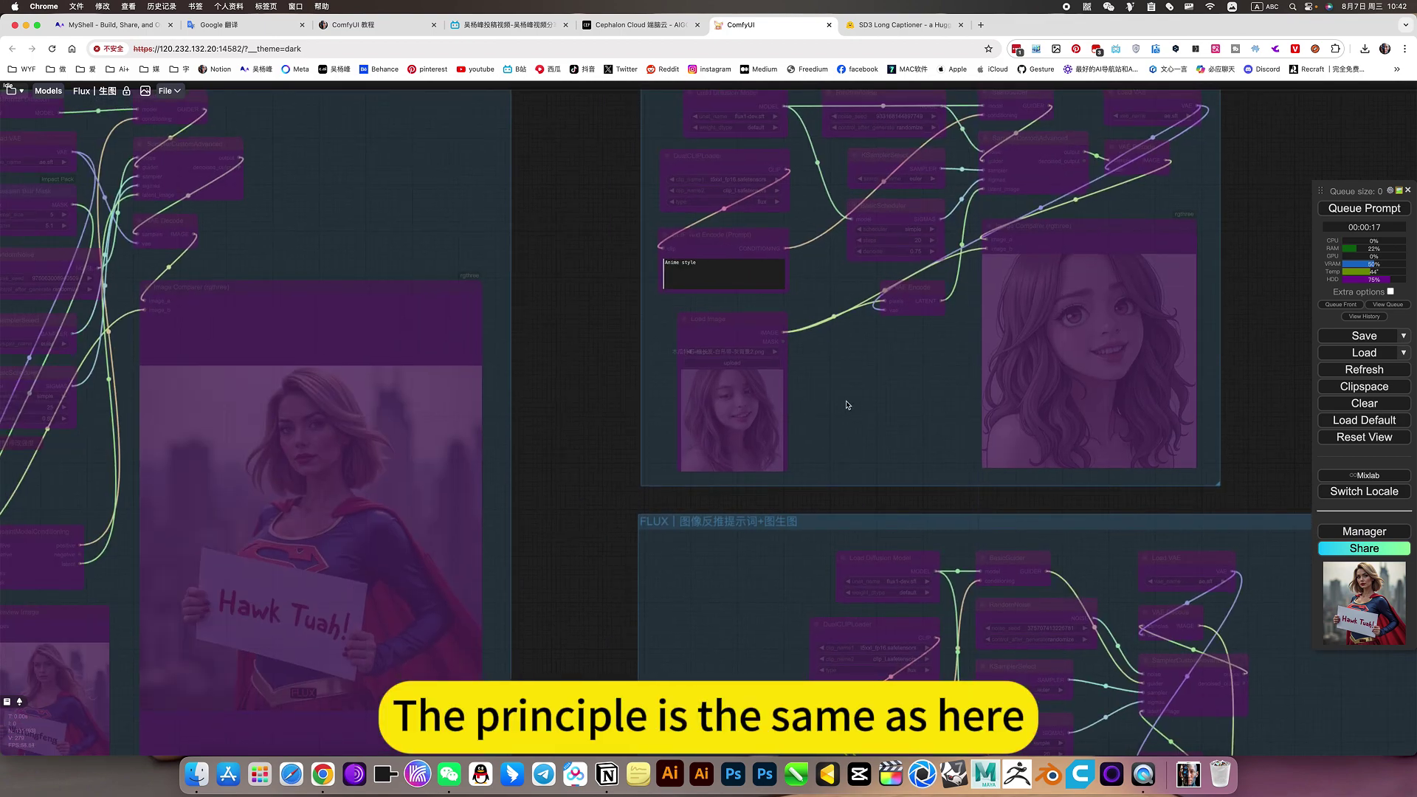
pyautogui.hscroll(5, 639, 497)
pyautogui.scroll(2, 639, 497)
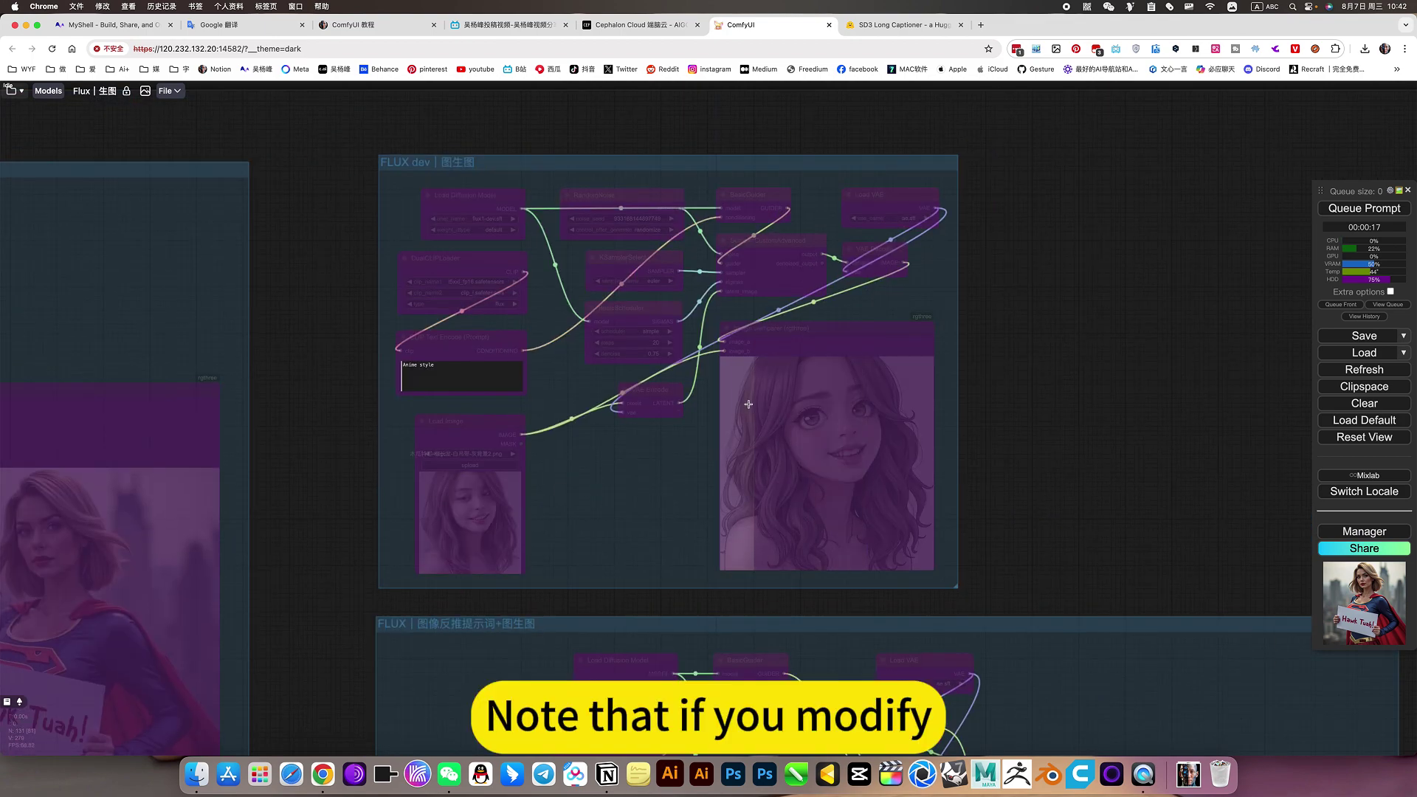
pyautogui.scroll(10, 650, 353)
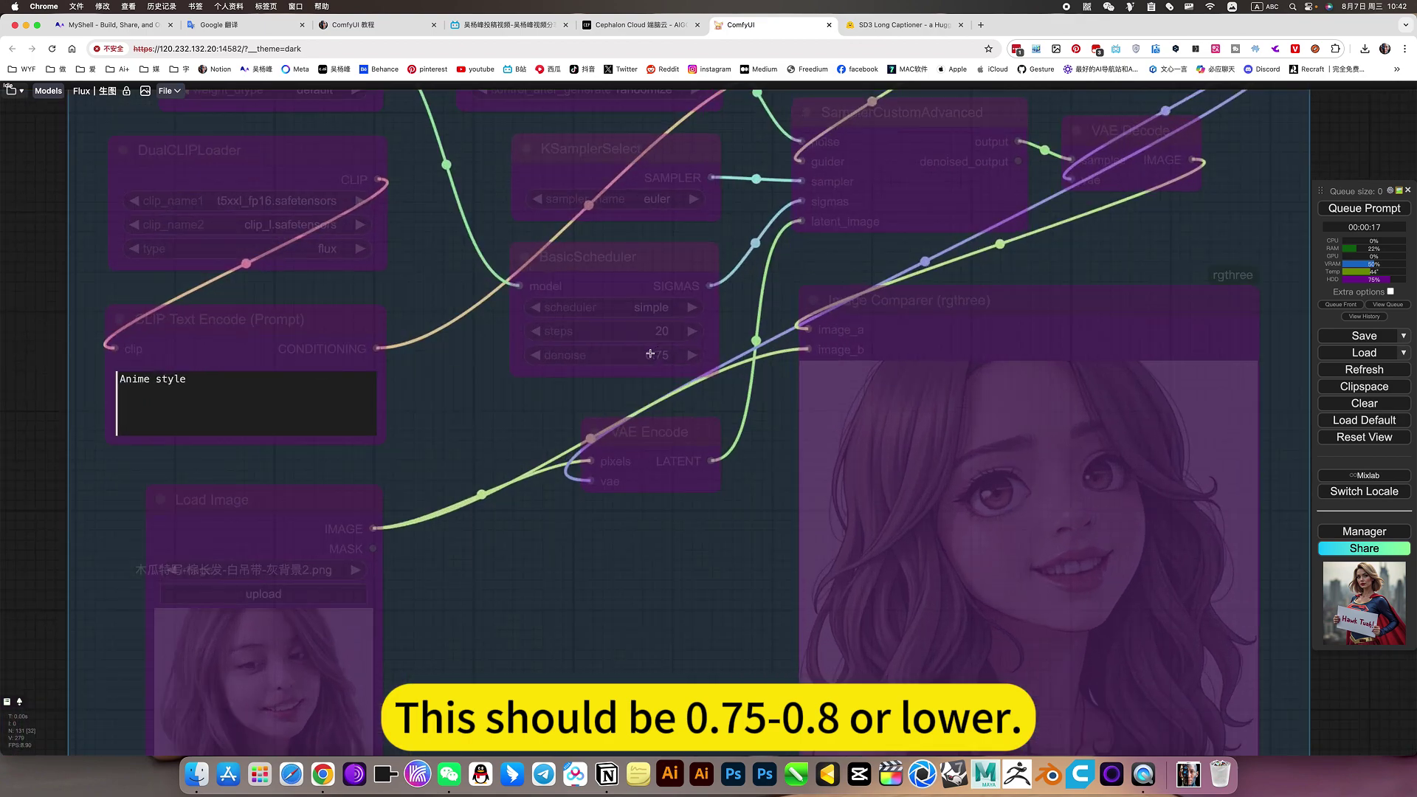
pyautogui.scroll(3, 654, 360)
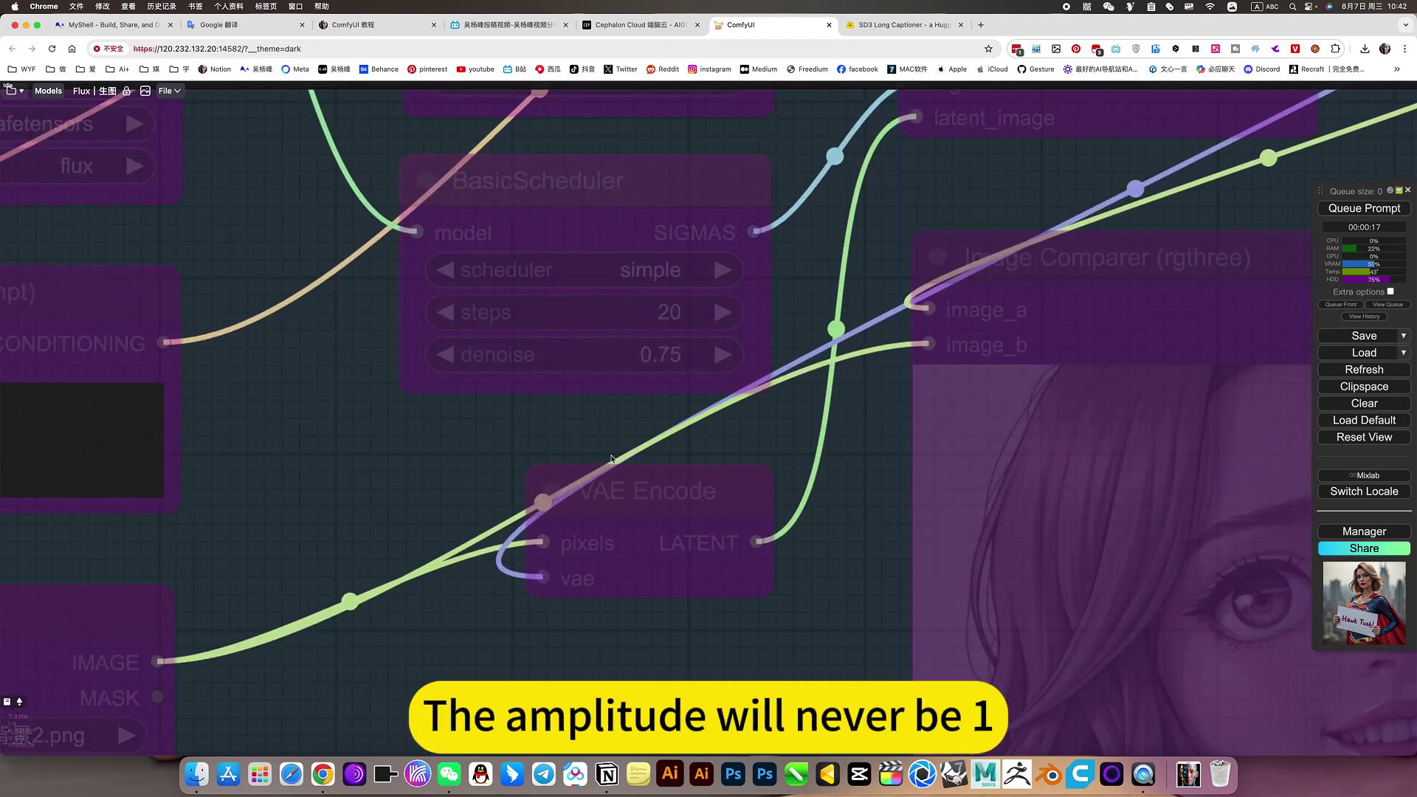
pyautogui.scroll(-15, 627, 524)
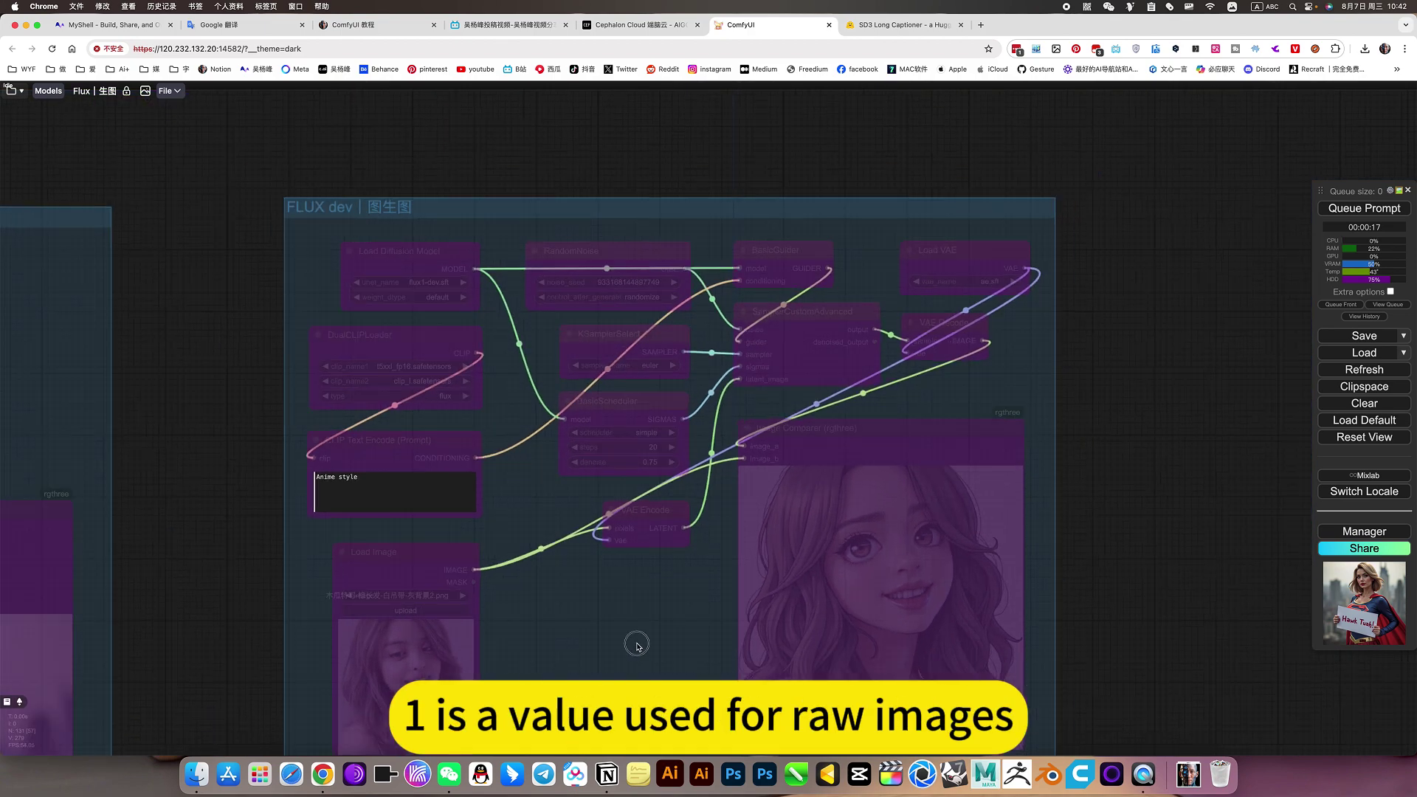
pyautogui.moveTo(637, 644); pyautogui.dragTo(628, 354)
pyautogui.scroll(-2, 614, 394)
pyautogui.rightClick(598, 359)
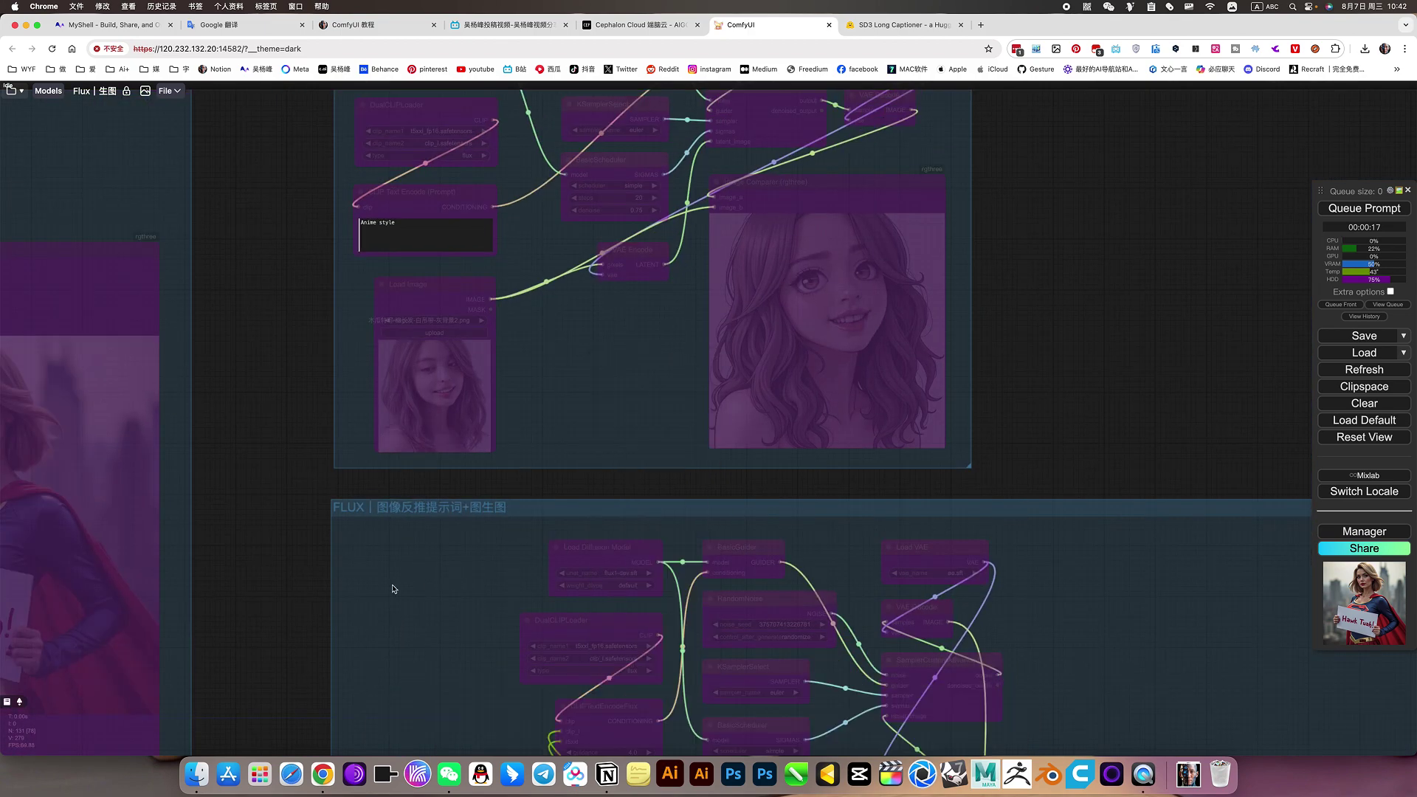
# Examine the FLUX | 图像反推提示词+图生图 group, especially the CLIP_Interrogator and Florence2Run nodes that derive the prompt from the image
pyautogui.moveTo(258, 606); pyautogui.dragTo(381, 265)
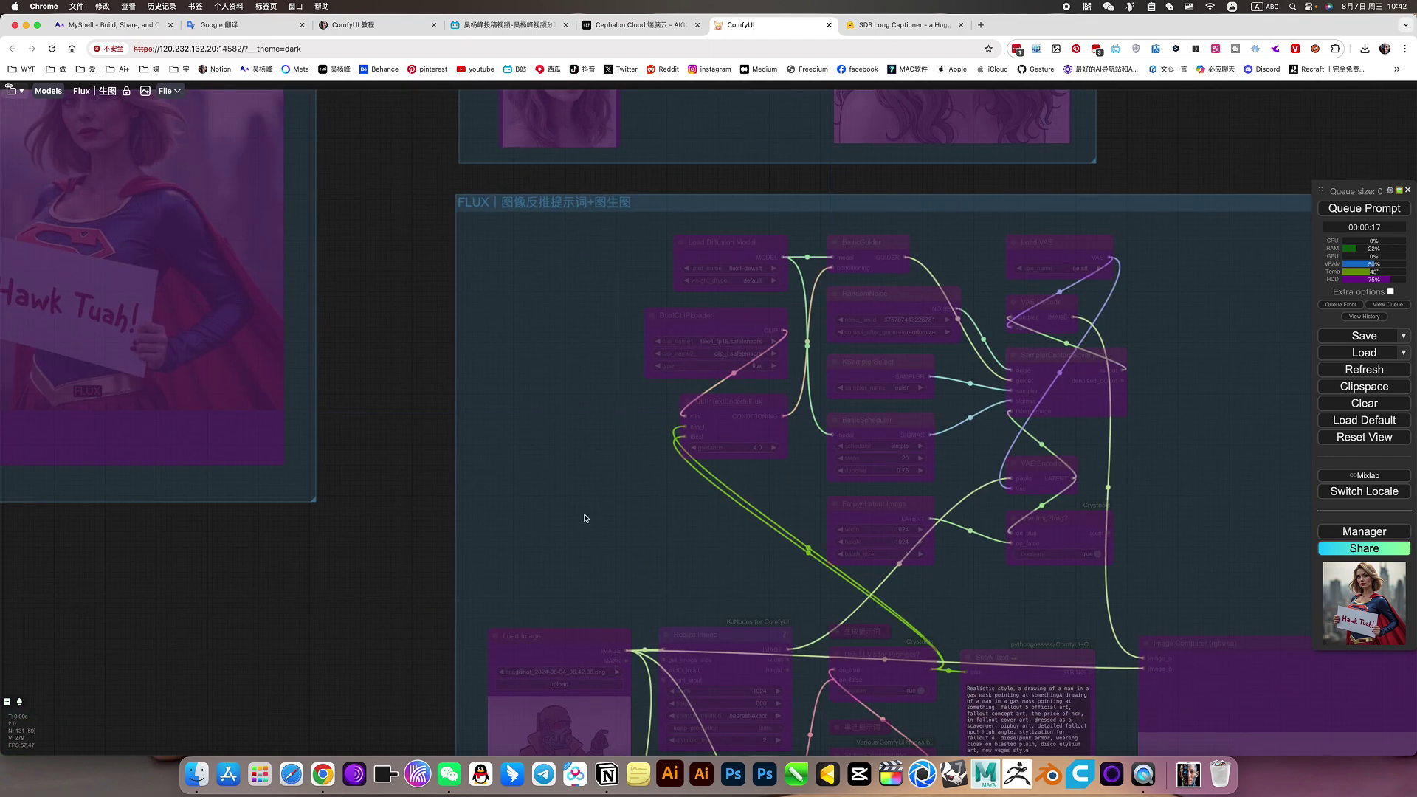
pyautogui.scroll(-4, 584, 518)
pyautogui.scroll(5, 631, 555)
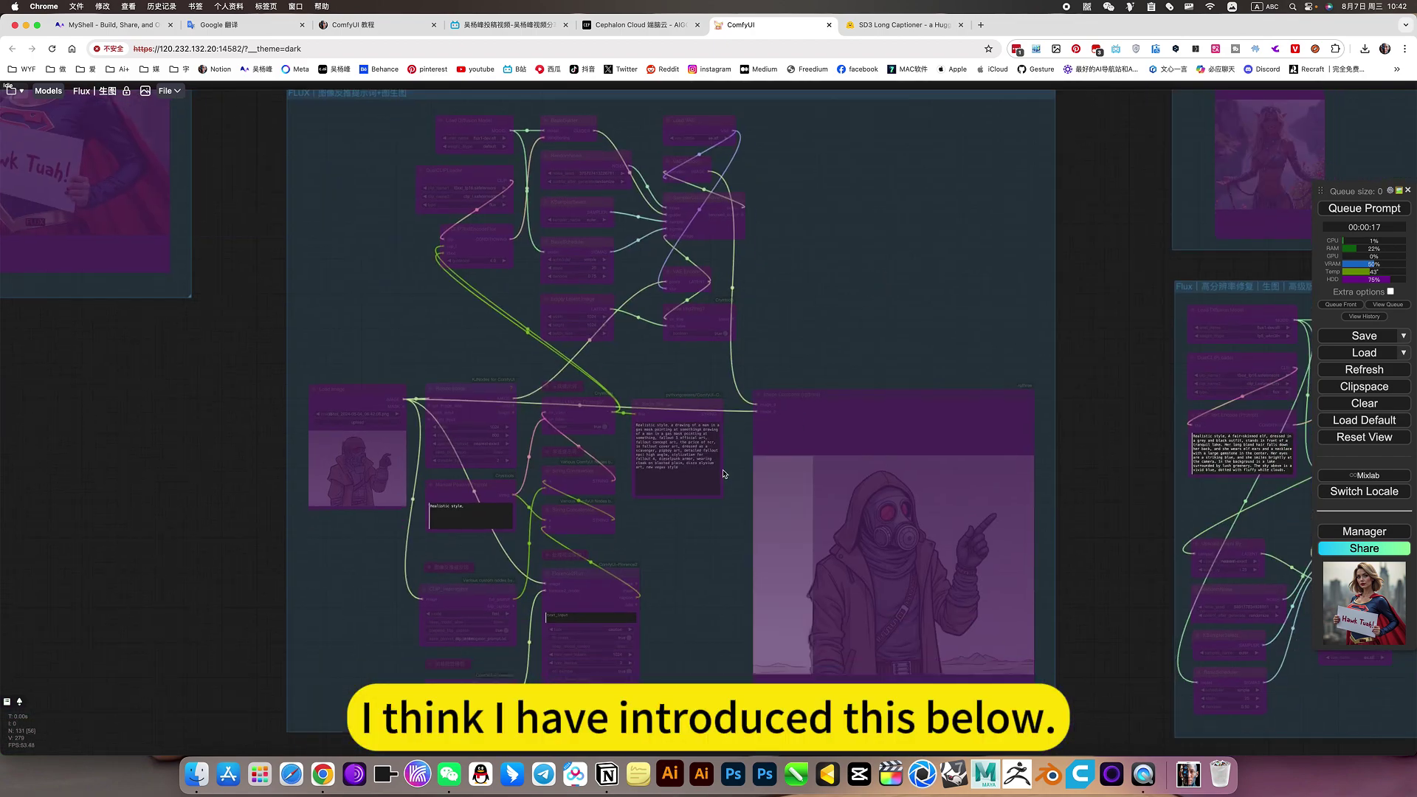
pyautogui.scroll(2, 664, 560)
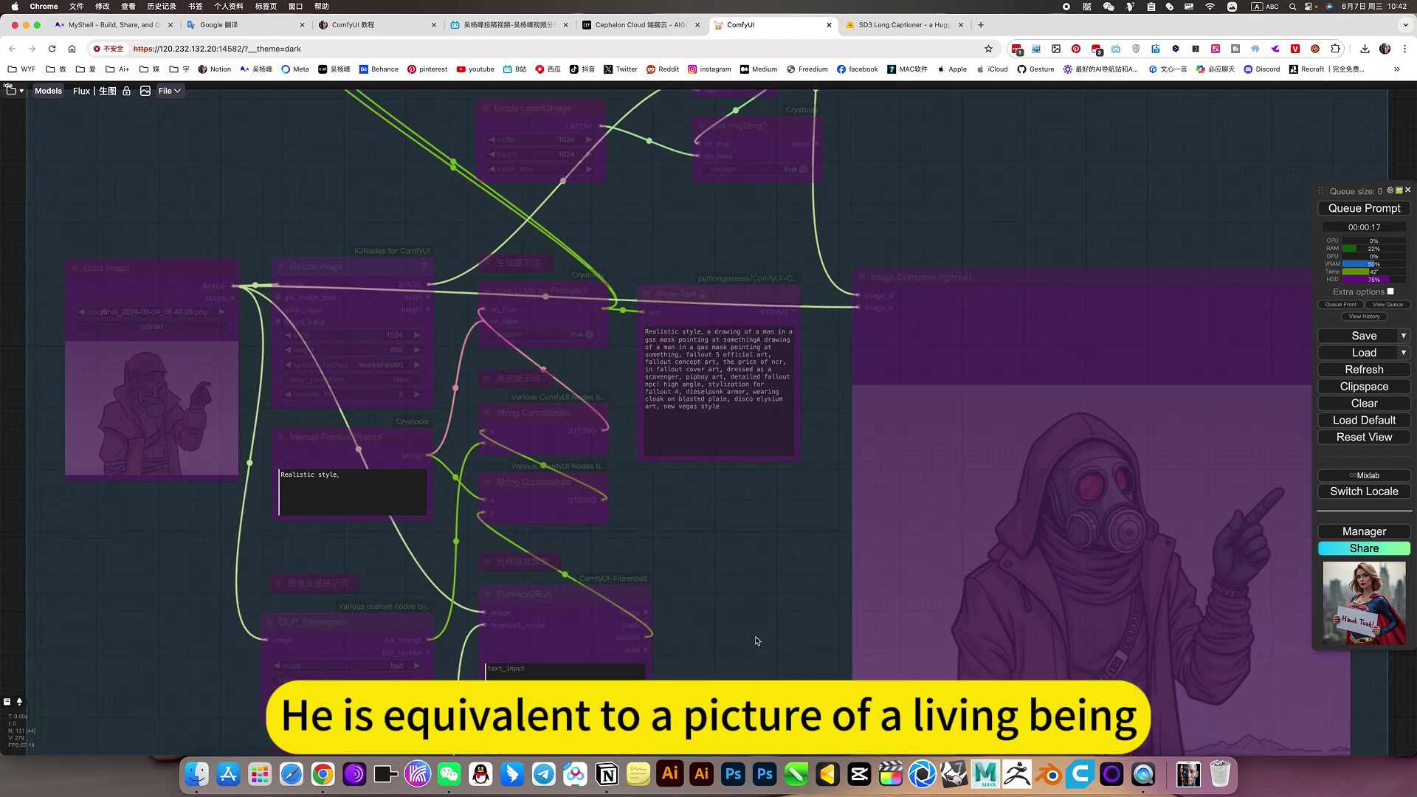
pyautogui.moveTo(713, 634); pyautogui.dragTo(962, 420)
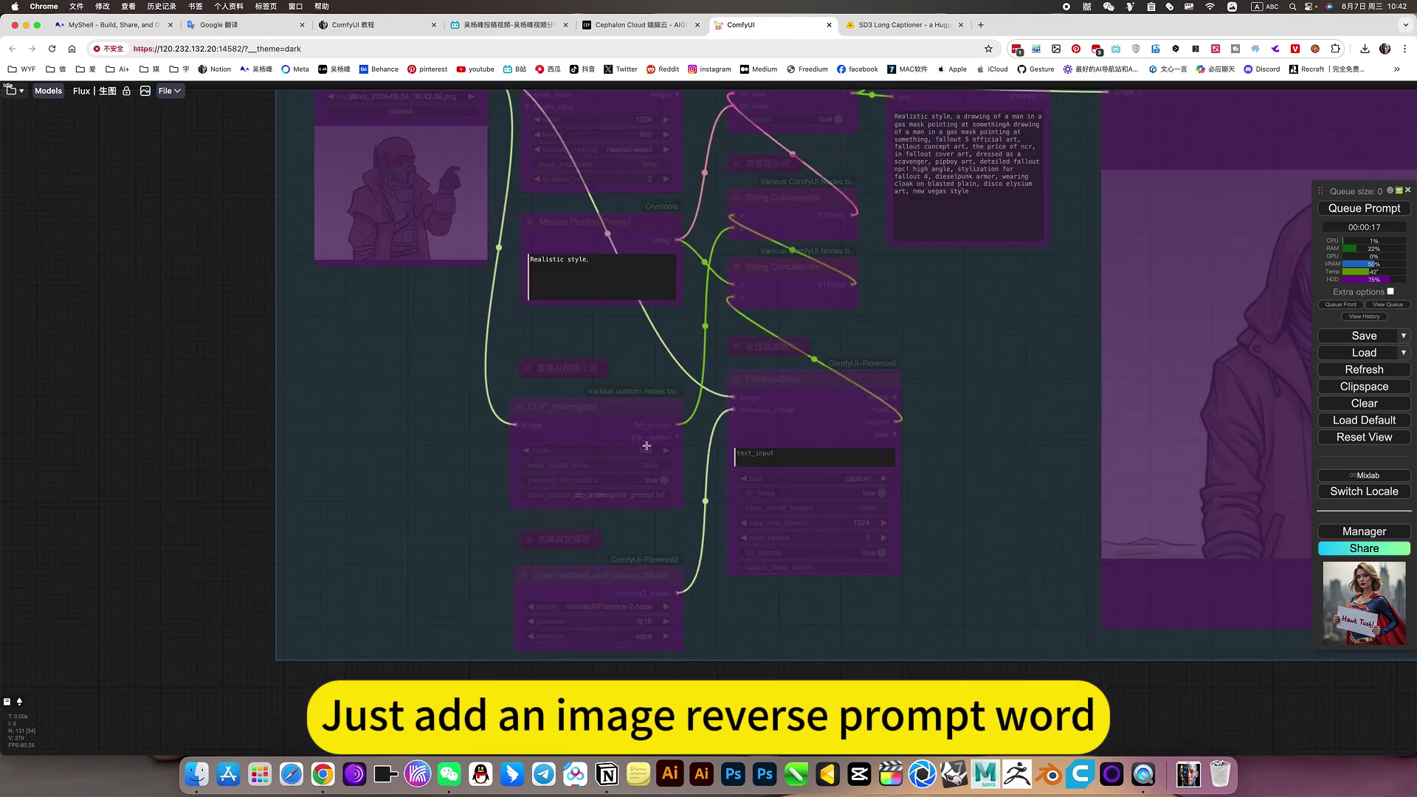
pyautogui.scroll(2, 642, 444)
pyautogui.scroll(5, 642, 444)
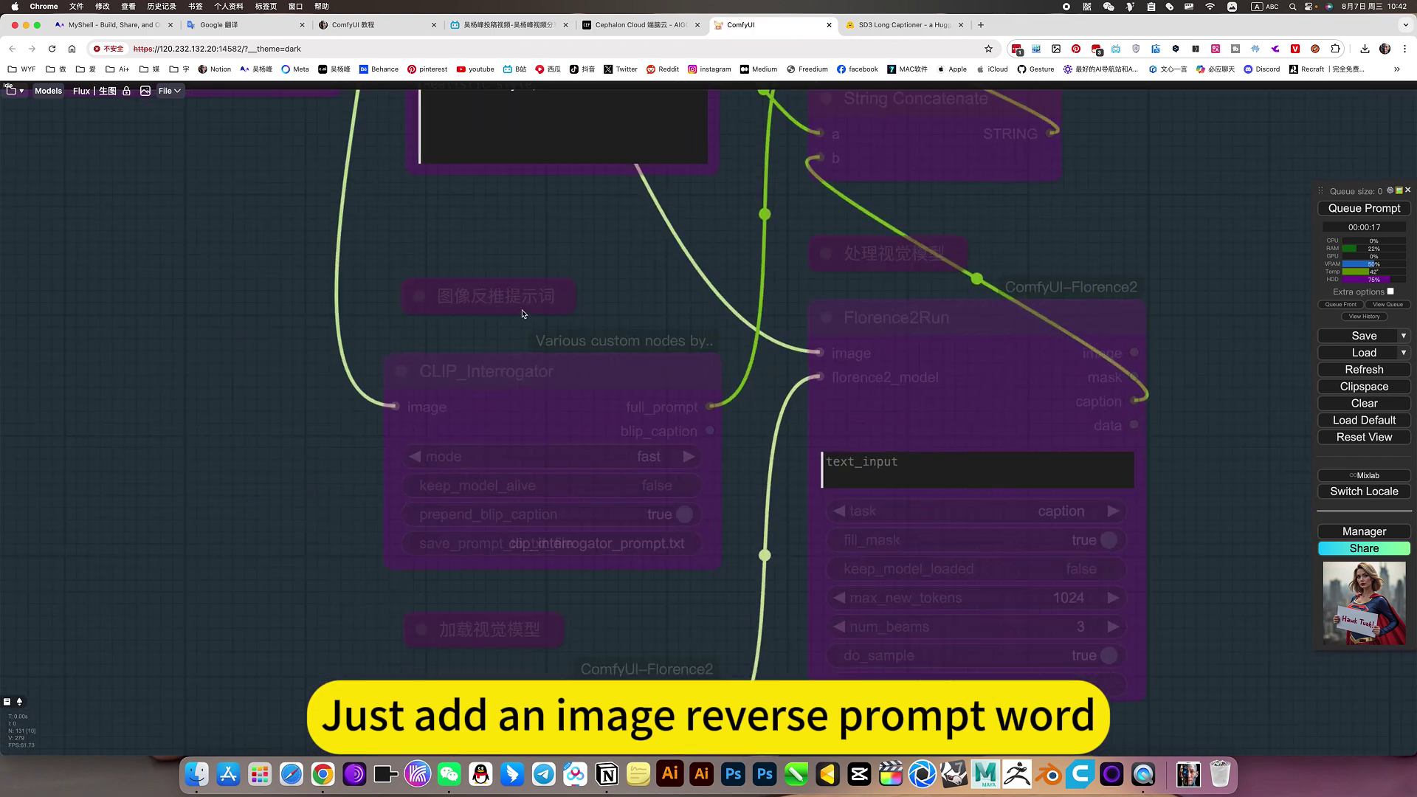
pyautogui.scroll(-9, 542, 321)
pyautogui.scroll(-4, 883, 255)
pyautogui.moveTo(871, 275); pyautogui.dragTo(816, 575)
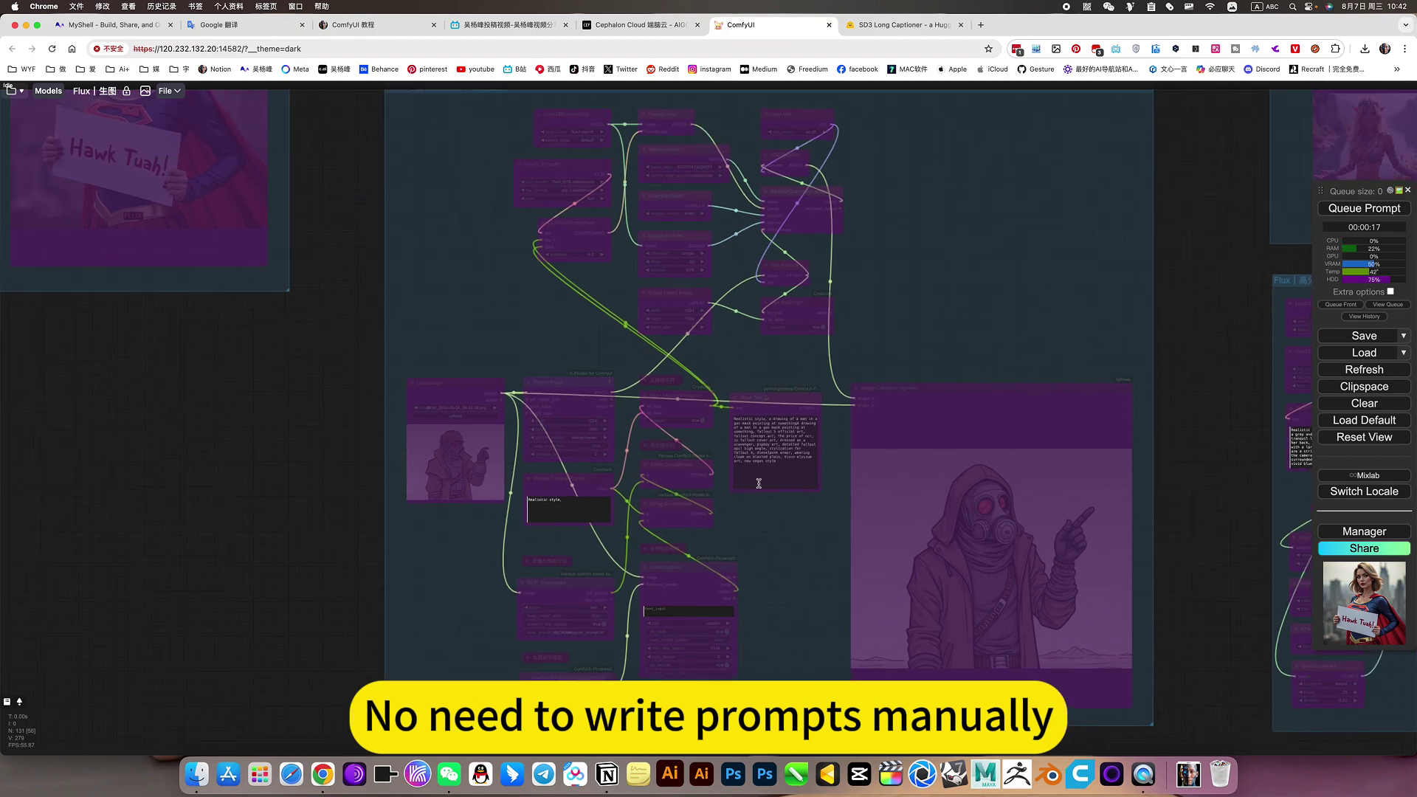
pyautogui.moveTo(1017, 381); pyautogui.dragTo(911, 430)
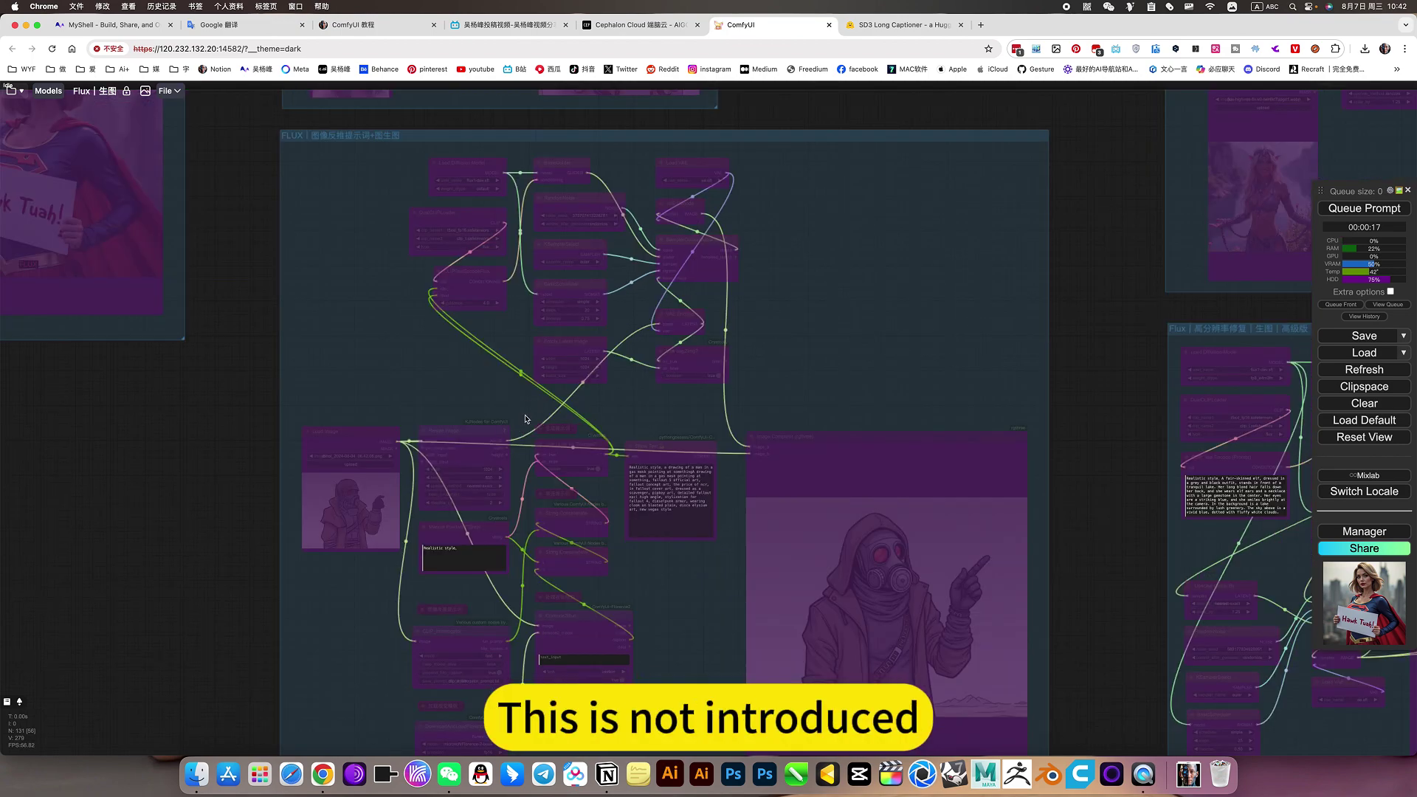
# Set all nodes in the Flux | 高分辨率修复 | 生图 | 基础版 group to Always
pyautogui.moveTo(1012, 277); pyautogui.dragTo(424, 338)
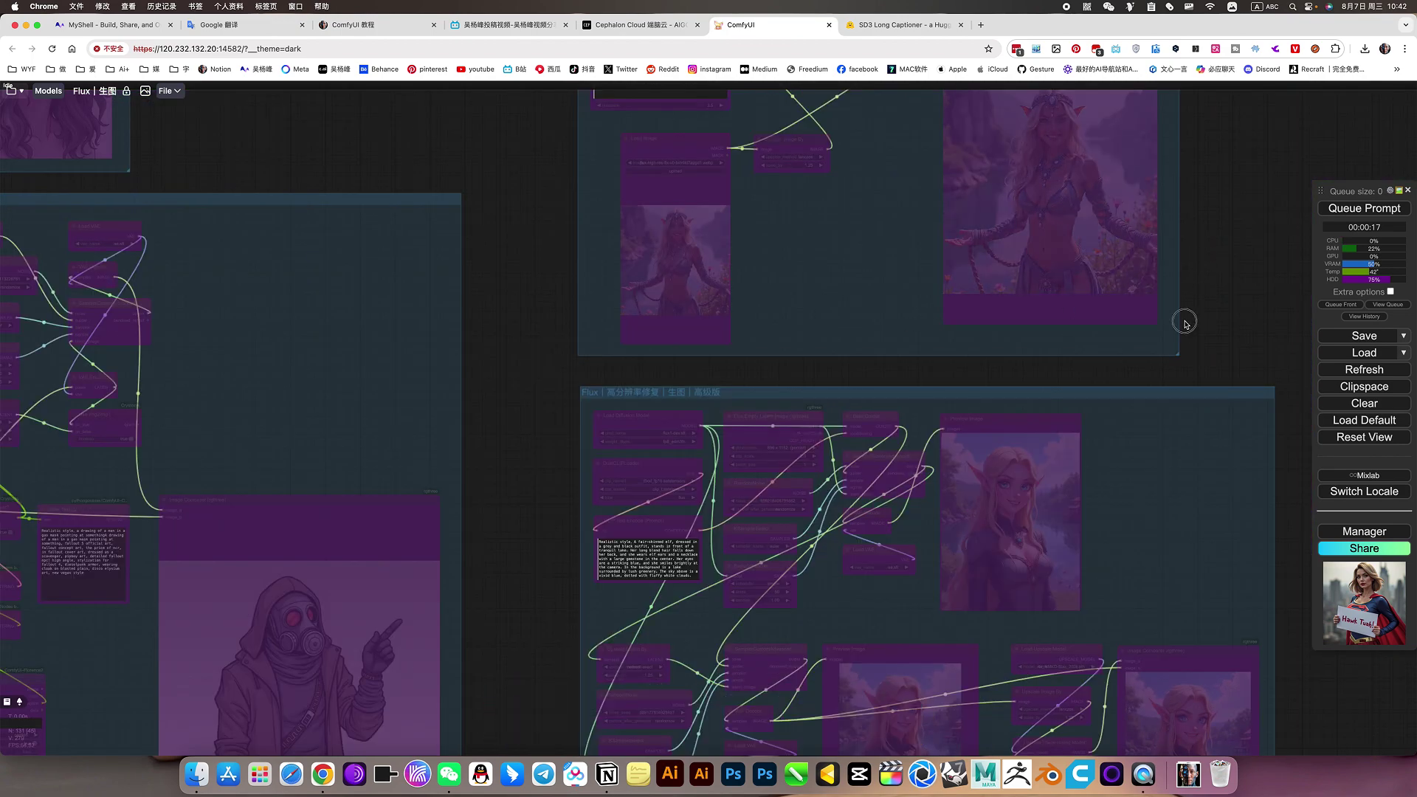
pyautogui.moveTo(1185, 321); pyautogui.dragTo(1045, 589)
pyautogui.rightClick(724, 359)
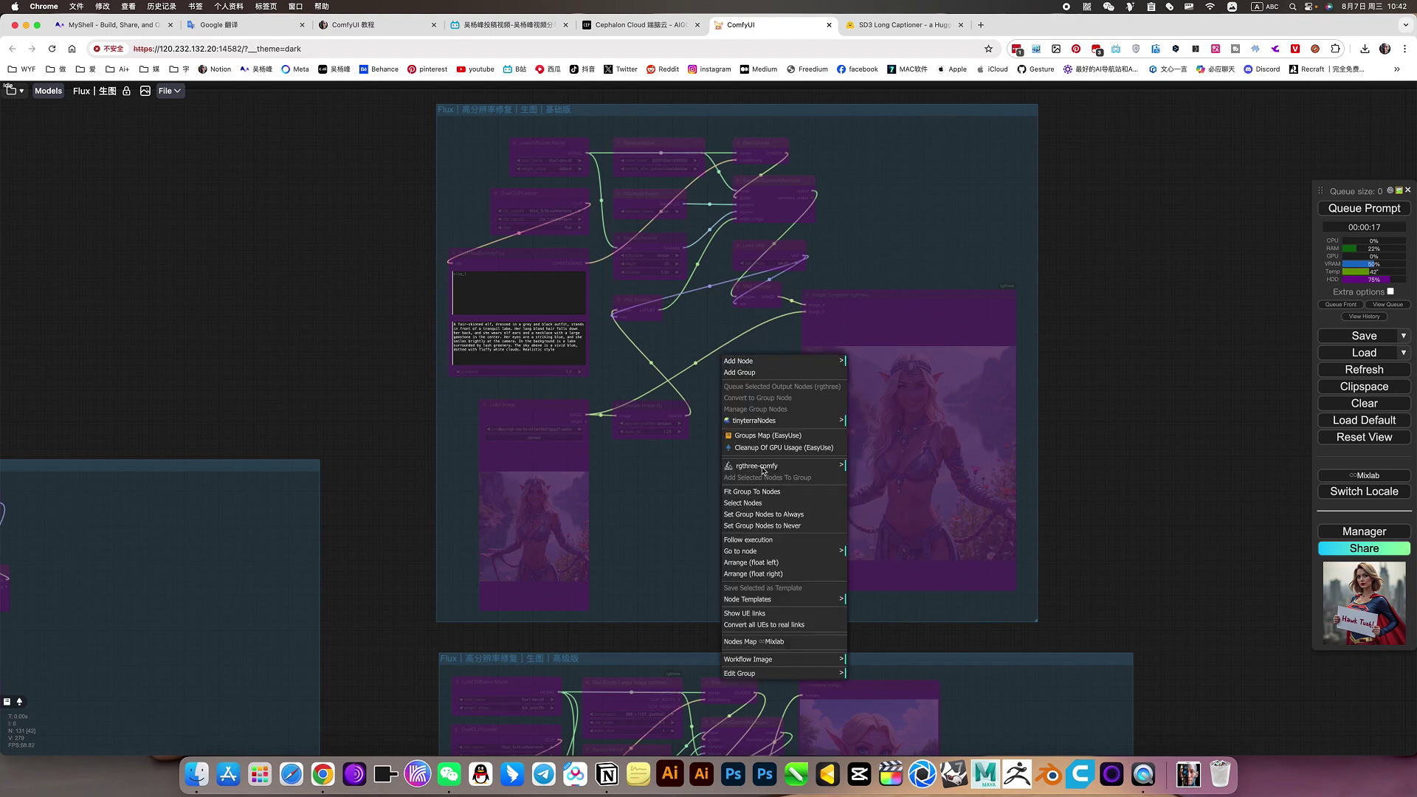
pyautogui.click(768, 514)
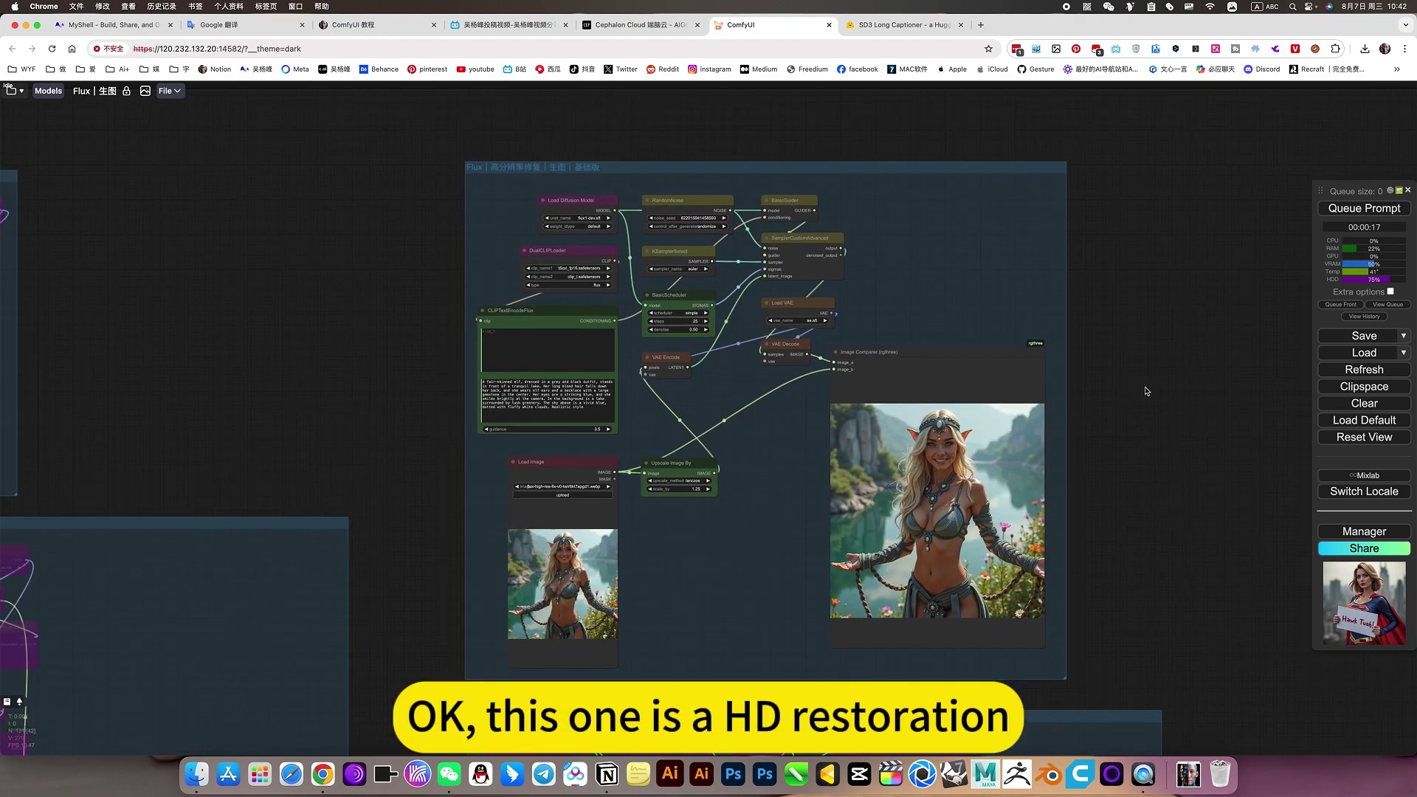
# Examine the basic restoration group's Upscale Image By node and compare the original and restored elf images in the Image Comparer
pyautogui.scroll(5, 692, 477)
pyautogui.scroll(3, 692, 478)
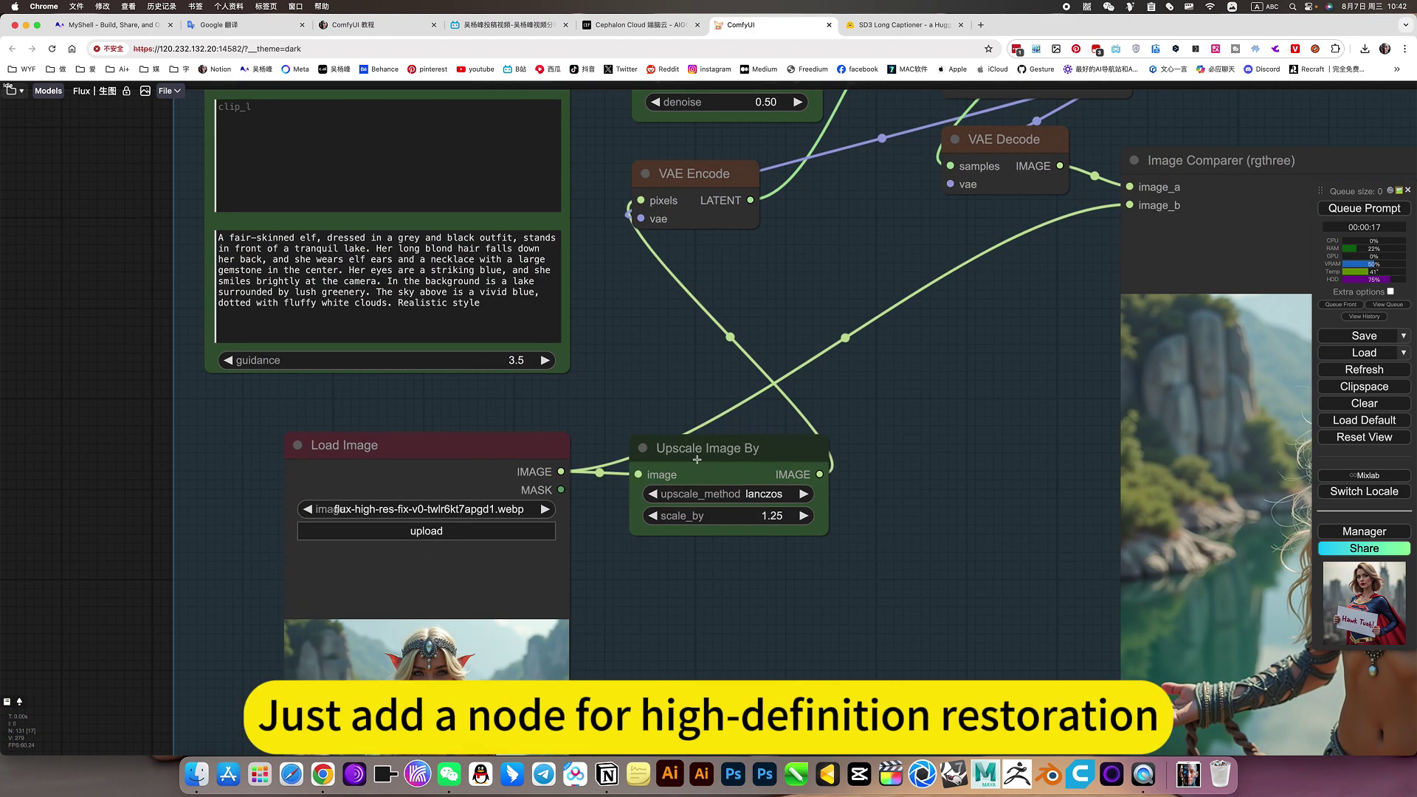
pyautogui.click(697, 456)
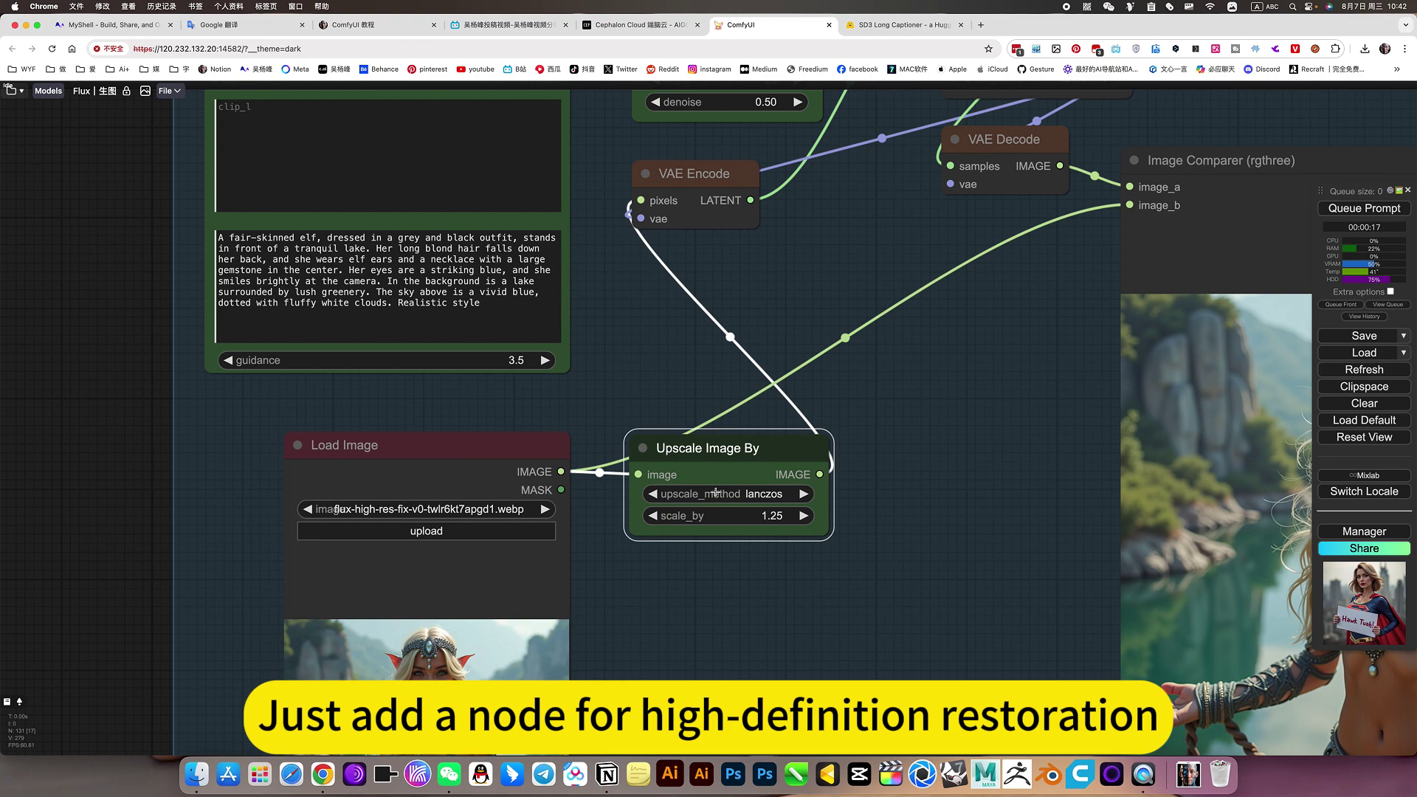
pyautogui.scroll(-5, 715, 493)
pyautogui.moveTo(759, 577); pyautogui.dragTo(502, 543)
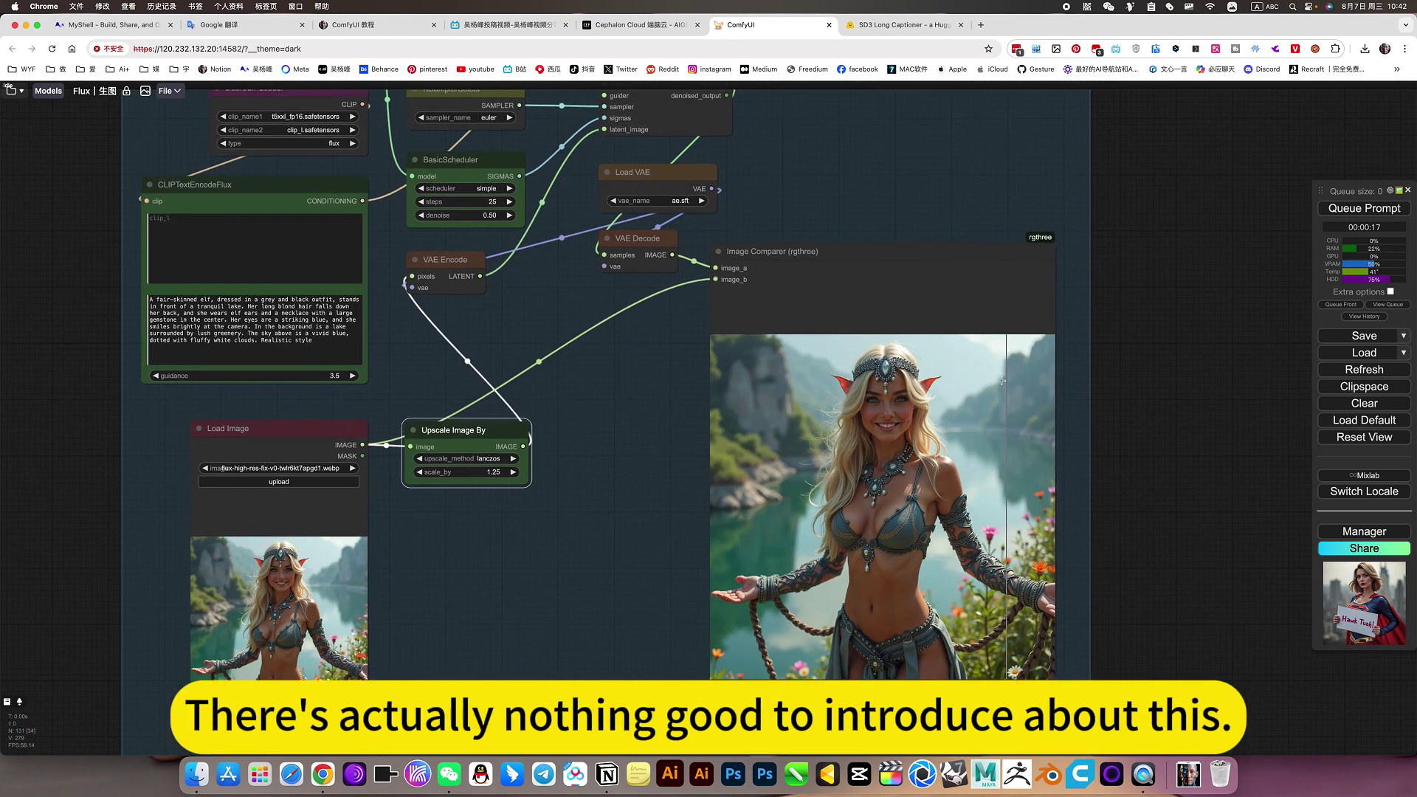
pyautogui.scroll(6, 1003, 381)
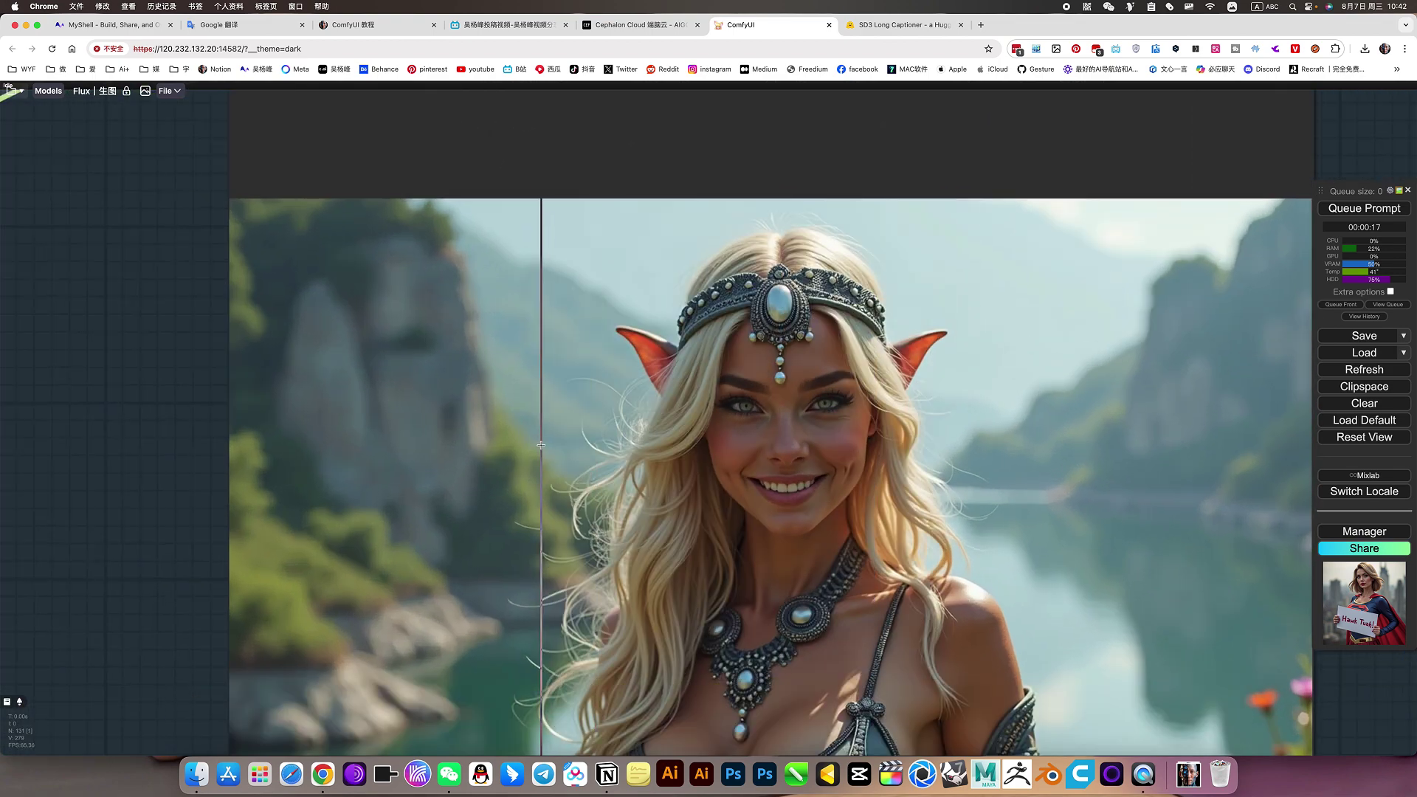
pyautogui.scroll(-5, 612, 446)
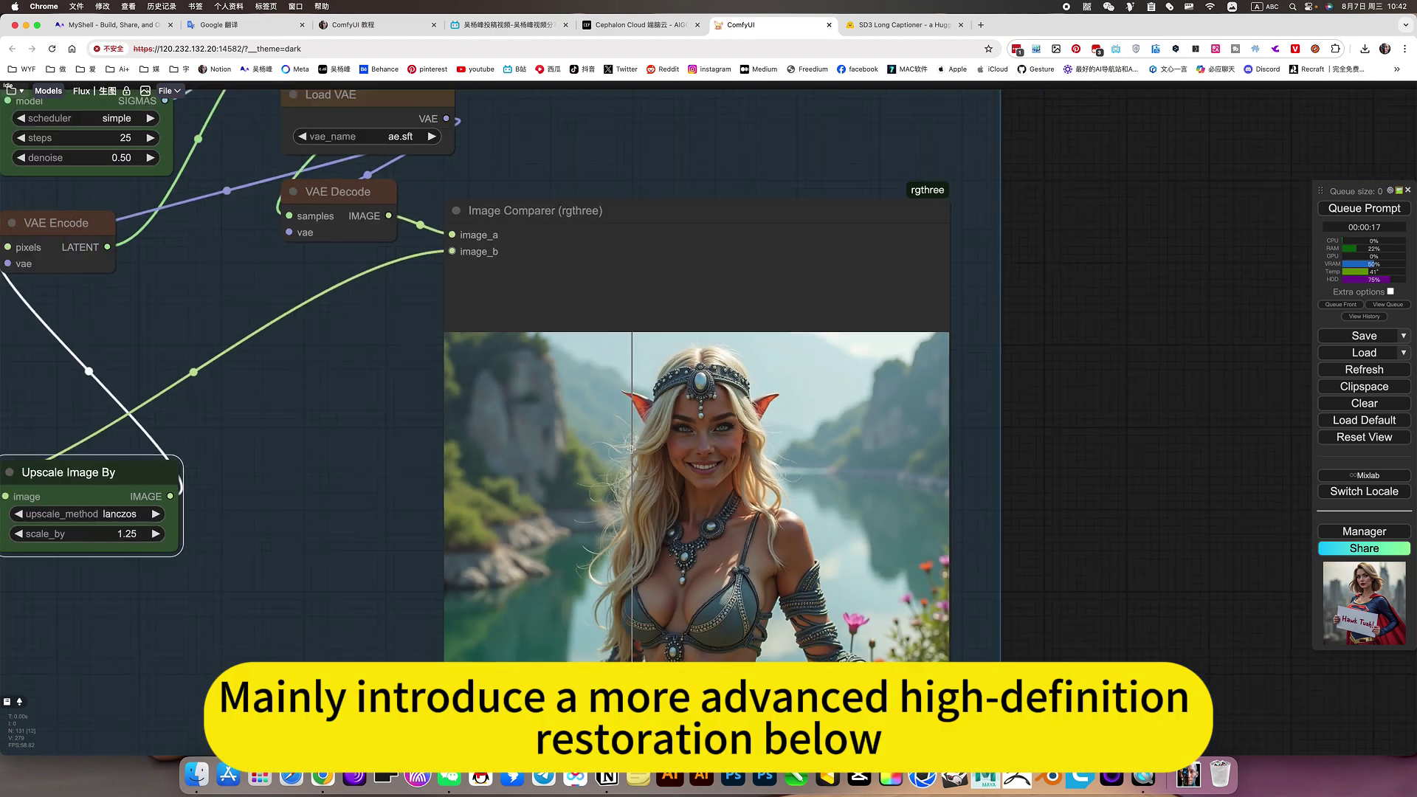
# Bypass all nodes in the basic high-resolution restoration group
pyautogui.scroll(-4, 632, 448)
pyautogui.rightClick(447, 459)
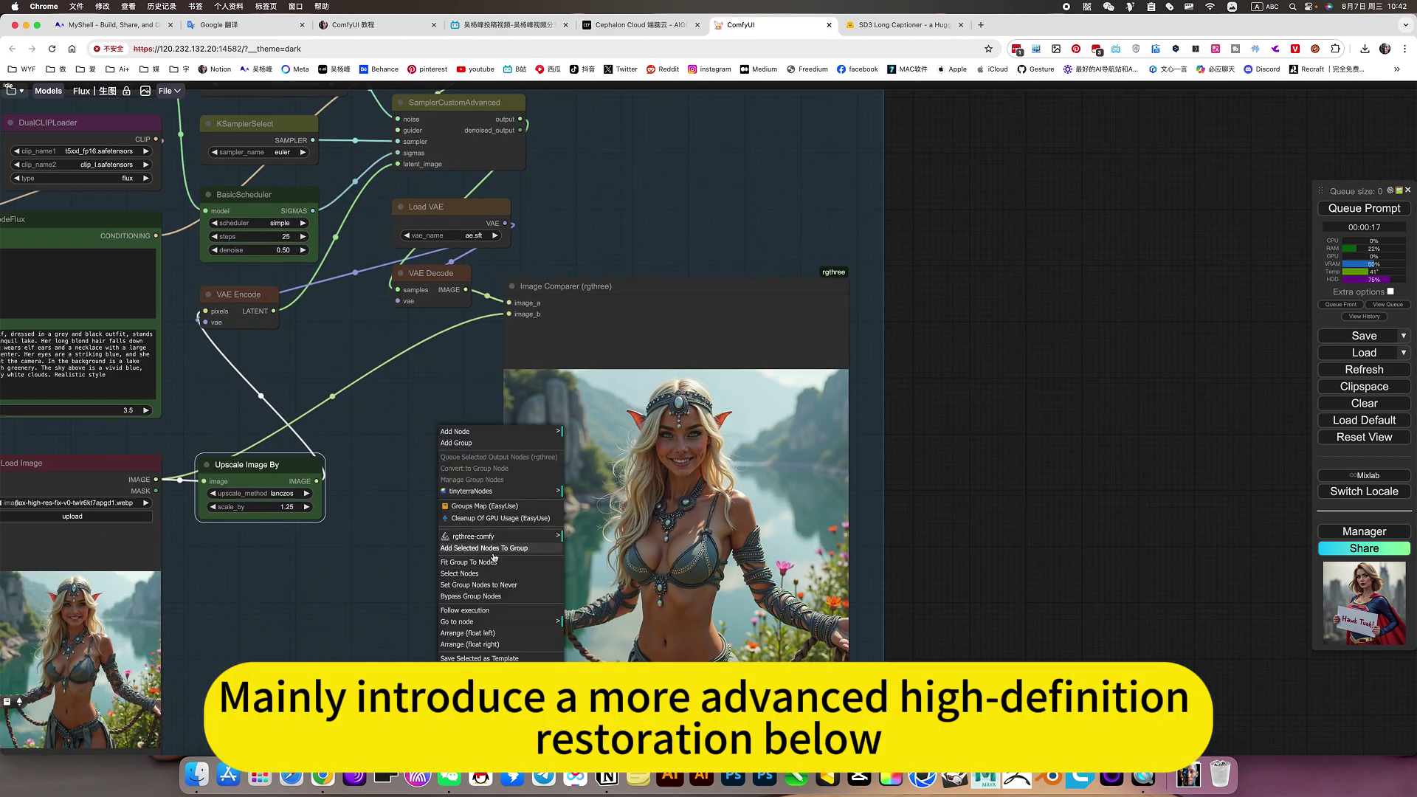
pyautogui.click(478, 598)
# Set all nodes in the Flux | 高分辨率修复 | 生图 | 高级版 group to Always
pyautogui.scroll(-8, 911, 626)
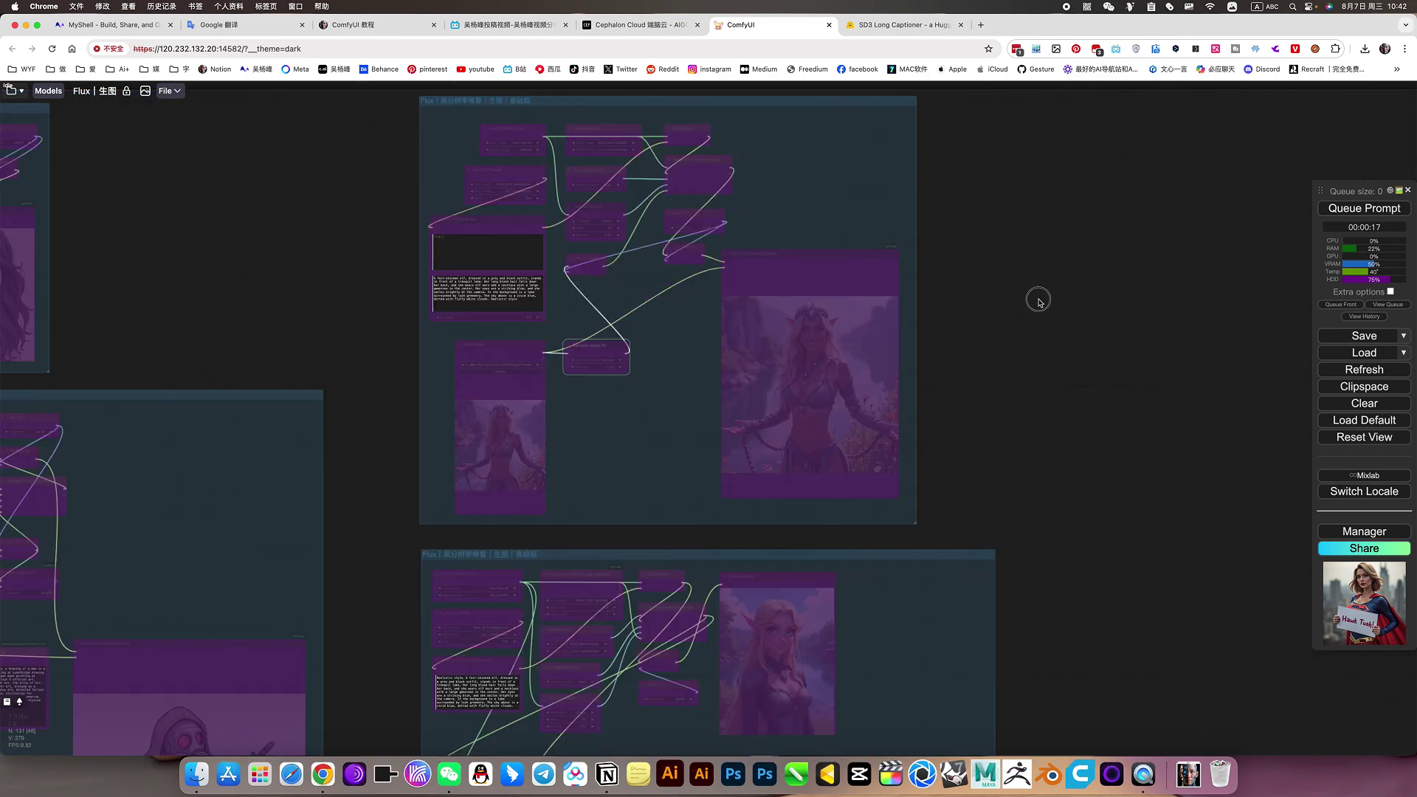
pyautogui.scroll(-5, 1038, 301)
pyautogui.rightClick(906, 428)
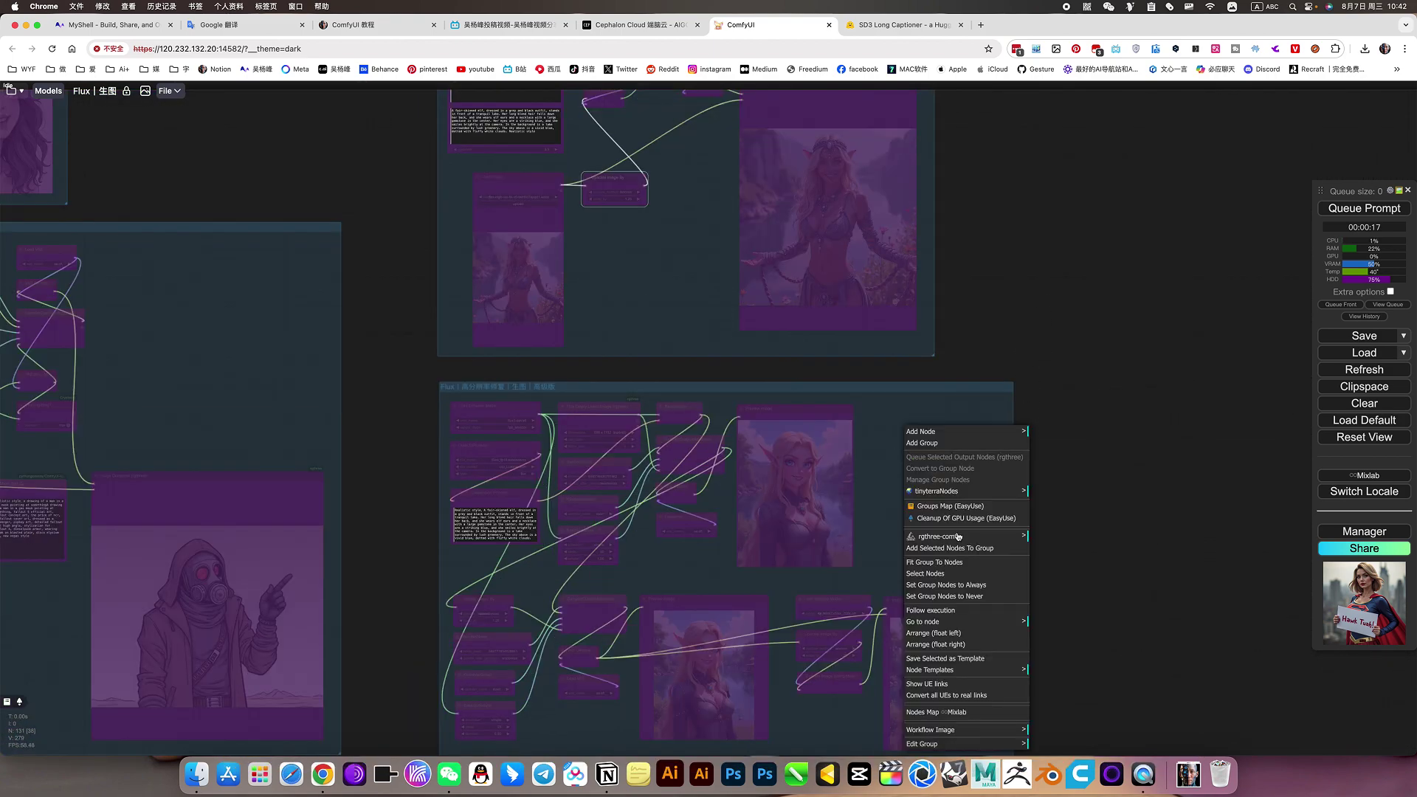
pyautogui.click(957, 597)
pyautogui.rightClick(905, 515)
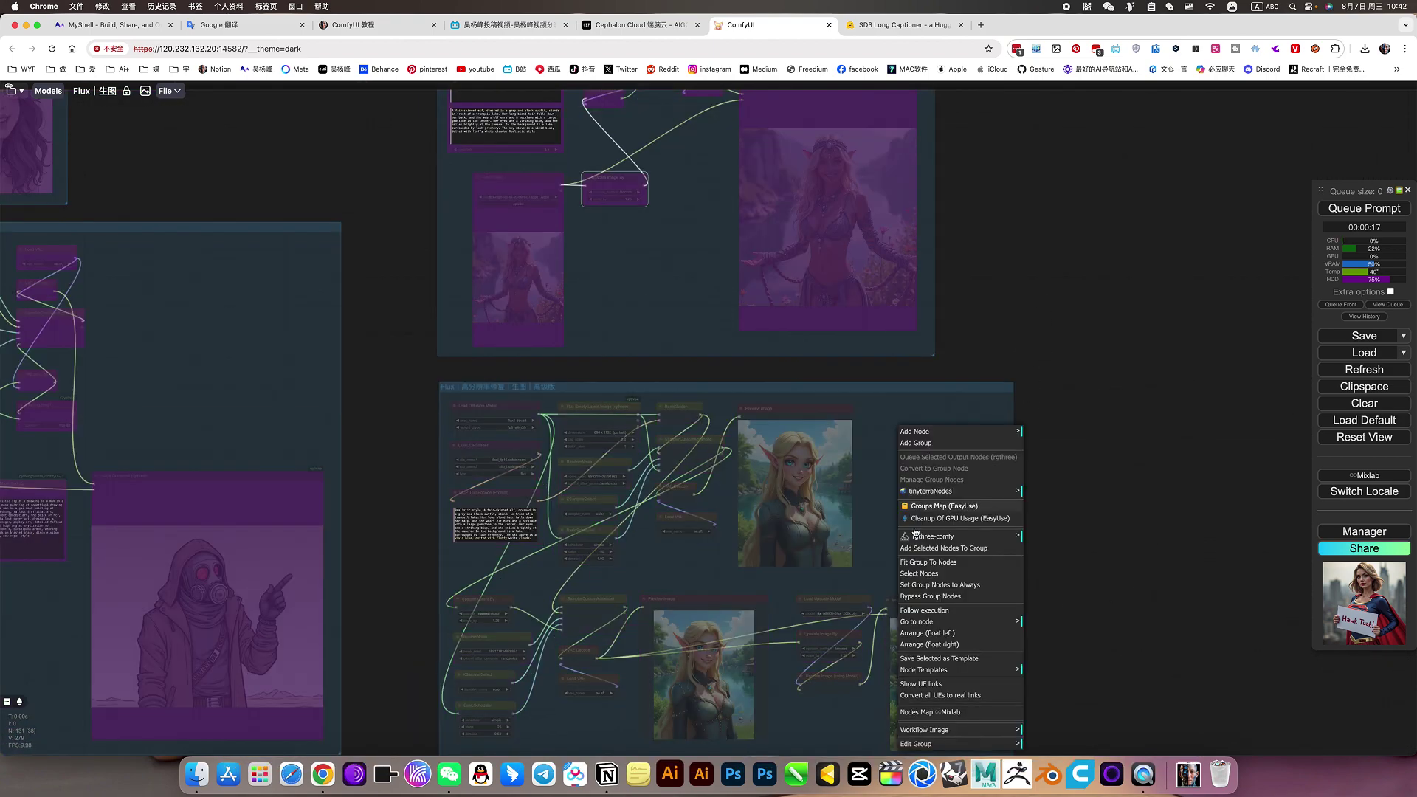
pyautogui.click(959, 591)
# Examine the advanced restoration group's first generation stage and inspect the elf's face in its Preview Image up close
pyautogui.scroll(-2, 1161, 428)
pyautogui.scroll(5, 790, 402)
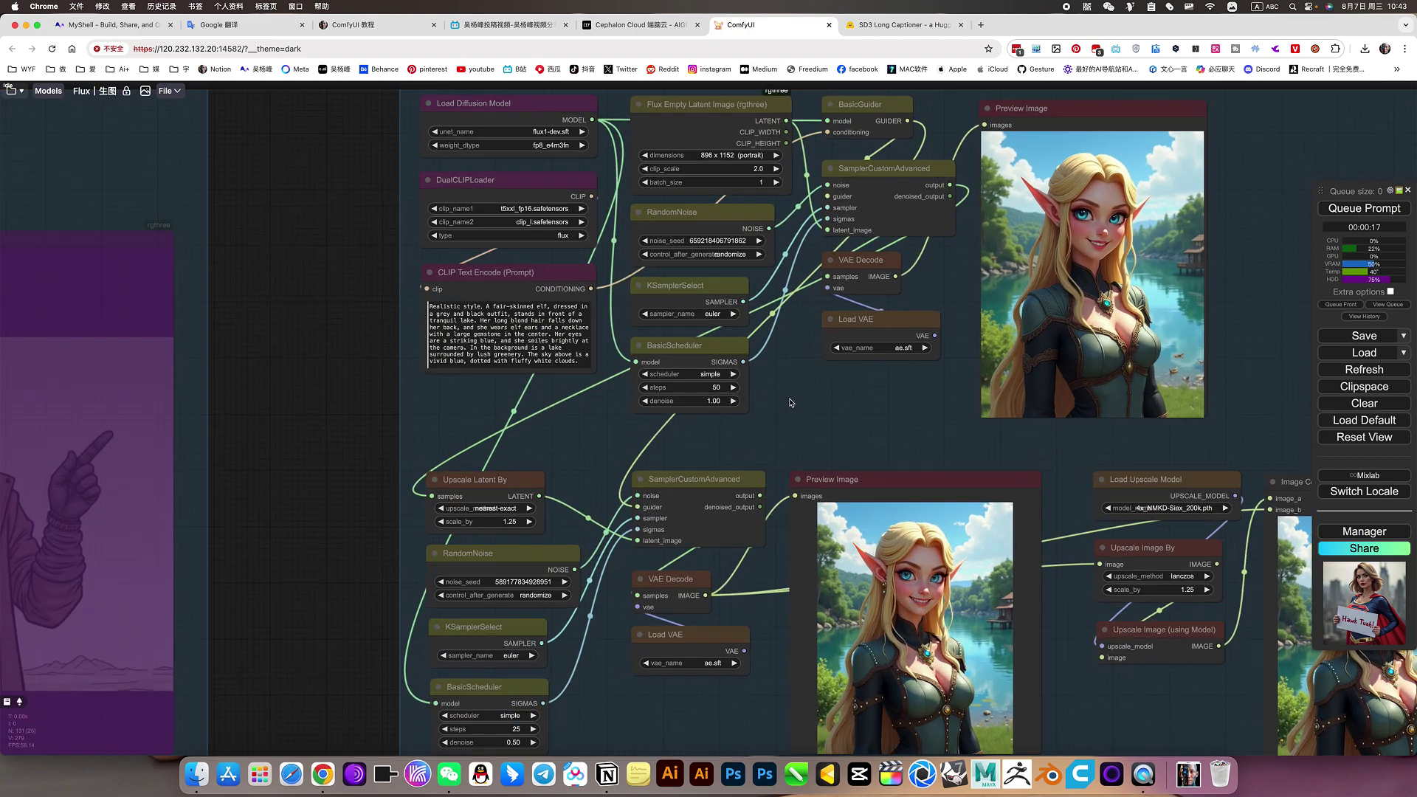
pyautogui.moveTo(790, 403); pyautogui.dragTo(721, 490)
pyautogui.scroll(3, 734, 458)
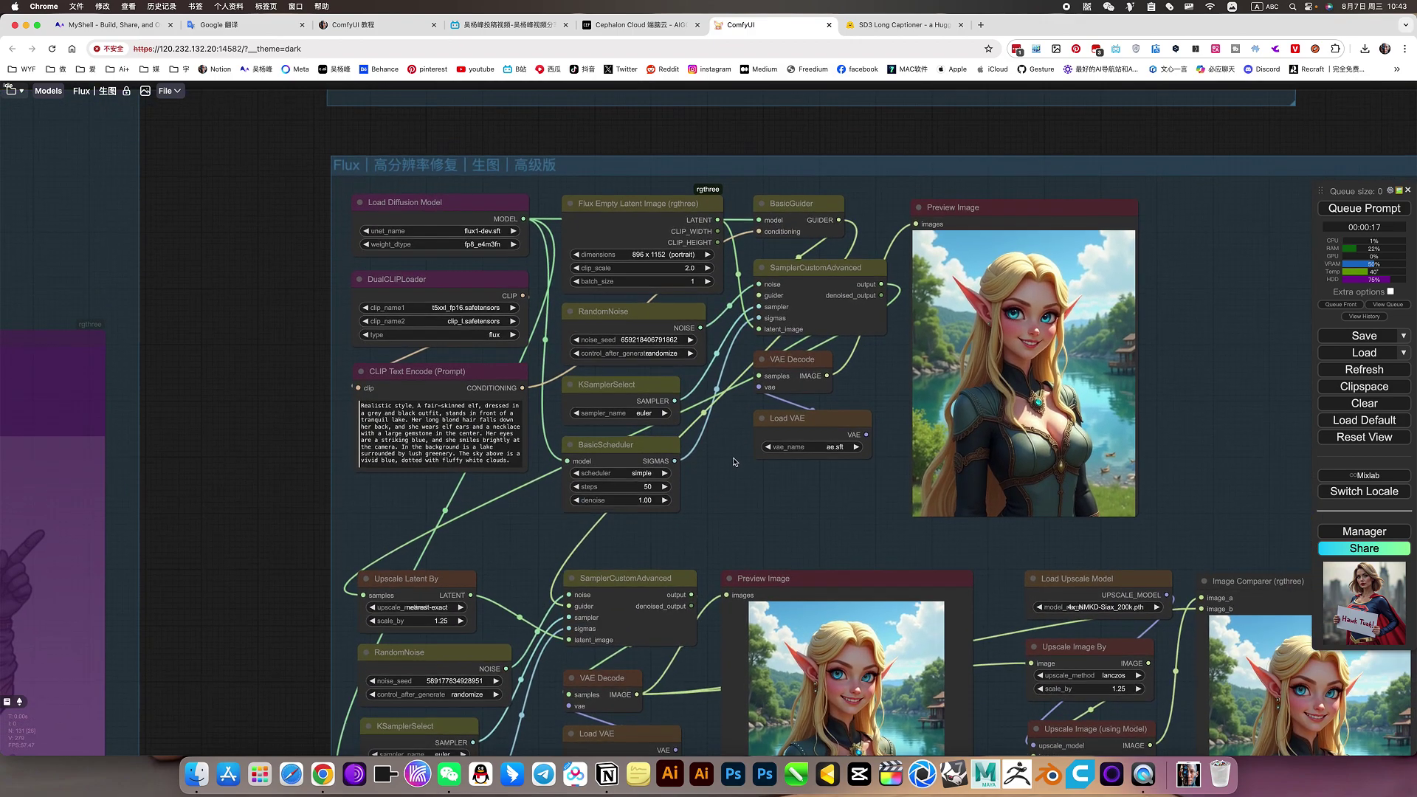
pyautogui.moveTo(625, 526); pyautogui.dragTo(371, 543)
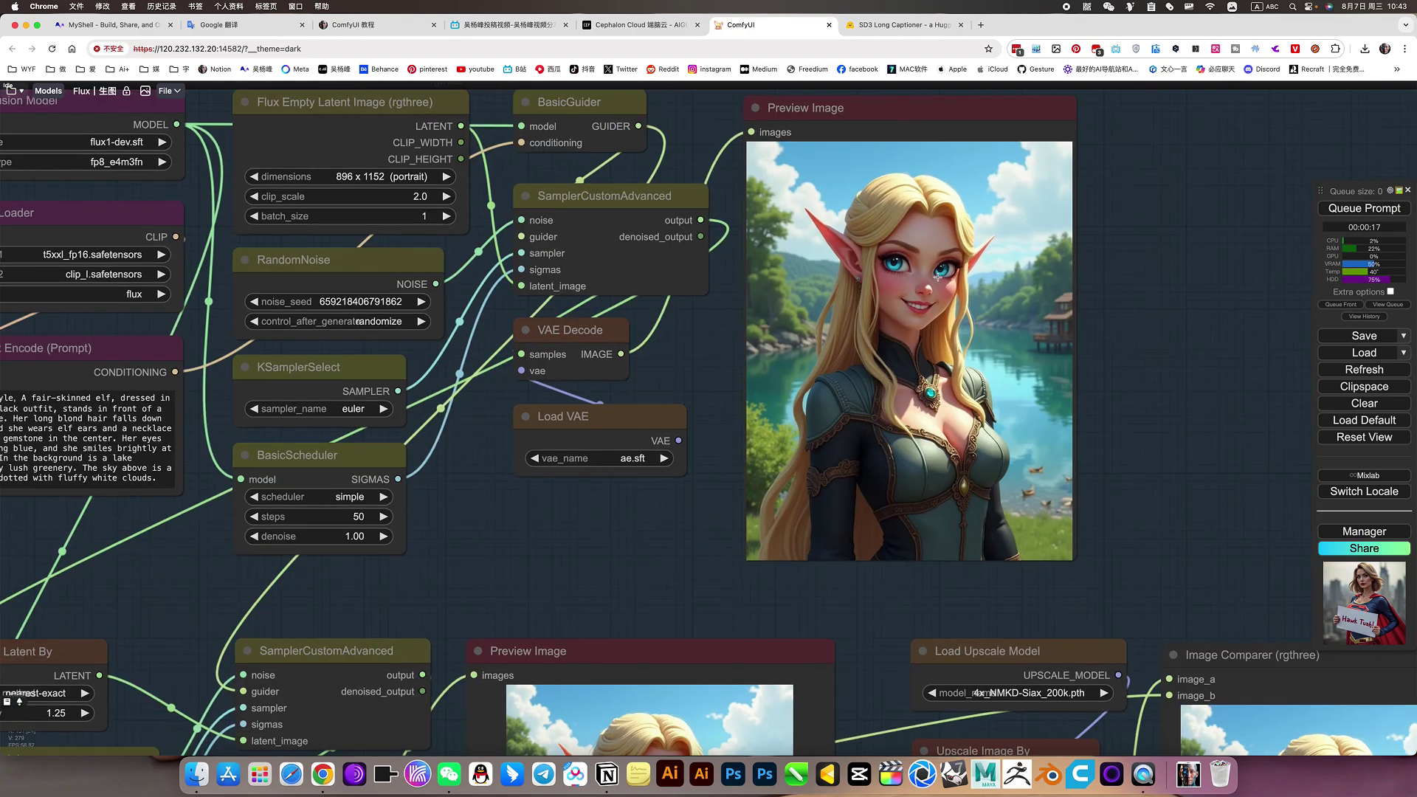
pyautogui.scroll(11, 936, 276)
pyautogui.scroll(2, 806, 273)
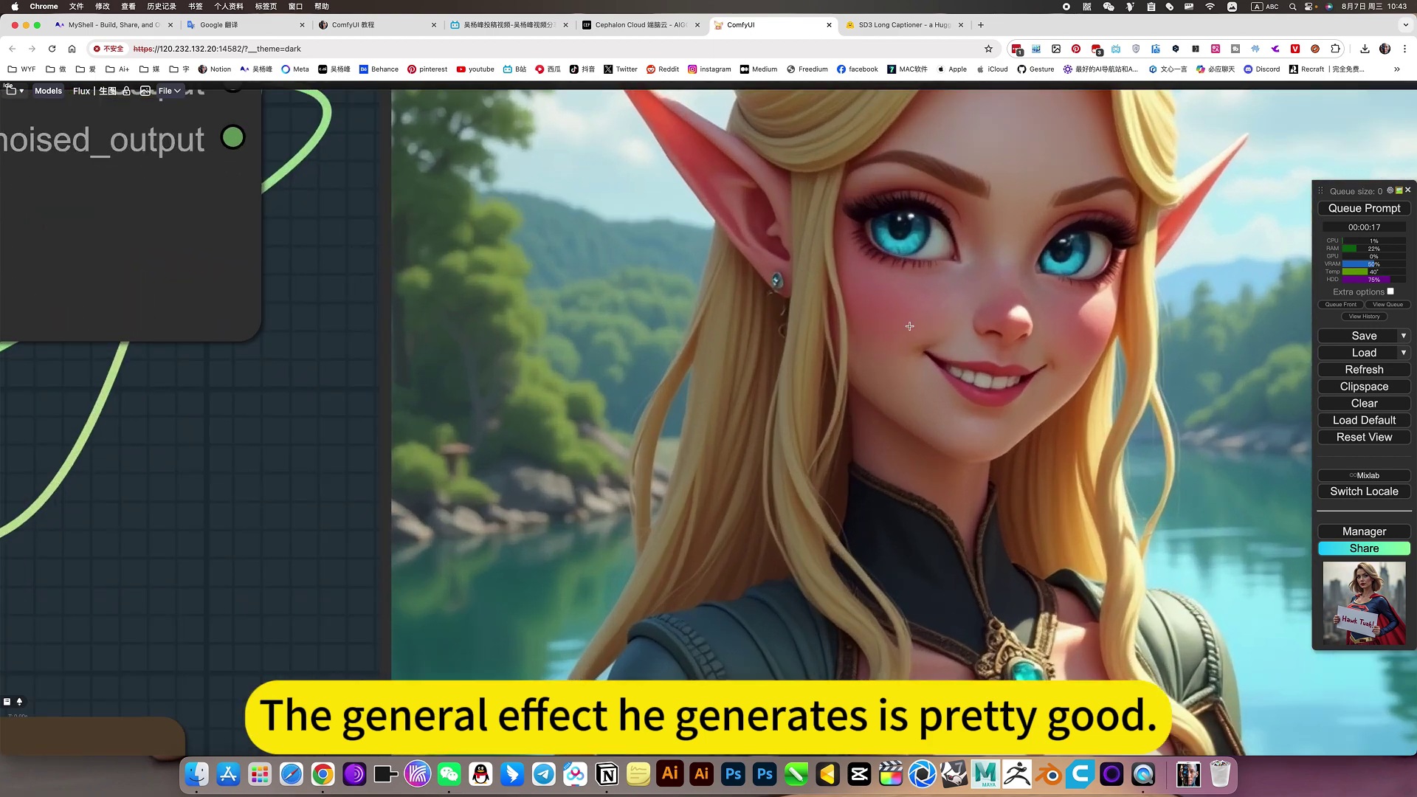
# Inspect the facial, earring and hair details of the elf in the first generation stage's Preview Image
pyautogui.scroll(3, 813, 361)
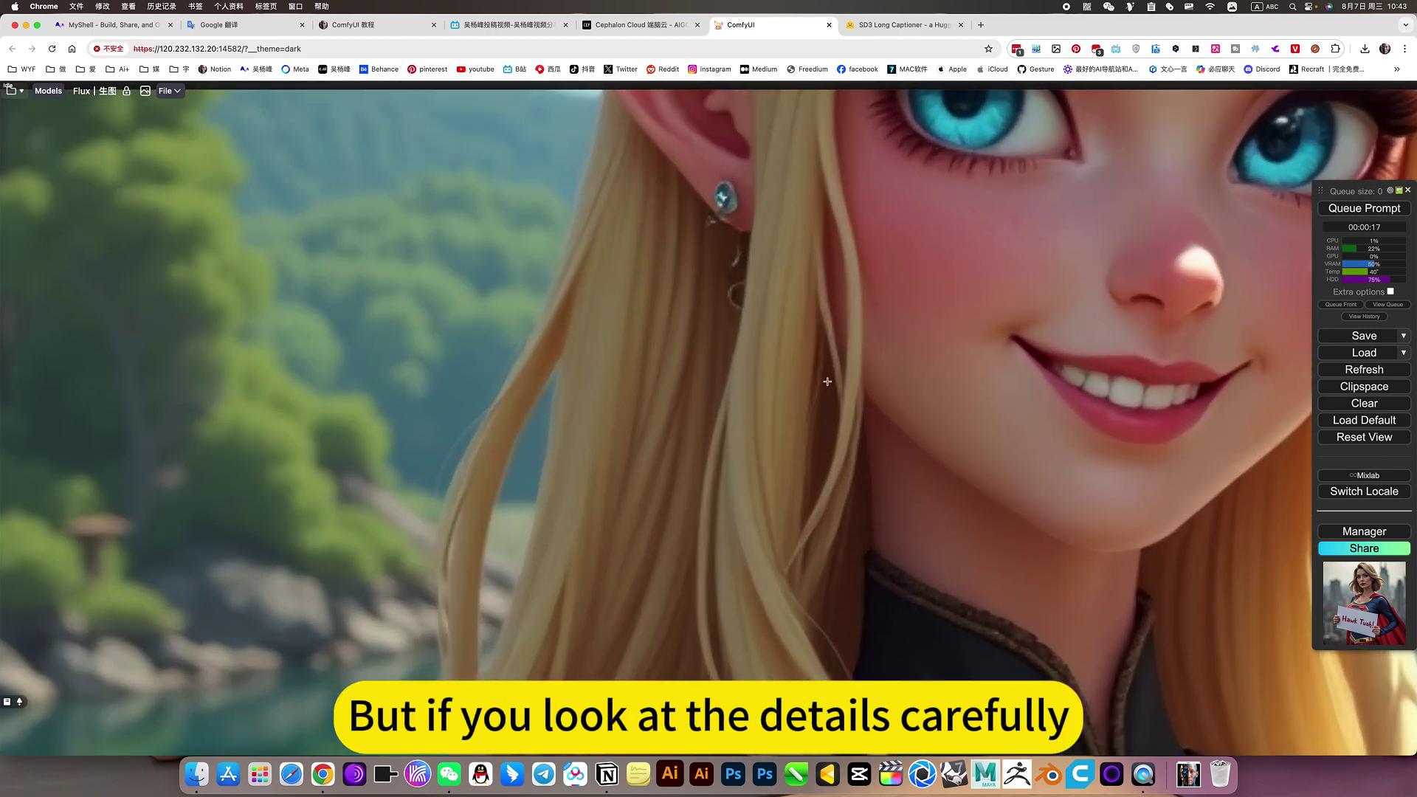
pyautogui.scroll(-10, 849, 415)
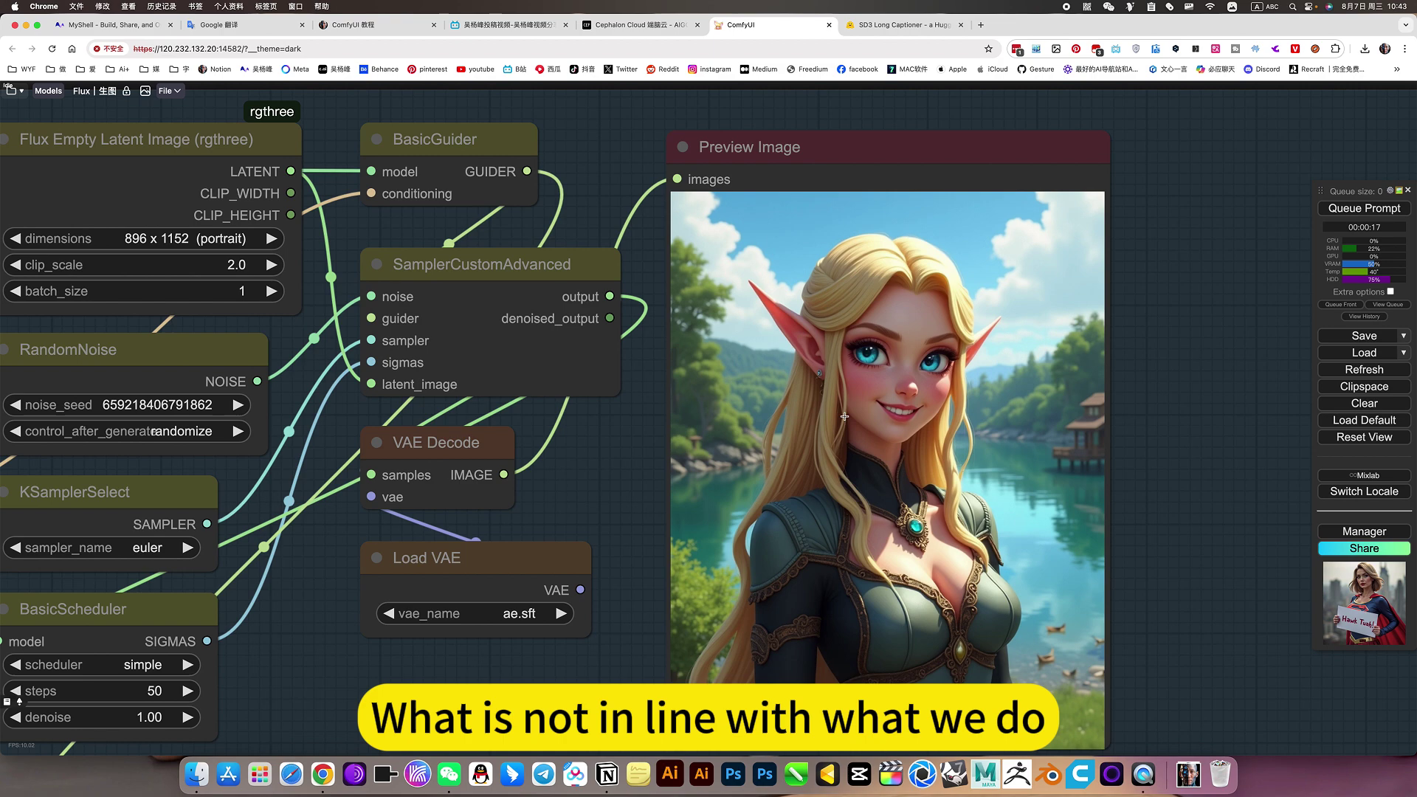
pyautogui.scroll(-4, 844, 417)
# Examine the second sampling stage of the advanced restoration group and select its Upscale Latent By node
pyautogui.moveTo(551, 619); pyautogui.dragTo(748, 413)
pyautogui.moveTo(536, 443); pyautogui.dragTo(612, 282)
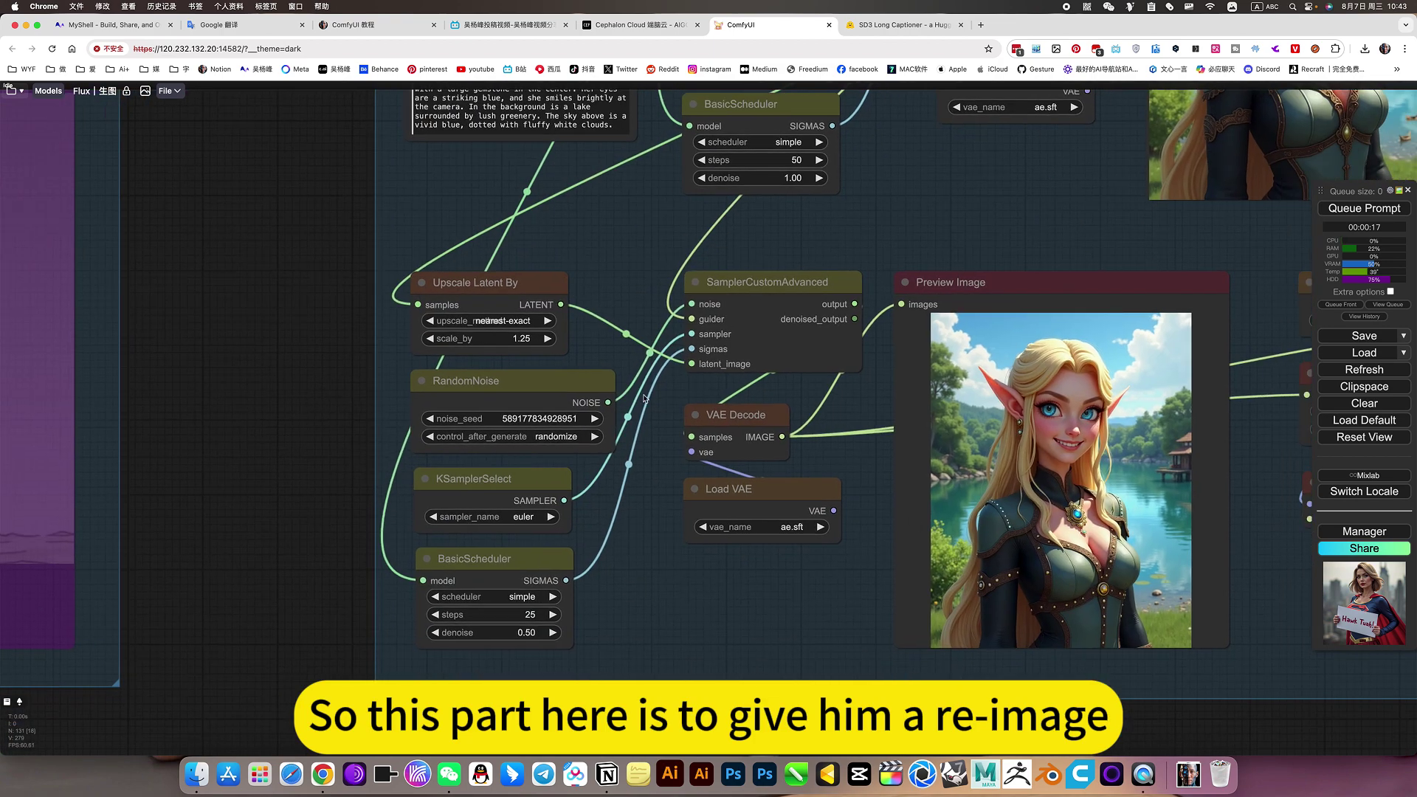
pyautogui.scroll(3, 551, 352)
pyautogui.click(524, 265)
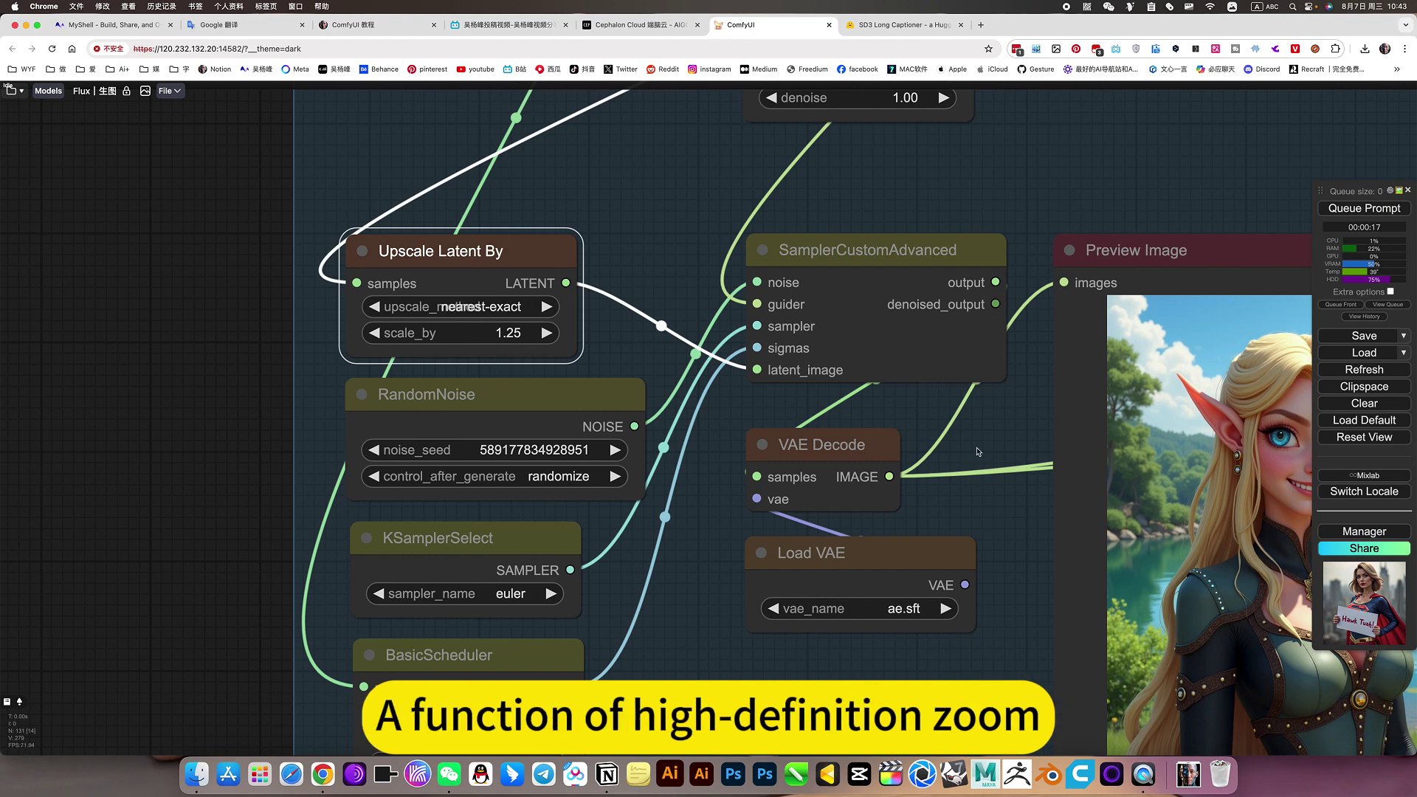
# Inspect the elf's face, earrings and necklace up close in the second sampling stage's Preview Image
pyautogui.moveTo(736, 462); pyautogui.dragTo(297, 361)
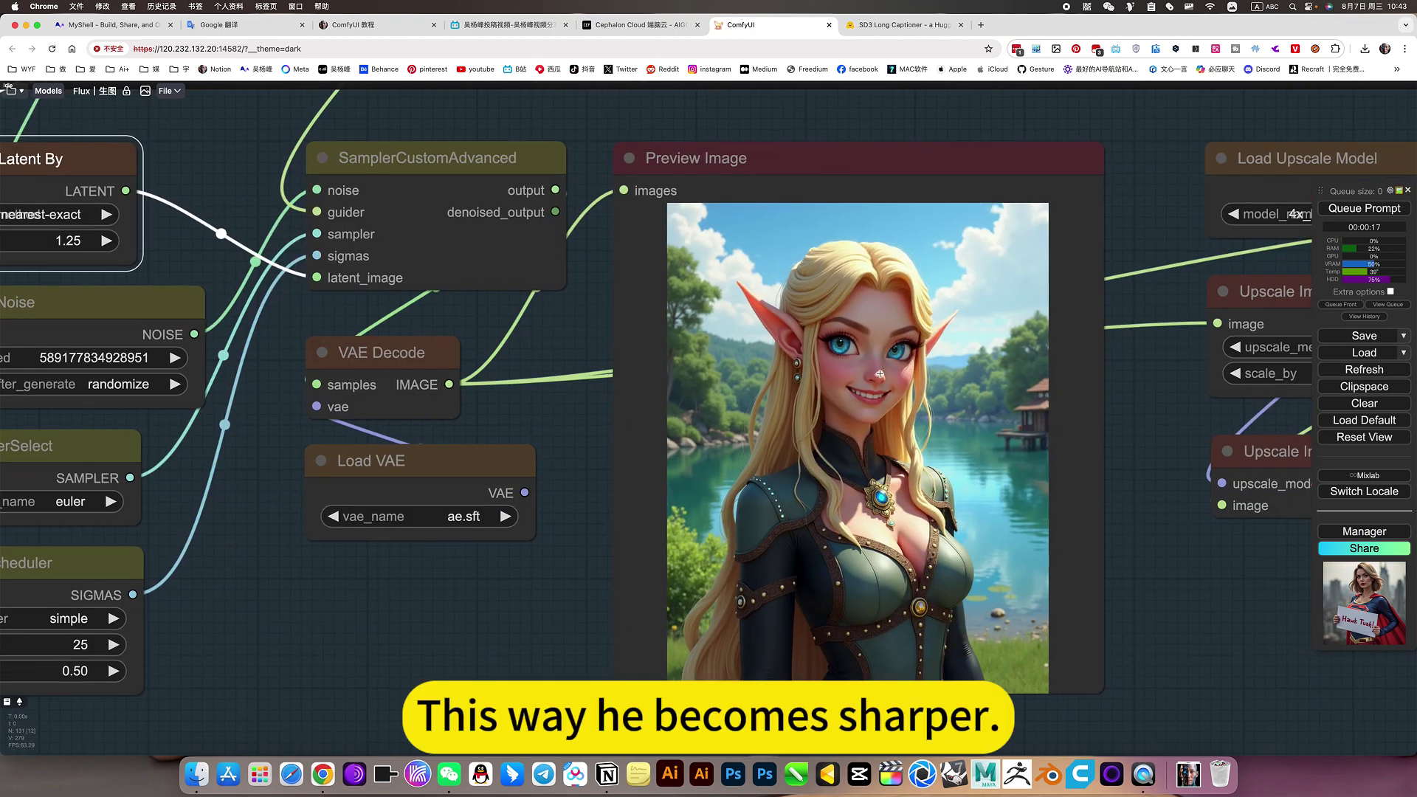
pyautogui.click(797, 381)
pyautogui.scroll(1, 797, 380)
pyautogui.scroll(15, 797, 380)
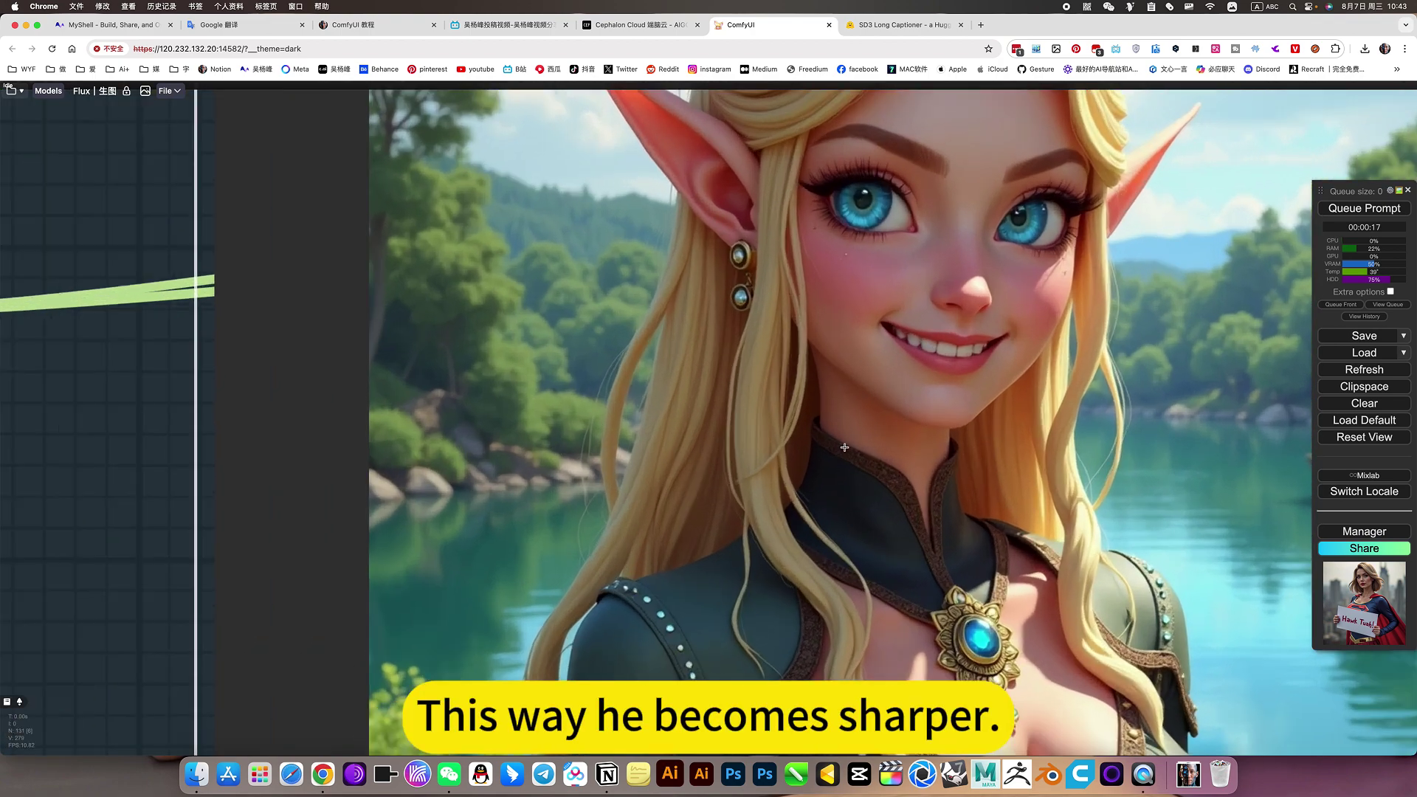
pyautogui.scroll(-6, 887, 535)
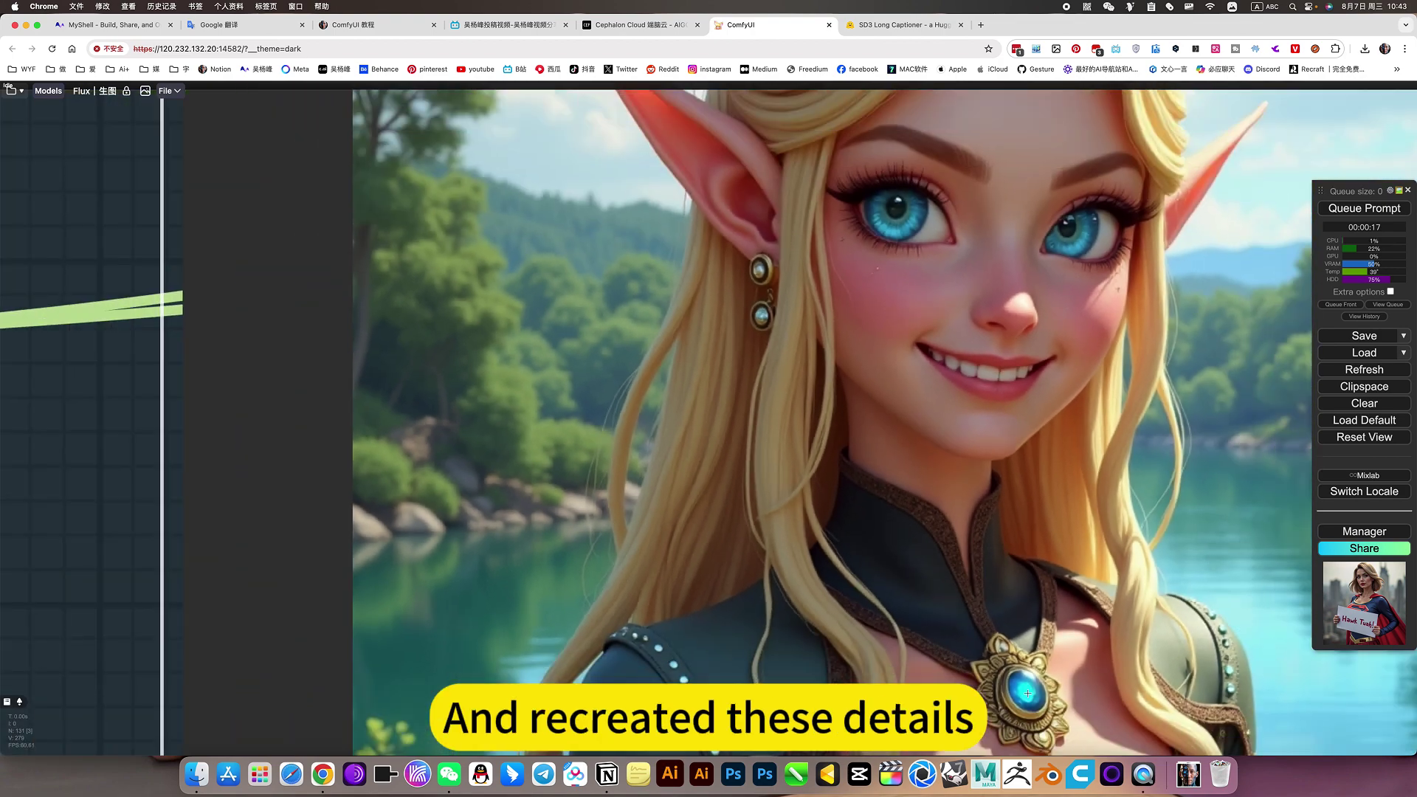
pyautogui.scroll(6, 1027, 696)
pyautogui.scroll(-10, 969, 651)
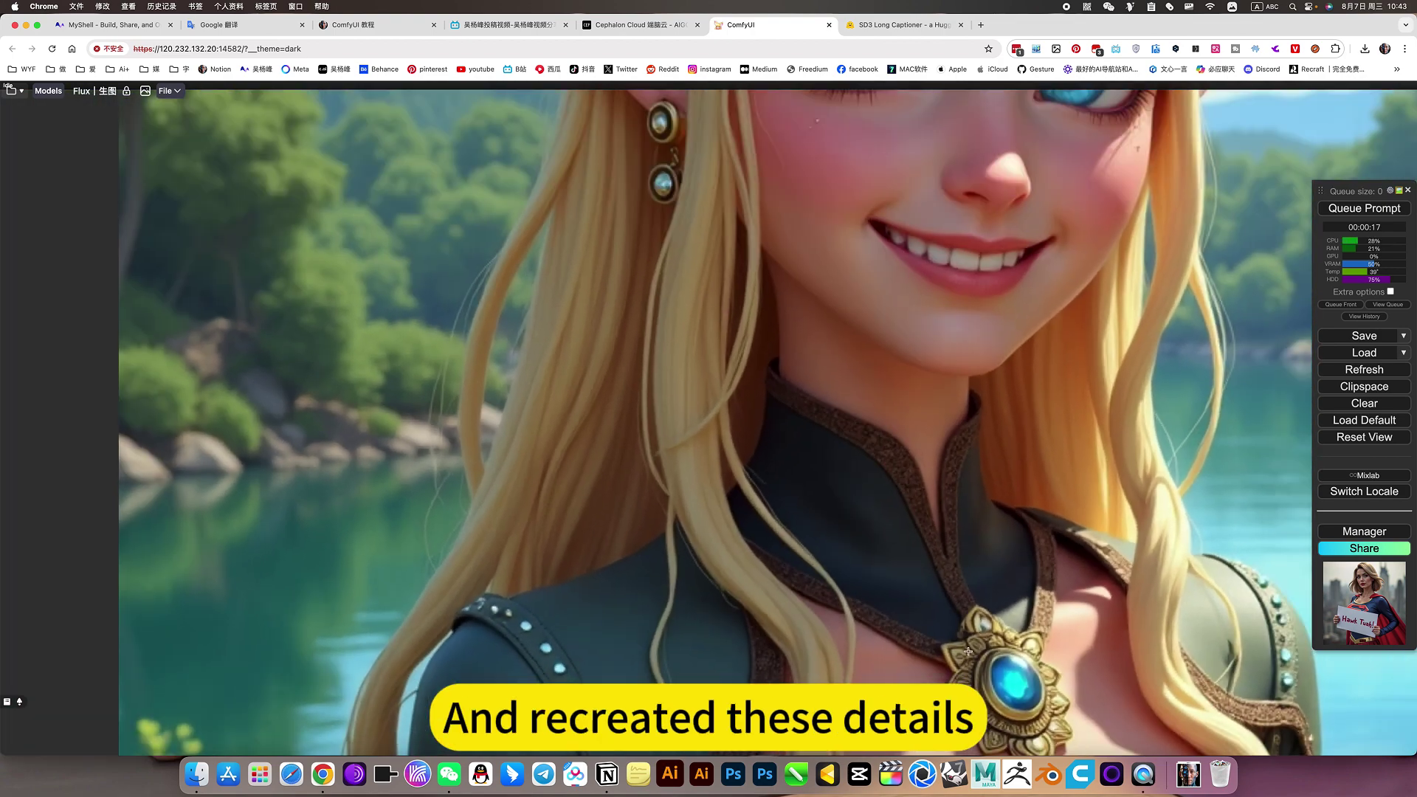
pyautogui.scroll(-6, 968, 651)
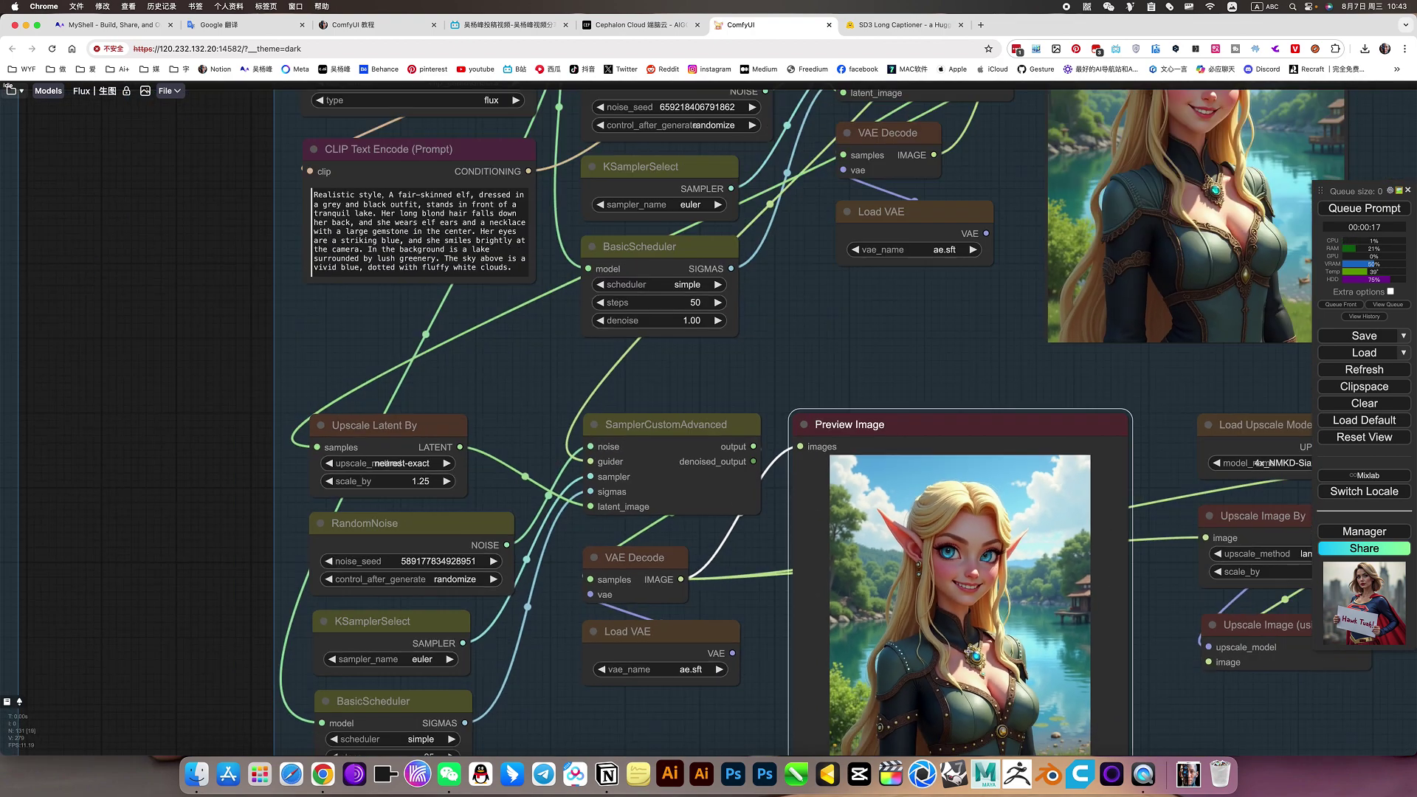
# Compare the first-stage Preview Image with the second-stage one in the advanced restoration group
pyautogui.moveTo(1145, 592); pyautogui.dragTo(910, 646)
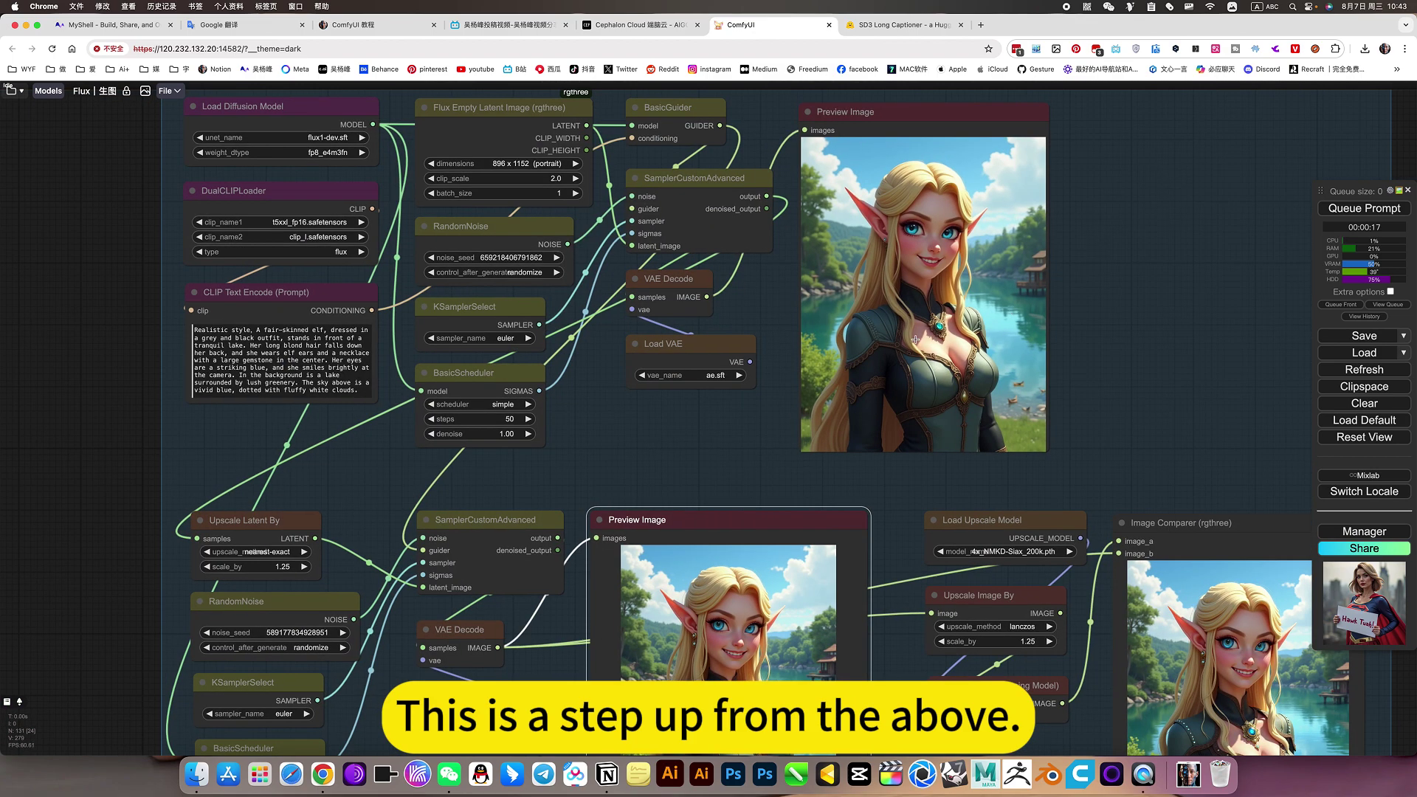
pyautogui.scroll(5, 934, 377)
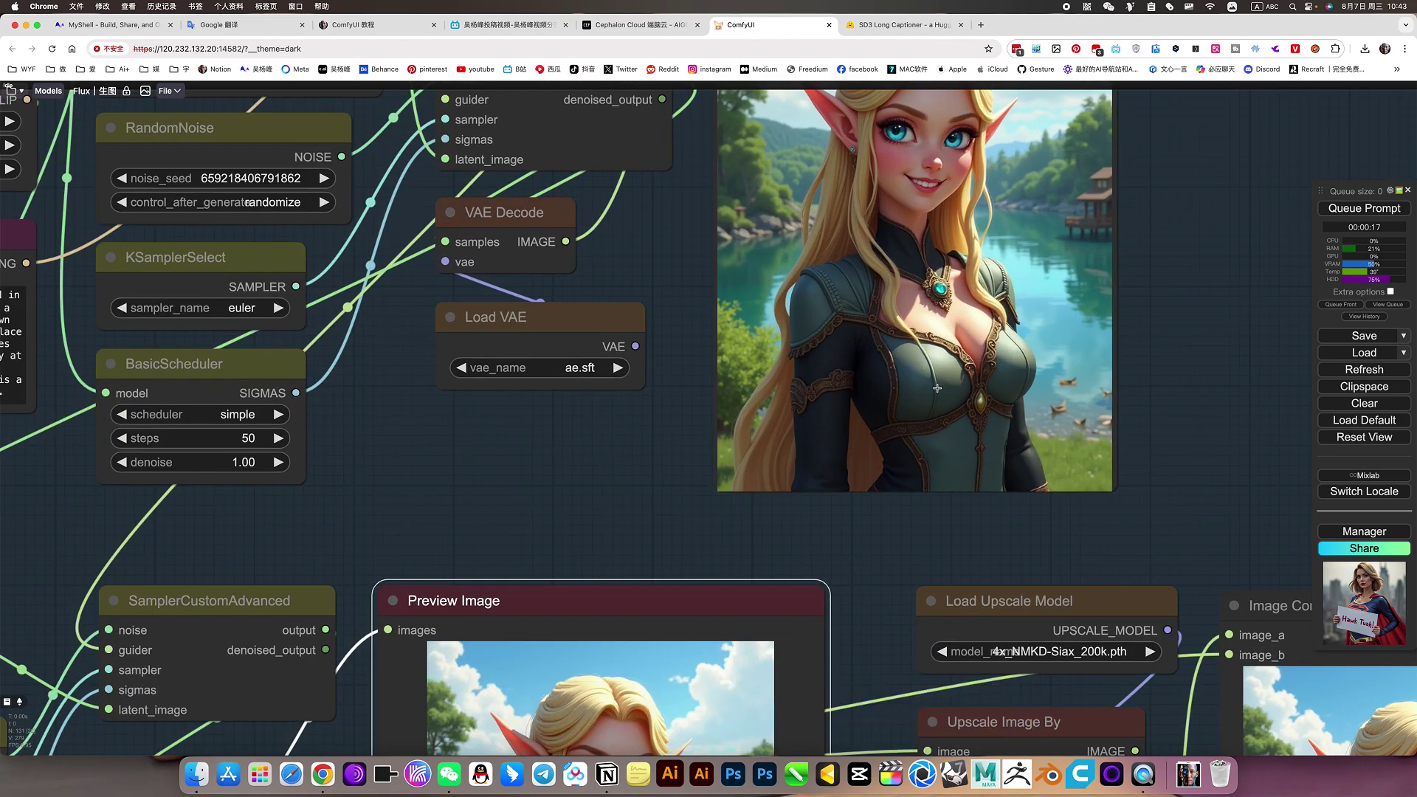
pyautogui.scroll(-5, 1144, 521)
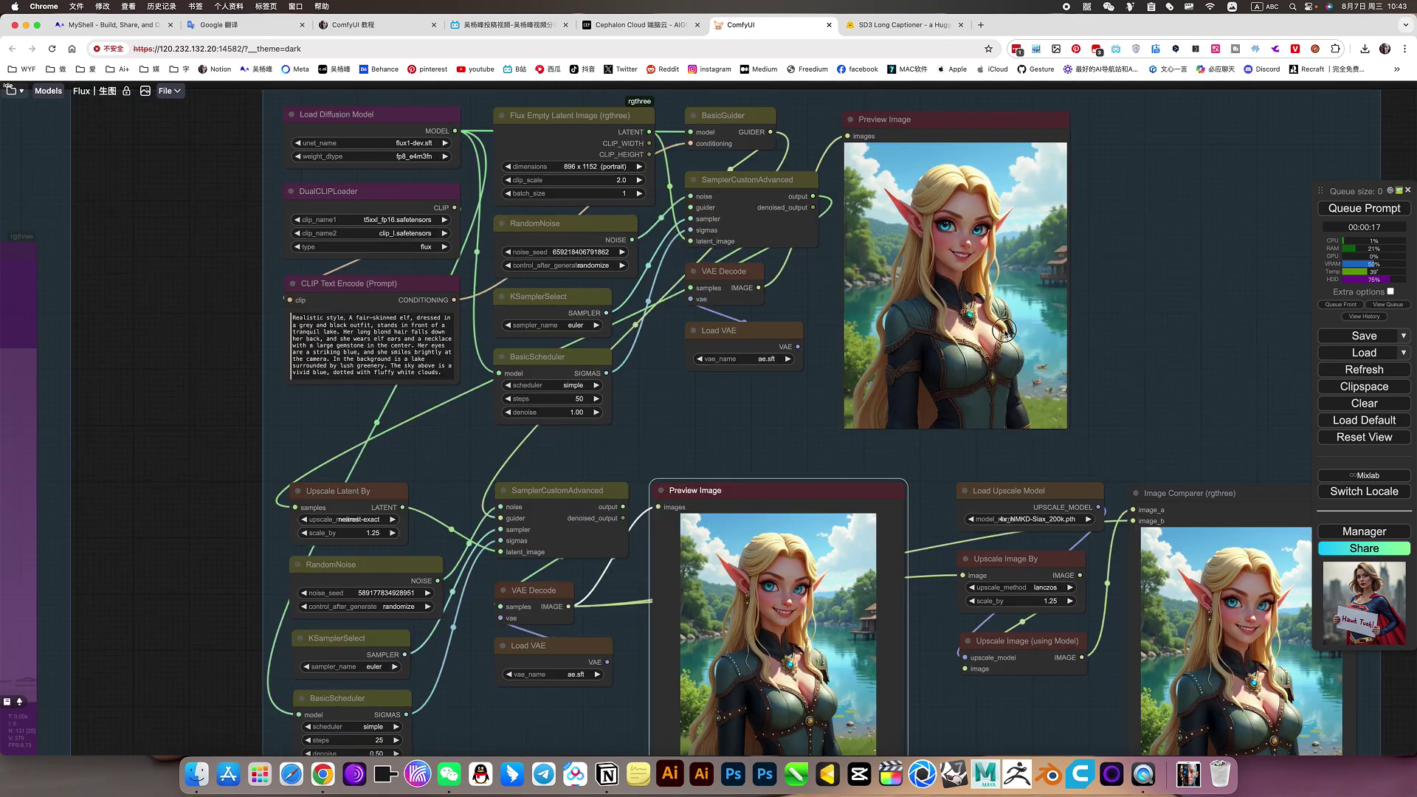
# Choose 4x_NMKD-Siax_200k.pth as the model in the advanced group's Load Upscale Model node
pyautogui.scroll(5, 995, 444)
pyautogui.scroll(5, 995, 444)
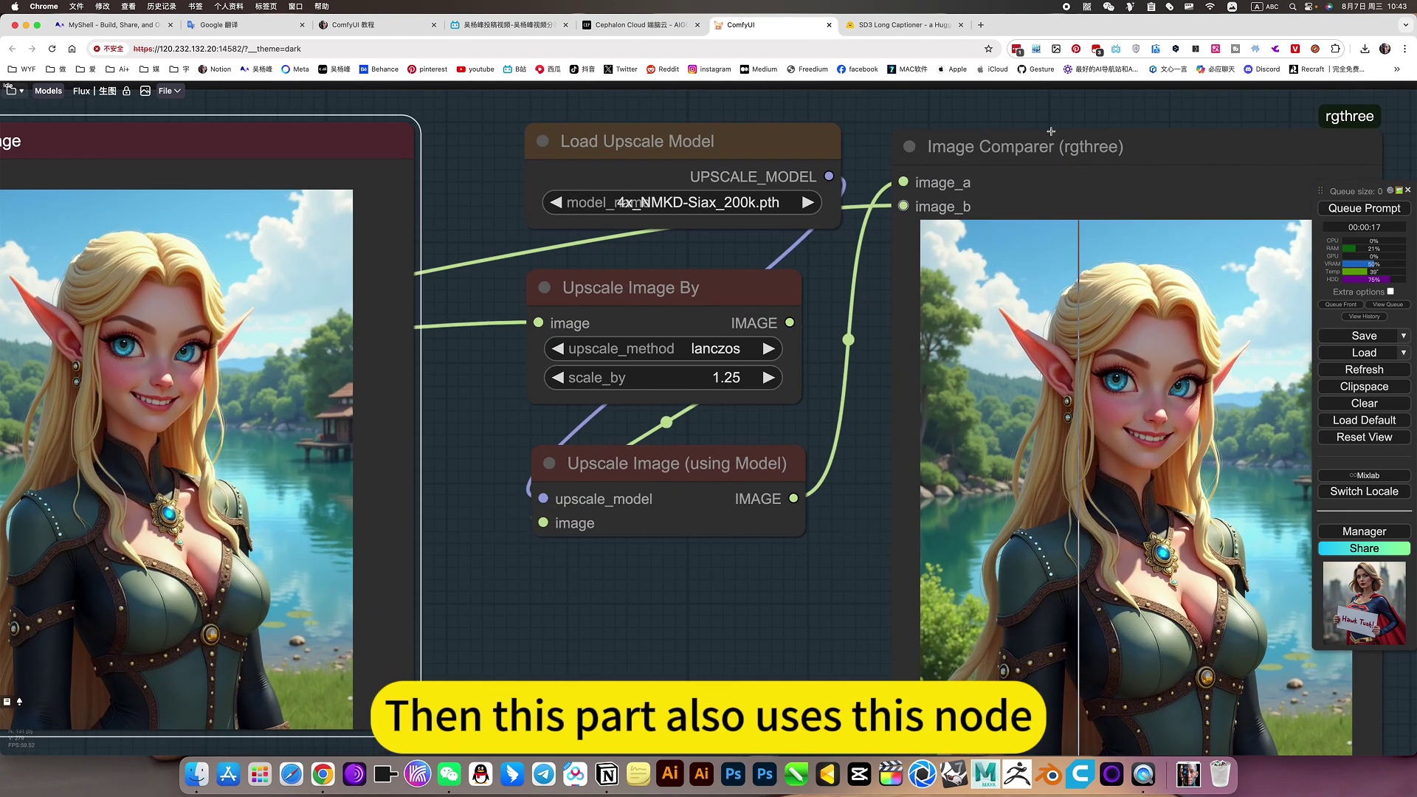
pyautogui.moveTo(876, 437); pyautogui.dragTo(851, 507)
pyautogui.click(714, 271)
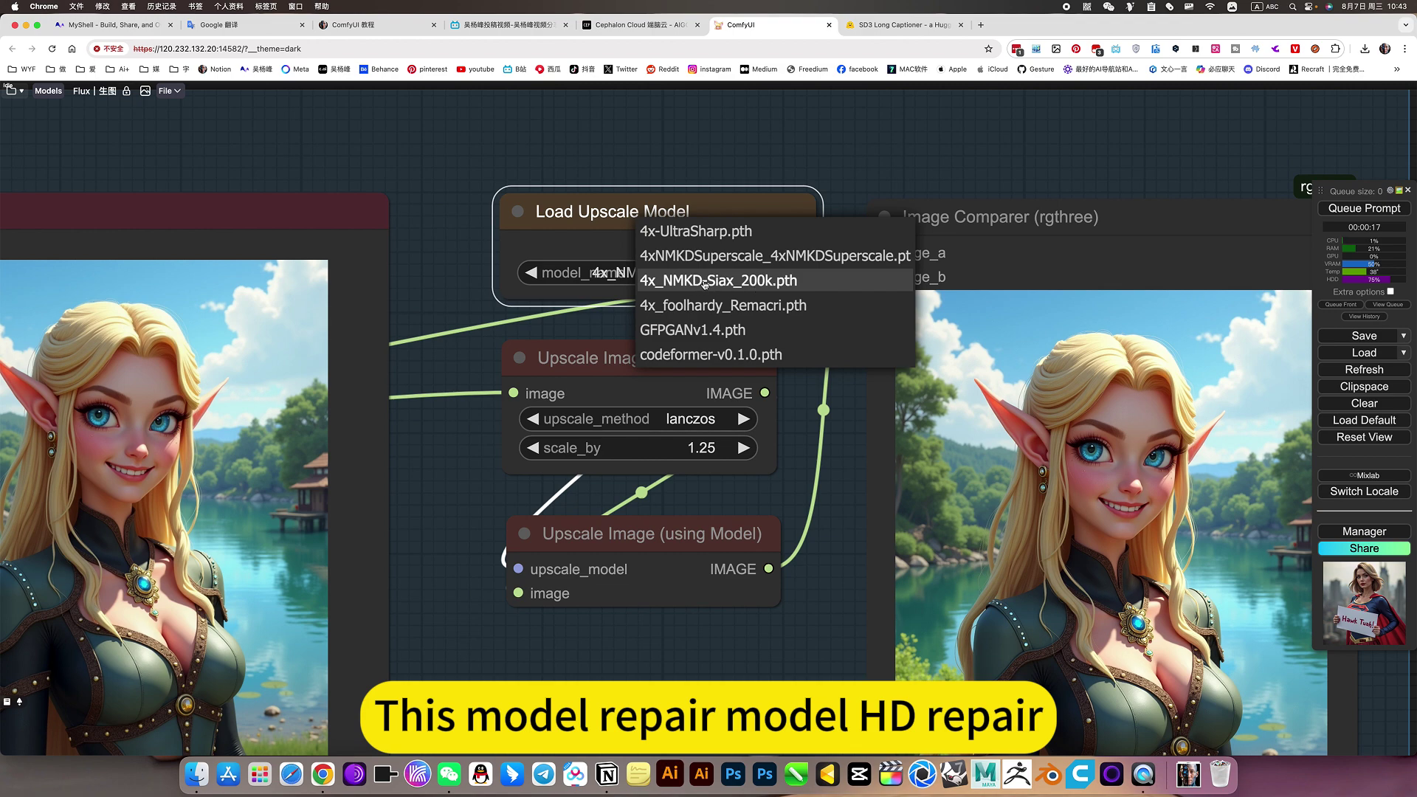
pyautogui.click(705, 281)
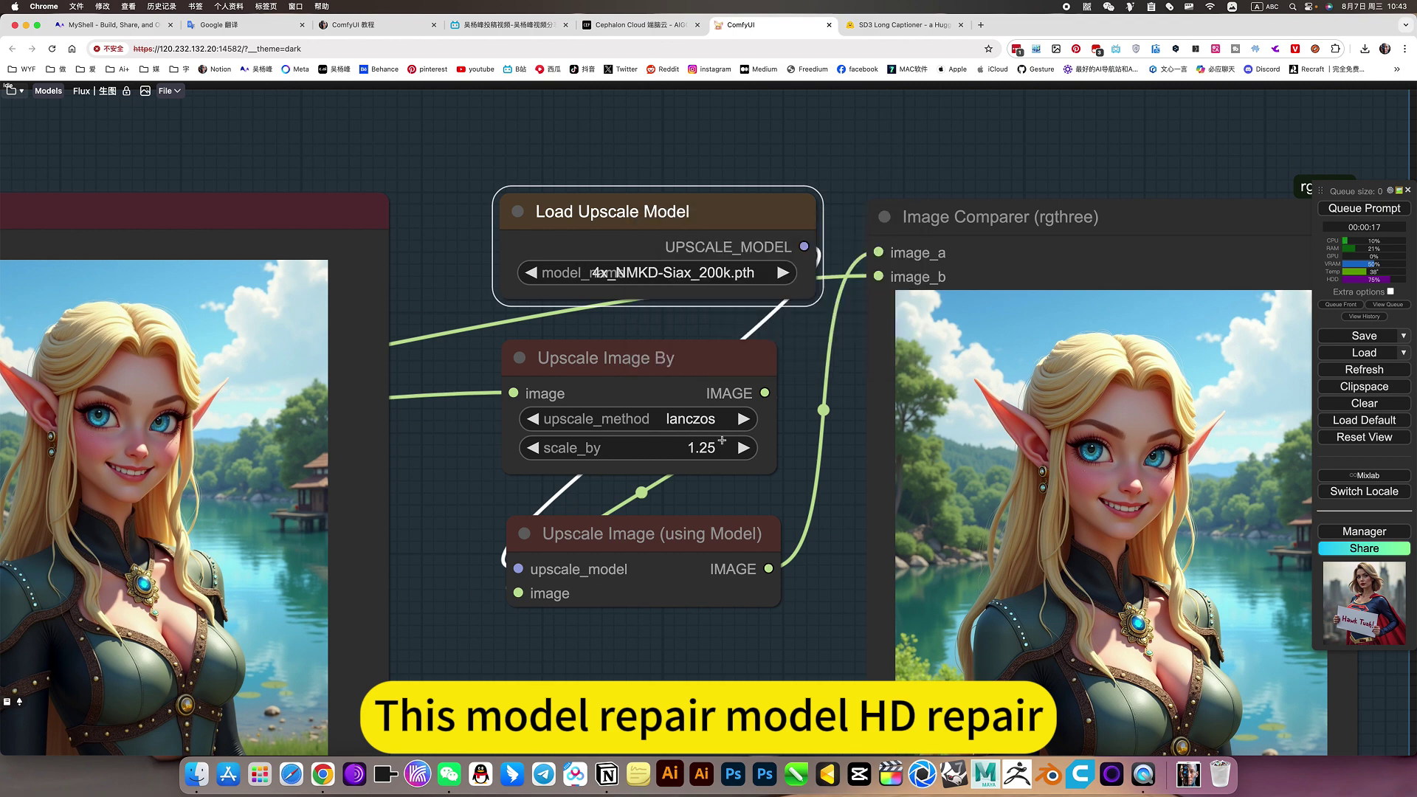
# Examine the Upscale Image By and Upscale Image (using Model) nodes and their connections to the Image Comparer
pyautogui.scroll(5, 694, 457)
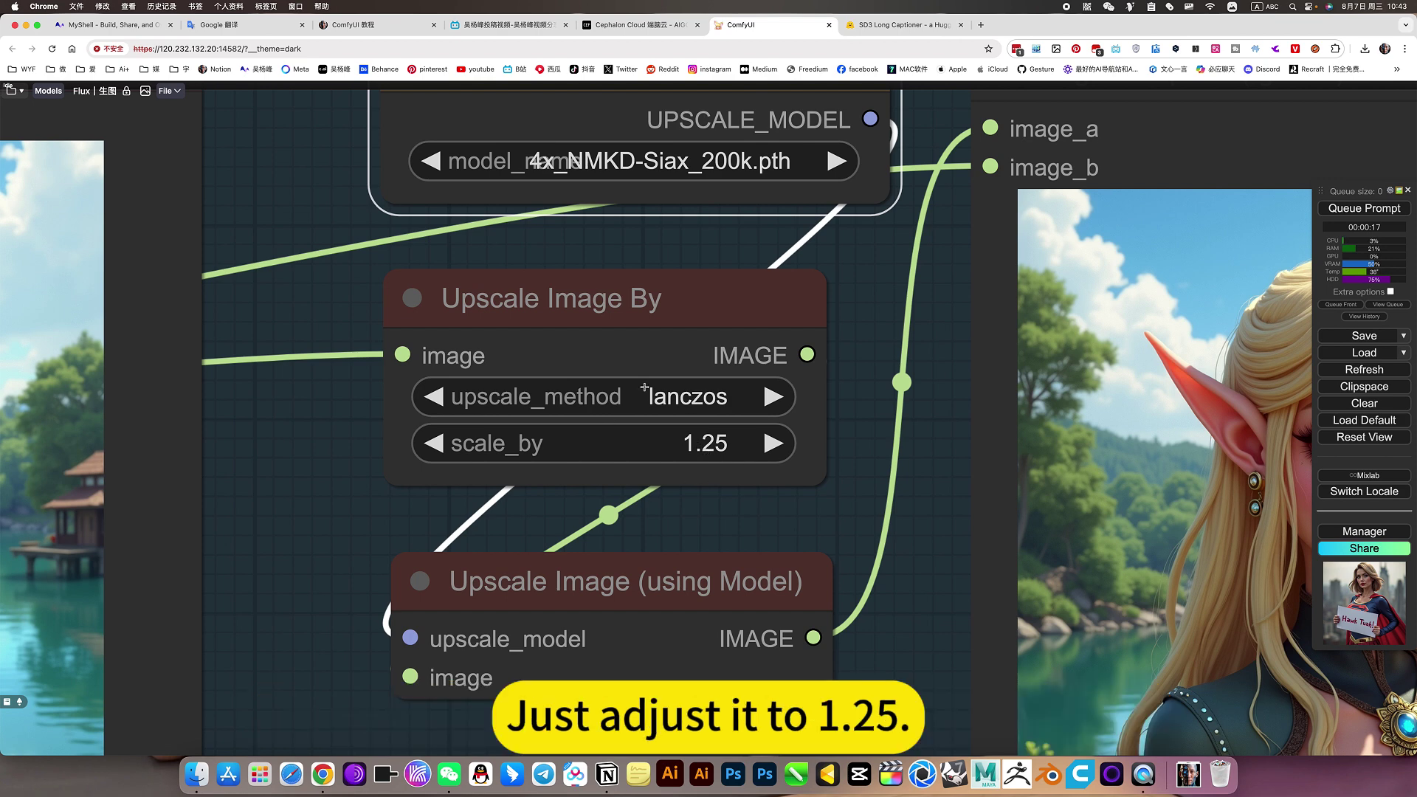
pyautogui.click(722, 580)
pyautogui.scroll(-4, 729, 665)
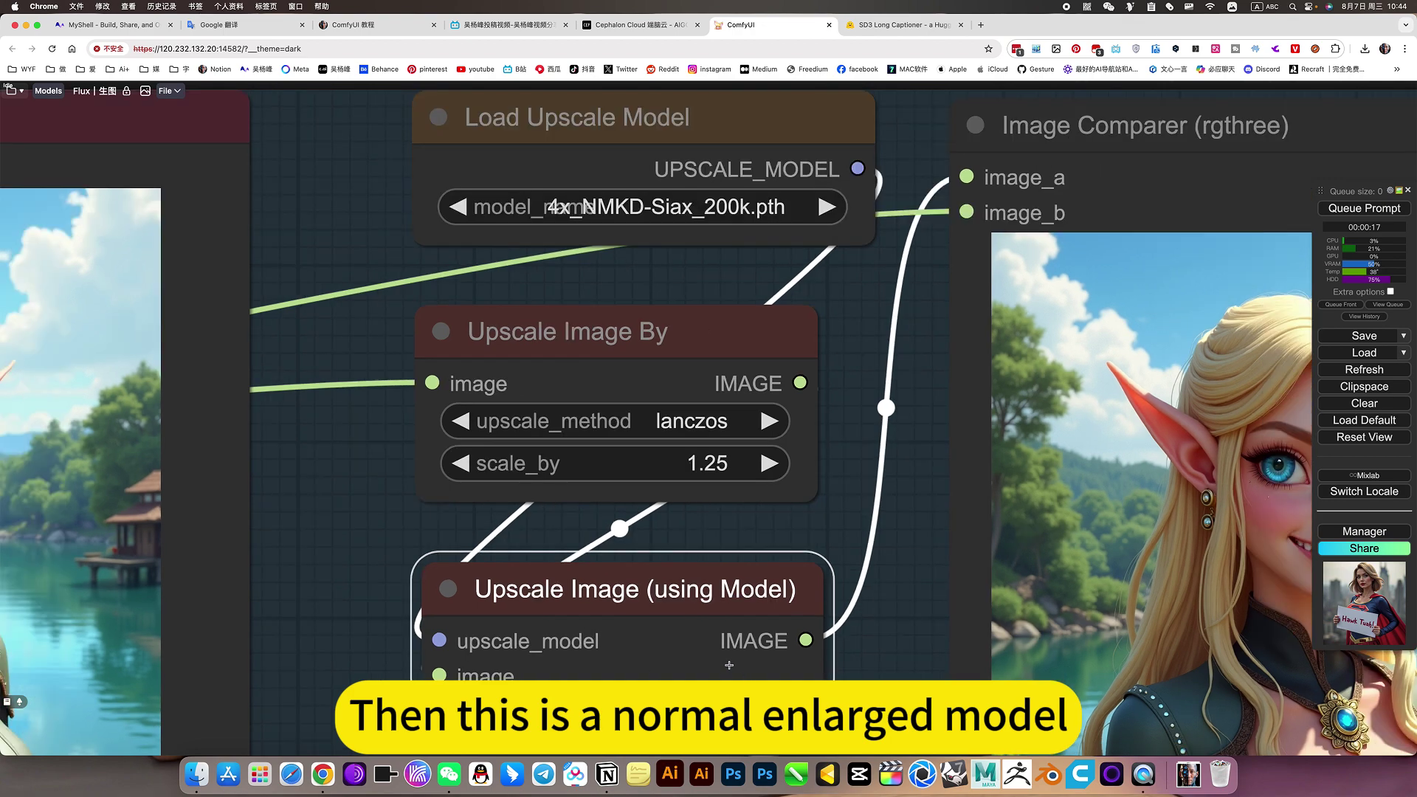
pyautogui.scroll(-3, 790, 659)
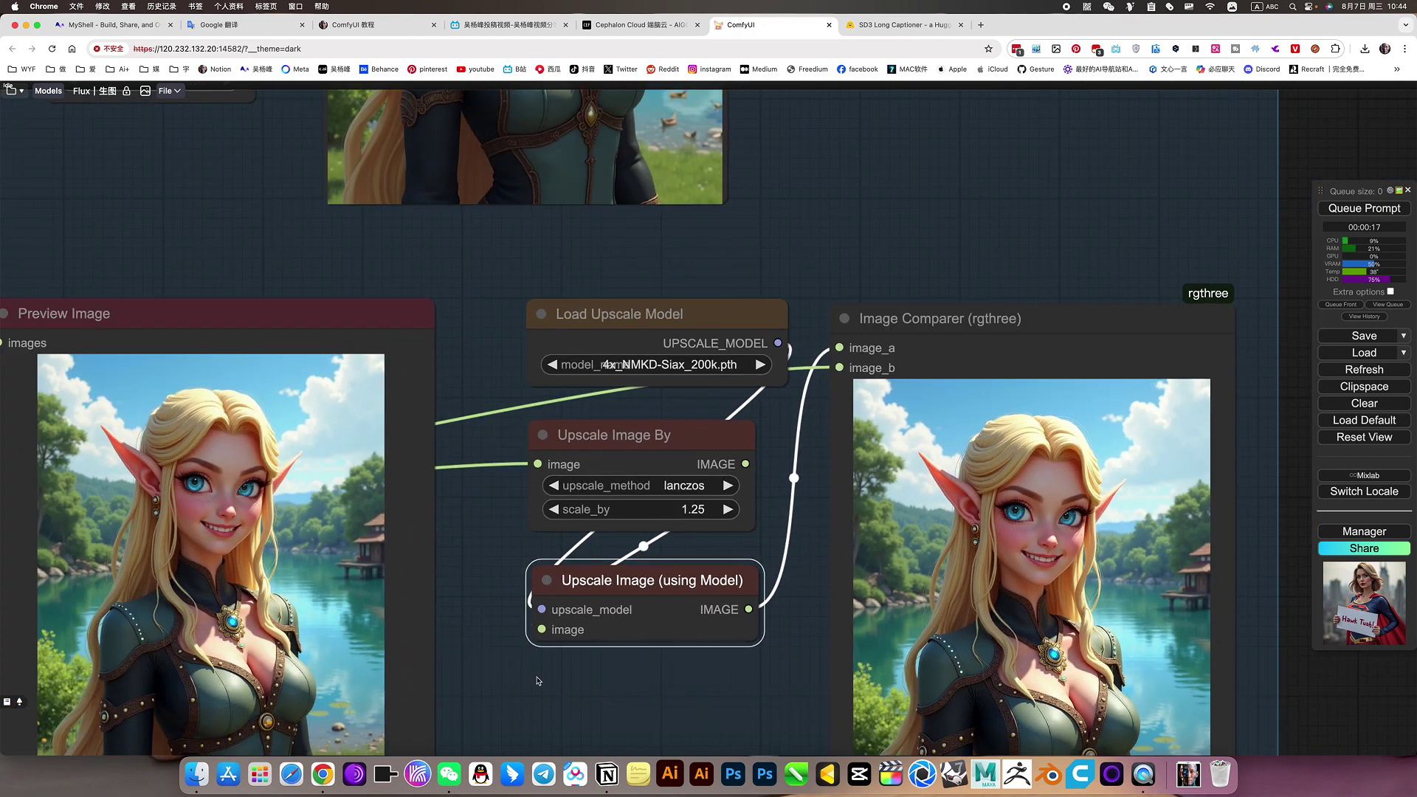
pyautogui.moveTo(727, 683); pyautogui.dragTo(682, 674)
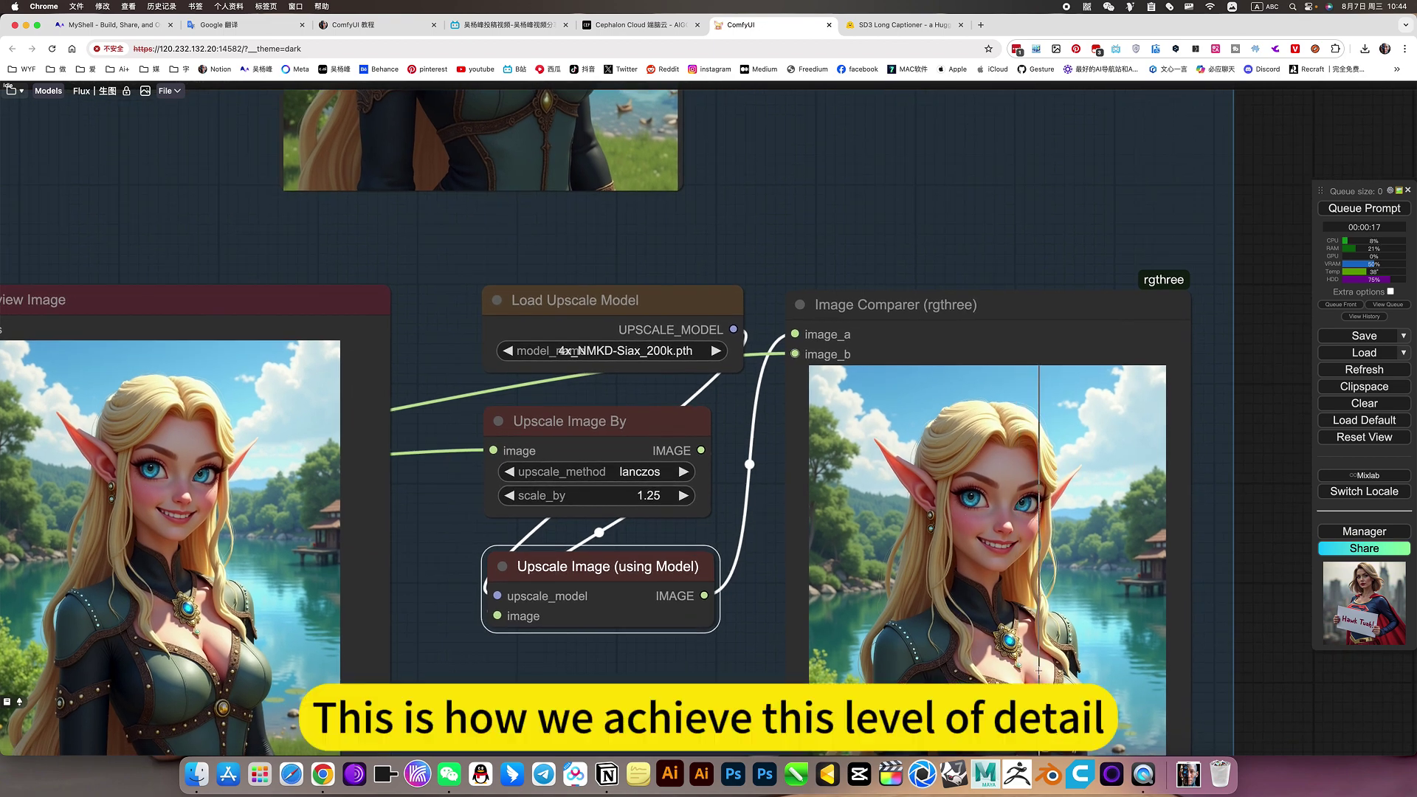
# Compare the elf image's face, clothing and necklace details before and after upscaling in the Image Comparer
pyautogui.scroll(2, 1038, 668)
pyautogui.scroll(4, 1038, 670)
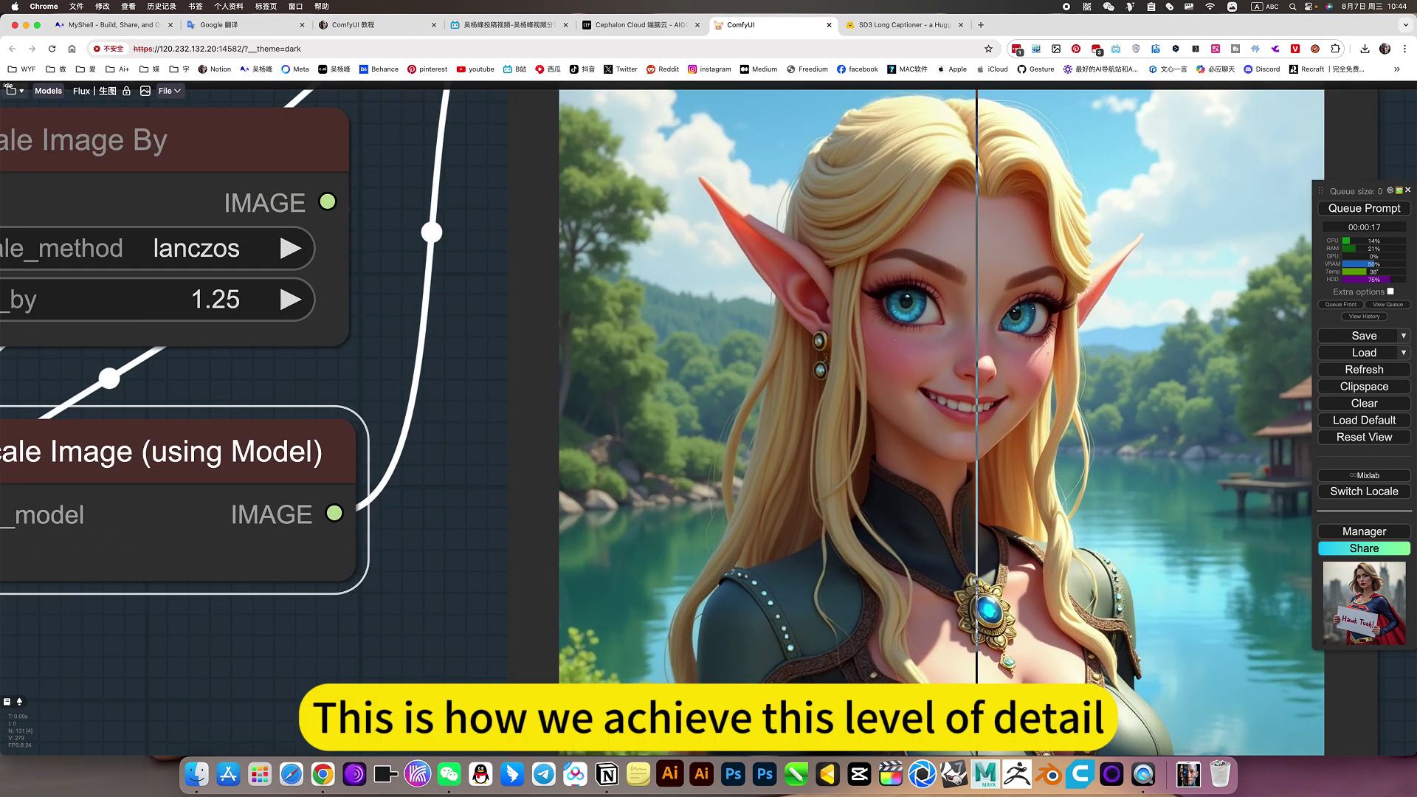
pyautogui.scroll(7, 974, 635)
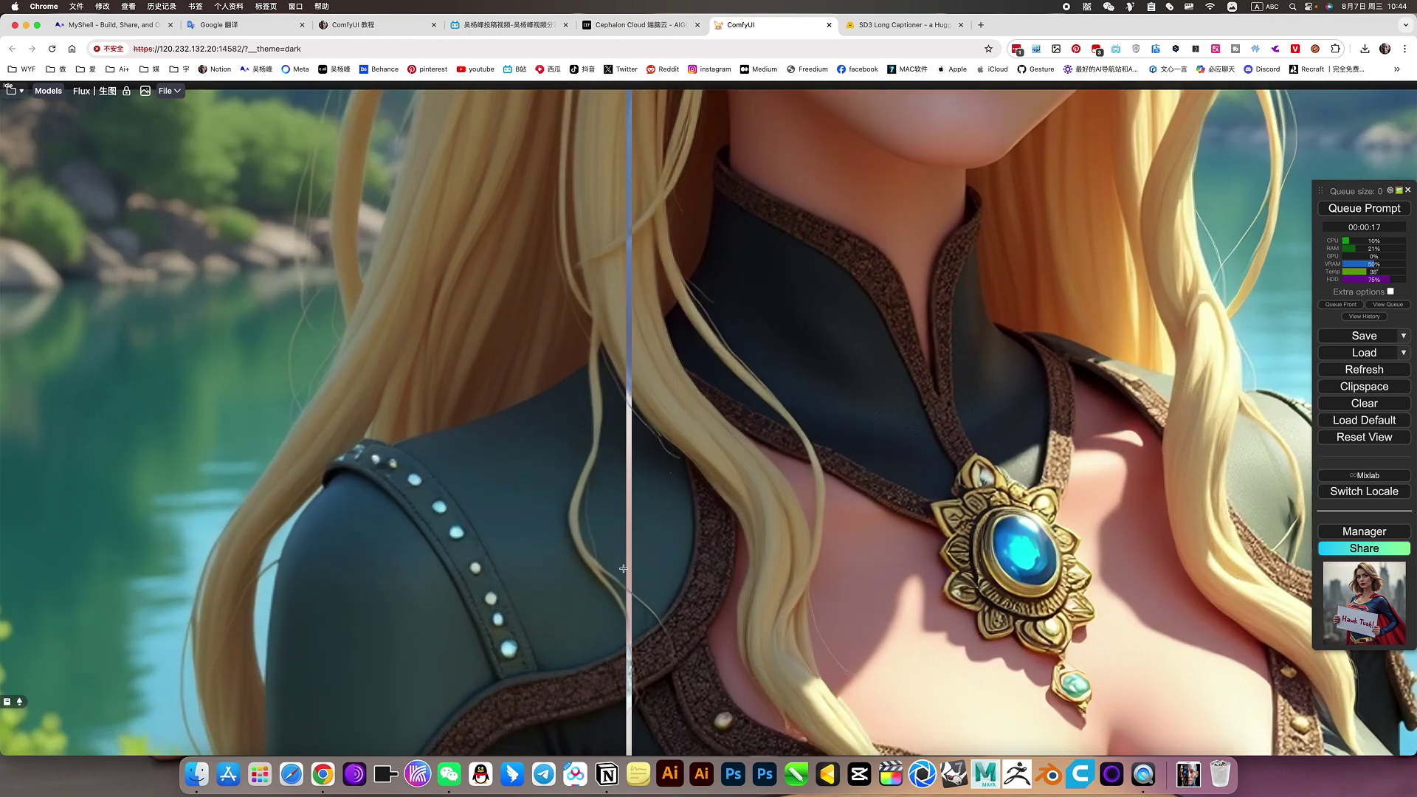
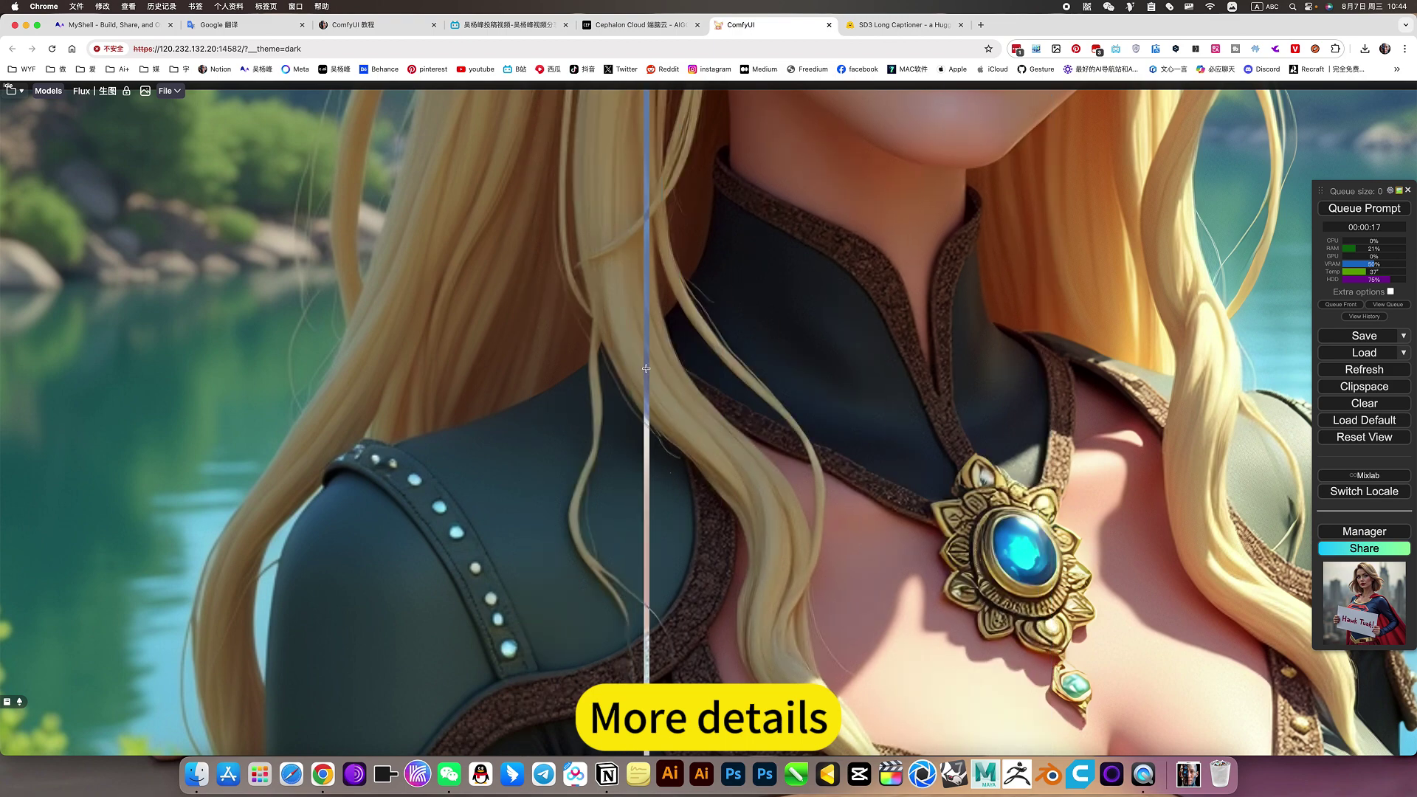
# Examine the leather outfit's texture and belt details up close on both sides of the Image Comparer's divider
pyautogui.scroll(-4, 646, 368)
pyautogui.scroll(-6, 646, 369)
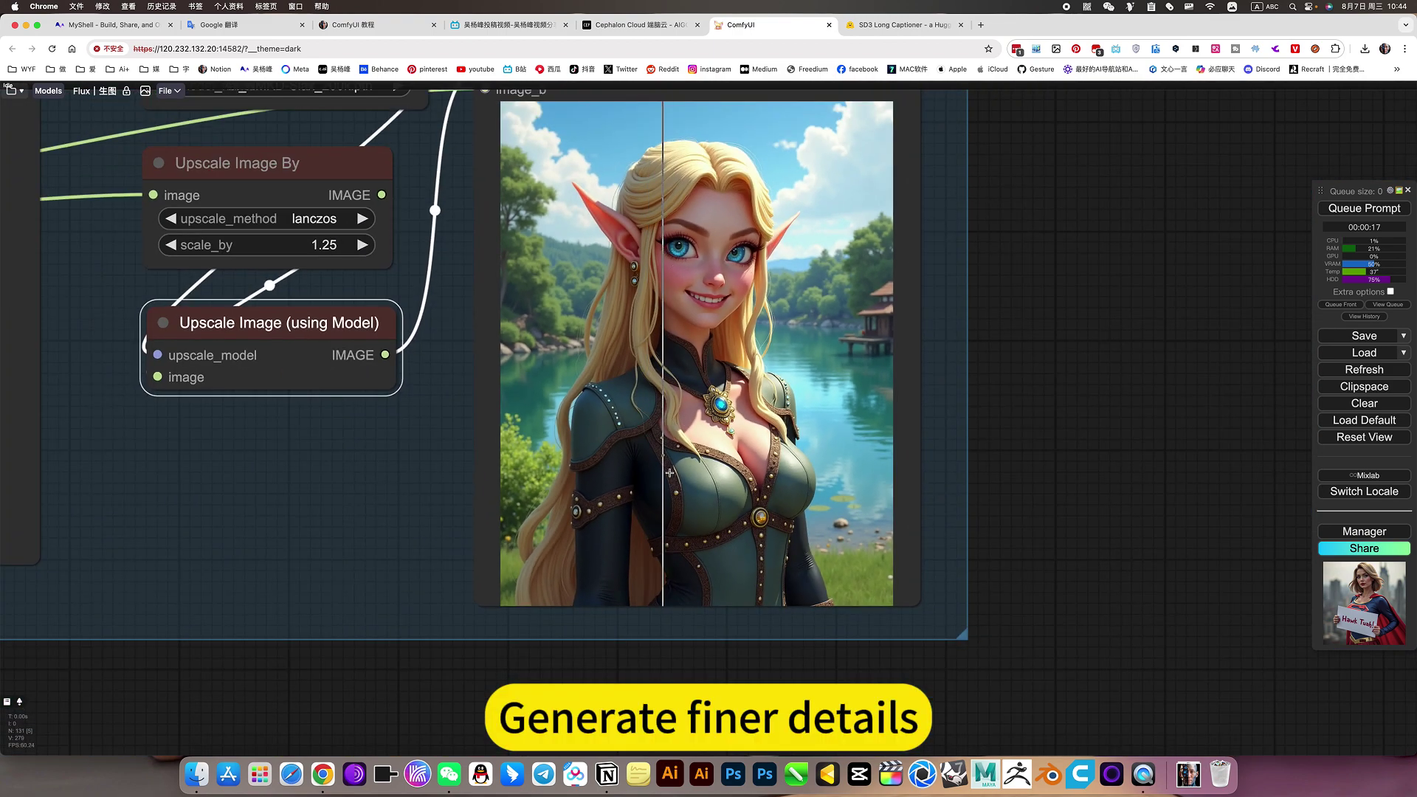
pyautogui.scroll(10, 749, 592)
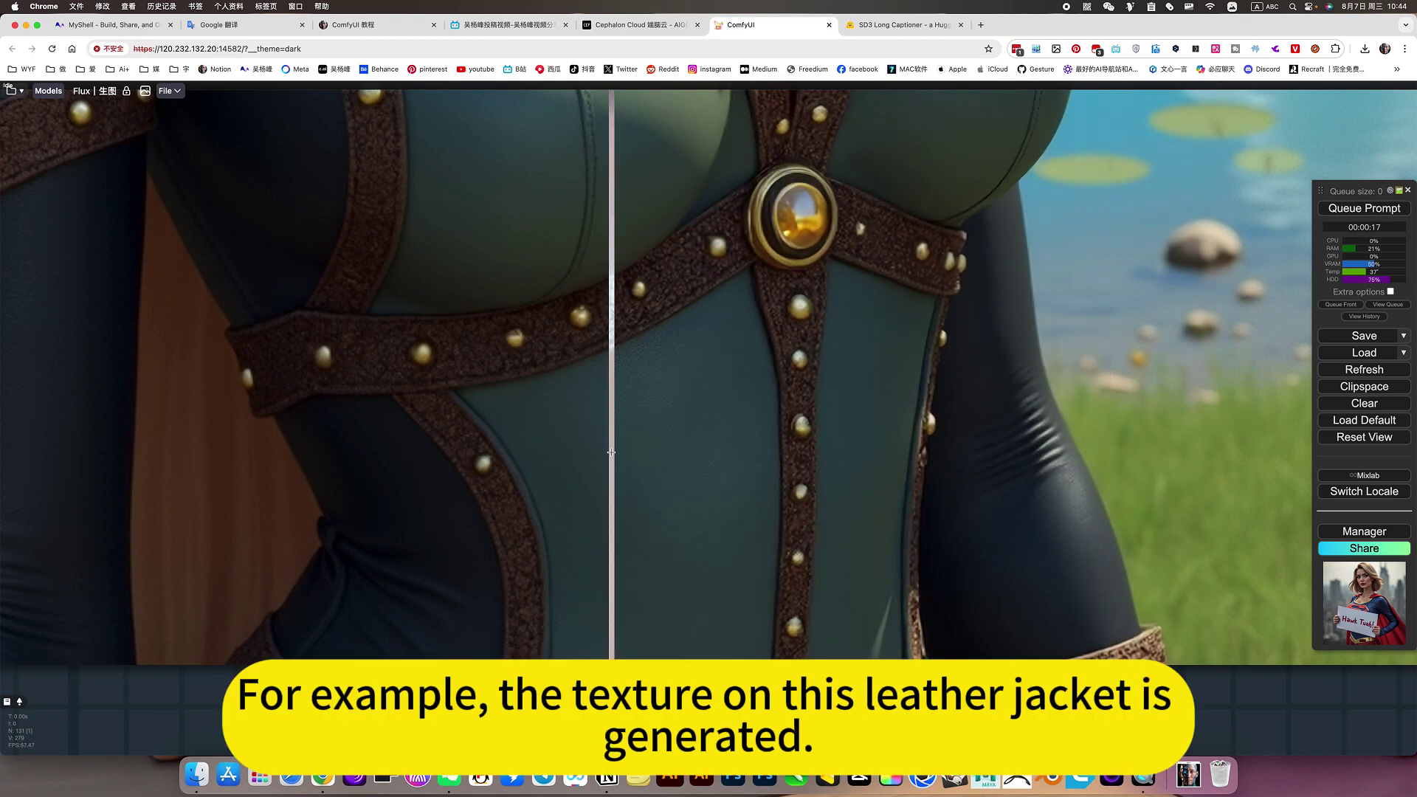
pyautogui.scroll(-10, 611, 452)
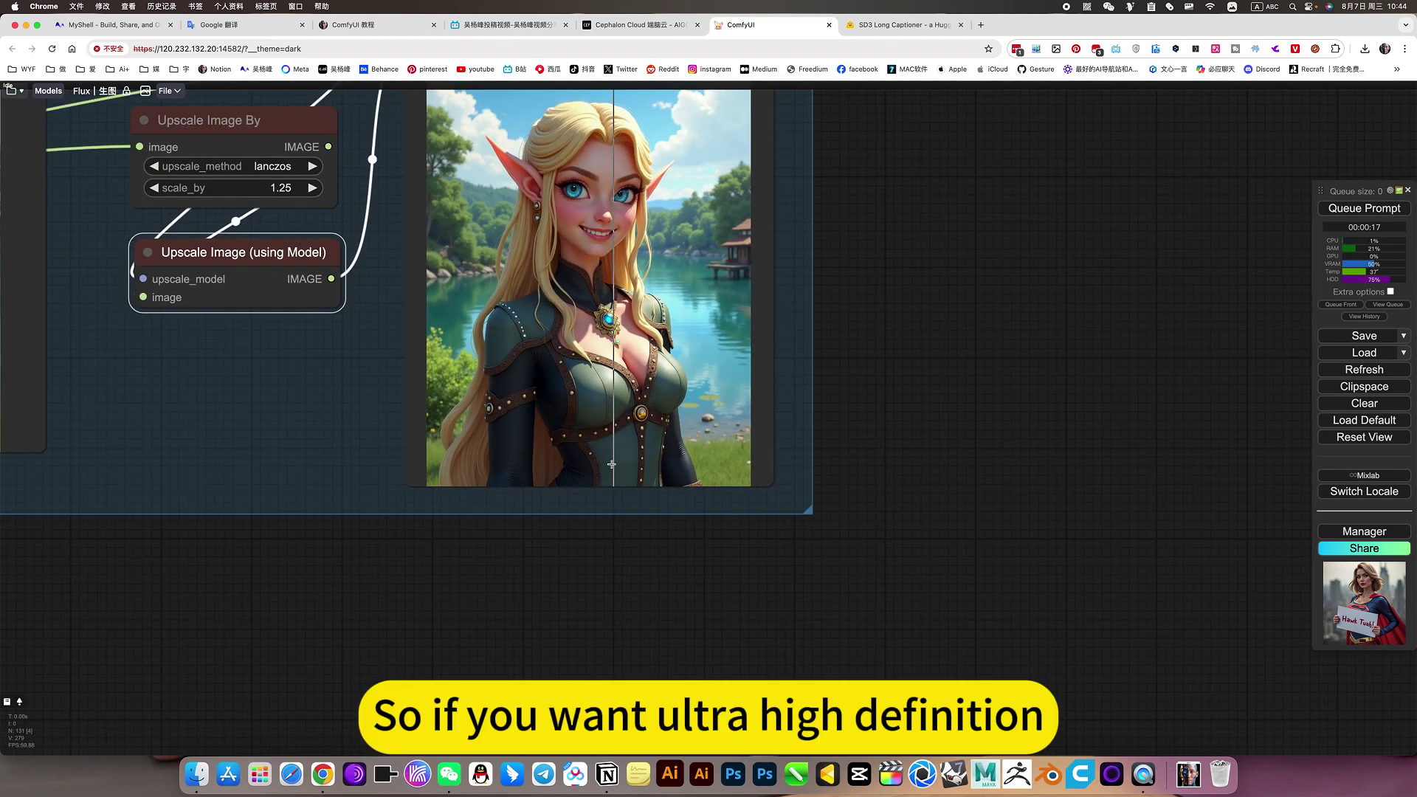
# Review the advanced high-resolution restoration group as a whole, from first-stage generation through latent re-sampling to model upscaling and the Image Comparer
pyautogui.moveTo(894, 328); pyautogui.dragTo(1143, 592)
pyautogui.scroll(-3, 1143, 592)
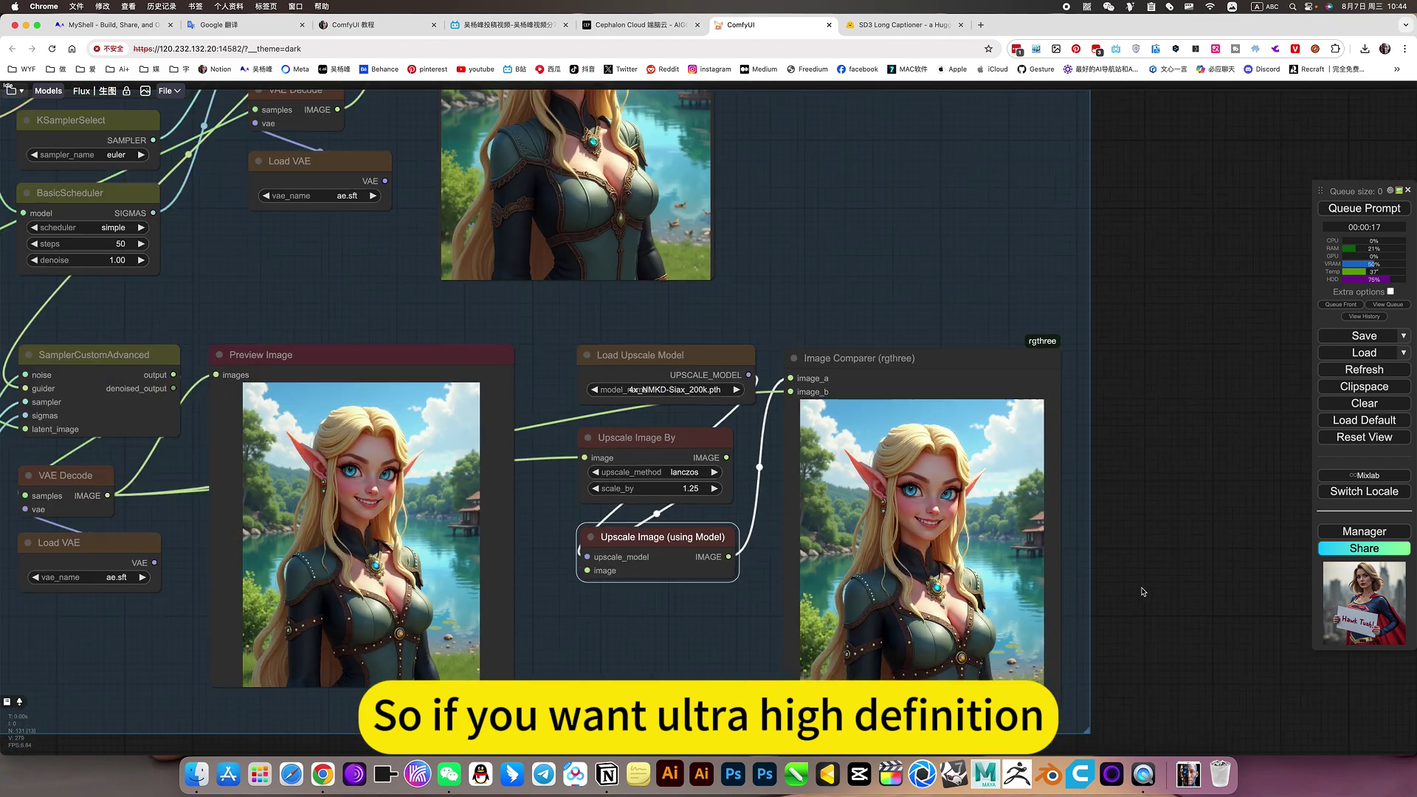
pyautogui.scroll(-2, 1143, 591)
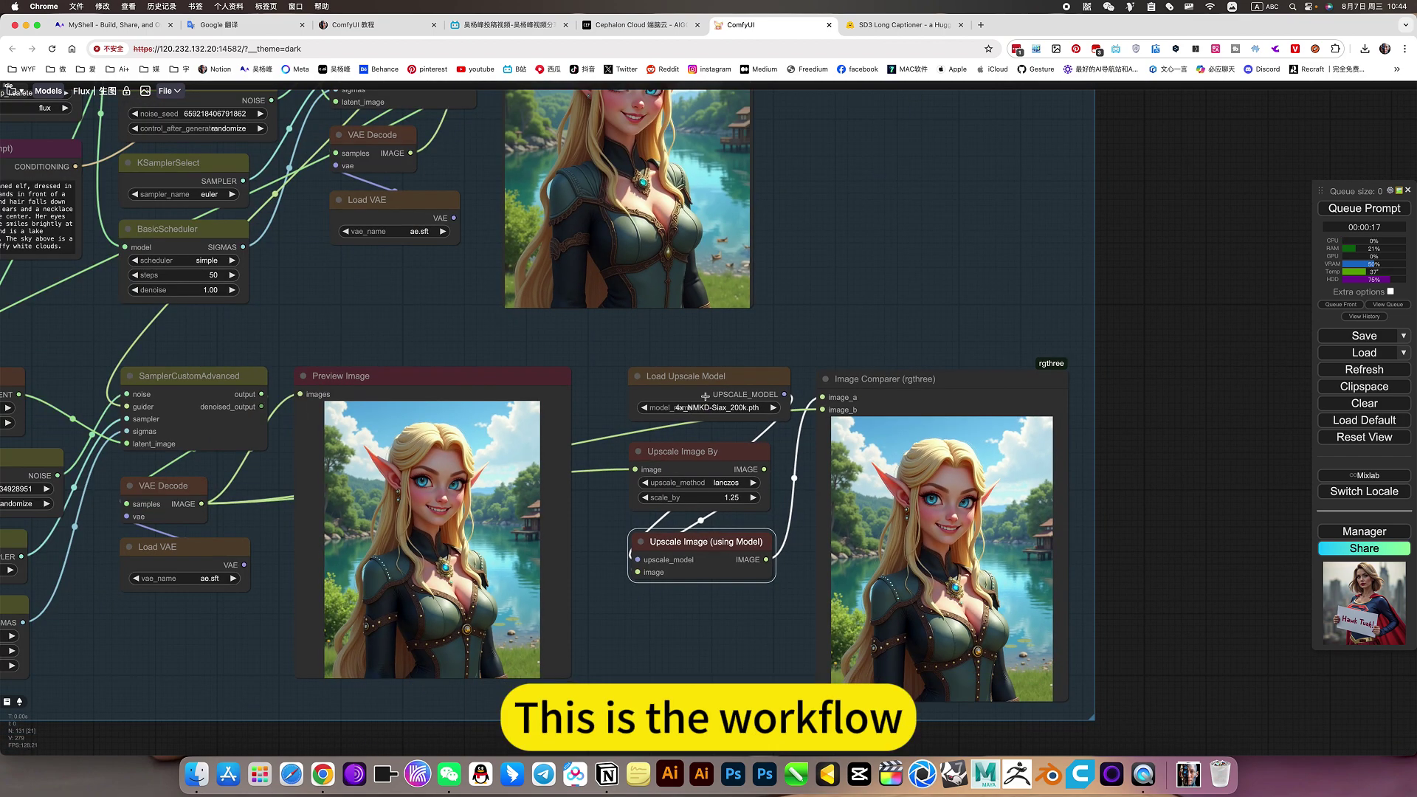
pyautogui.scroll(-4, 705, 396)
pyautogui.moveTo(1001, 336); pyautogui.dragTo(1107, 443)
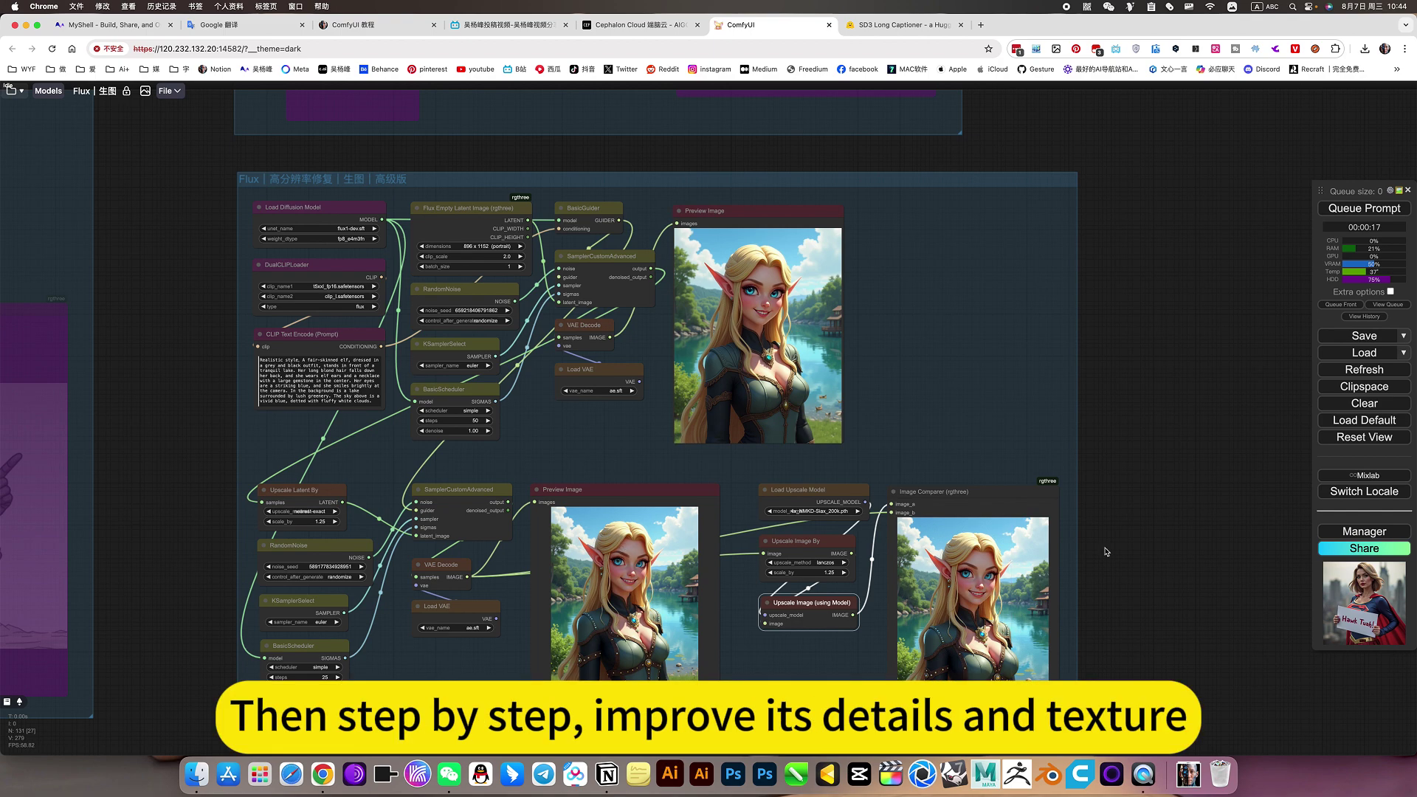
pyautogui.scroll(3, 1004, 619)
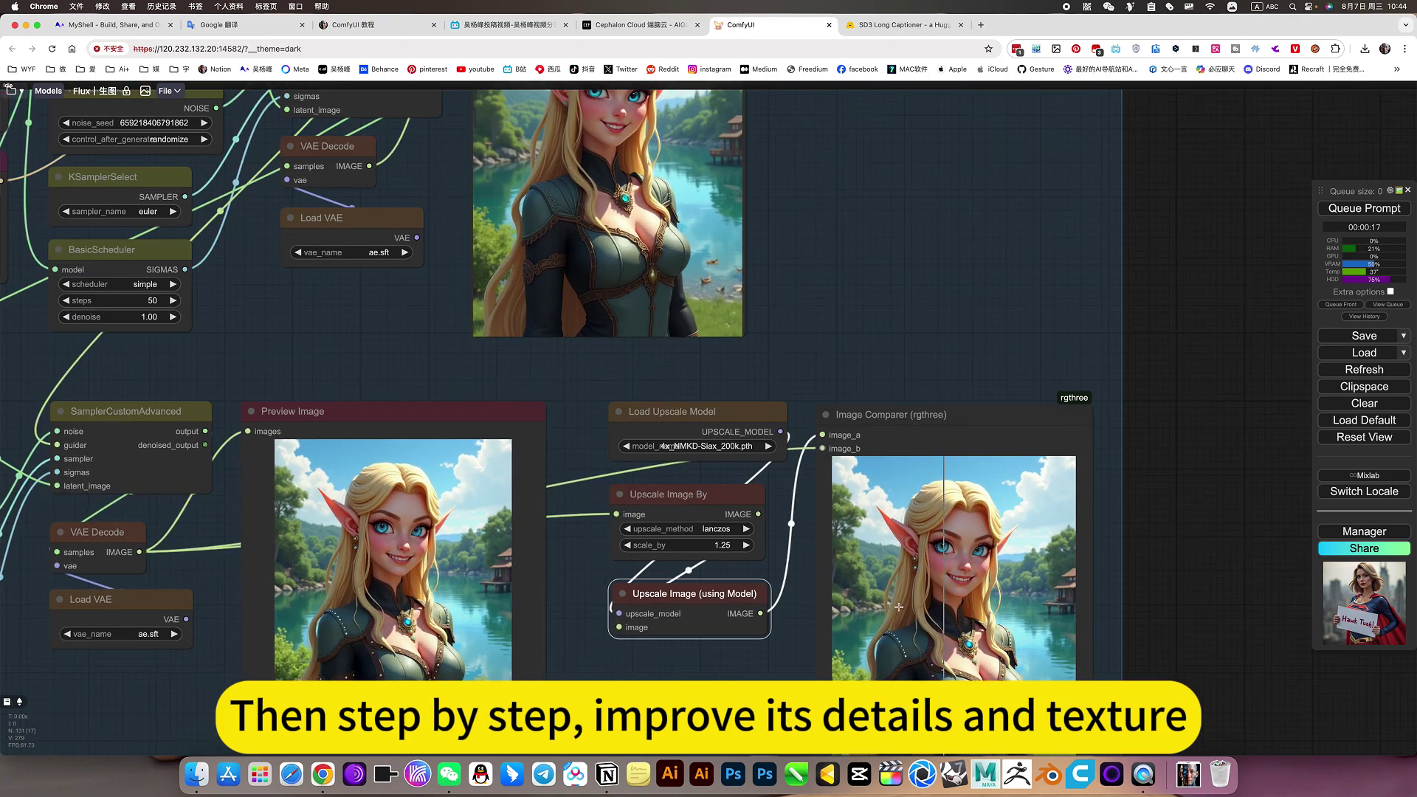
pyautogui.scroll(-4, 1018, 593)
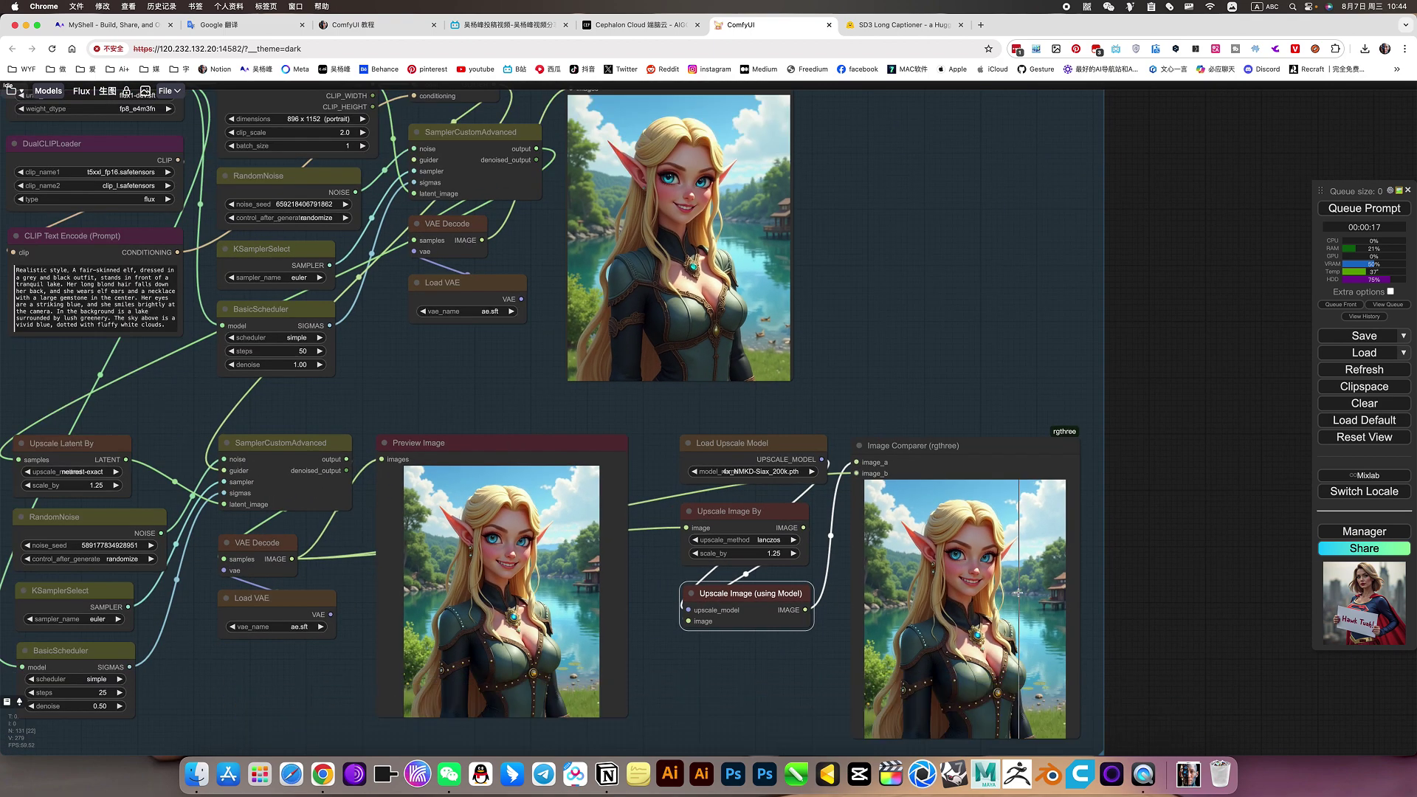
pyautogui.moveTo(1146, 595); pyautogui.dragTo(1236, 601)
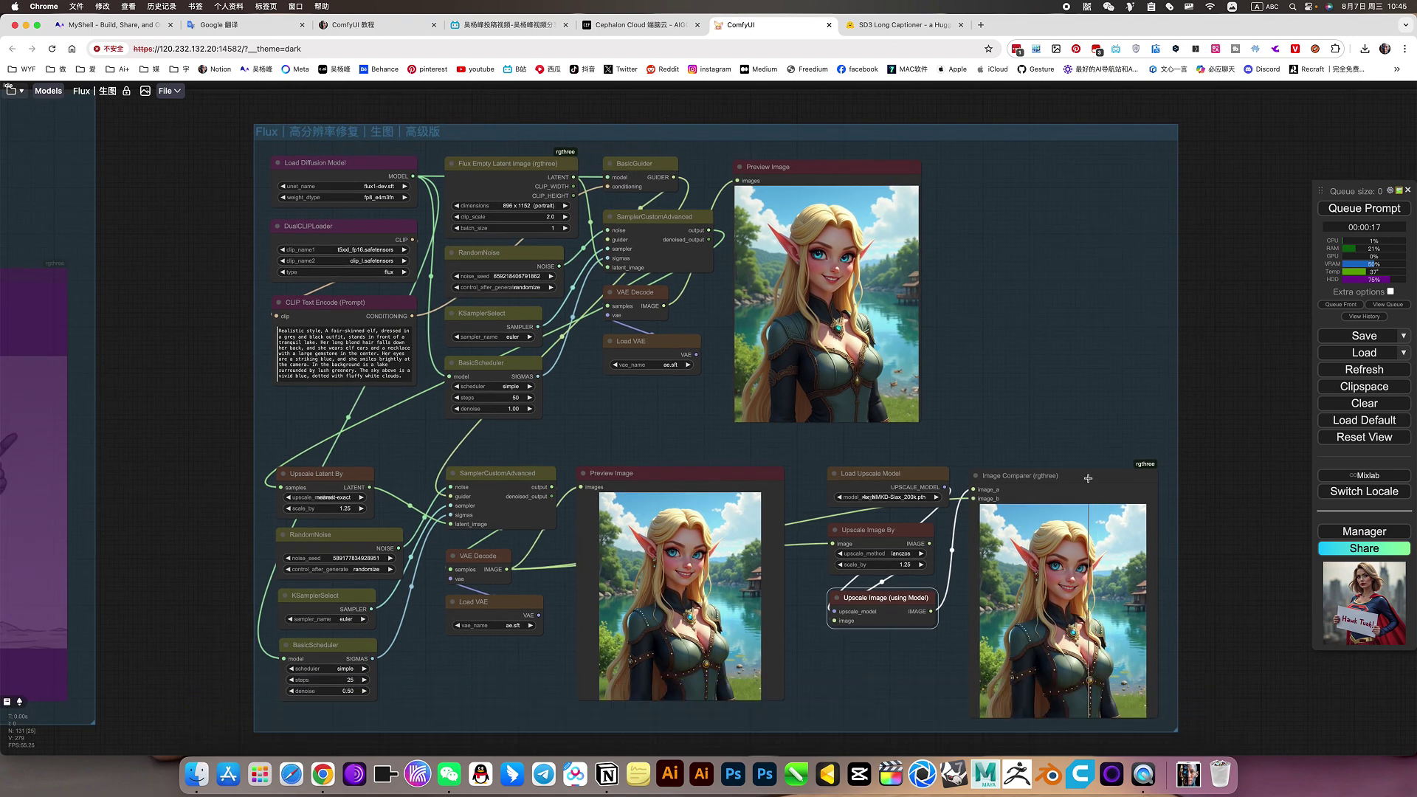
pyautogui.scroll(-4, 1085, 509)
pyautogui.moveTo(1189, 468); pyautogui.dragTo(1195, 496)
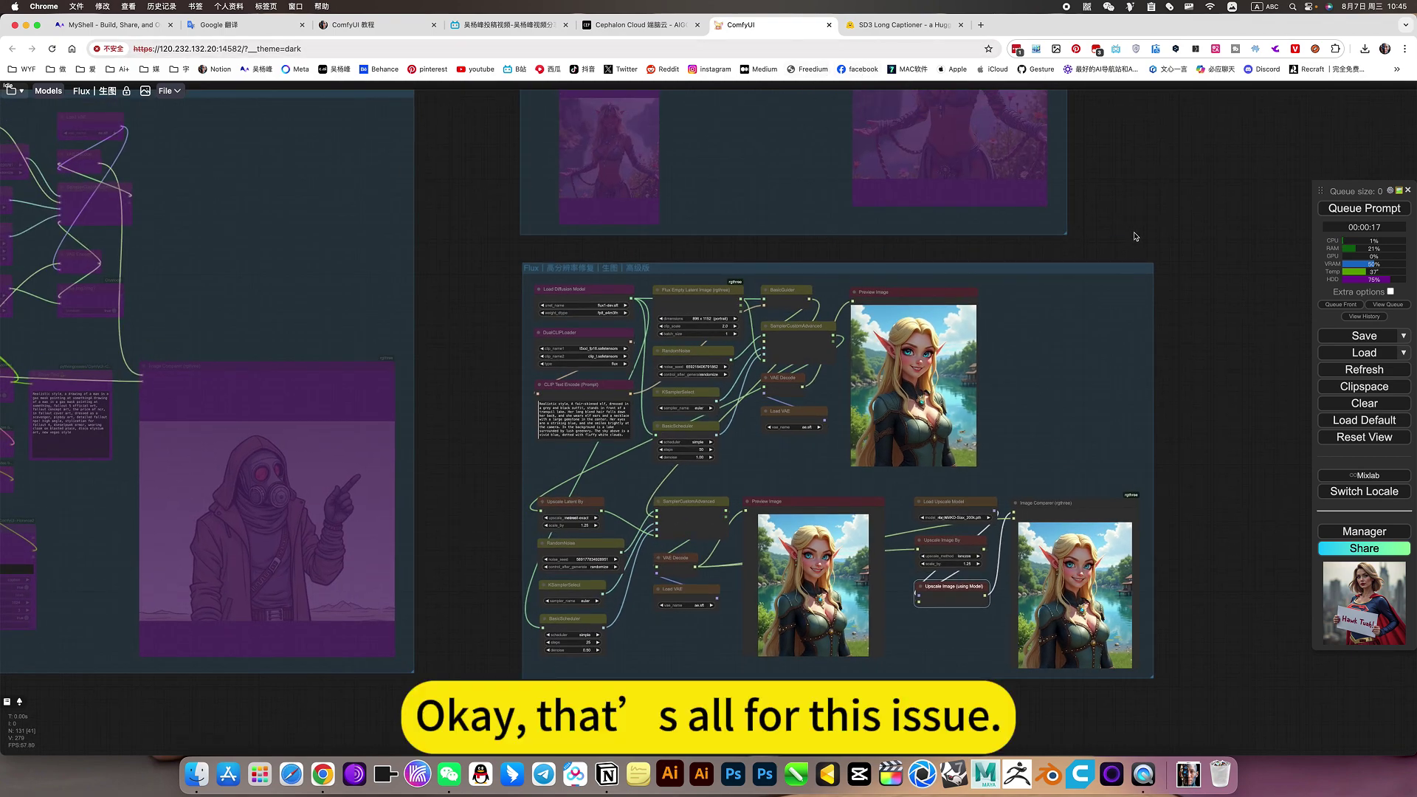
pyautogui.moveTo(1125, 236); pyautogui.dragTo(1142, 217)
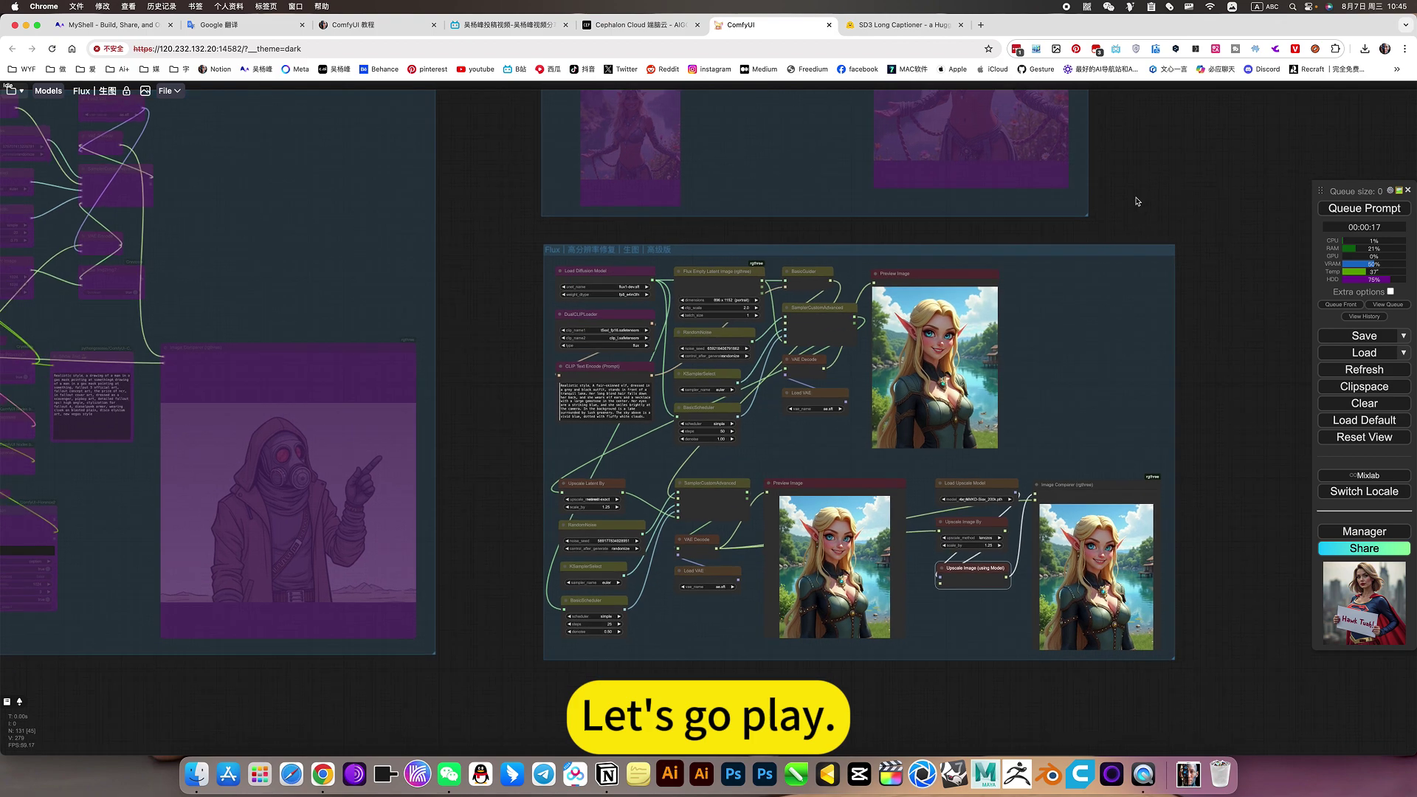